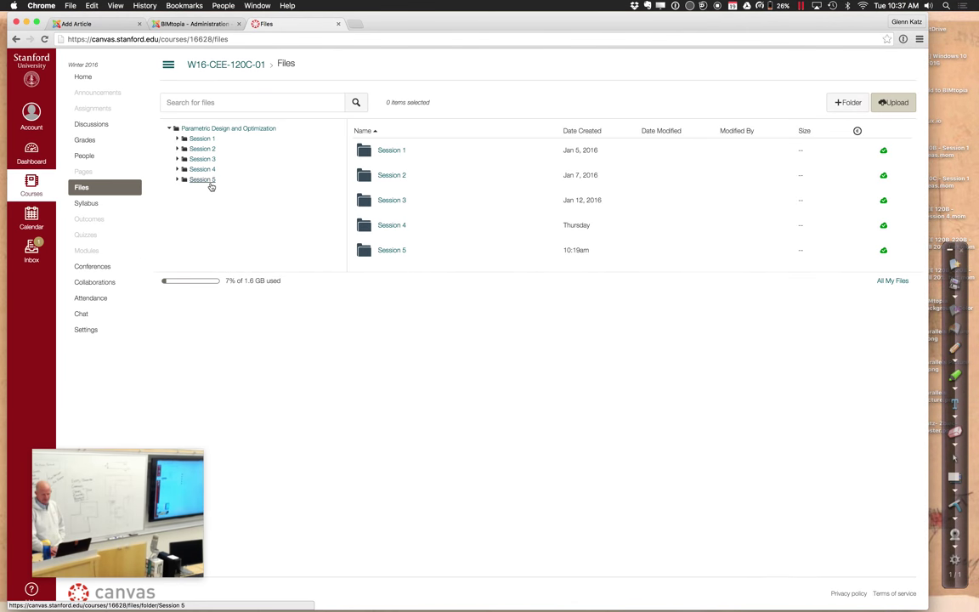
# Step: Open the Session 5 folder in the course files and switch to Revit on the Windows desktop
pyautogui.click(405, 253)
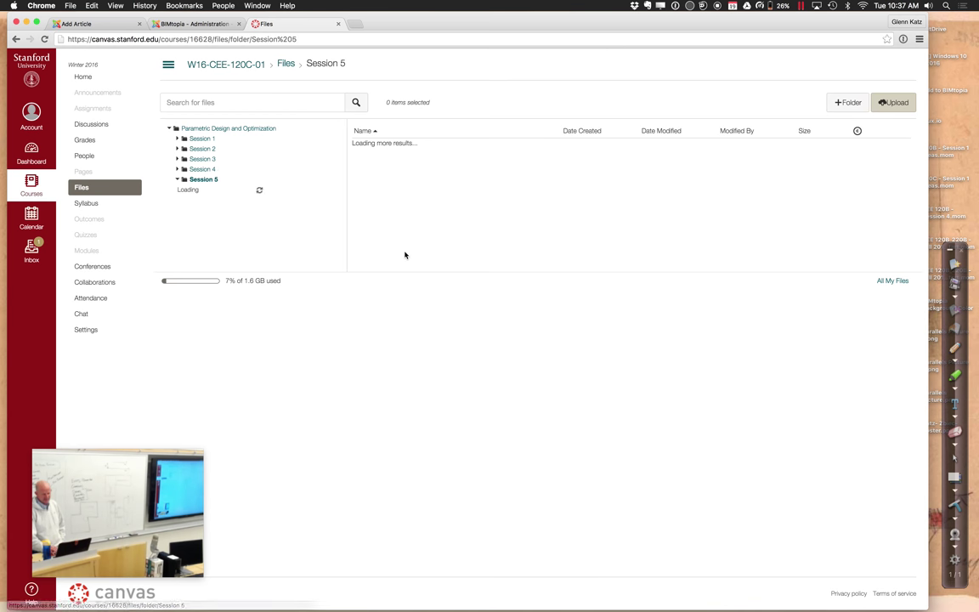
pyautogui.hotkey('ctrl', 'Right')
pyautogui.hotkey('ctrl', 'Right')
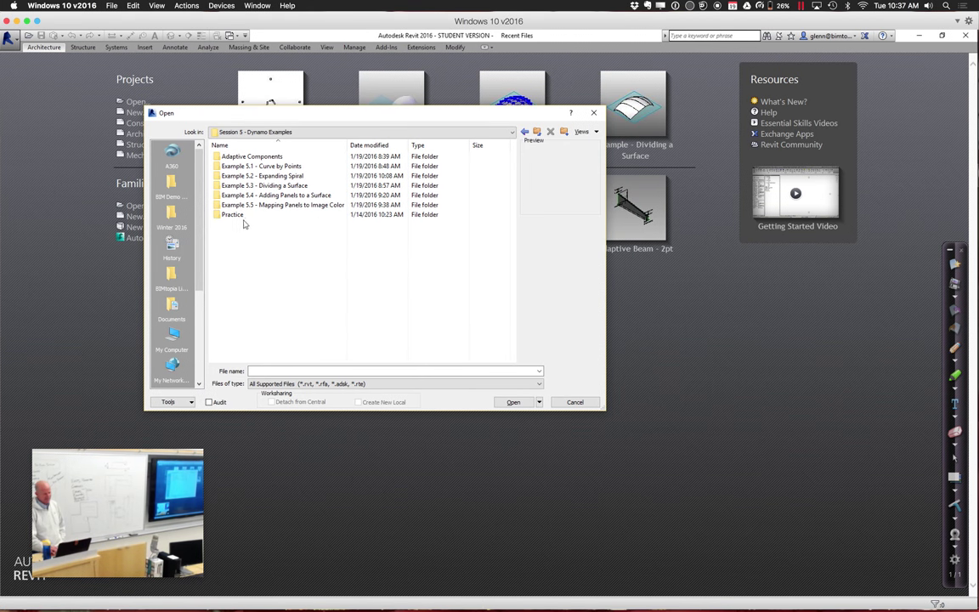
# Step: Open the Bridge Rail Lines project from the Practice folder
pyautogui.doubleClick(237, 218)
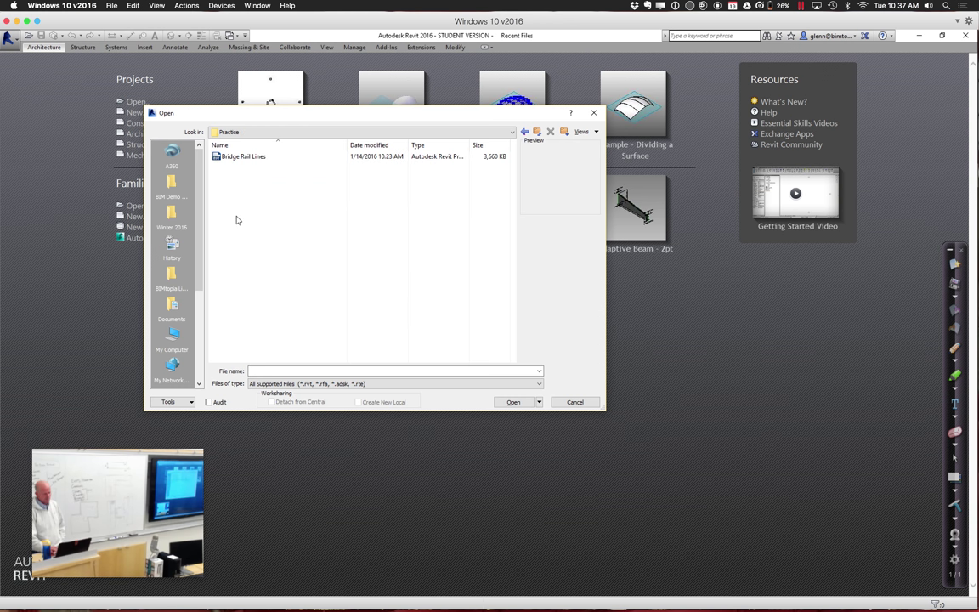
pyautogui.click(241, 161)
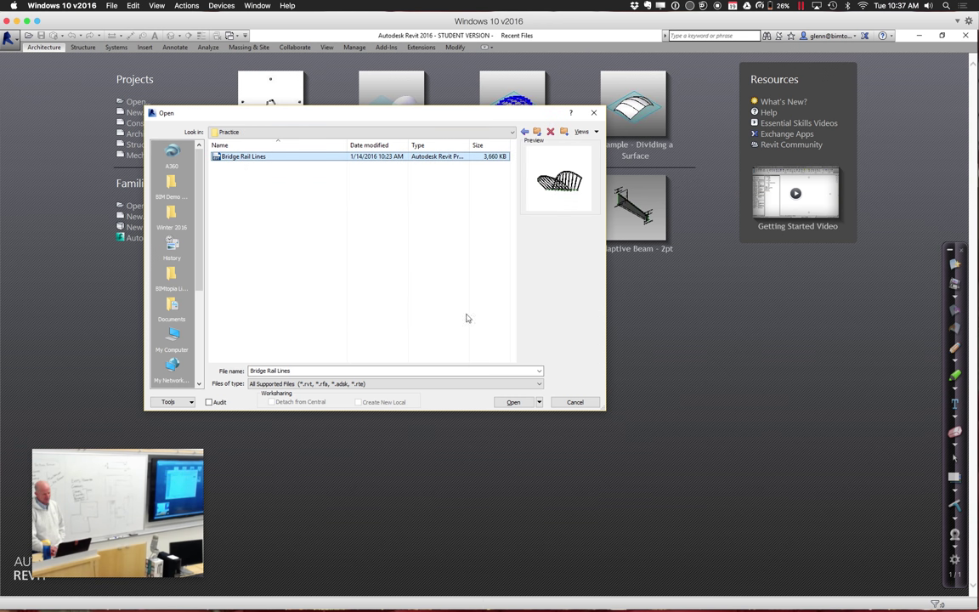
pyautogui.click(514, 402)
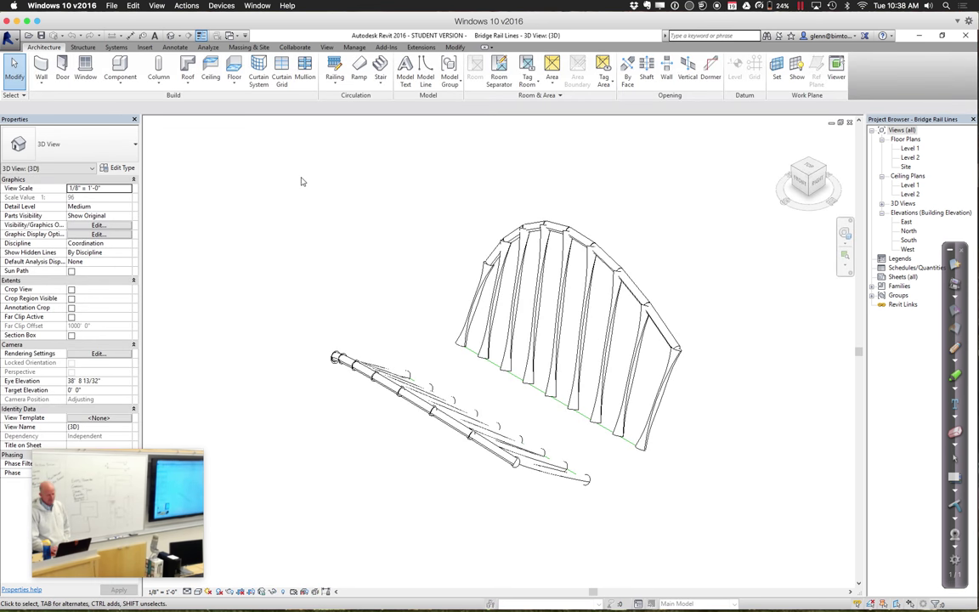
pyautogui.moveTo(301, 177); pyautogui.dragTo(736, 519)
pyautogui.press('Delete')
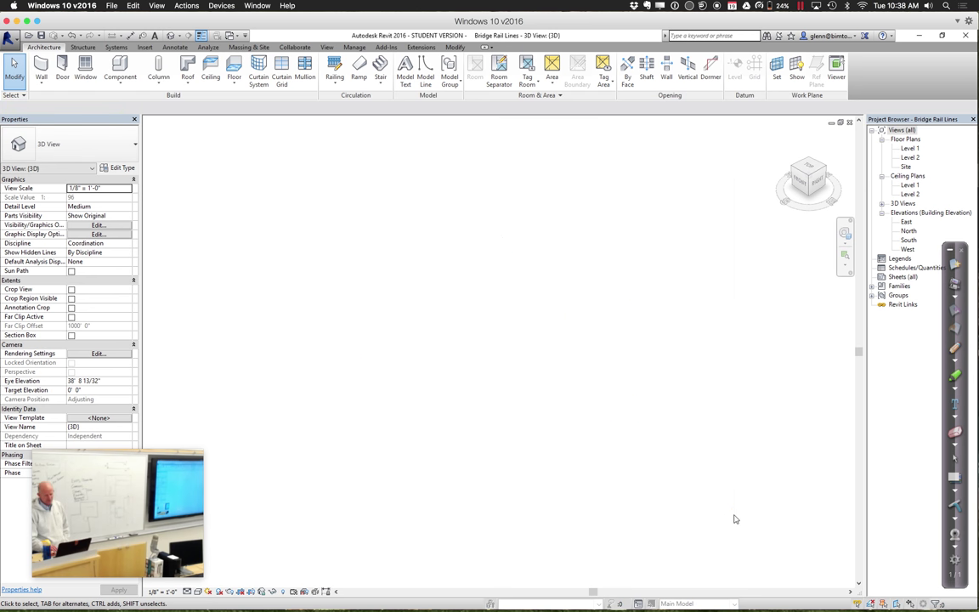
pyautogui.hotkey('ctrl', 'z')
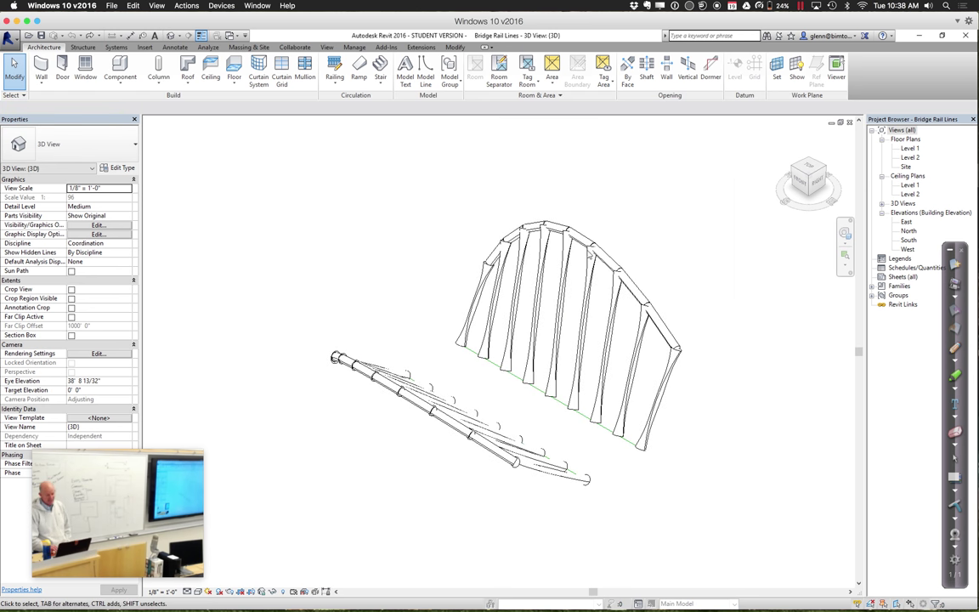
# Step: Select everything in the 3D view, filter out the Lines category, and delete the generic models so only the model lines remain
pyautogui.moveTo(290, 180); pyautogui.dragTo(718, 511)
pyautogui.click(409, 78)
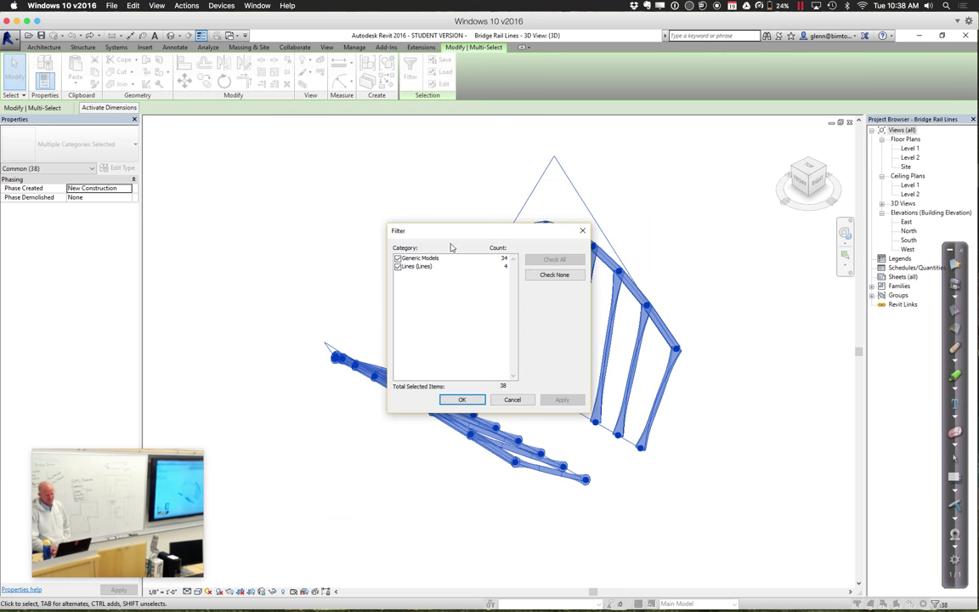
pyautogui.click(397, 266)
pyautogui.click(462, 399)
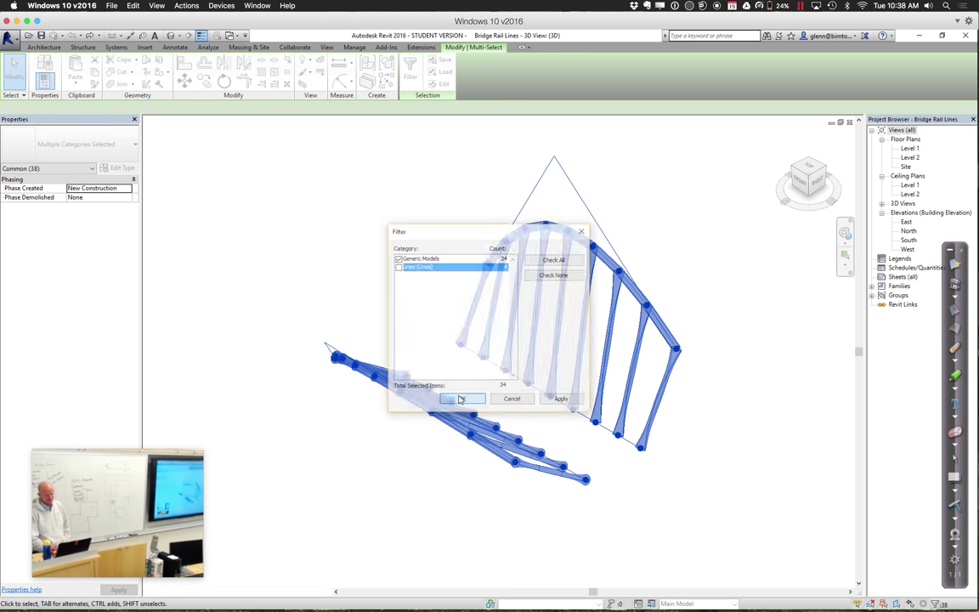
pyautogui.press('Delete')
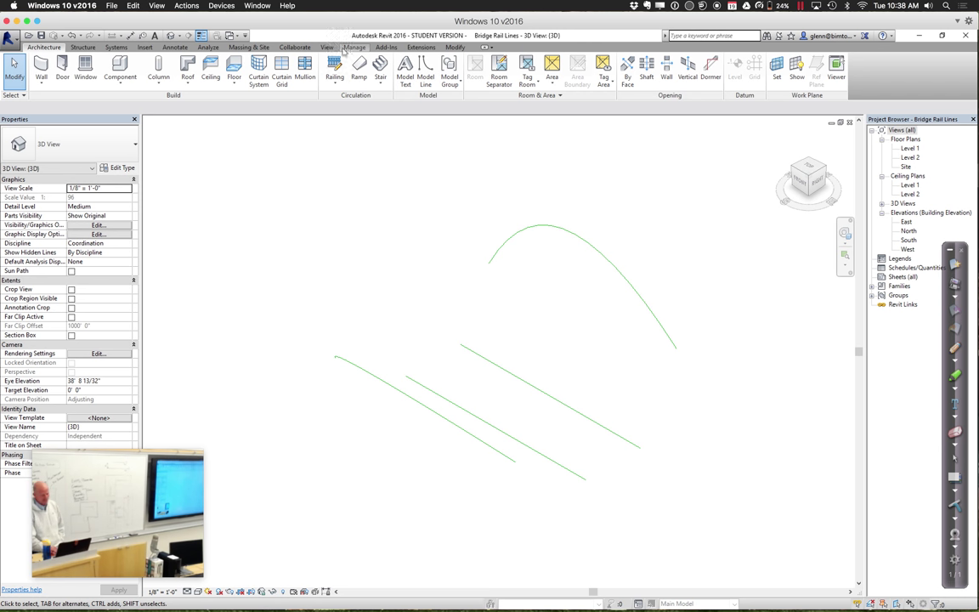
# Step: Launch the Dynamo 0.9.0 add-in from the bridge rail project
pyautogui.click(382, 49)
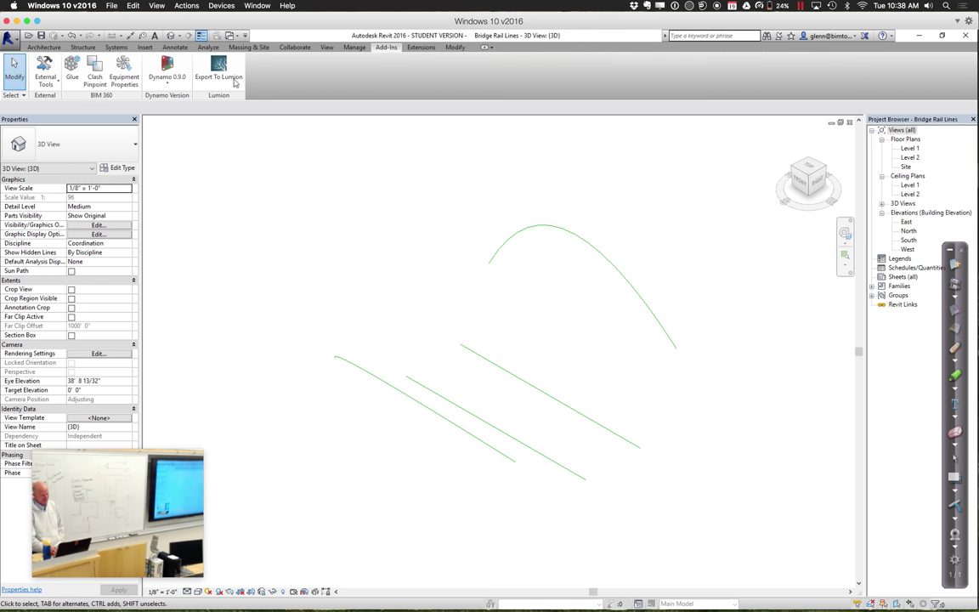
pyautogui.click(166, 76)
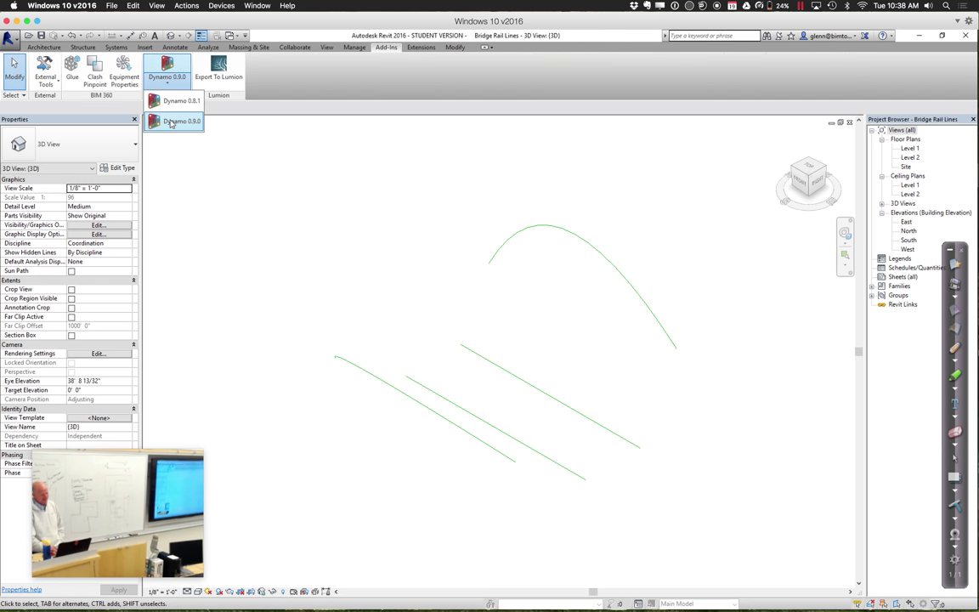
pyautogui.click(170, 122)
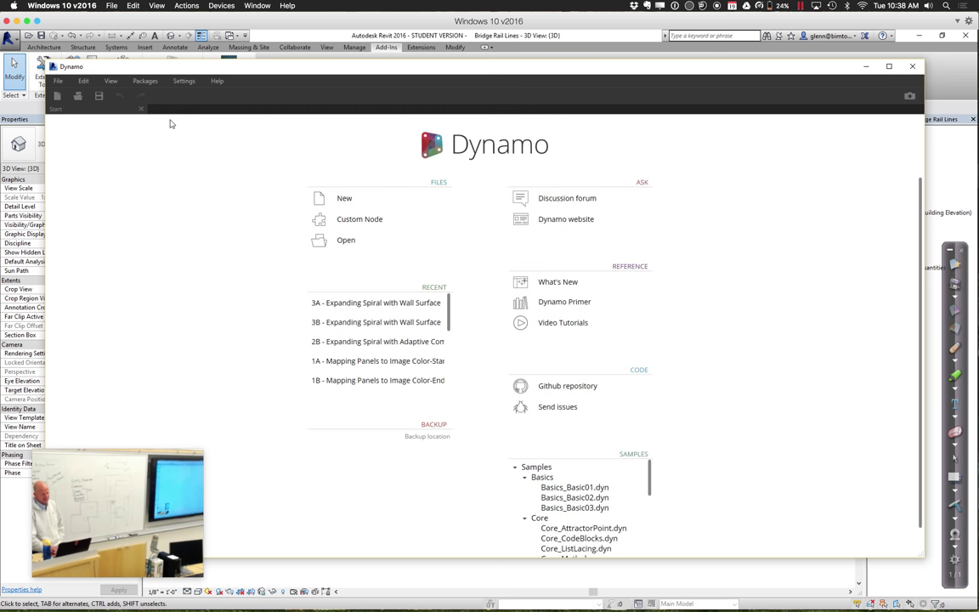
# Step: Open the Dynamo definition Practice - Points on Curve.dyn from the Practice folder of Session 5 - Dynamo Examples
pyautogui.click(345, 241)
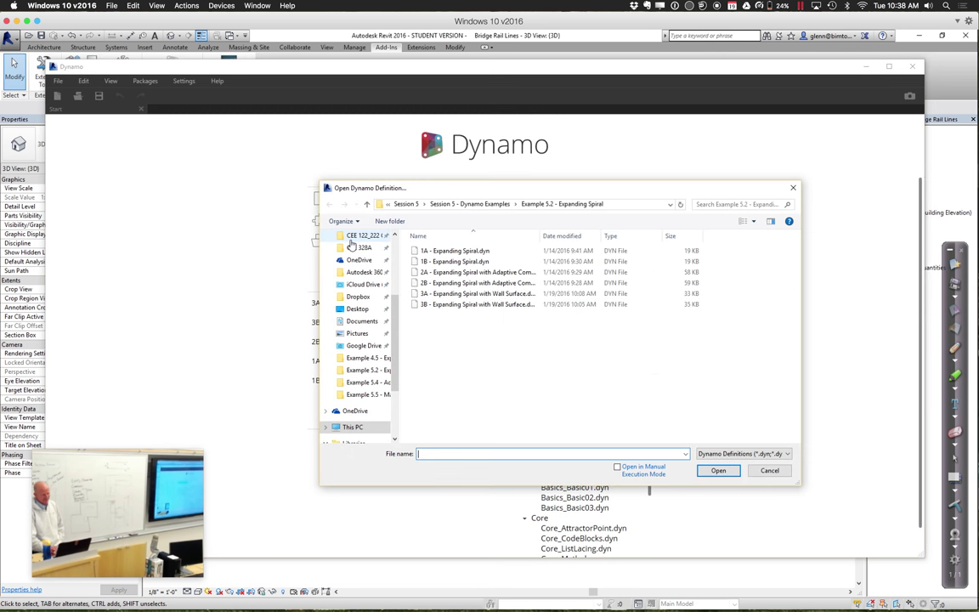
pyautogui.click(469, 205)
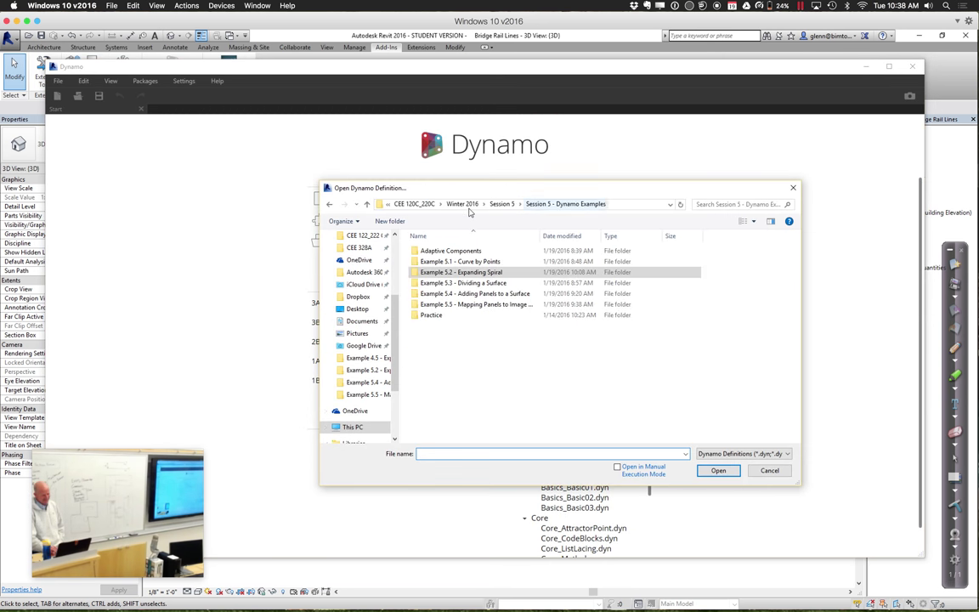
pyautogui.doubleClick(433, 315)
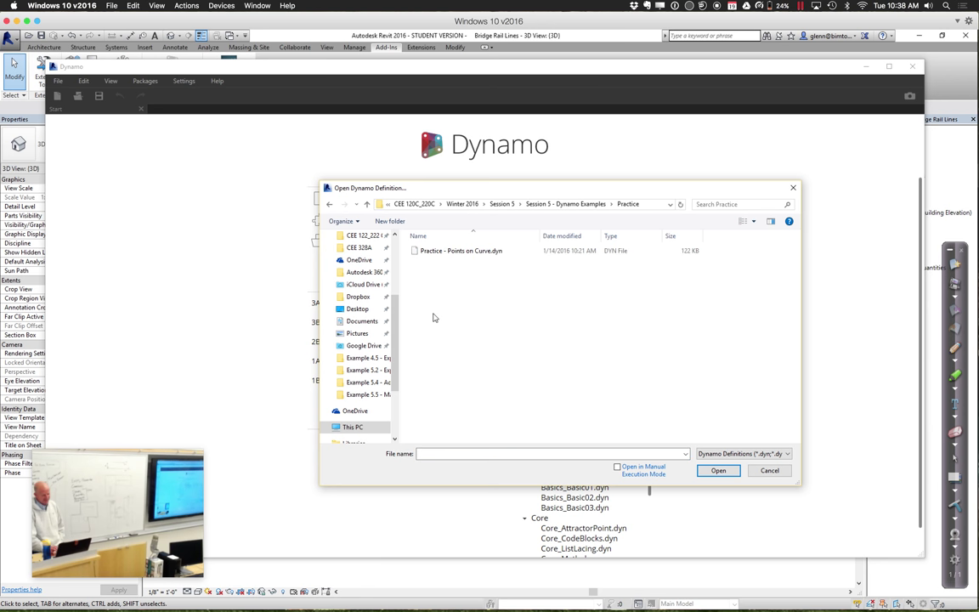
pyautogui.click(448, 252)
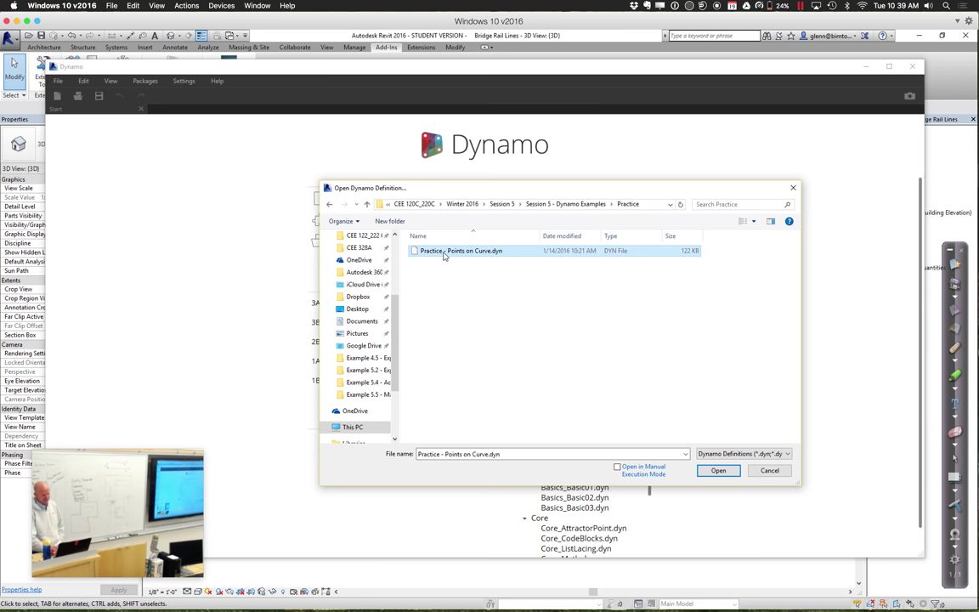
pyautogui.click(718, 470)
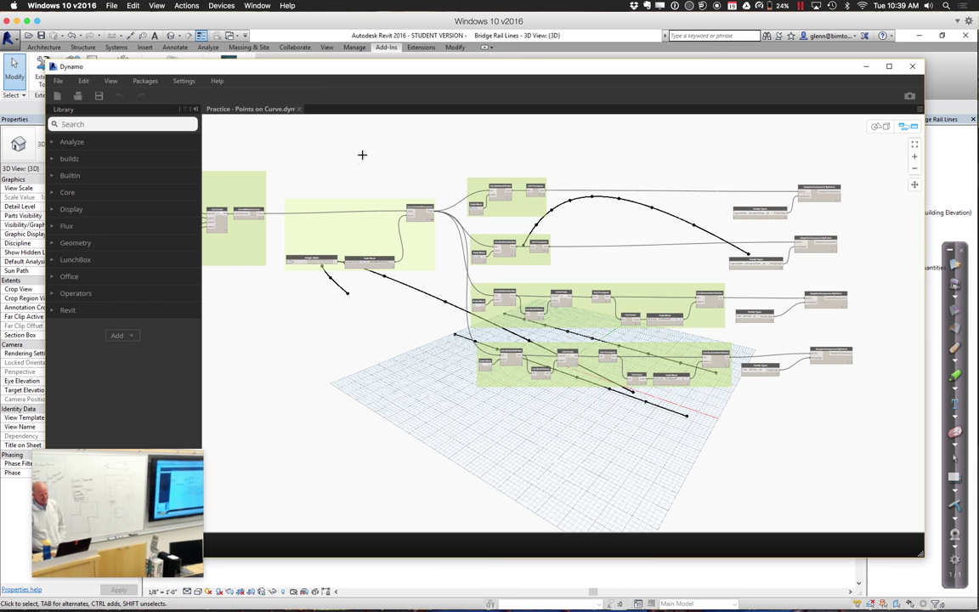
# Step: Examine the groups that collect the model curves and compute placement points, and pin the output preview of Curve.PointAtParameter
pyautogui.scroll(5, 356, 157)
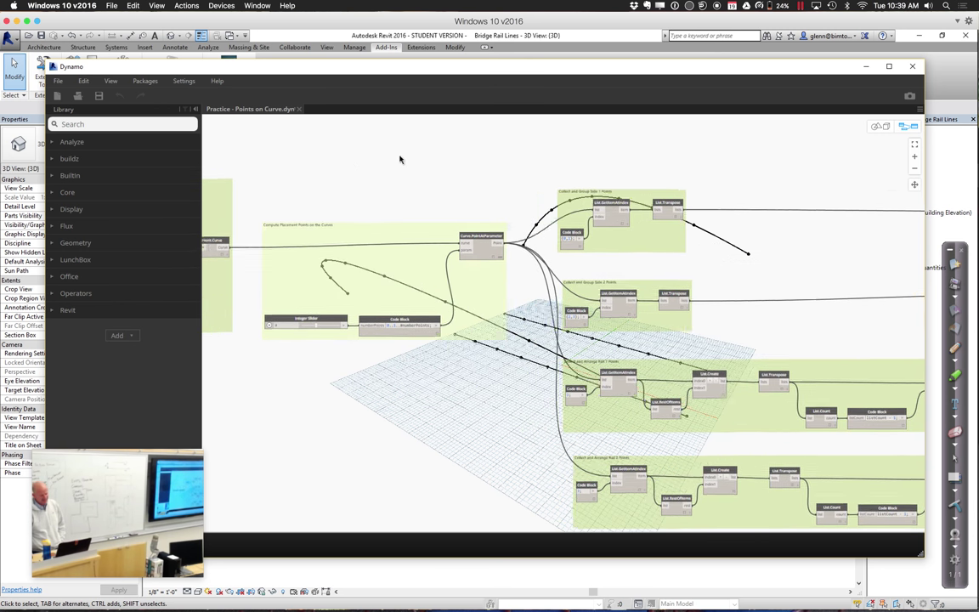
pyautogui.scroll(2, 489, 200)
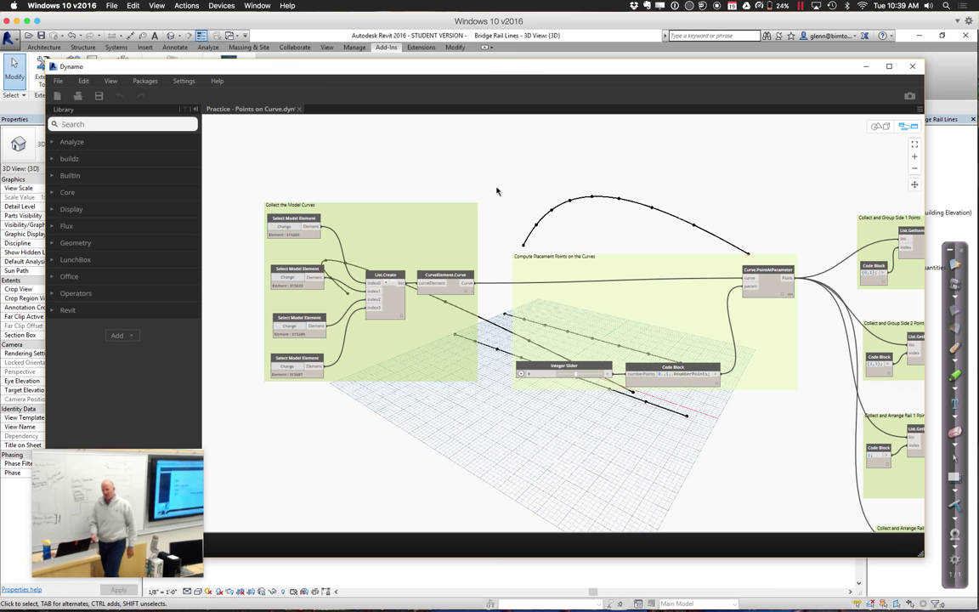
pyautogui.scroll(2, 536, 197)
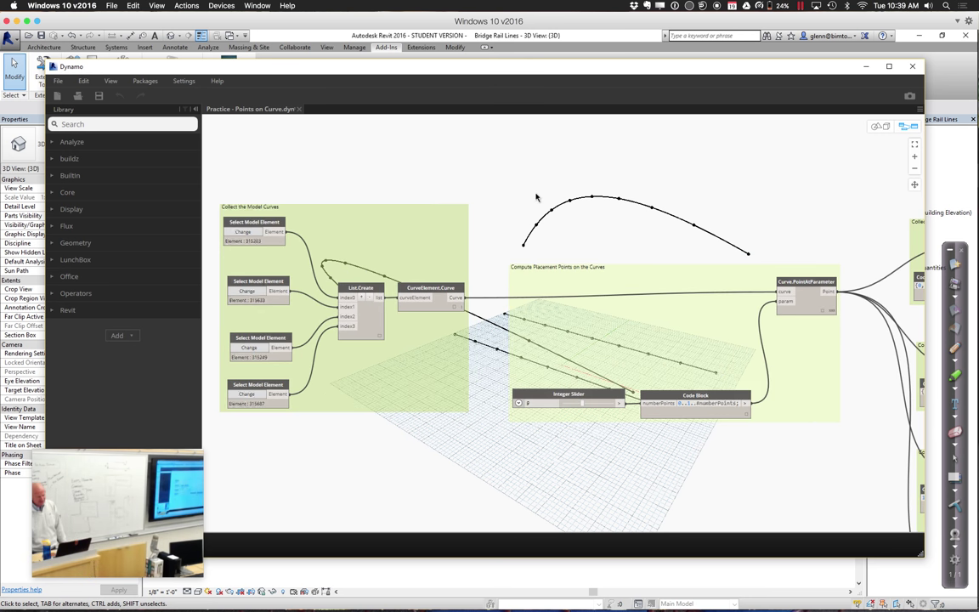
pyautogui.scroll(1, 538, 196)
pyautogui.moveTo(541, 197); pyautogui.dragTo(545, 166, button='middle')
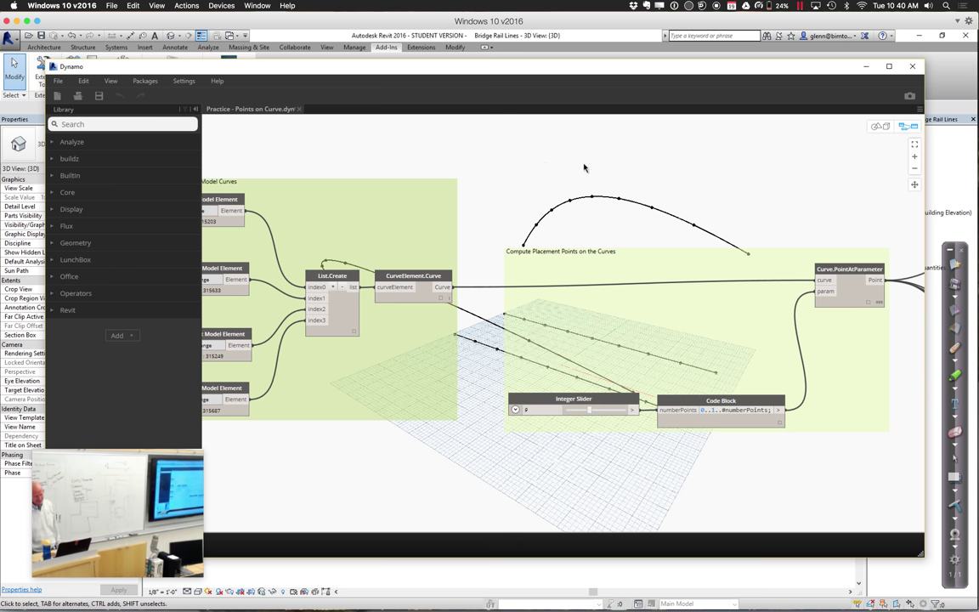
pyautogui.moveTo(679, 173); pyautogui.dragTo(335, 138, button='middle')
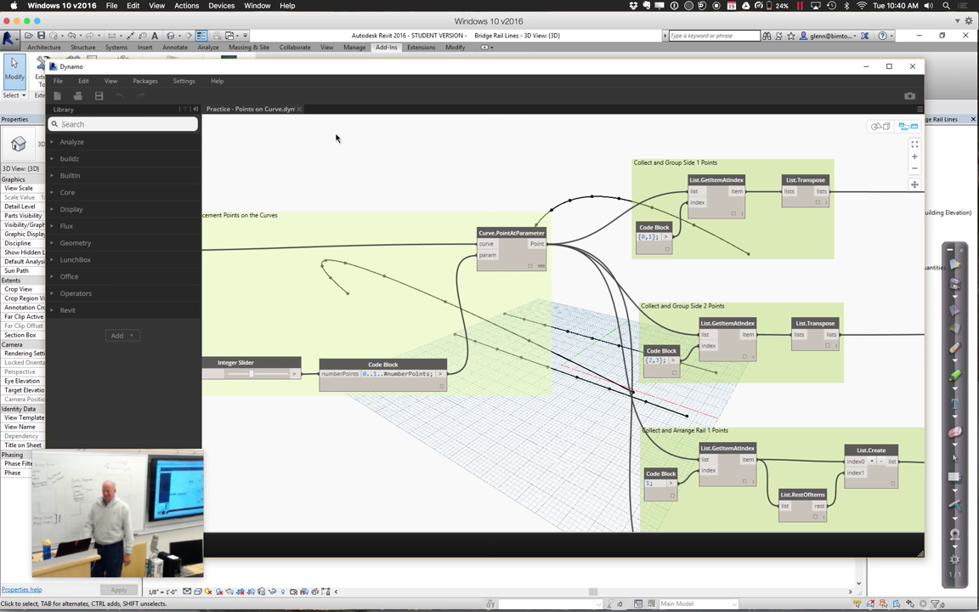
pyautogui.click(532, 269)
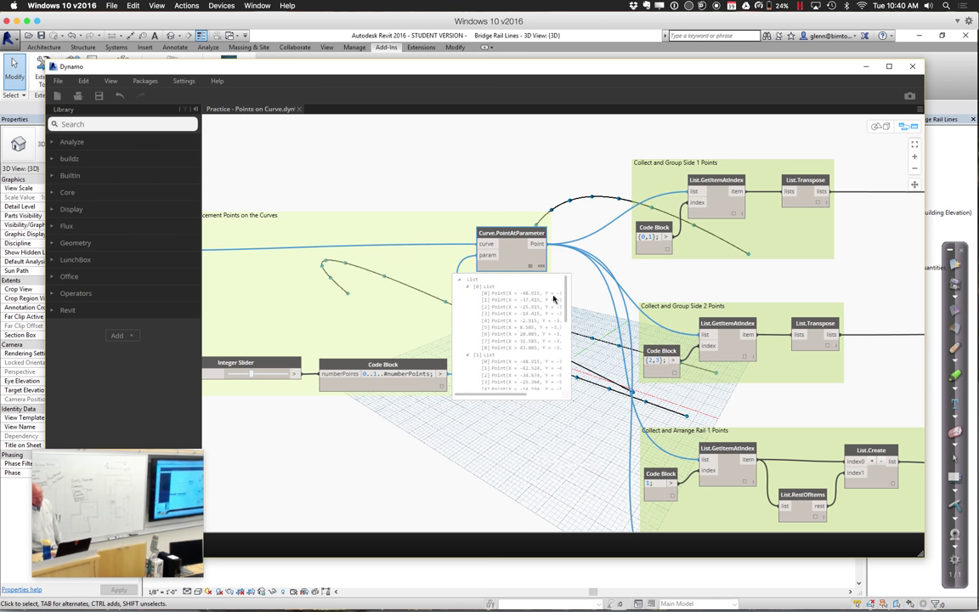
pyautogui.click(565, 304)
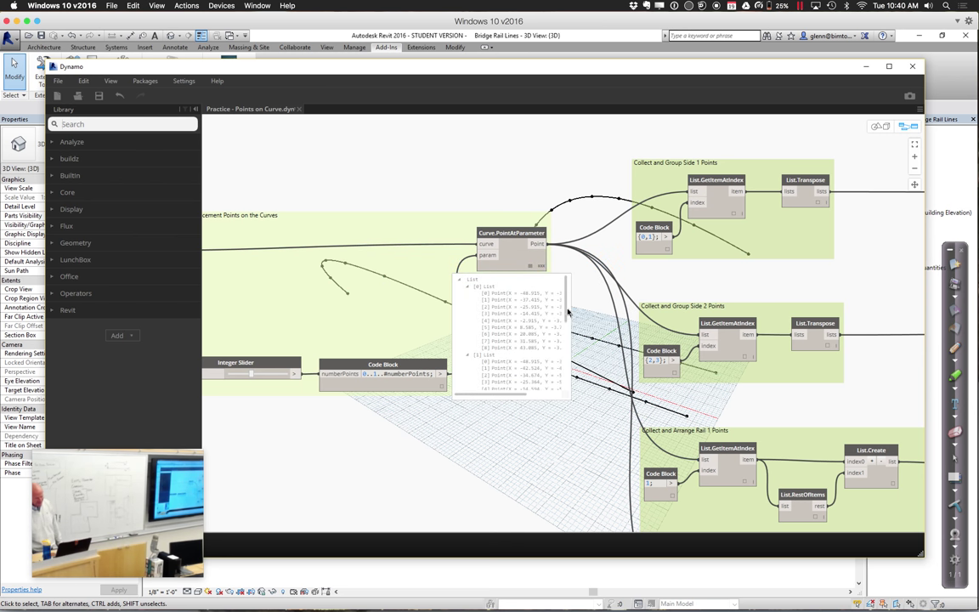
pyautogui.moveTo(567, 314)
pyautogui.mouseDown()
pyautogui.moveTo(559, 394)
pyautogui.moveTo(556, 295)
pyautogui.mouseUp()
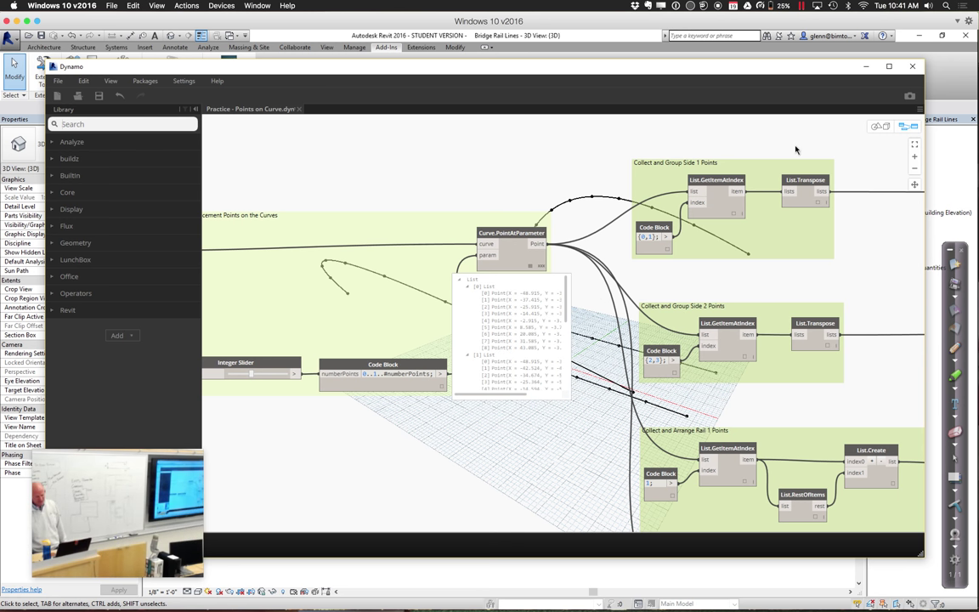
# Step: Examine the groups that collect the side and rail points and how they feed the adaptive component and family type nodes
pyautogui.moveTo(646, 160); pyautogui.dragTo(225, 180, button='middle')
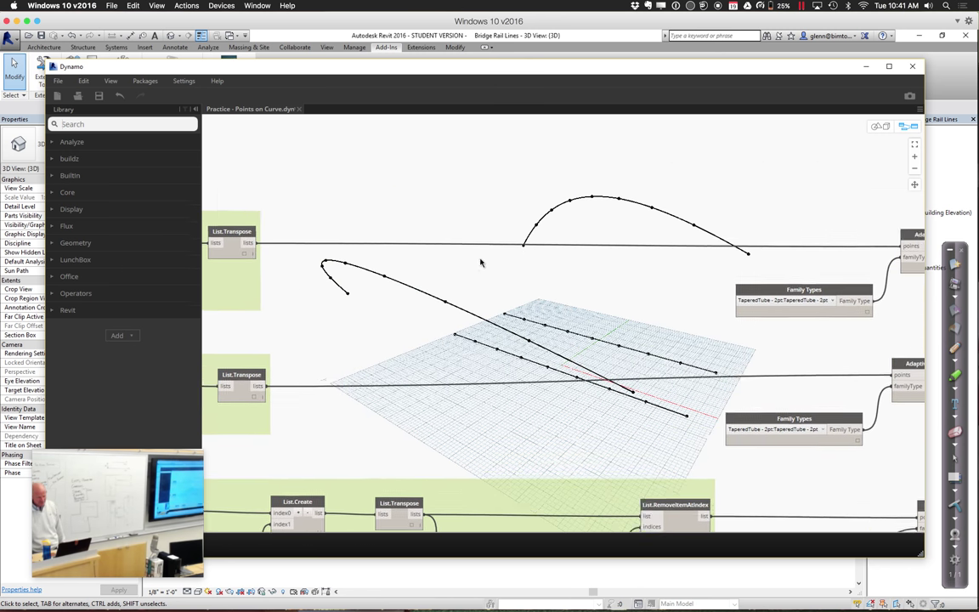
pyautogui.moveTo(481, 263); pyautogui.dragTo(660, 267, button='middle')
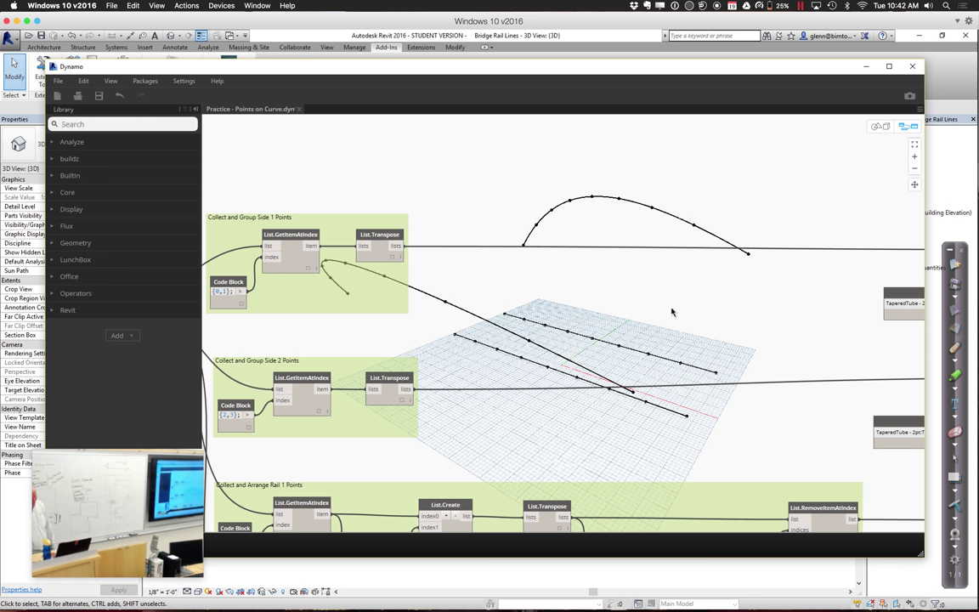
pyautogui.scroll(-1, 678, 289)
pyautogui.scroll(-2, 678, 315)
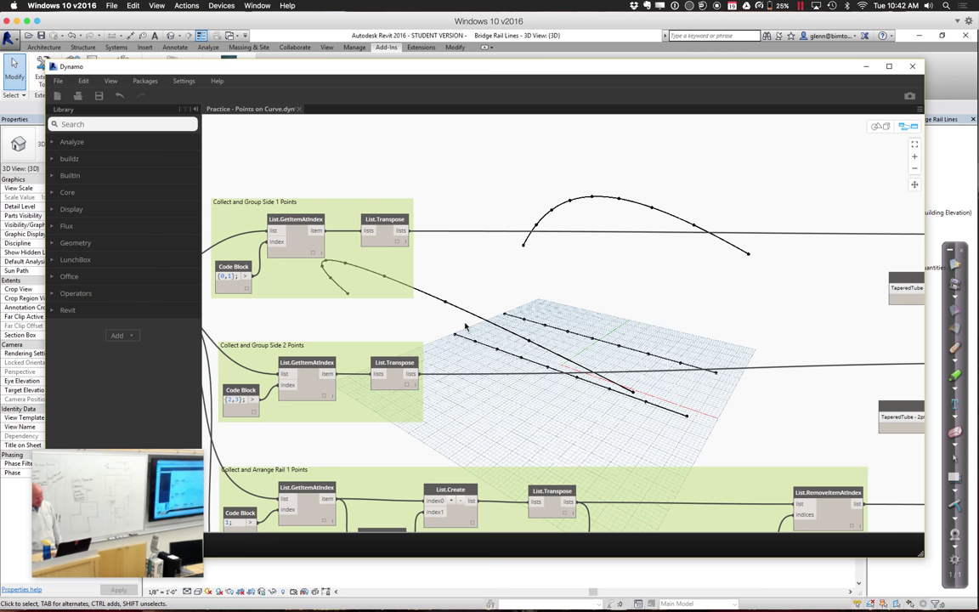
pyautogui.scroll(-5, 595, 195)
pyautogui.hscroll(-5, 594, 196)
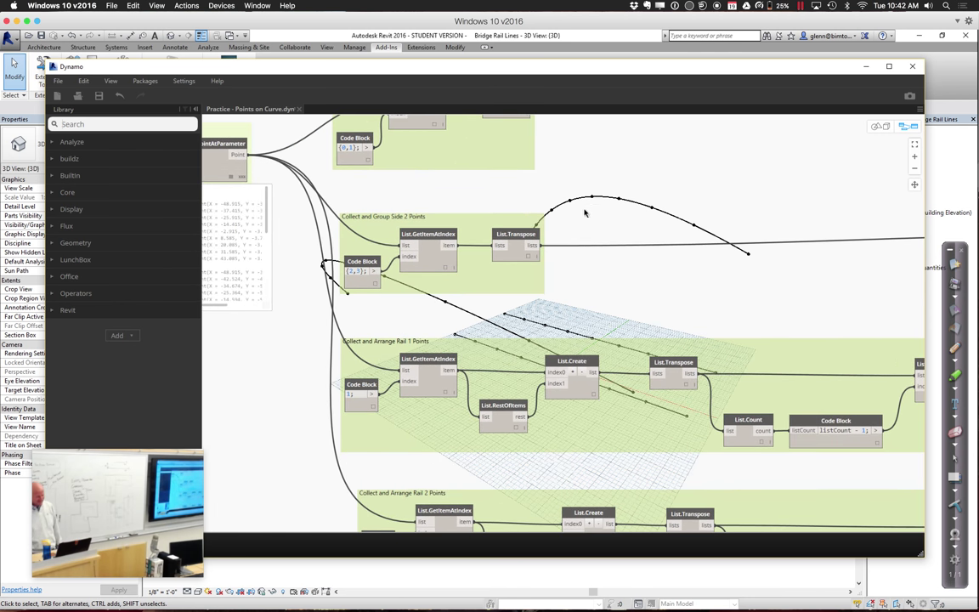
pyautogui.scroll(-1, 584, 215)
pyautogui.scroll(-1, 583, 215)
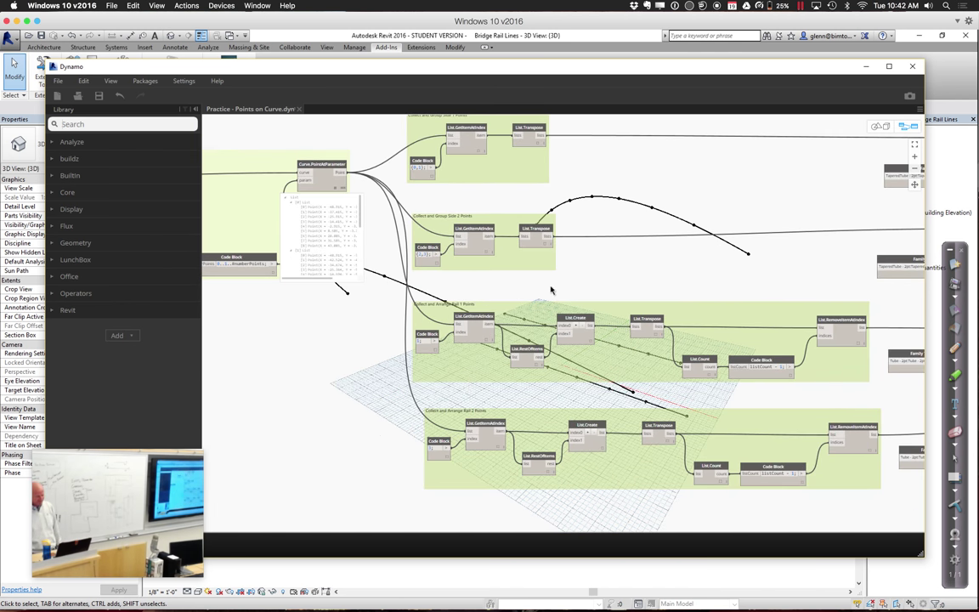
pyautogui.scroll(-3, 466, 347)
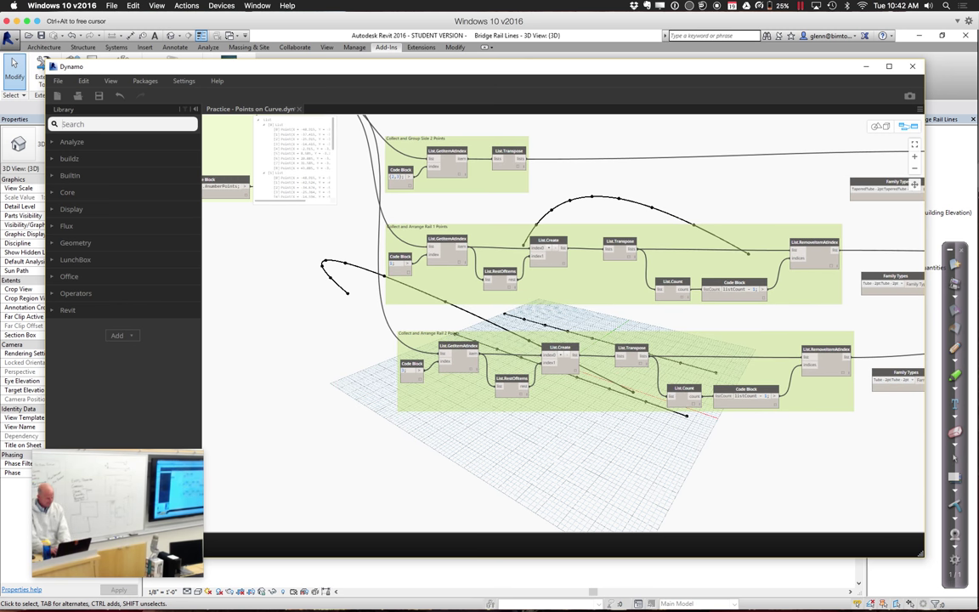
# Step: Find List.GetItemAtIndex in the node library and place one in the empty space below the Collect and Arrange Rail 2 Points group
pyautogui.write('lis')
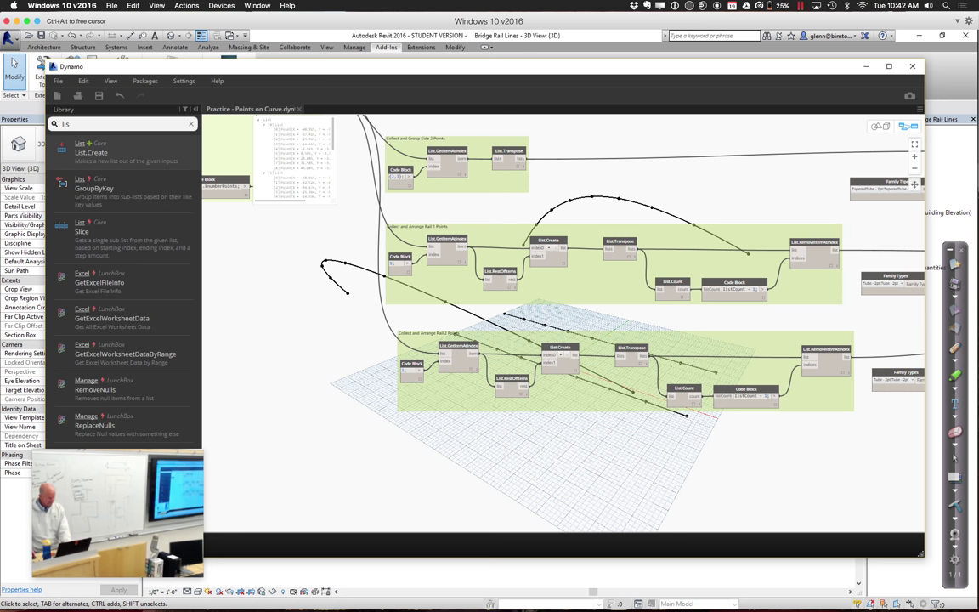
pyautogui.write('t.get')
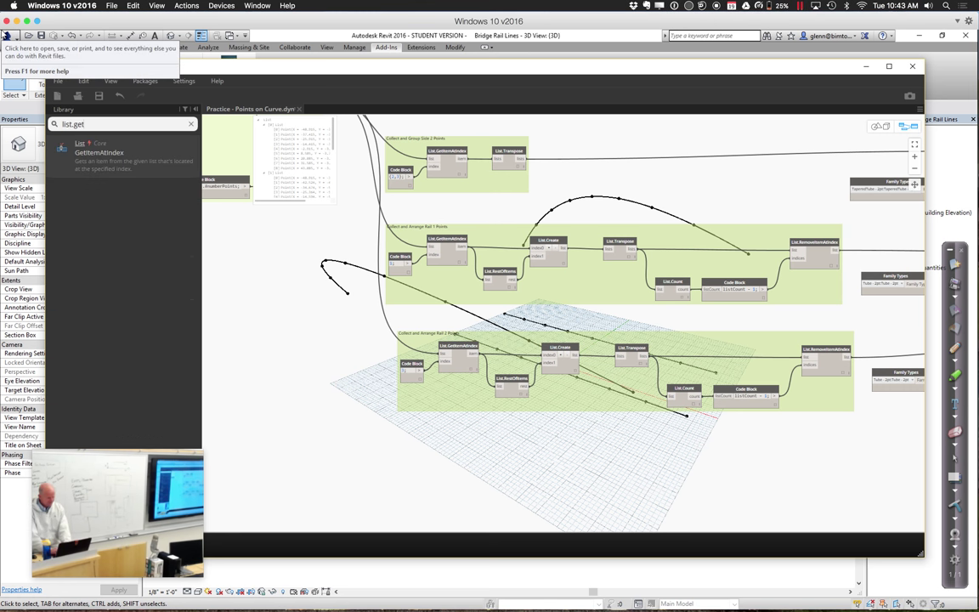
pyautogui.click(114, 161)
pyautogui.moveTo(552, 304); pyautogui.dragTo(473, 469)
pyautogui.moveTo(402, 463); pyautogui.dragTo(411, 496, button='middle')
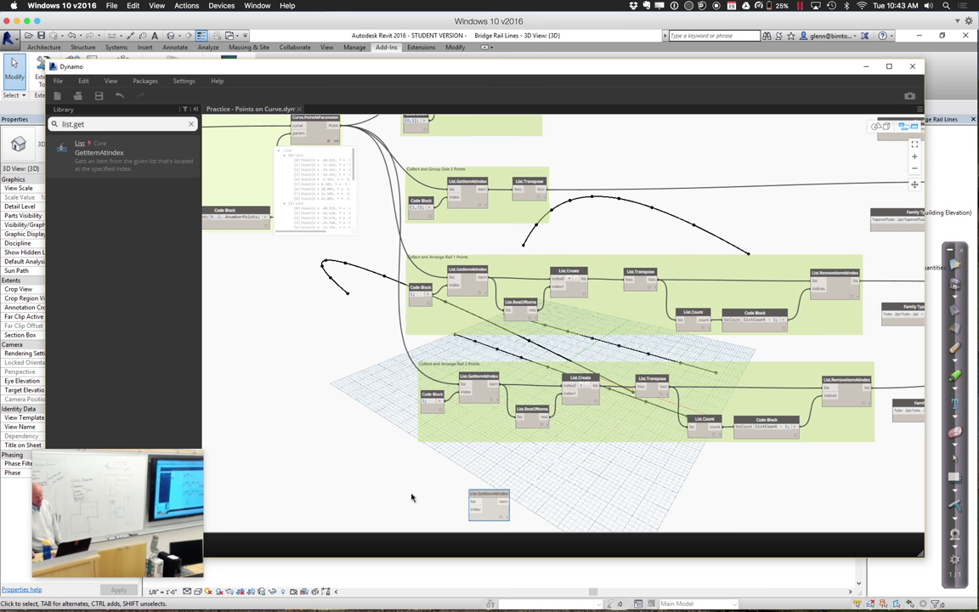
# Step: Connect the Point output of Curve.PointAtParameter to the list input of the new List.GetItemAtIndex node
pyautogui.click(334, 126)
pyautogui.click(473, 500)
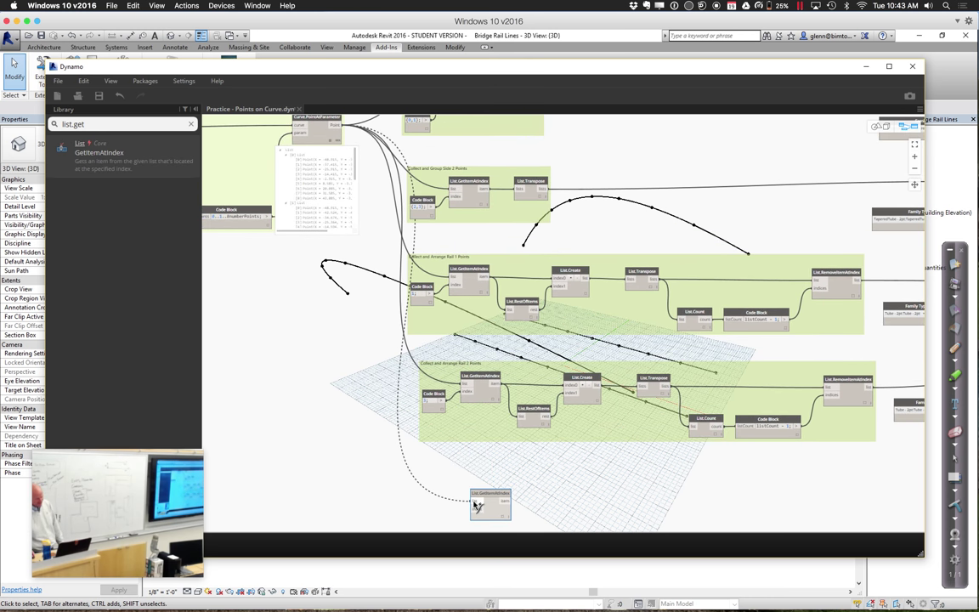
pyautogui.scroll(-4, 403, 485)
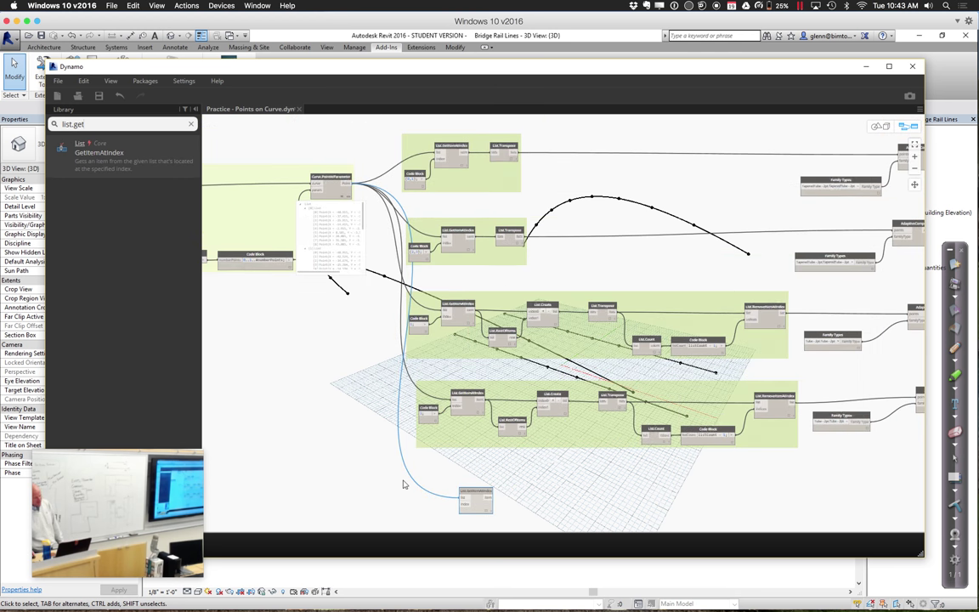
pyautogui.scroll(4, 432, 402)
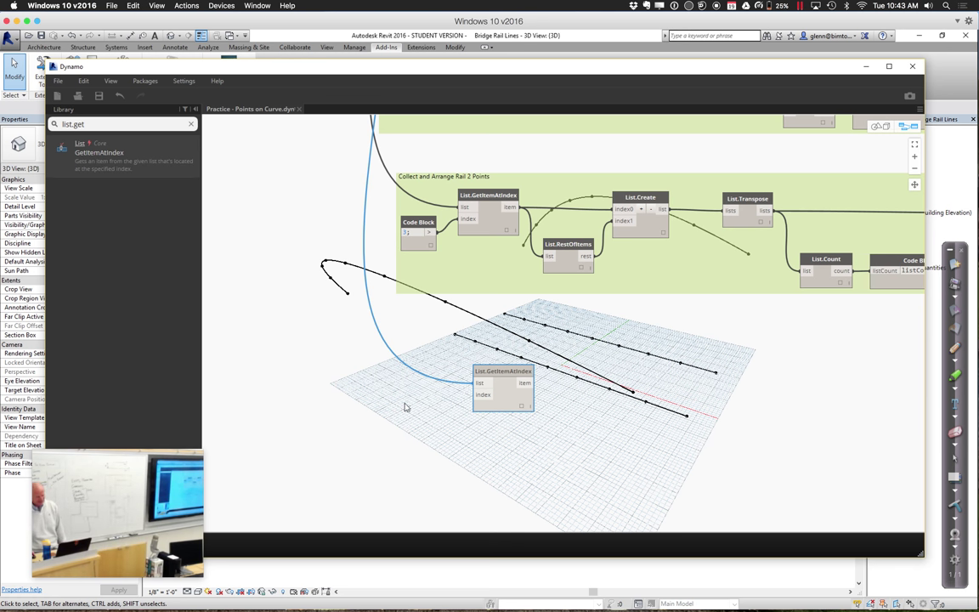
# Step: Create a code block containing {0,3}; beside the new List.GetItemAtIndex node
pyautogui.doubleClick(407, 404)
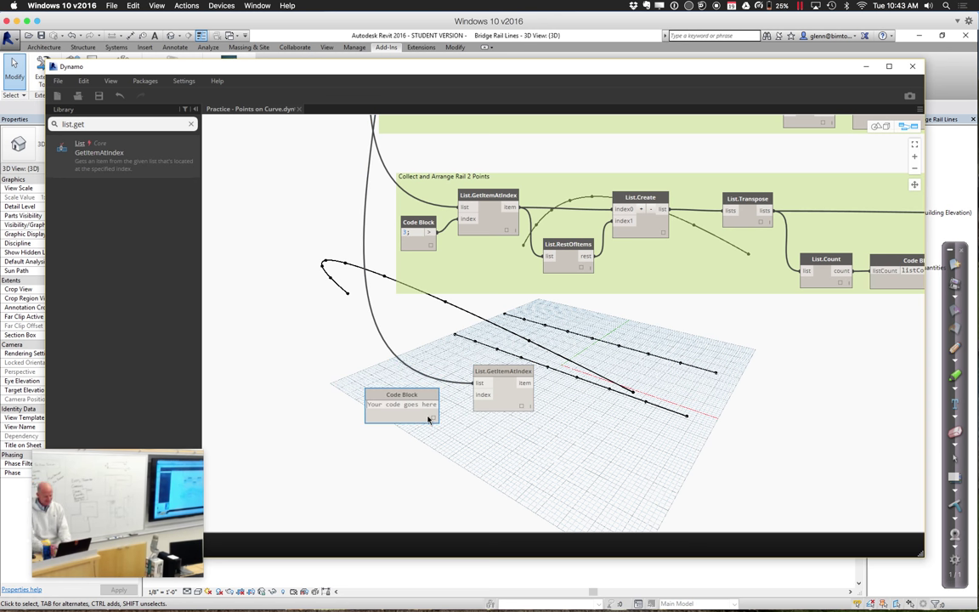
pyautogui.write('{')
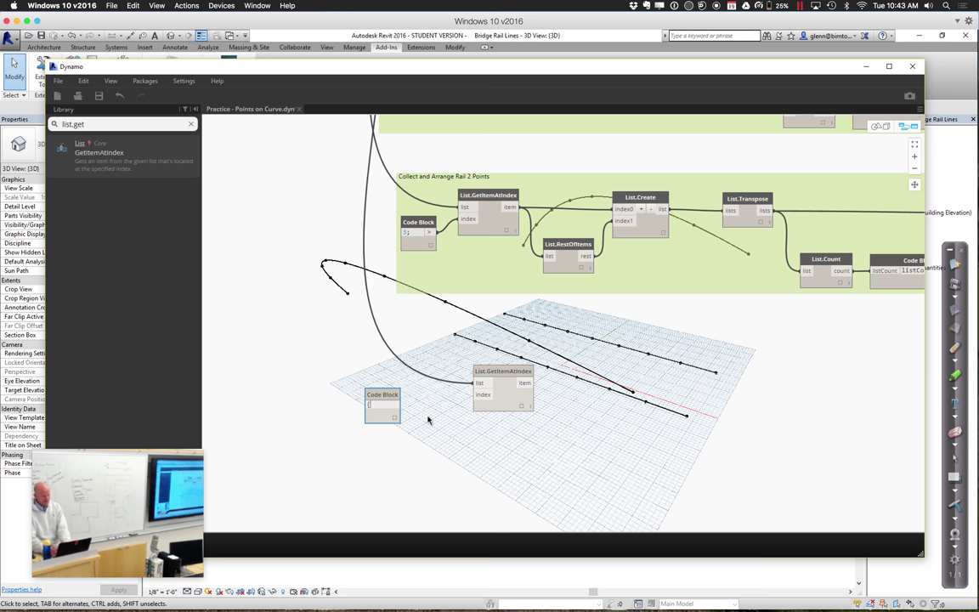
pyautogui.write('0,')
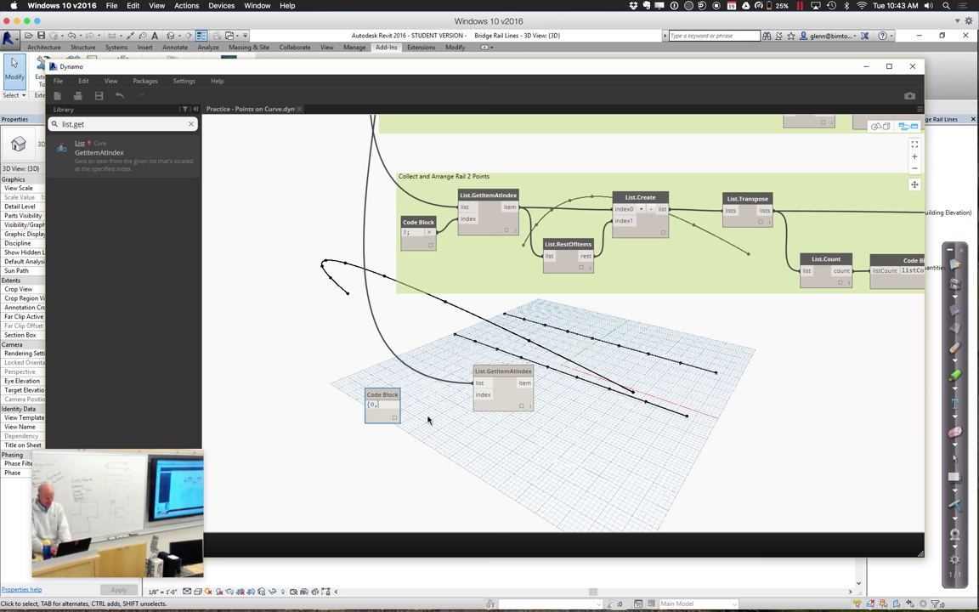
pyautogui.write('3')
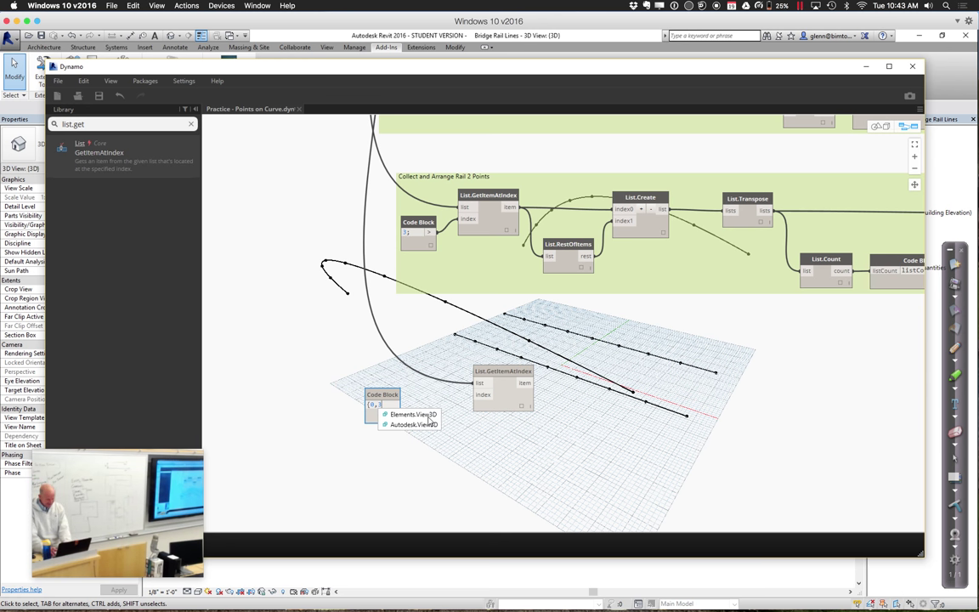
pyautogui.write('};')
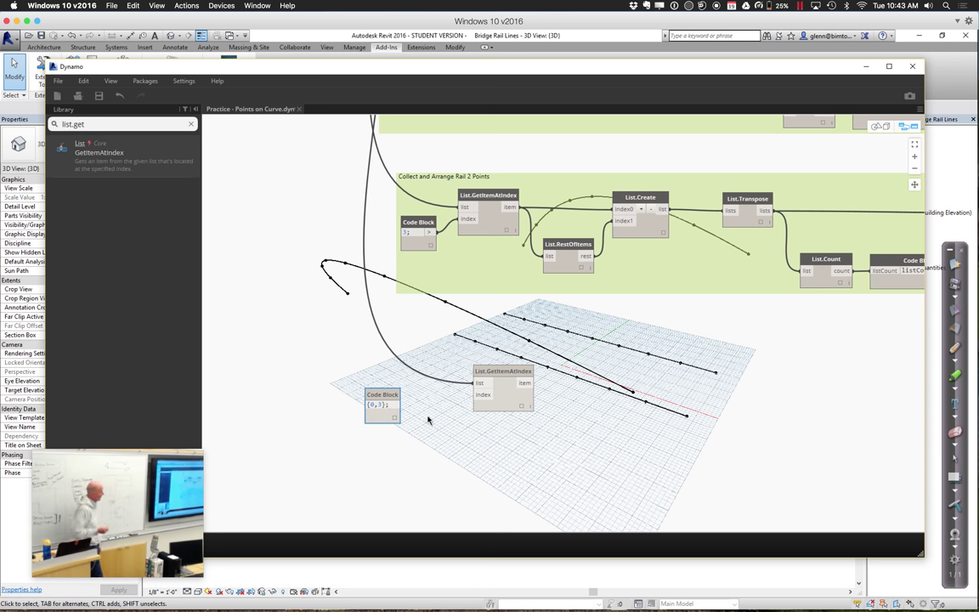
pyautogui.click(431, 432)
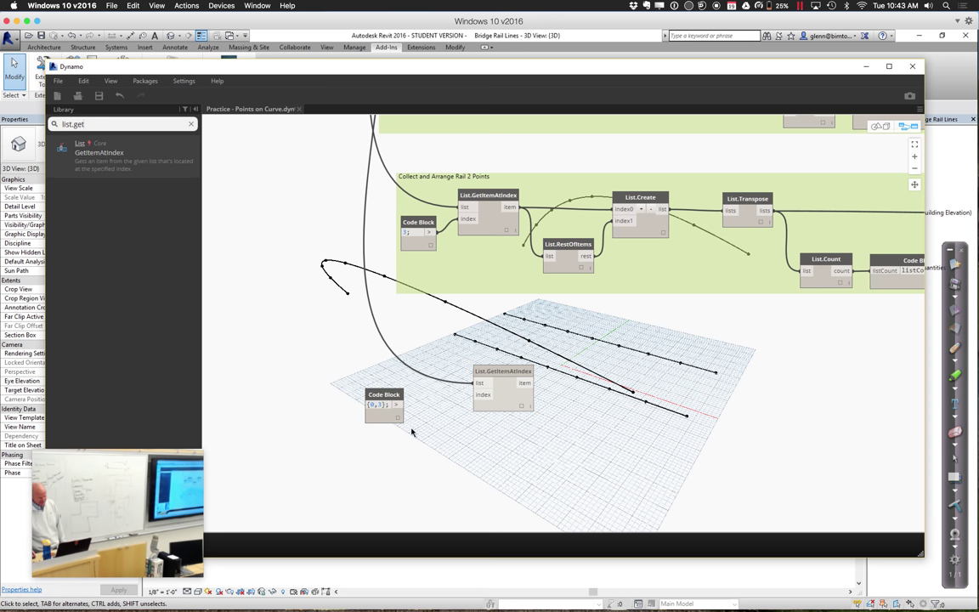
# Step: Connect the {0,3} code block to the index input of the new List.GetItemAtIndex and pin that node's output preview
pyautogui.moveTo(396, 405); pyautogui.dragTo(478, 397)
pyautogui.click(518, 403)
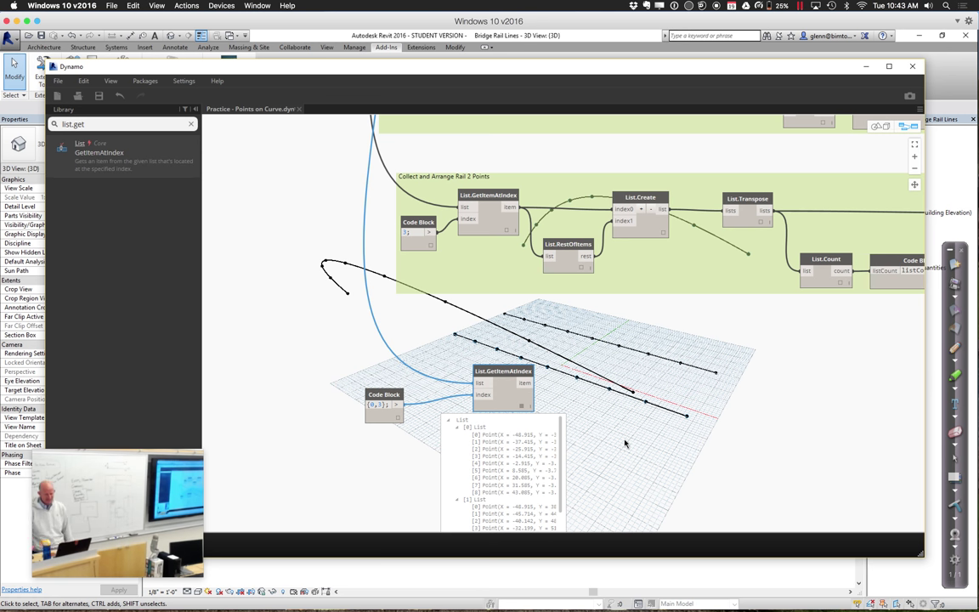
pyautogui.click(801, 491)
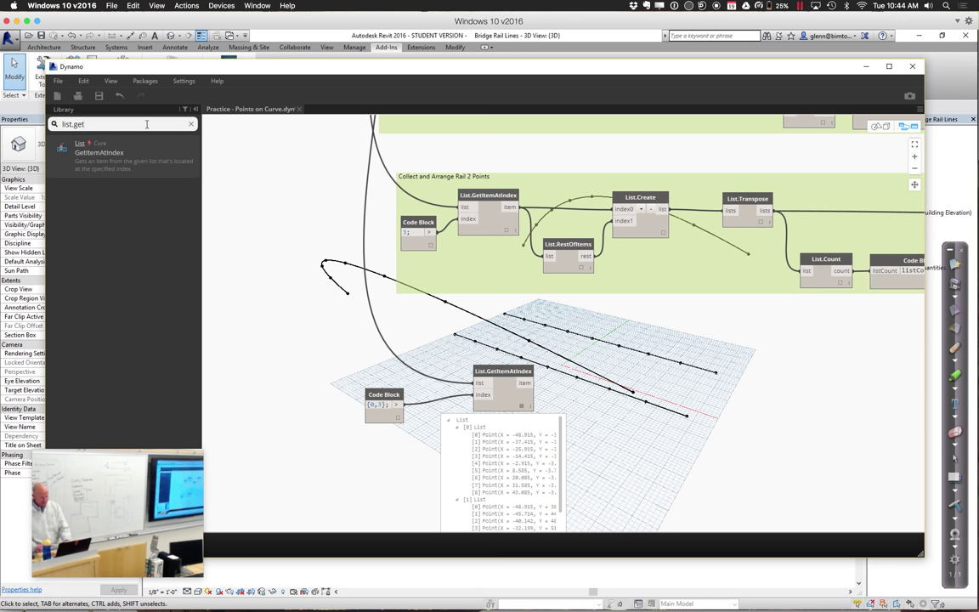
# Step: Find List.Transpose in the node library and place one beside the new List.GetItemAtIndex node
pyautogui.press('BackSpace')
pyautogui.press('BackSpace')
pyautogui.press('BackSpace')
pyautogui.press('BackSpace')
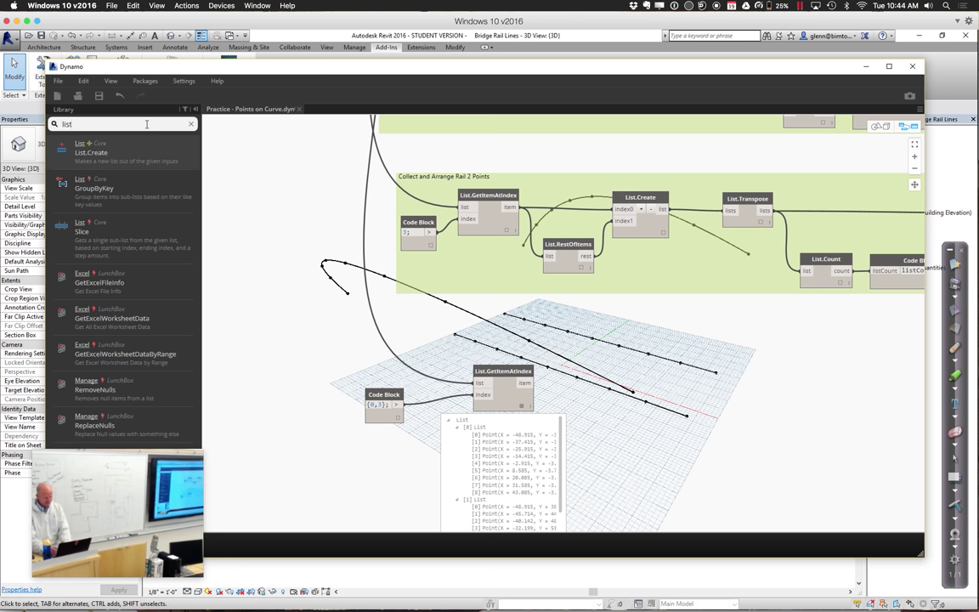
pyautogui.write('.')
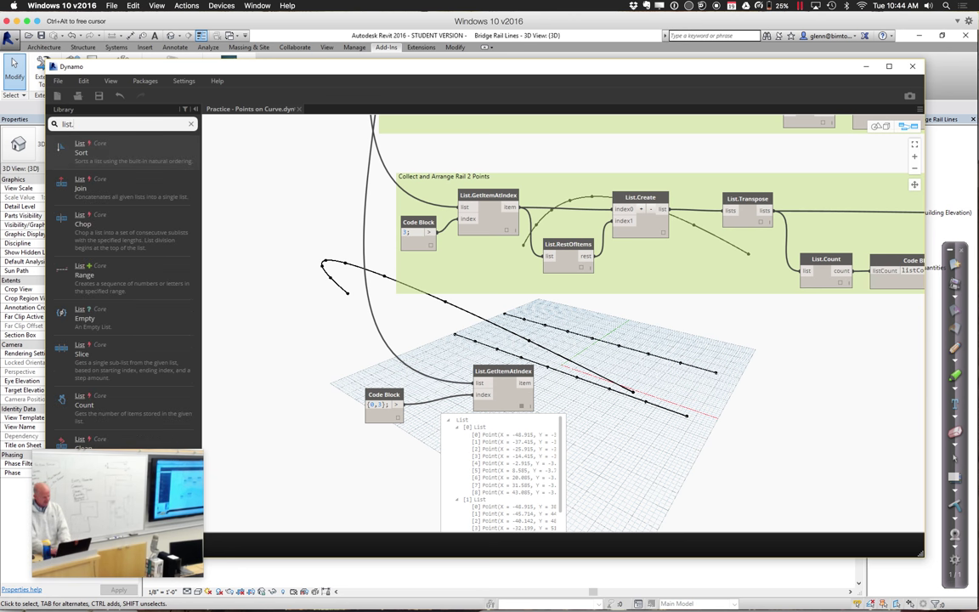
pyautogui.write('tran')
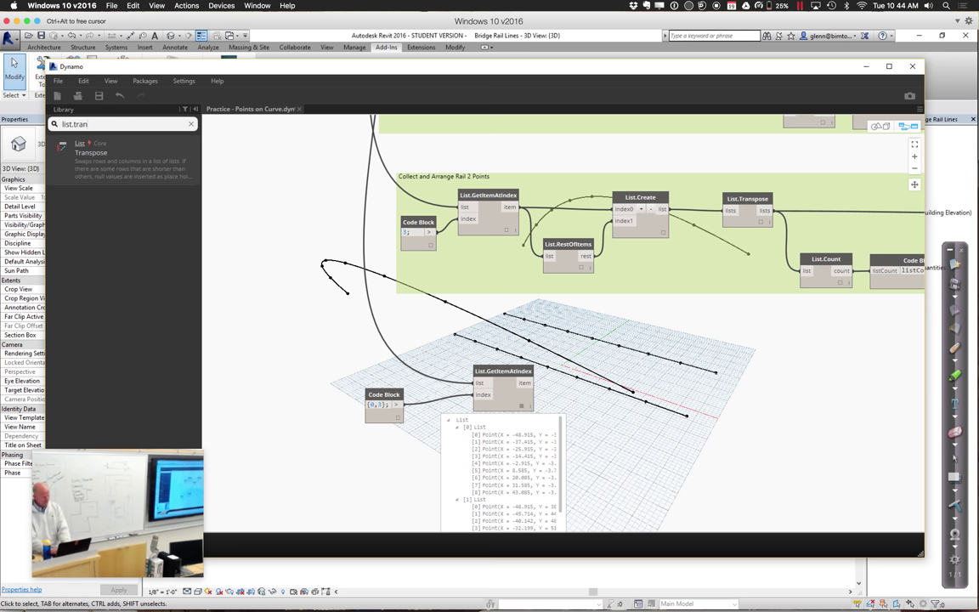
pyautogui.click(94, 152)
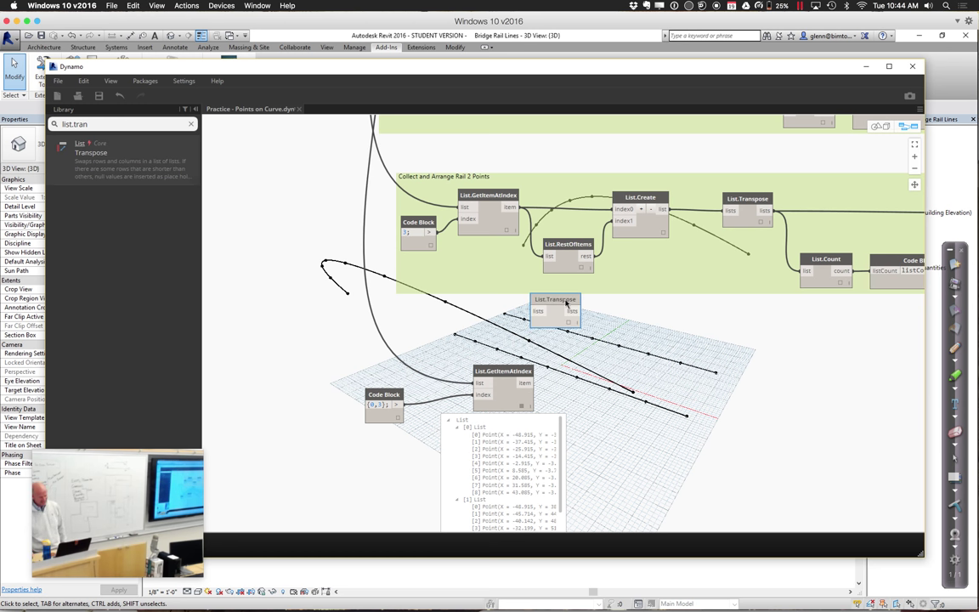
pyautogui.moveTo(566, 303); pyautogui.dragTo(679, 419)
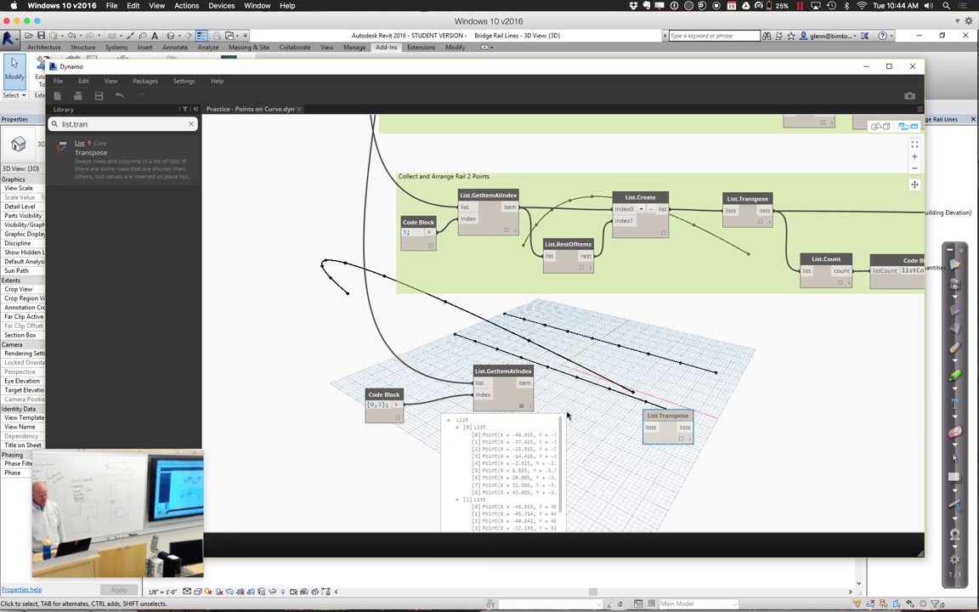
# Step: Connect the item output of the new List.GetItemAtIndex to List.Transpose, align the nodes and pin the transposed output preview
pyautogui.click(533, 383)
pyautogui.click(649, 428)
pyautogui.moveTo(685, 425); pyautogui.dragTo(689, 393)
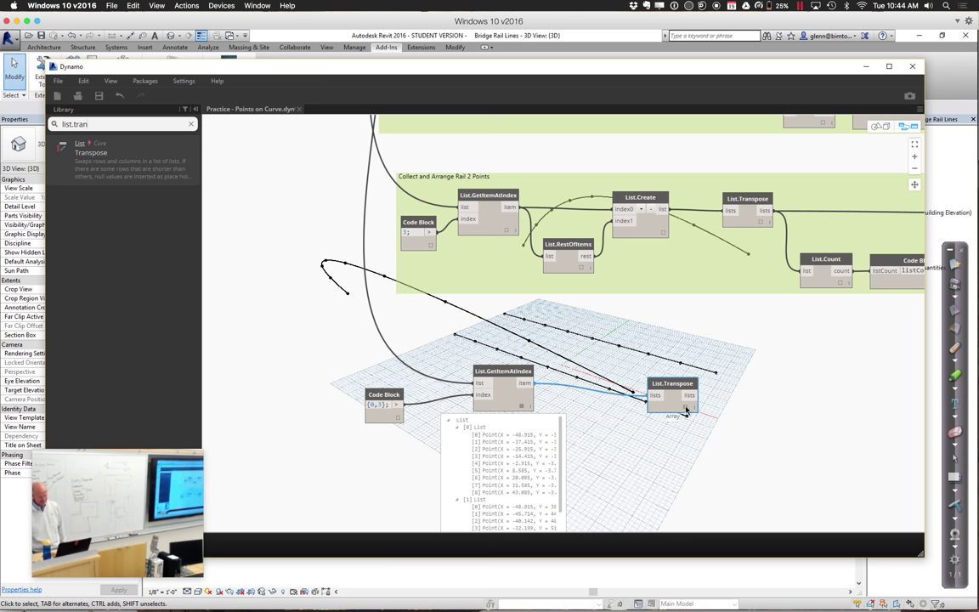
pyautogui.moveTo(685, 411)
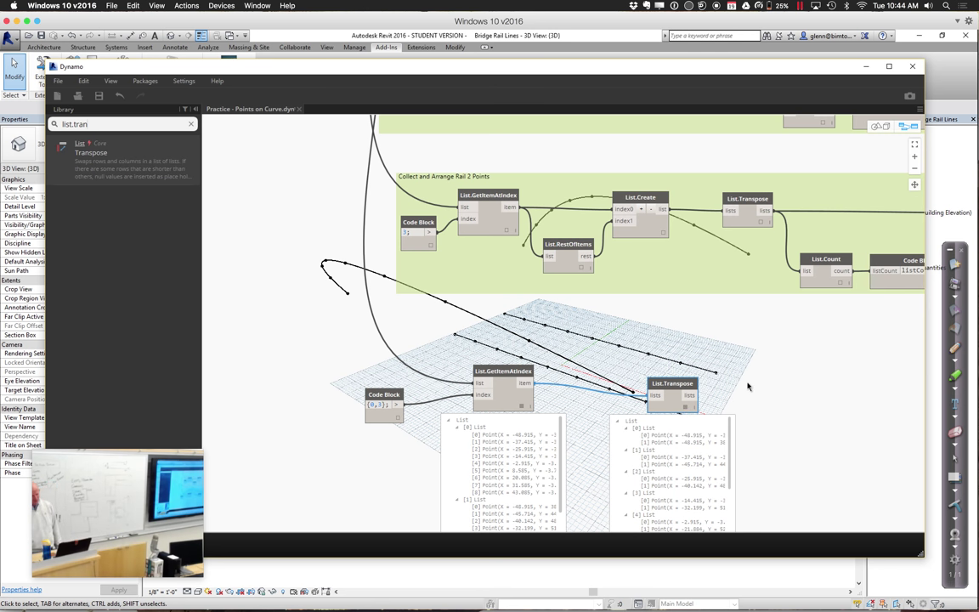
# Step: Find Family Types in the node library and place one in the empty space beyond the new List.Transpose node
pyautogui.moveTo(748, 387); pyautogui.dragTo(554, 304, button='middle')
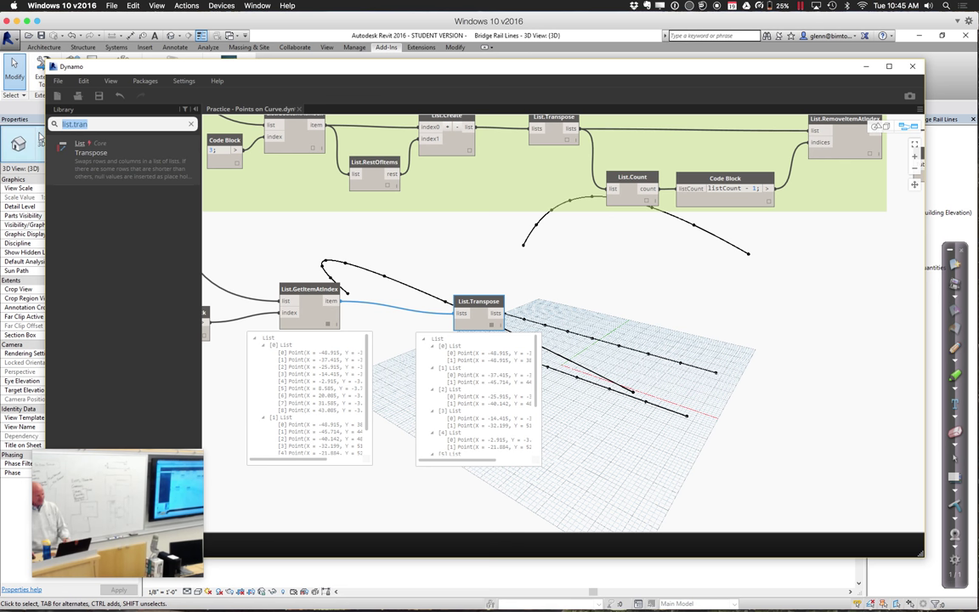
pyautogui.hotkey('ctrl', 'a')
pyautogui.write('f')
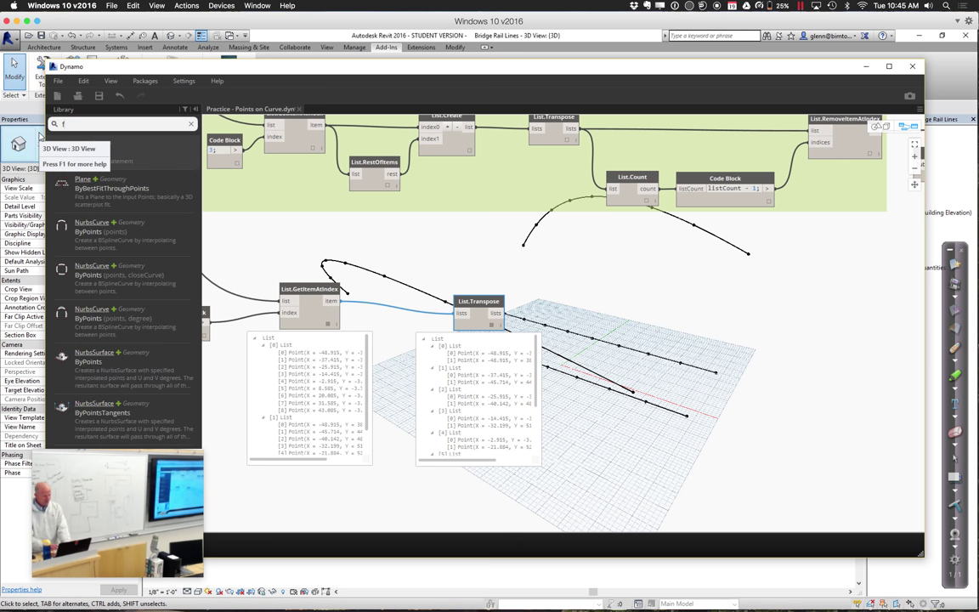
pyautogui.write('amily')
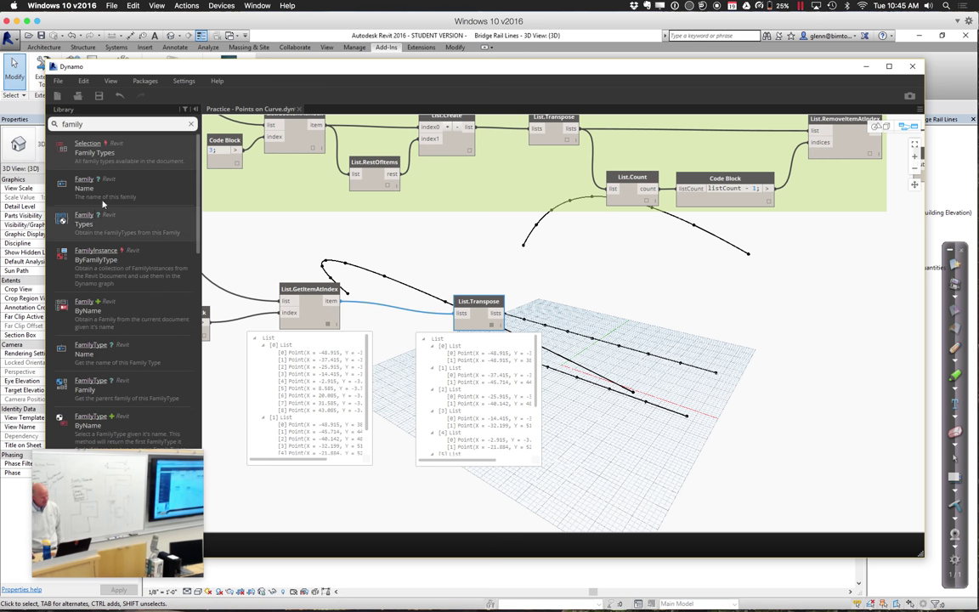
pyautogui.click(102, 163)
pyautogui.moveTo(507, 312); pyautogui.dragTo(658, 438)
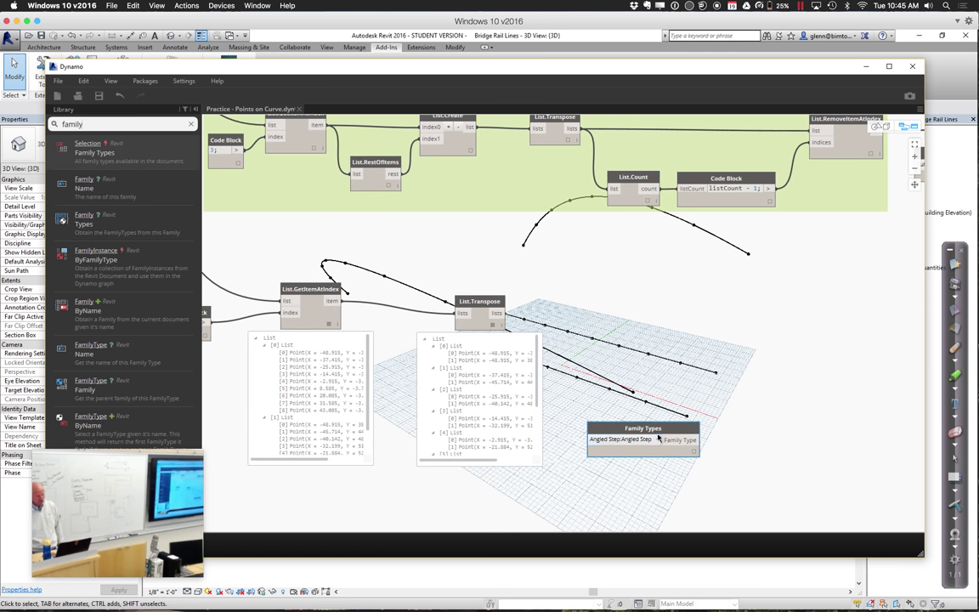
# Step: Set the new Family Types node to Tube - 2pt:Tube - 2pt
pyautogui.click(656, 441)
pyautogui.scroll(-1, 679, 357)
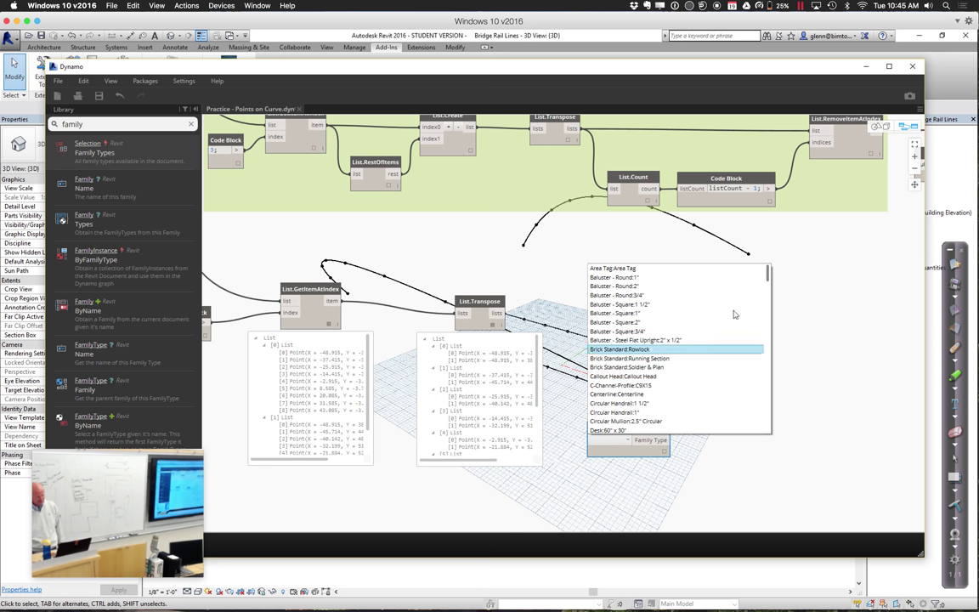
pyautogui.moveTo(769, 274); pyautogui.dragTo(749, 420)
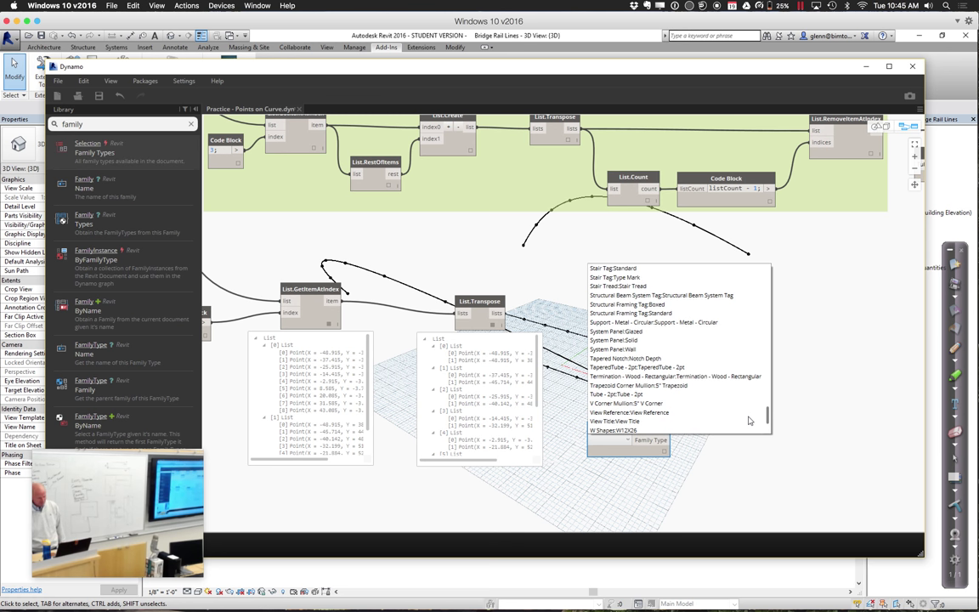
pyautogui.click(633, 394)
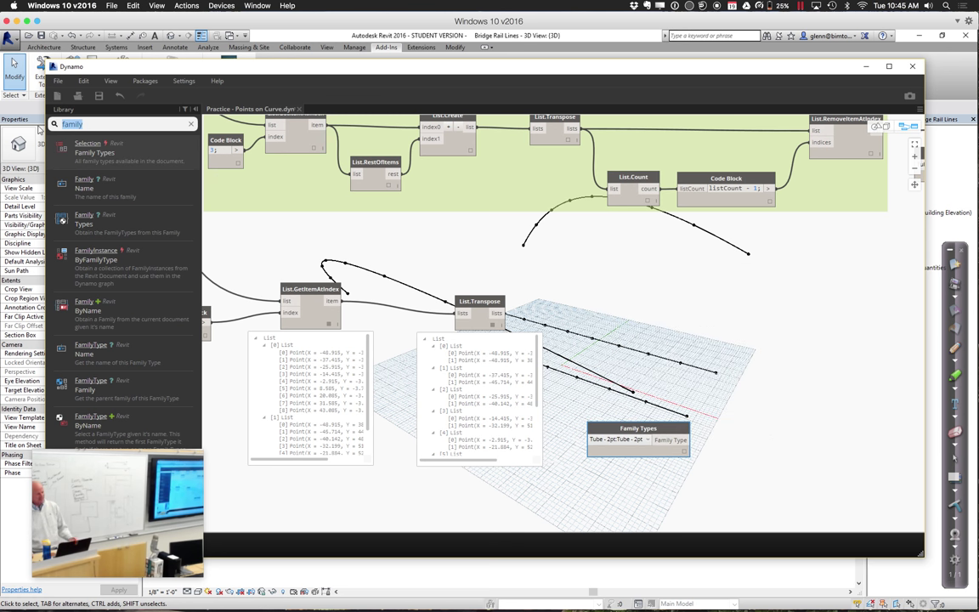
# Step: Place an AdaptiveComponent.ByPoints node and connect the transposed lists to points and the Tube - 2pt family type to familyType
pyautogui.write('adap')
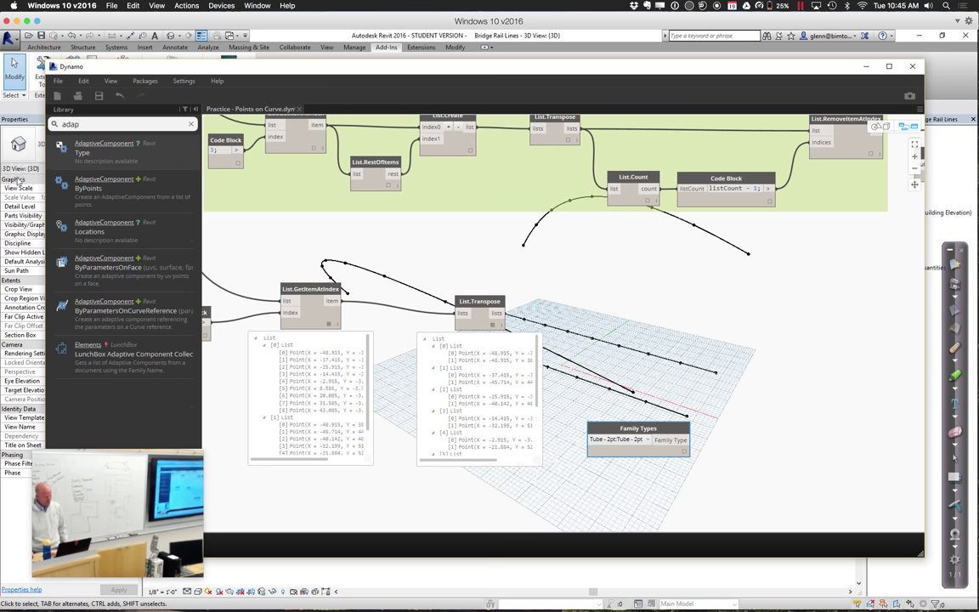
pyautogui.click(85, 181)
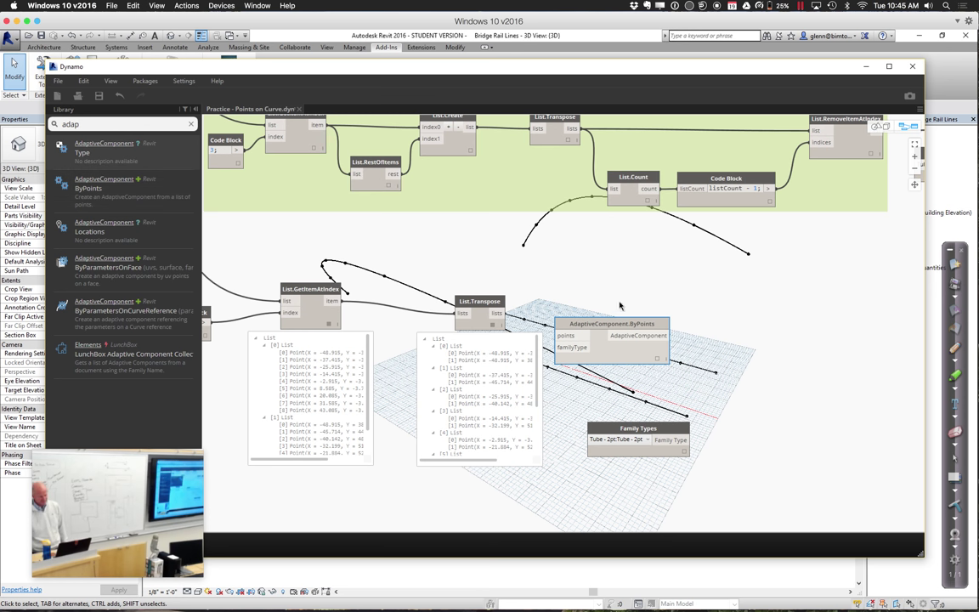
pyautogui.moveTo(629, 321); pyautogui.dragTo(804, 296)
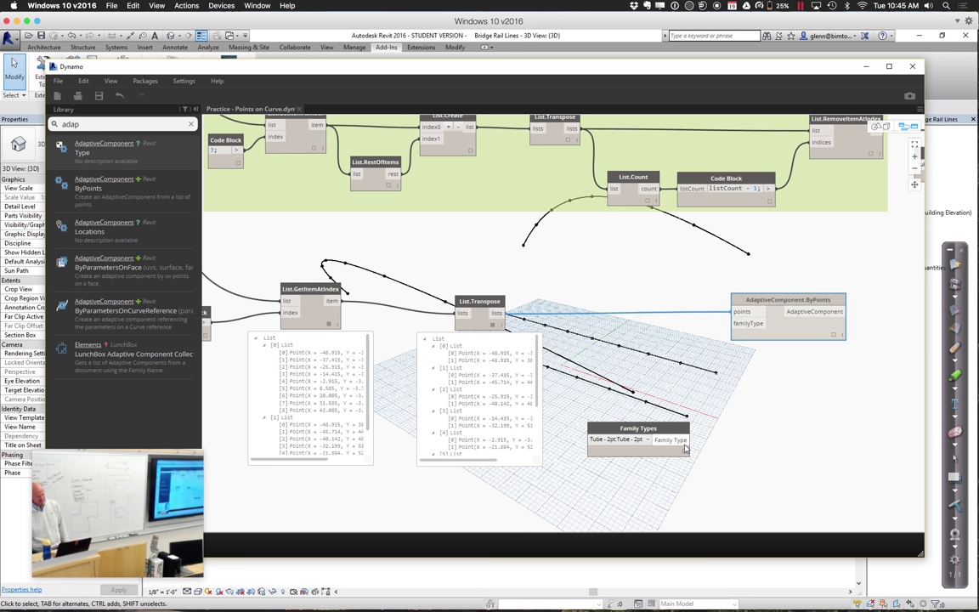
pyautogui.click(740, 339)
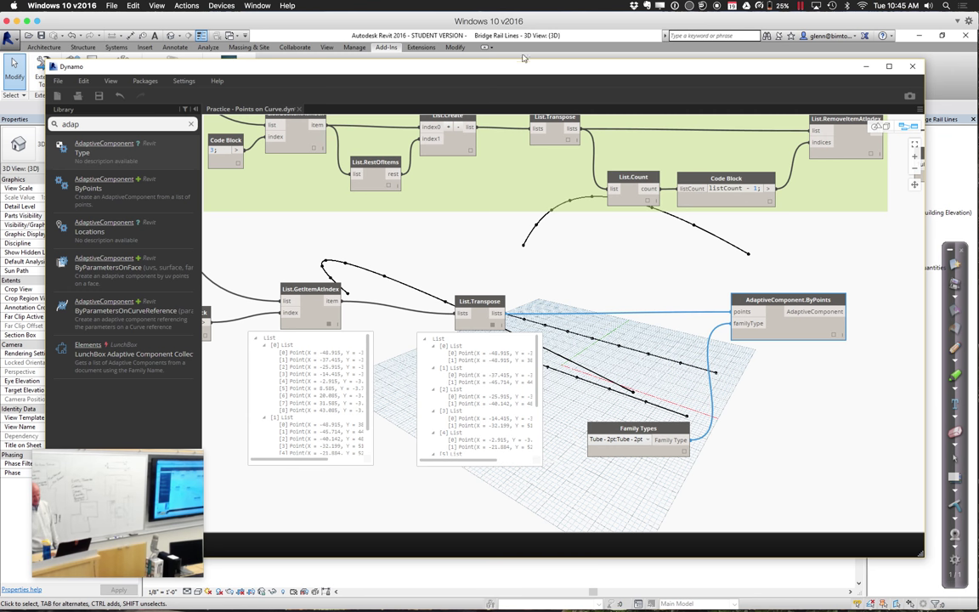
# Step: Move the Dynamo window aside and orbit the Revit 3D view to inspect the bridge tubes from the right side
pyautogui.moveTo(486, 77); pyautogui.dragTo(633, 540)
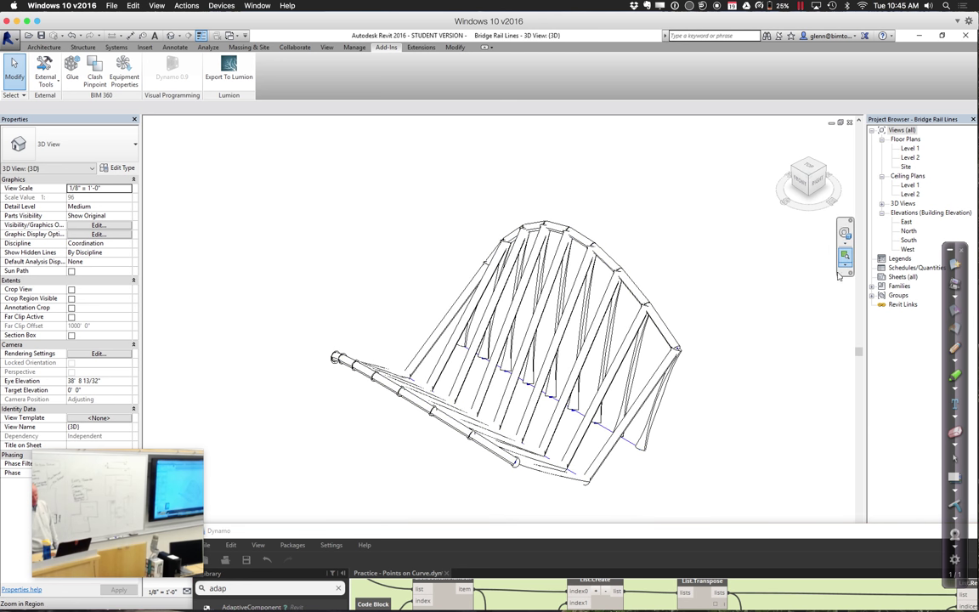
pyautogui.click(845, 231)
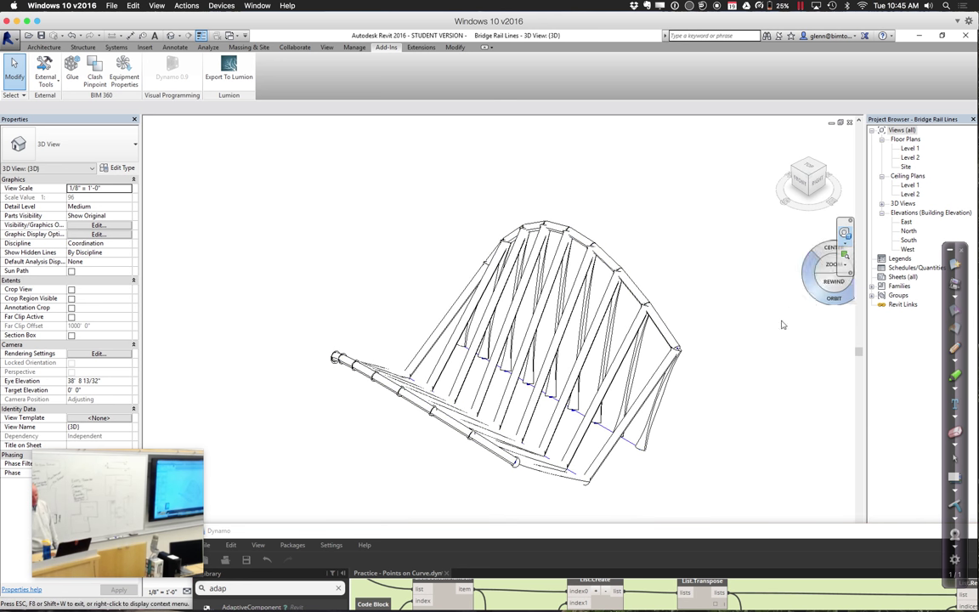
pyautogui.moveTo(752, 354); pyautogui.dragTo(685, 306)
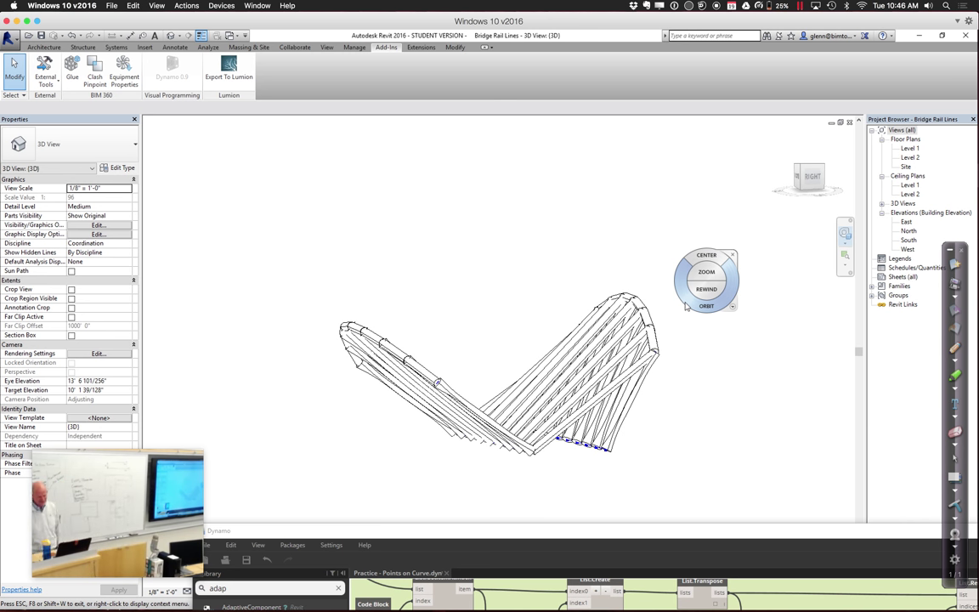
pyautogui.press('Escape')
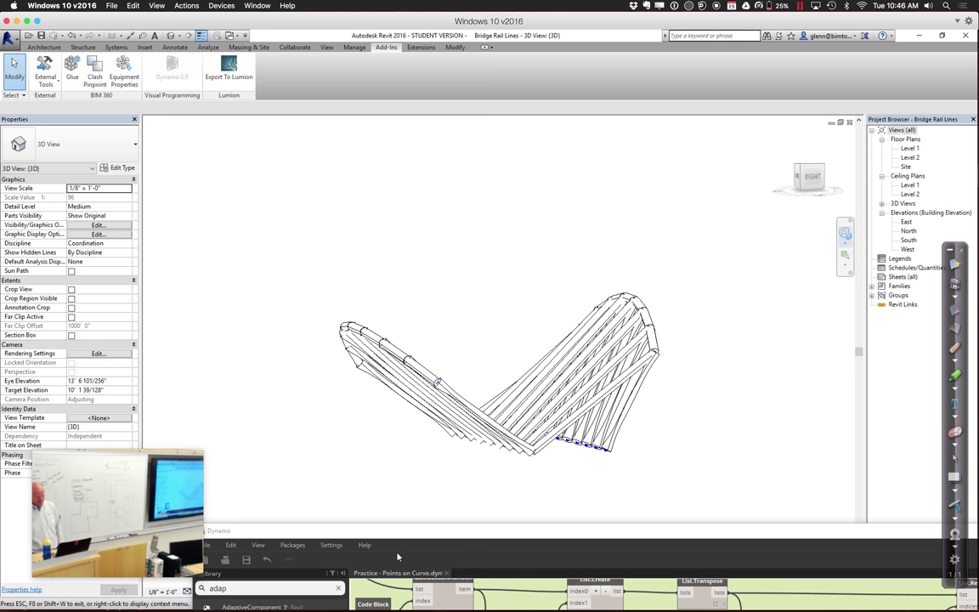
# Step: Bring the Dynamo graph back into view and change the code block feeding the lower List.GetItemAtIndex node to {0,2}
pyautogui.moveTo(414, 535); pyautogui.dragTo(371, 122)
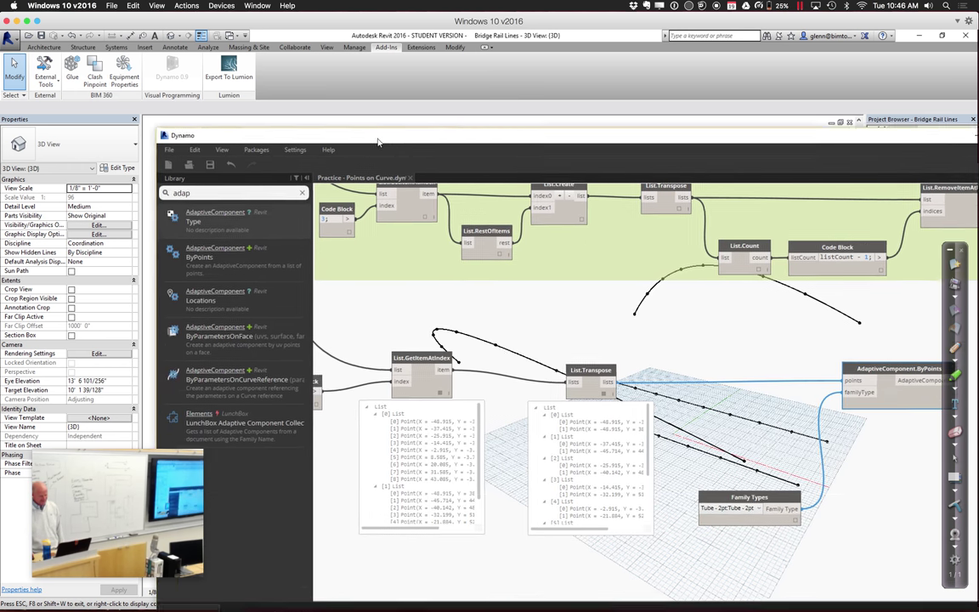
pyautogui.moveTo(399, 503); pyautogui.dragTo(575, 494, button='middle')
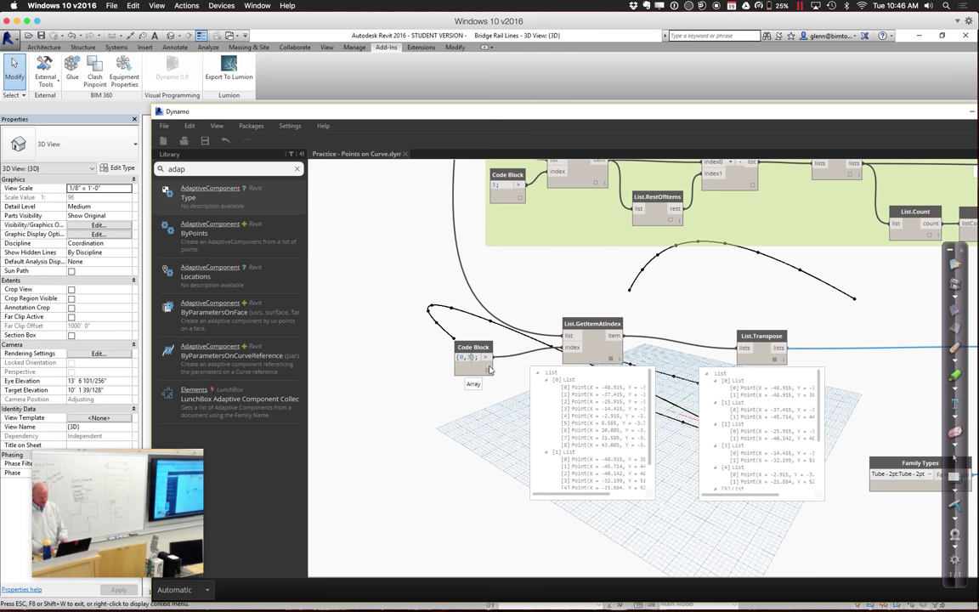
pyautogui.press('BackSpace')
pyautogui.write('2')
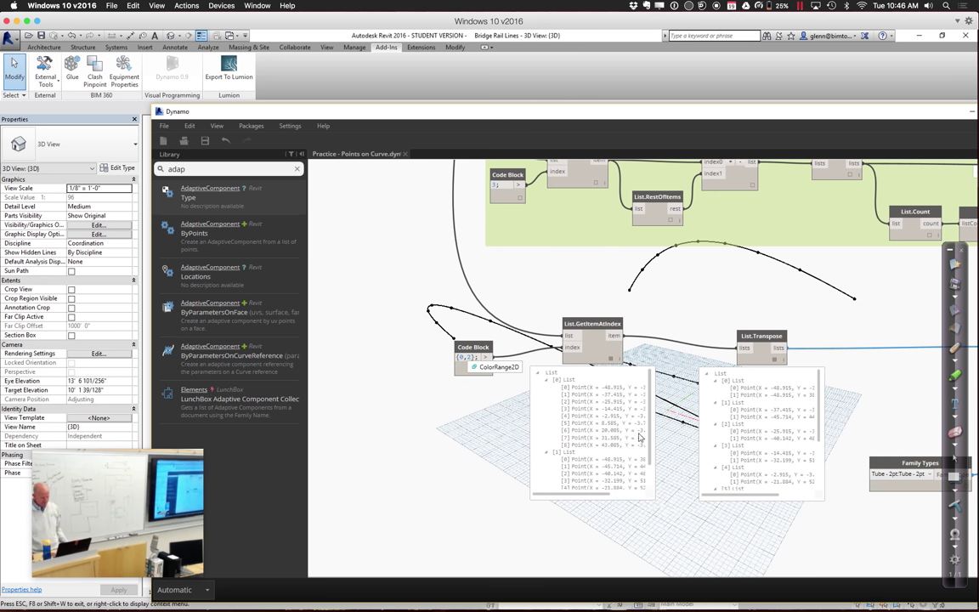
pyautogui.click(423, 539)
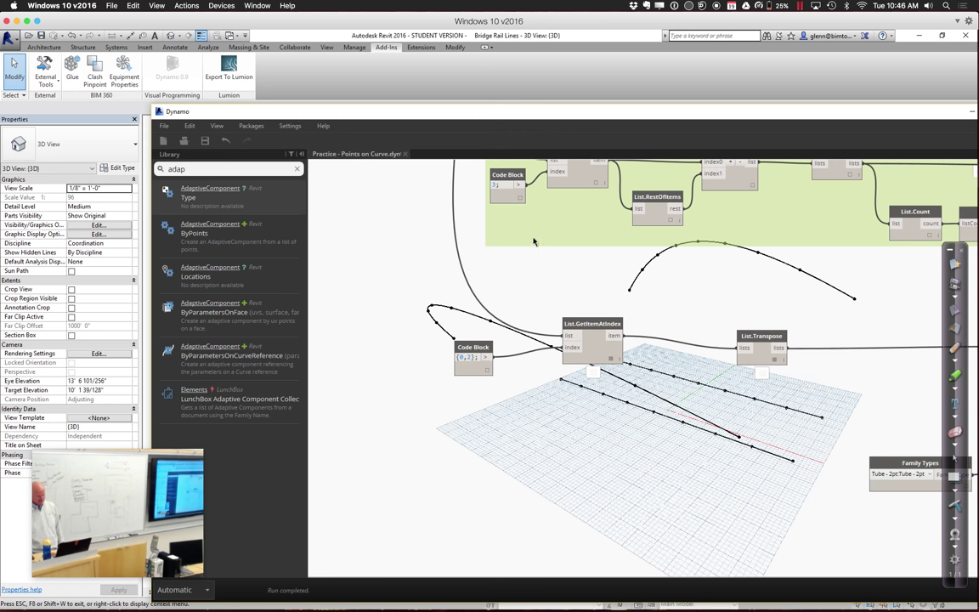
# Step: Move the Dynamo window aside and orbit the Revit 3D view to a raised corner angle to inspect the tubes
pyautogui.moveTo(575, 118); pyautogui.dragTo(538, 482)
pyautogui.keyDown('shift'); pyautogui.moveTo(718, 496); pyautogui.dragTo(756, 406, button='middle'); pyautogui.keyUp('shift')
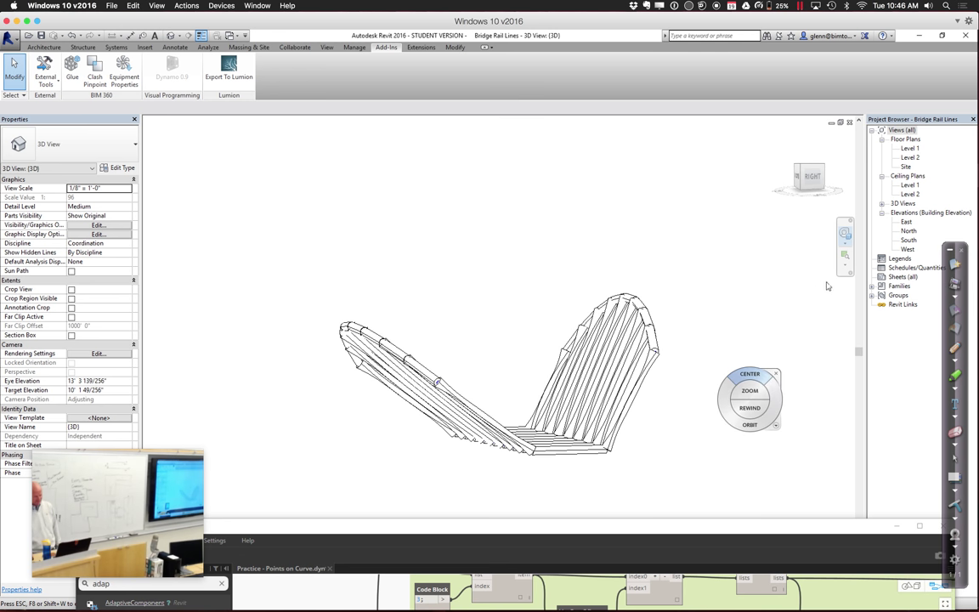
pyautogui.click(846, 232)
pyautogui.moveTo(671, 291); pyautogui.dragTo(804, 379)
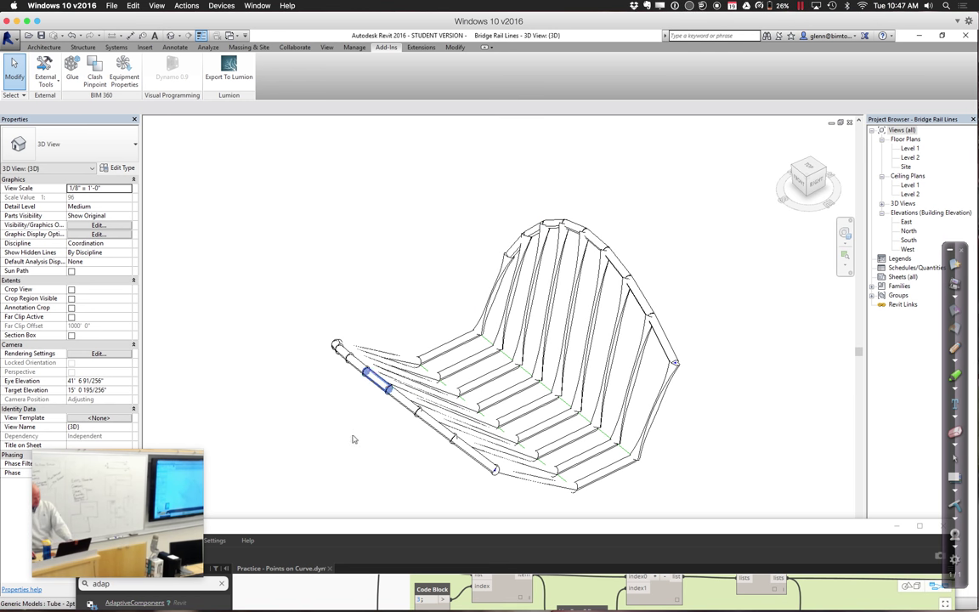
# Step: Uncover the Revit view controls and set the 3D view's visual style to Wireframe
pyautogui.moveTo(185, 485); pyautogui.dragTo(172, 388)
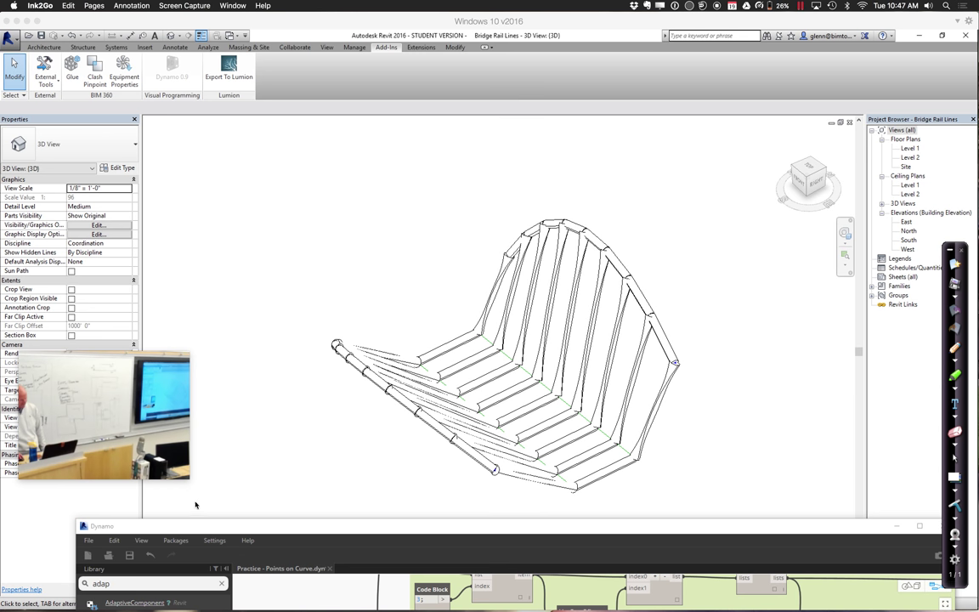
pyautogui.moveTo(201, 532); pyautogui.dragTo(418, 520)
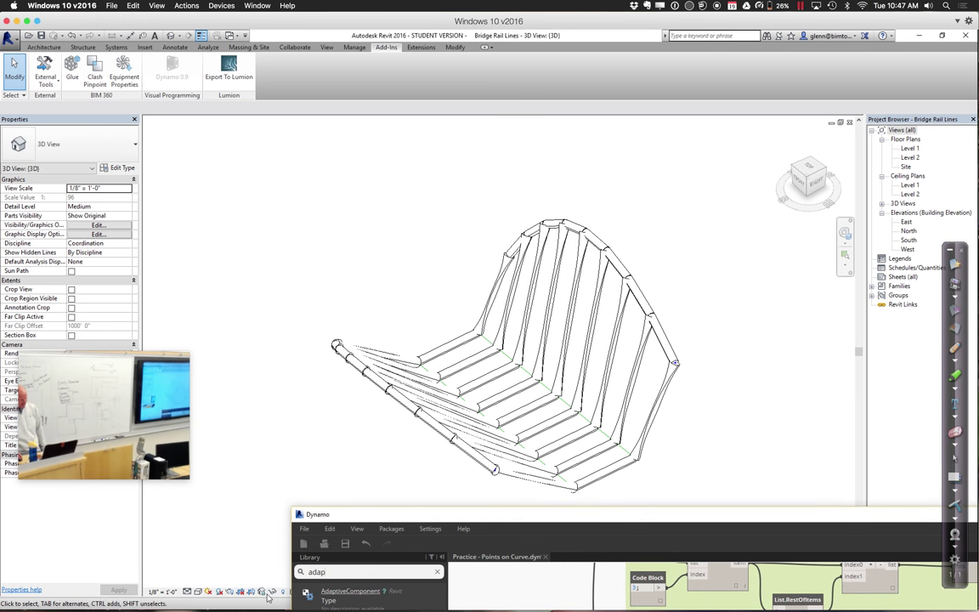
pyautogui.click(198, 591)
pyautogui.click(212, 477)
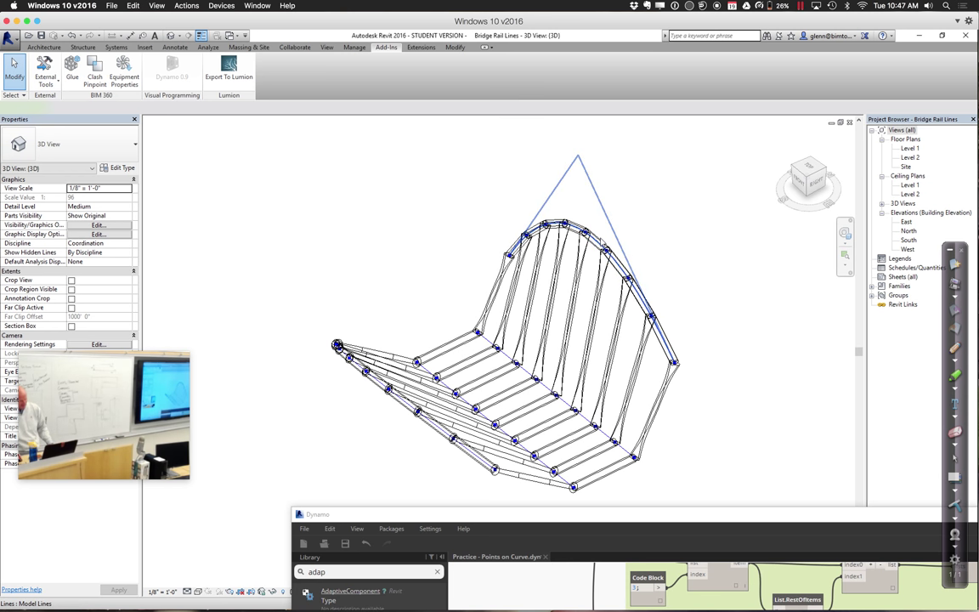
# Step: Select the tall arch's model line and pull its apex control point outward toward the ViewCube to reshape the curve
pyautogui.click(541, 210)
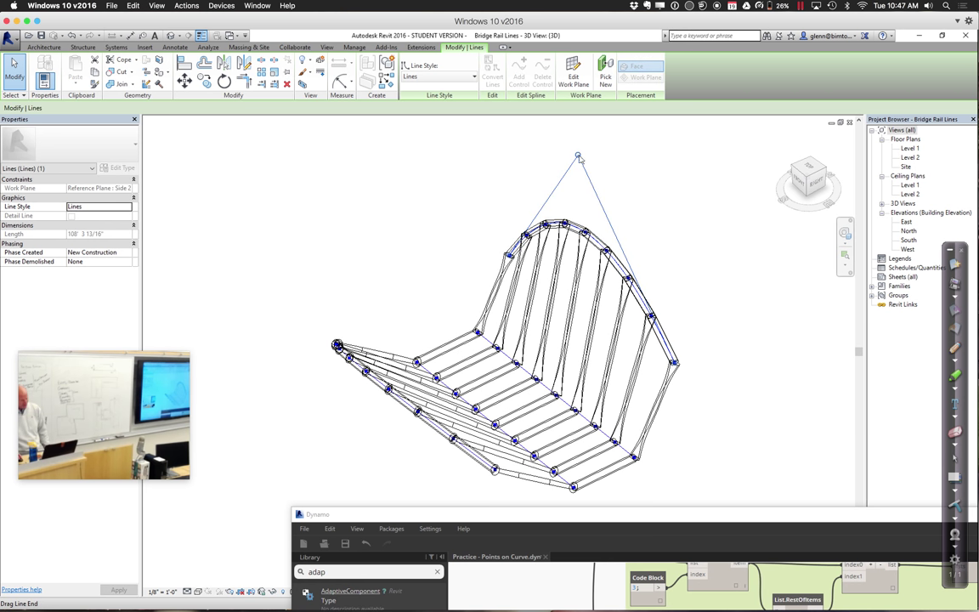
pyautogui.moveTo(579, 158); pyautogui.dragTo(666, 134)
pyautogui.moveTo(712, 123); pyautogui.dragTo(784, 149)
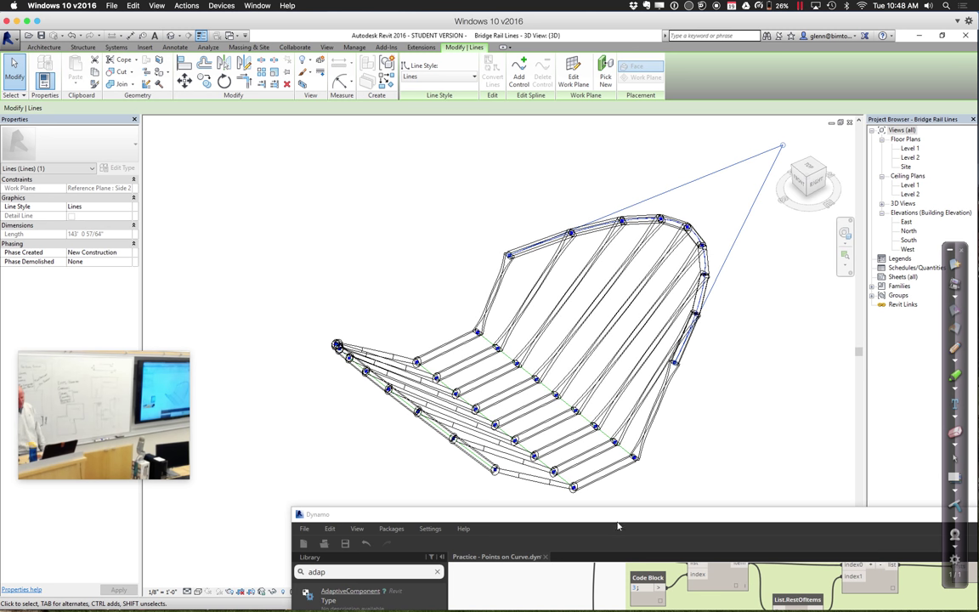
# Step: Close Dynamo without saving the changes to Practice - Points on Curve.dyn and switch to the Mindomo mind map
pyautogui.moveTo(618, 527); pyautogui.dragTo(421, 128)
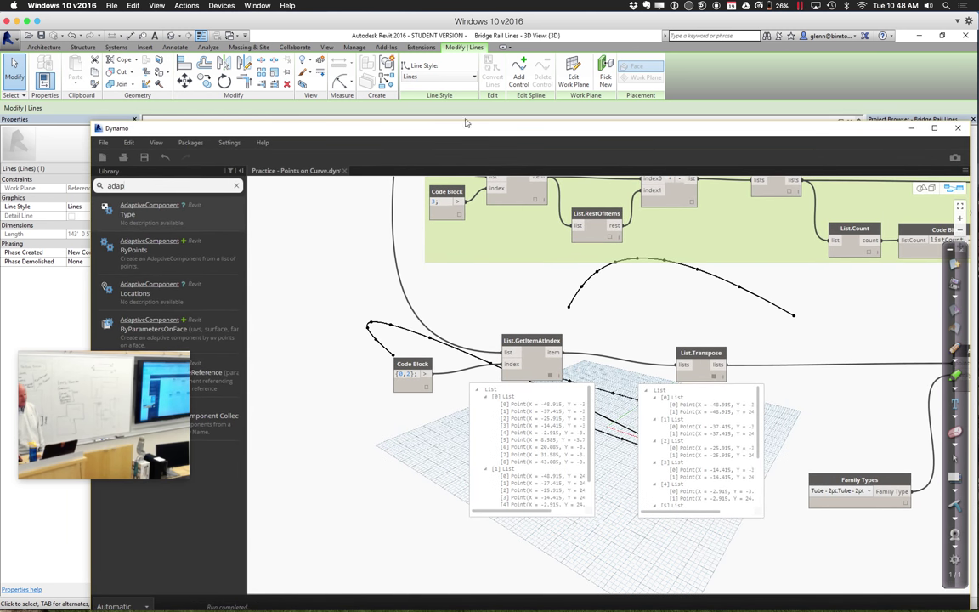
pyautogui.click(957, 128)
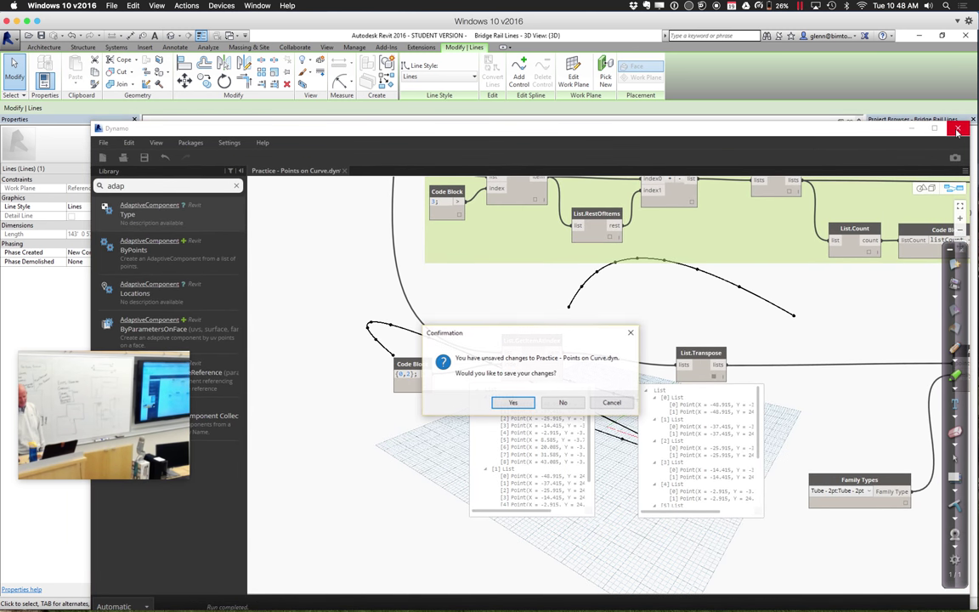
pyautogui.click(563, 402)
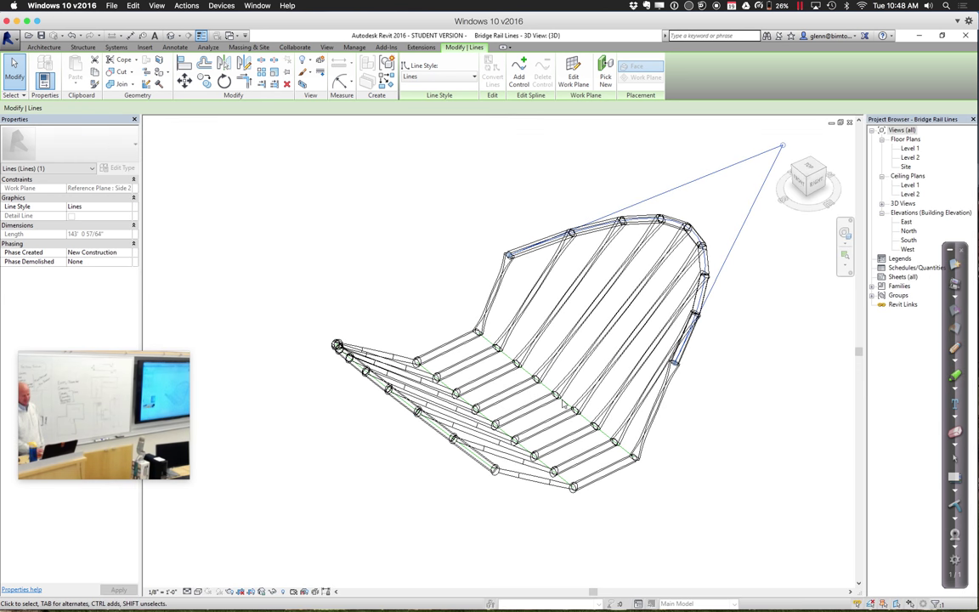
pyautogui.hotkey('ctrl', 'Left')
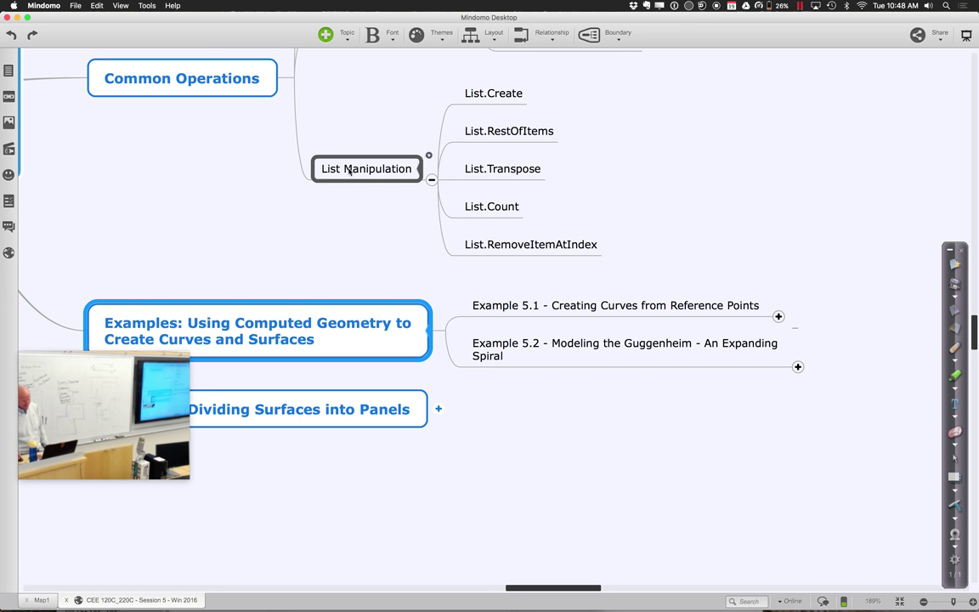
# Step: Return to Revit, launch Dynamo 0.9 and open the recent graph Practice - Points on Curve
pyautogui.press('super+Tab')
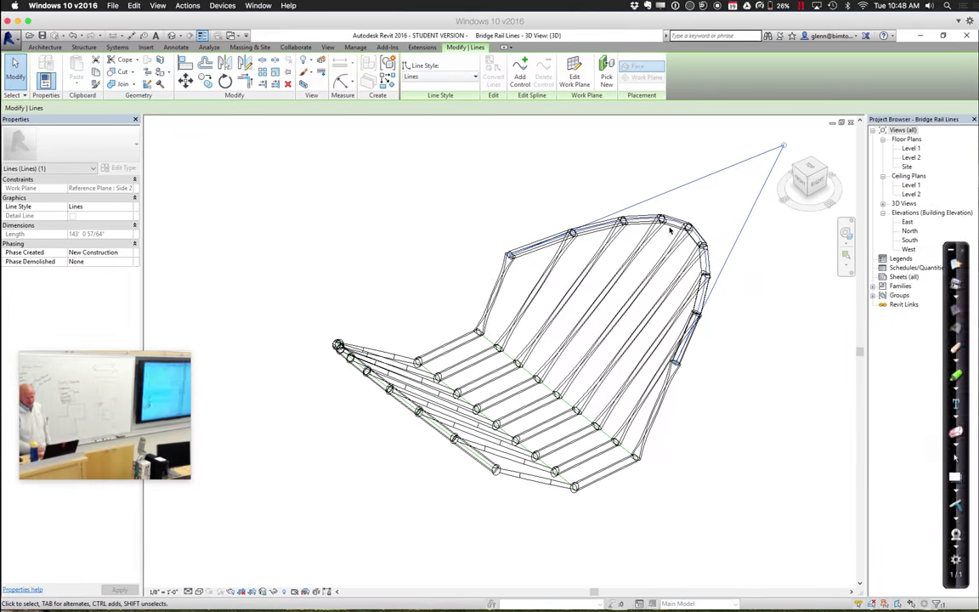
pyautogui.click(373, 49)
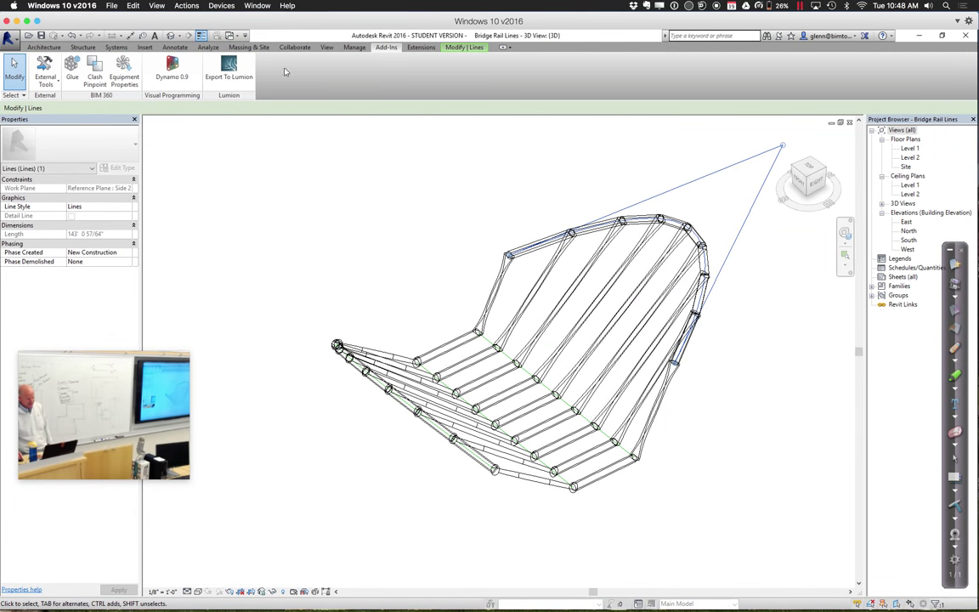
pyautogui.click(179, 75)
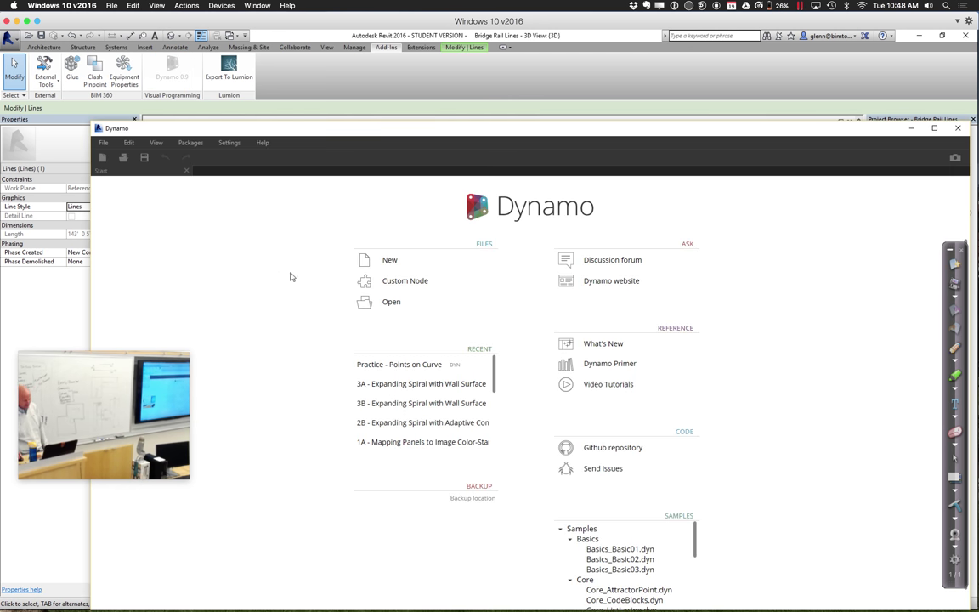
pyautogui.click(388, 364)
pyautogui.doubleClick(388, 372)
pyautogui.click(387, 367)
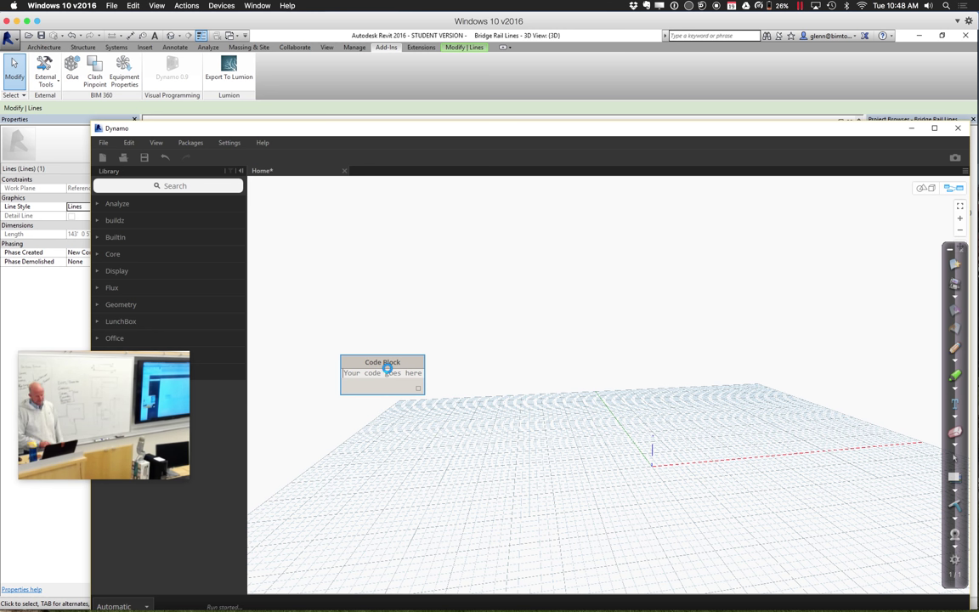
pyautogui.click(389, 373)
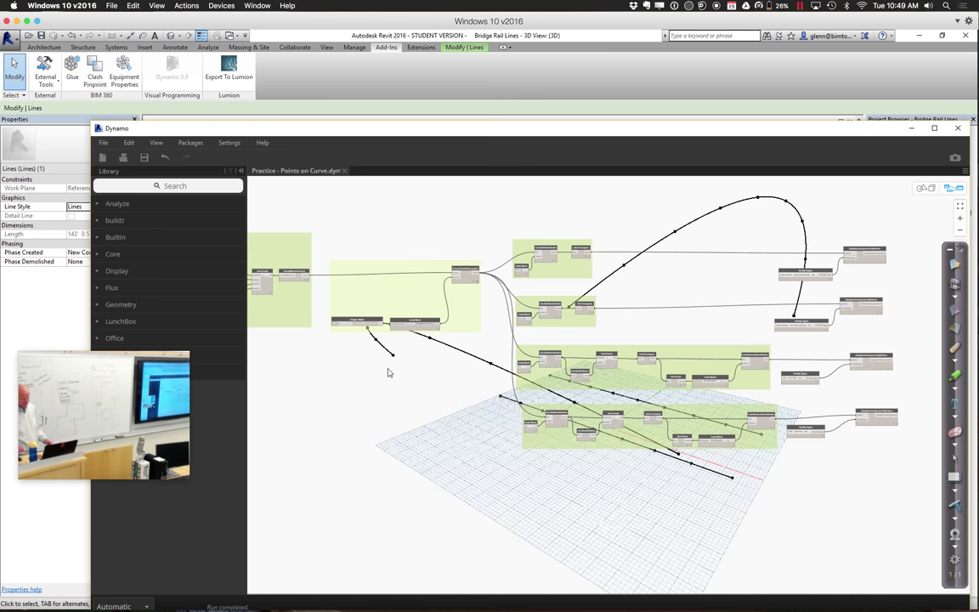
# Step: Reassign the first Select Model Element node under Collect the Model Curves to the straight deck line beneath the tall arch
pyautogui.moveTo(367, 243); pyautogui.dragTo(810, 293, button='middle')
pyautogui.scroll(5, 739, 290)
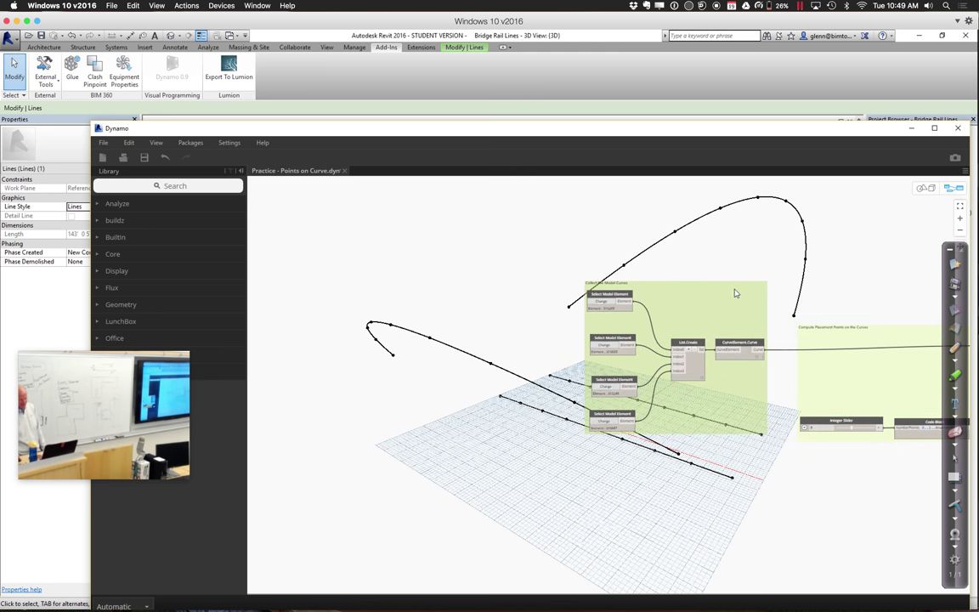
pyautogui.moveTo(712, 287); pyautogui.dragTo(519, 248, button='middle')
pyautogui.scroll(3, 486, 242)
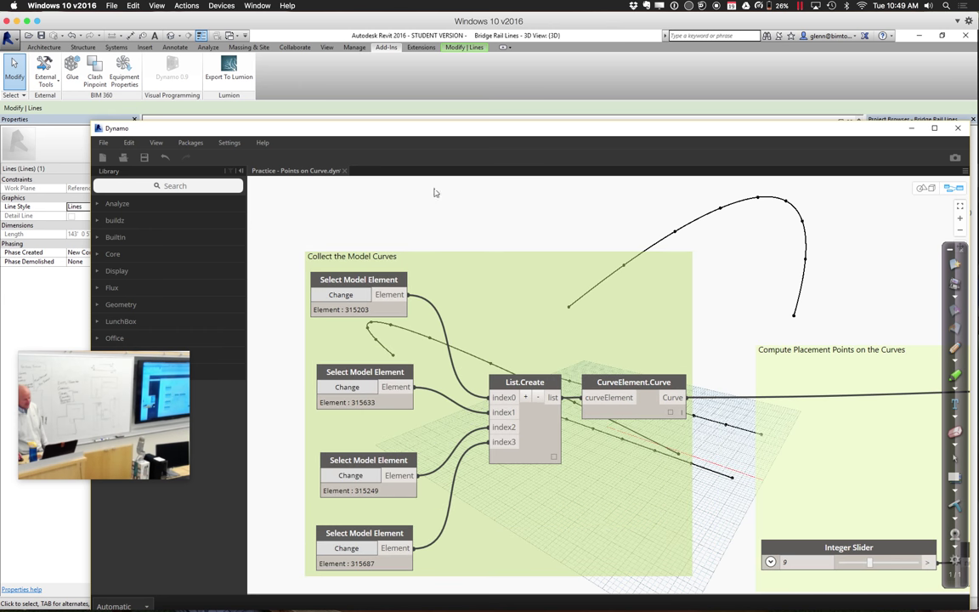
pyautogui.moveTo(438, 131); pyautogui.dragTo(869, 114)
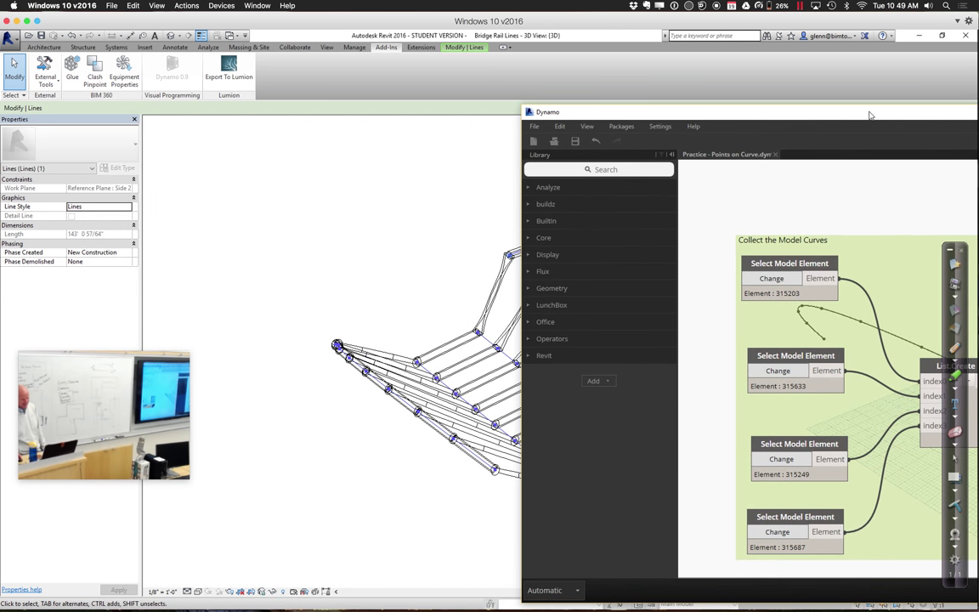
pyautogui.click(772, 279)
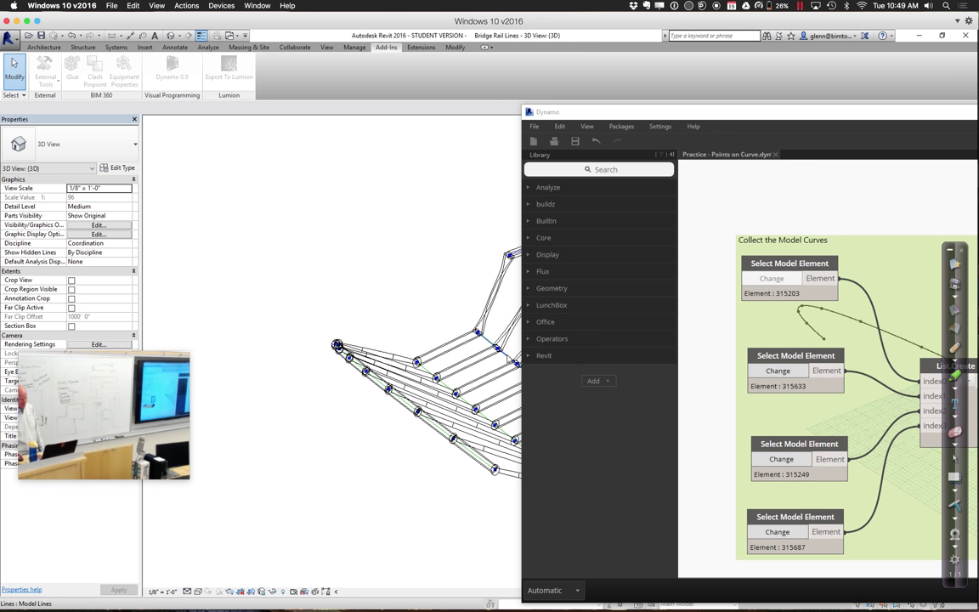
pyautogui.click(508, 360)
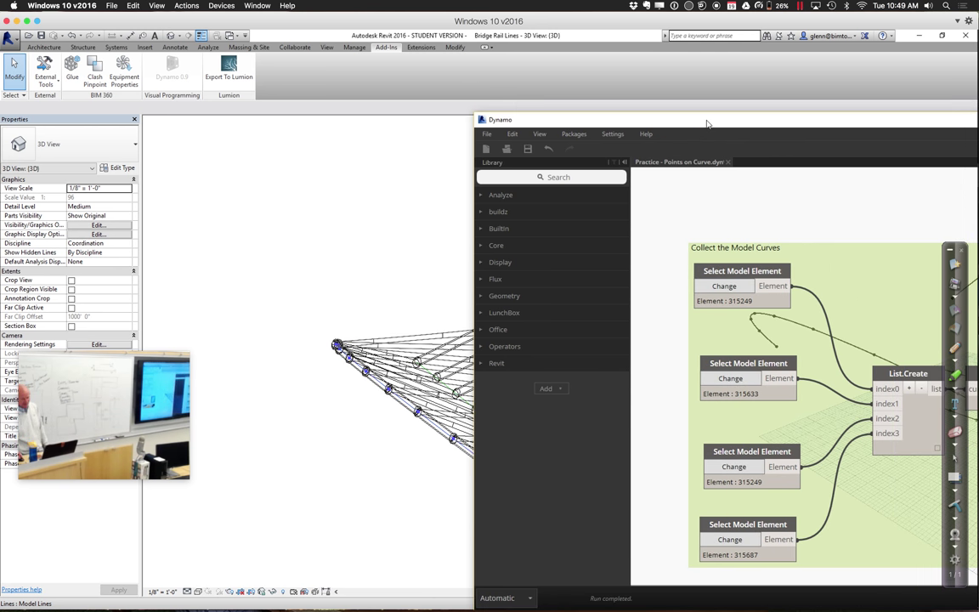
# Step: Close Dynamo without saving the graph changes and close the Revit 3D view
pyautogui.moveTo(706, 124); pyautogui.dragTo(463, 128)
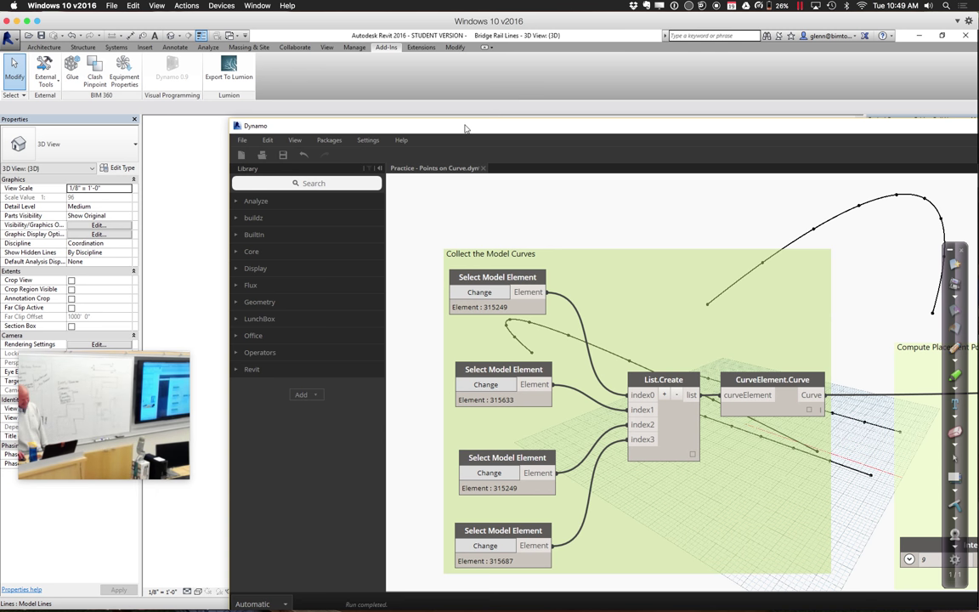
pyautogui.moveTo(463, 128); pyautogui.dragTo(303, 122)
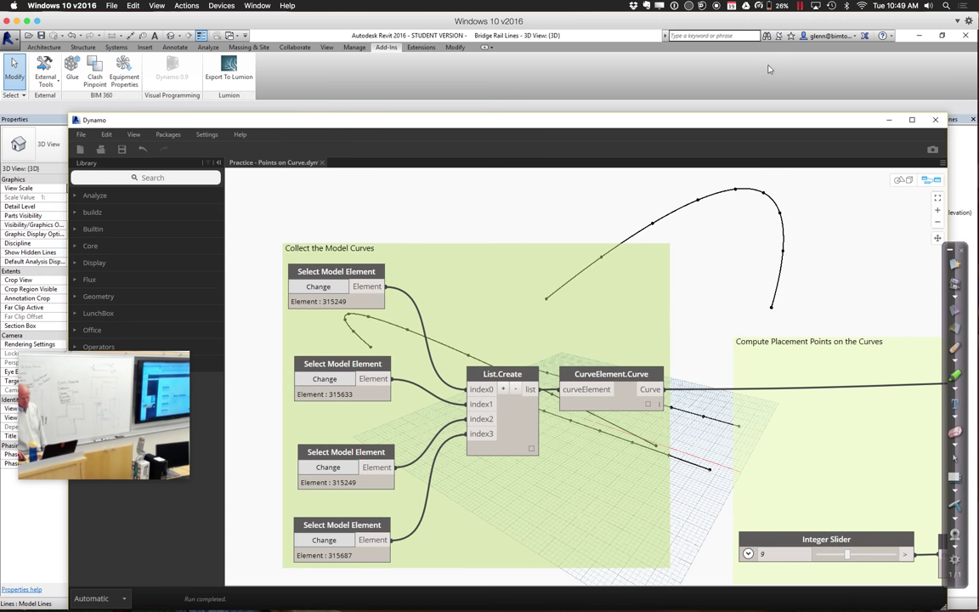
pyautogui.click(932, 119)
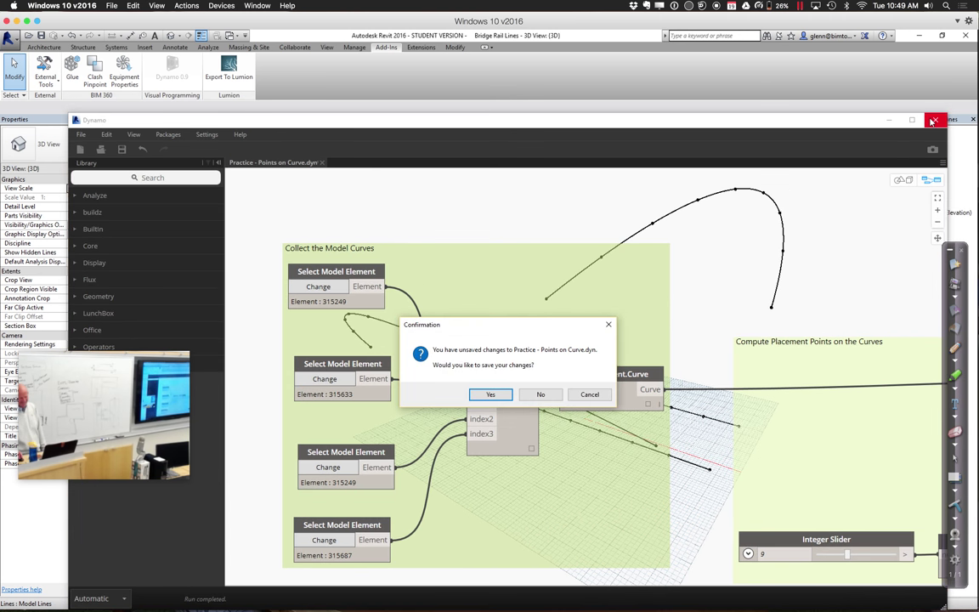
pyautogui.click(548, 397)
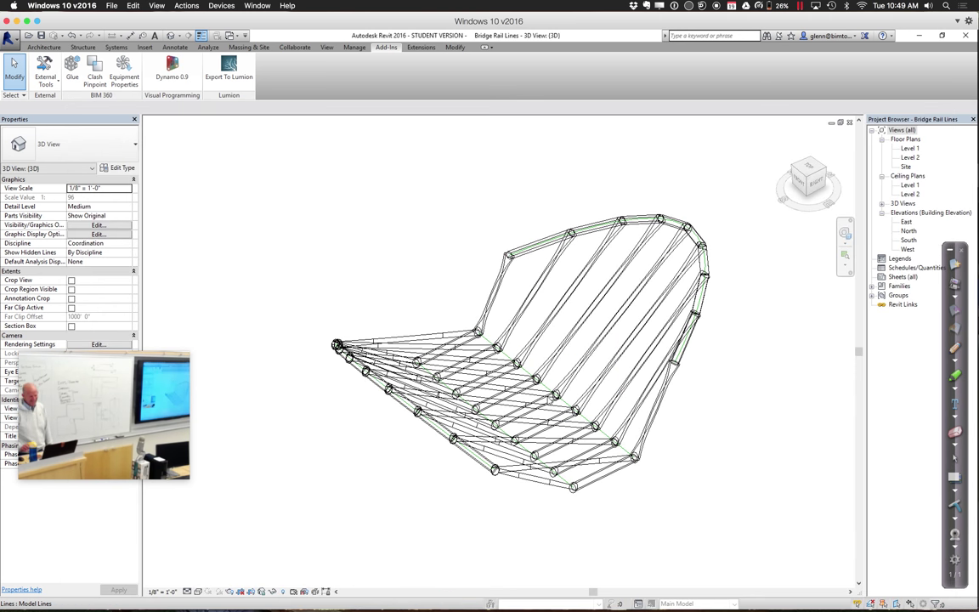
pyautogui.click(849, 122)
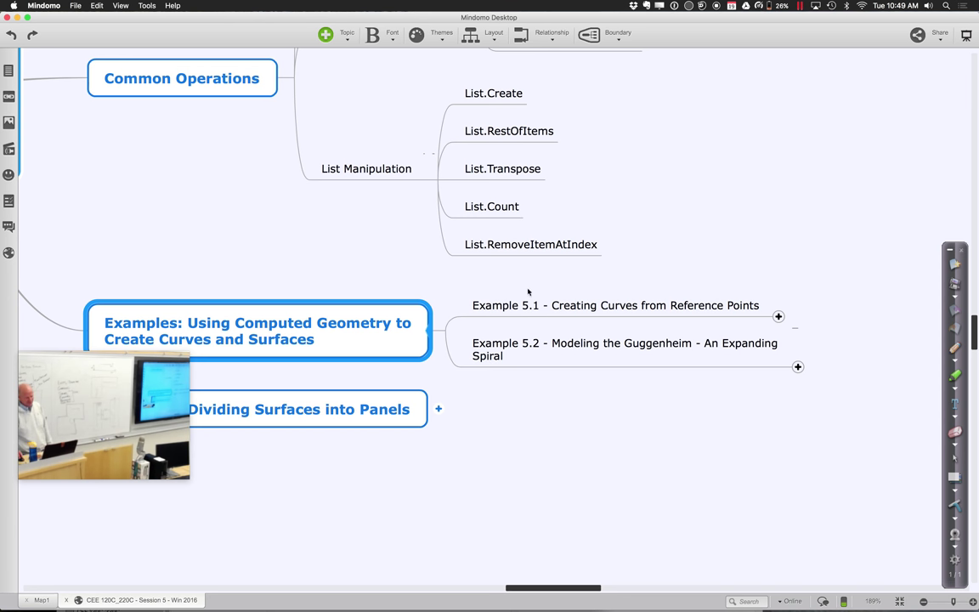
# Step: In Mindomo, expand Example 5.1 - Creating Curves from Reference Points and its Define Something branch
pyautogui.click(778, 317)
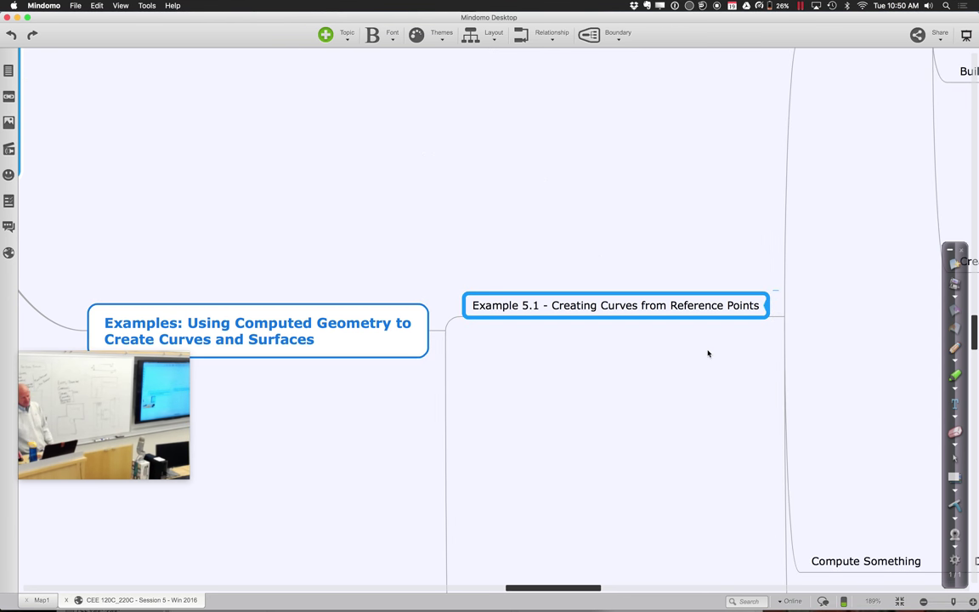
pyautogui.doubleClick(718, 309)
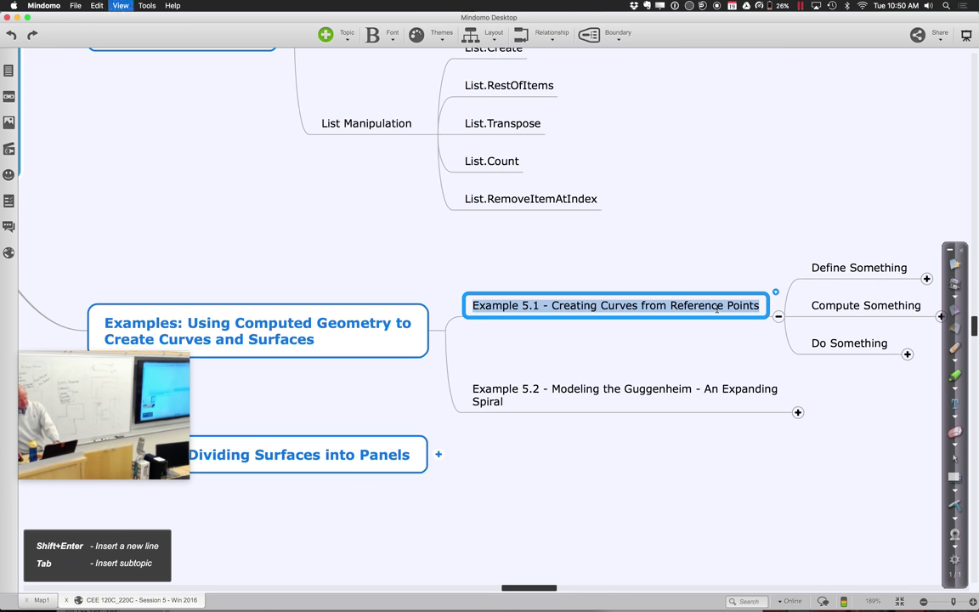
pyautogui.press('Escape')
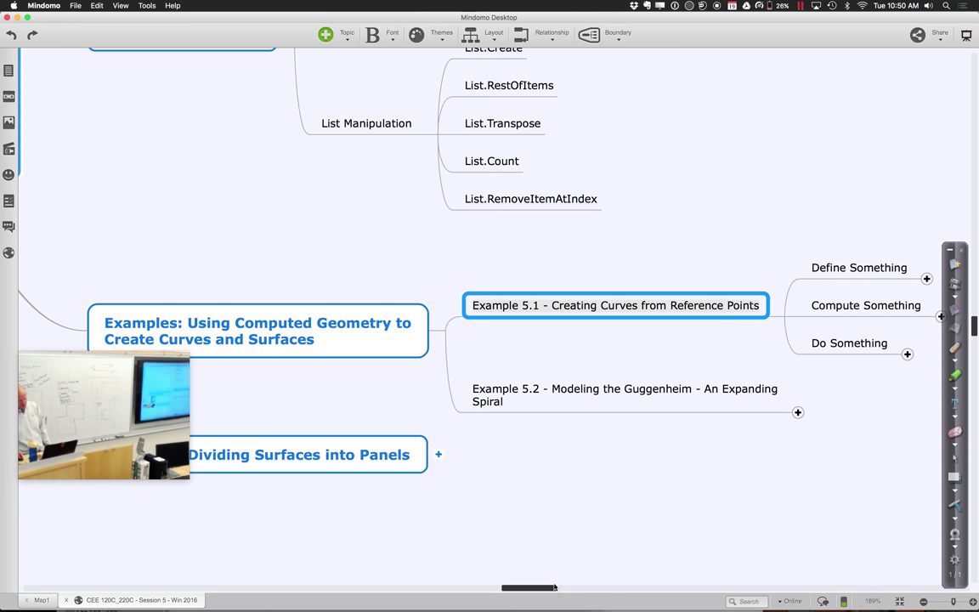
pyautogui.moveTo(548, 588); pyautogui.dragTo(569, 588)
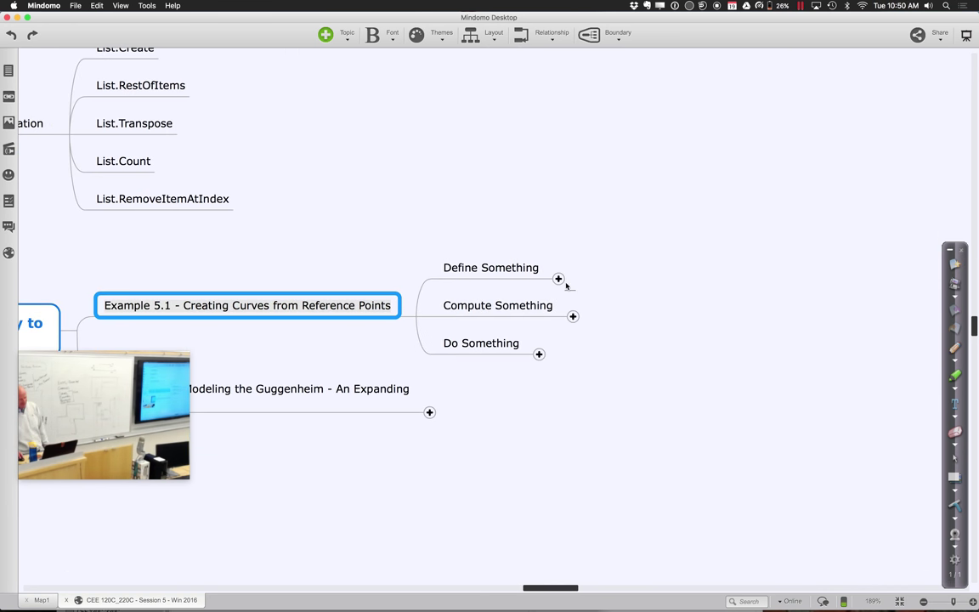
pyautogui.doubleClick(558, 279)
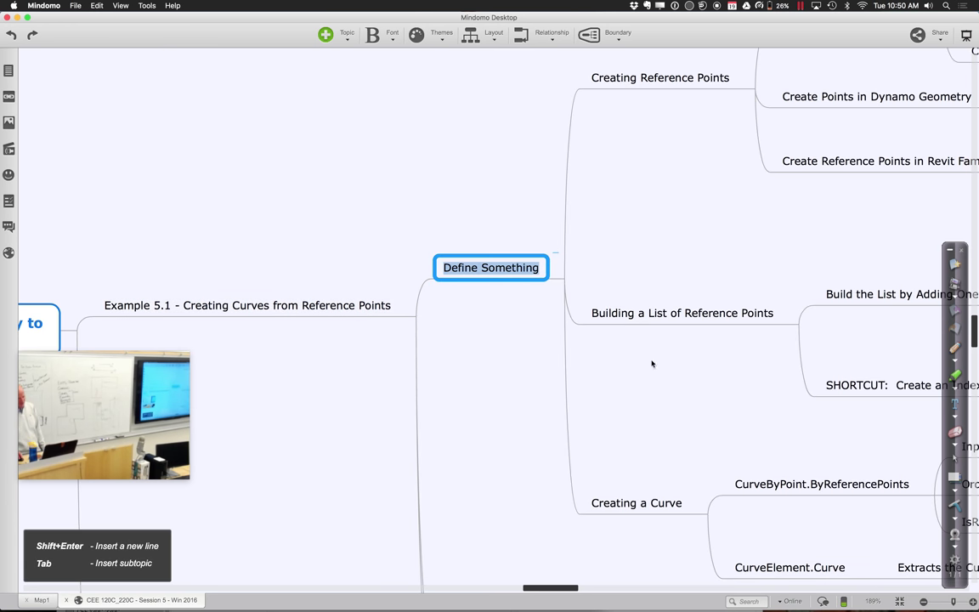
# Step: Collapse the sub-branches of Define Something, then expand Creating Reference Points, Building a List of Reference Points and Creating a Curve one by one
pyautogui.moveTo(548, 588); pyautogui.dragTo(574, 588)
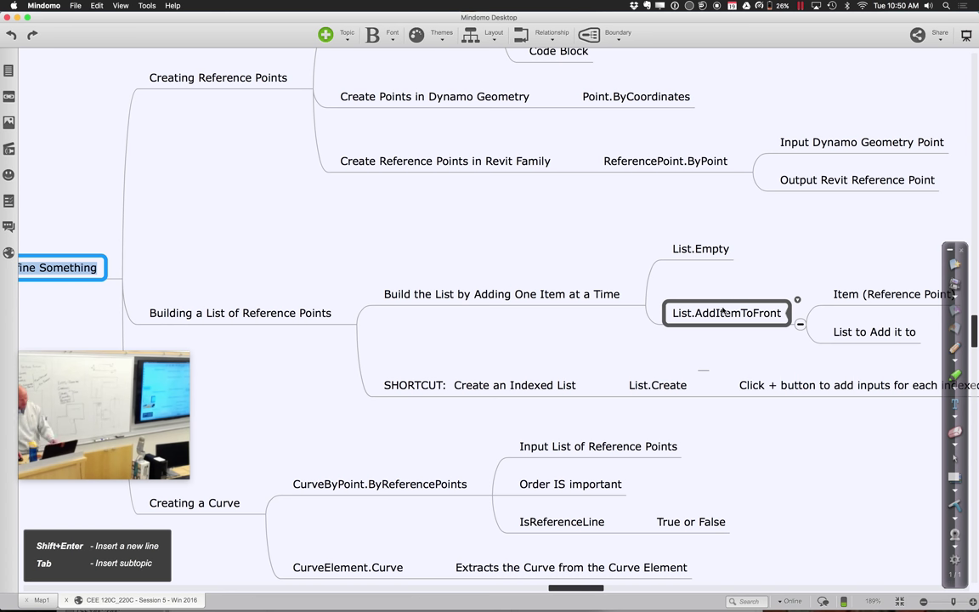
pyautogui.press('super+minus')
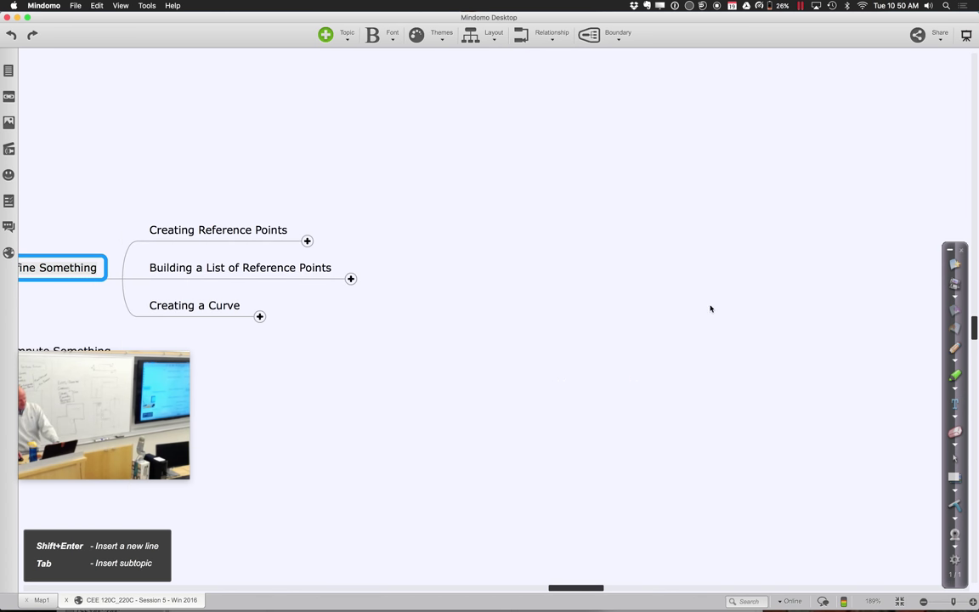
pyautogui.click(307, 241)
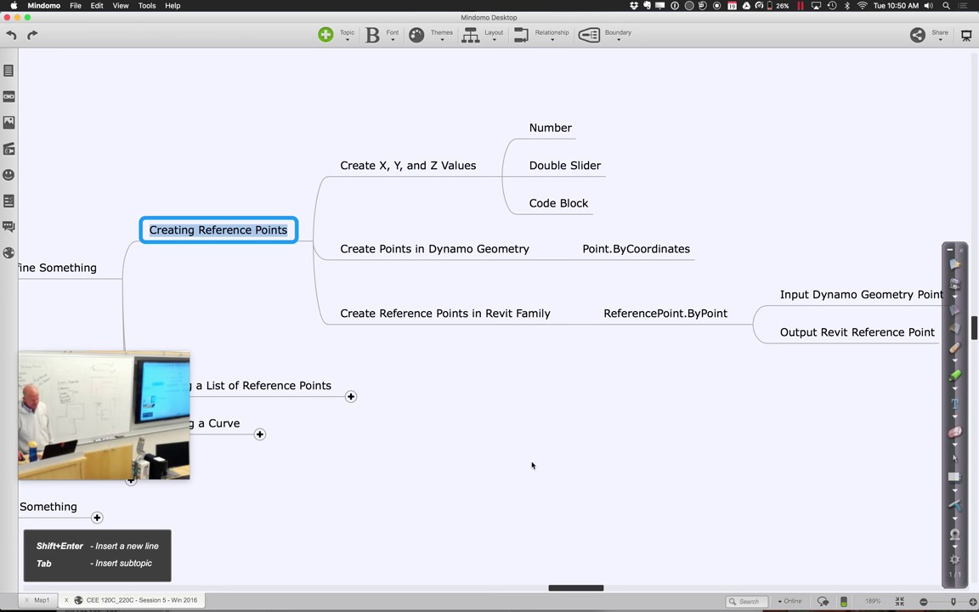
pyautogui.moveTo(155, 404); pyautogui.dragTo(362, 504)
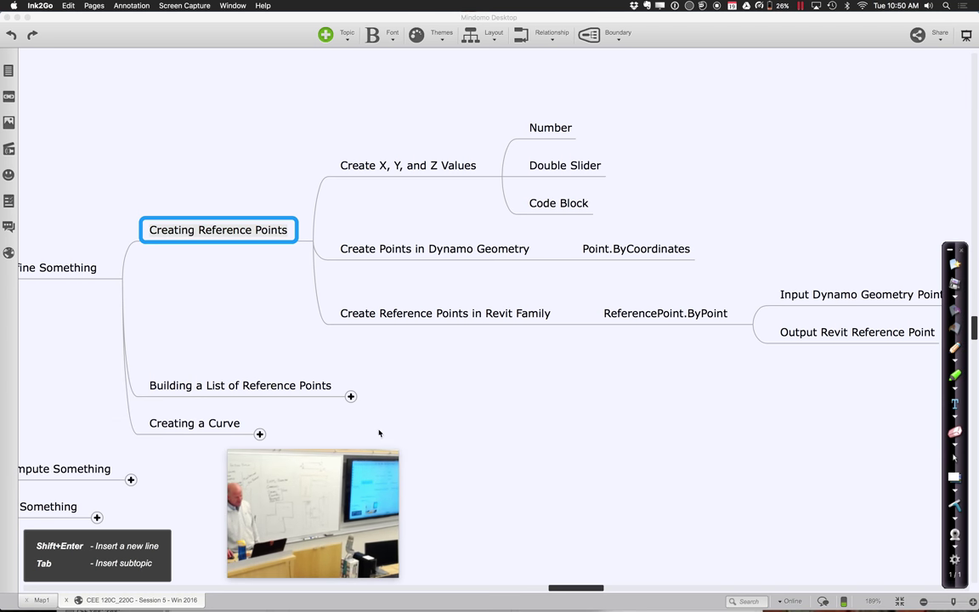
pyautogui.click(339, 379)
pyautogui.click(350, 397)
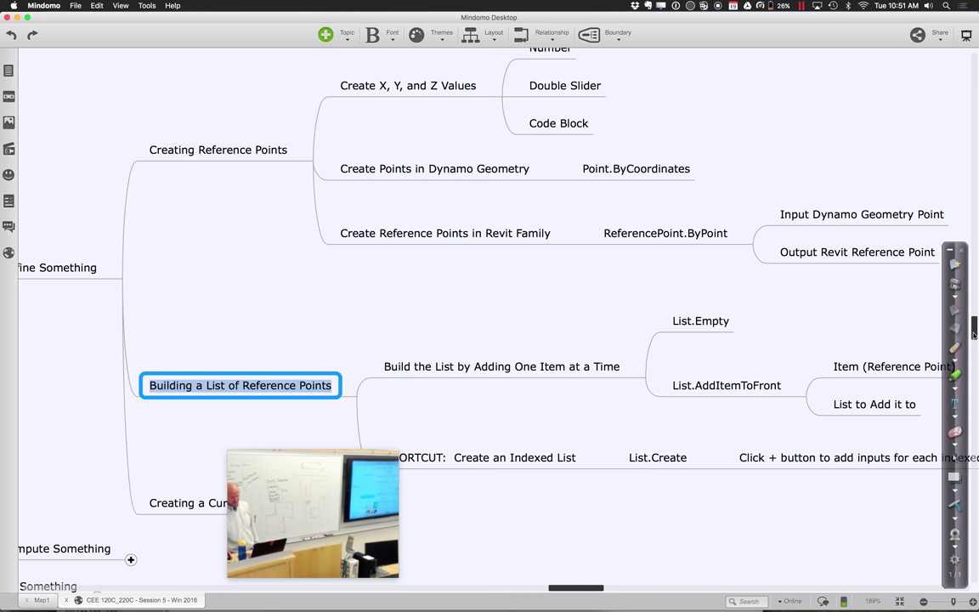
pyautogui.scroll(-5, 833, 342)
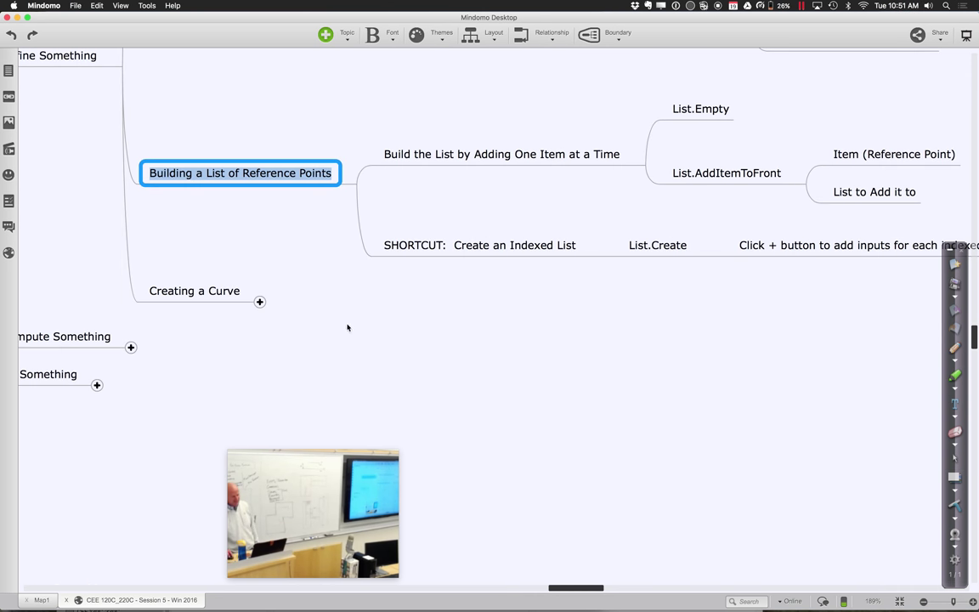
pyautogui.click(260, 301)
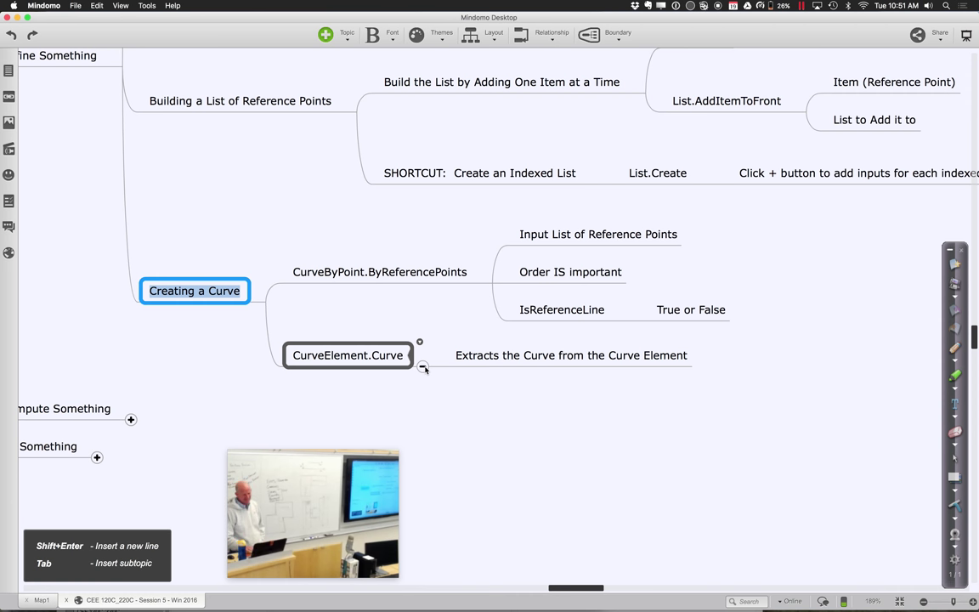
# Step: Switch to Revit, close Bridge Rail Lines without saving, and open Example - Curve by Points from the Example 5.1 - Curve by Points folder
pyautogui.press('super+Tab')
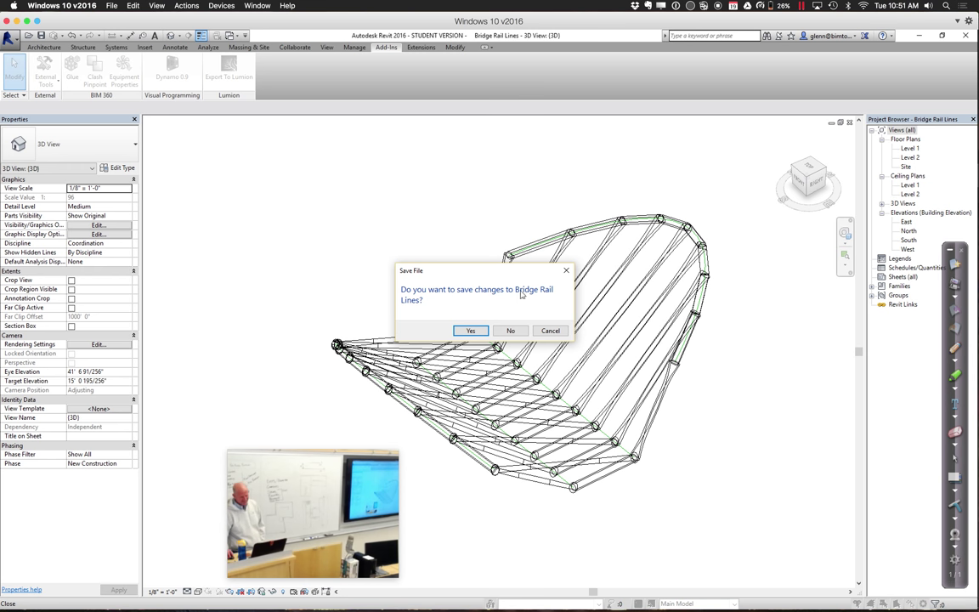
pyautogui.click(511, 330)
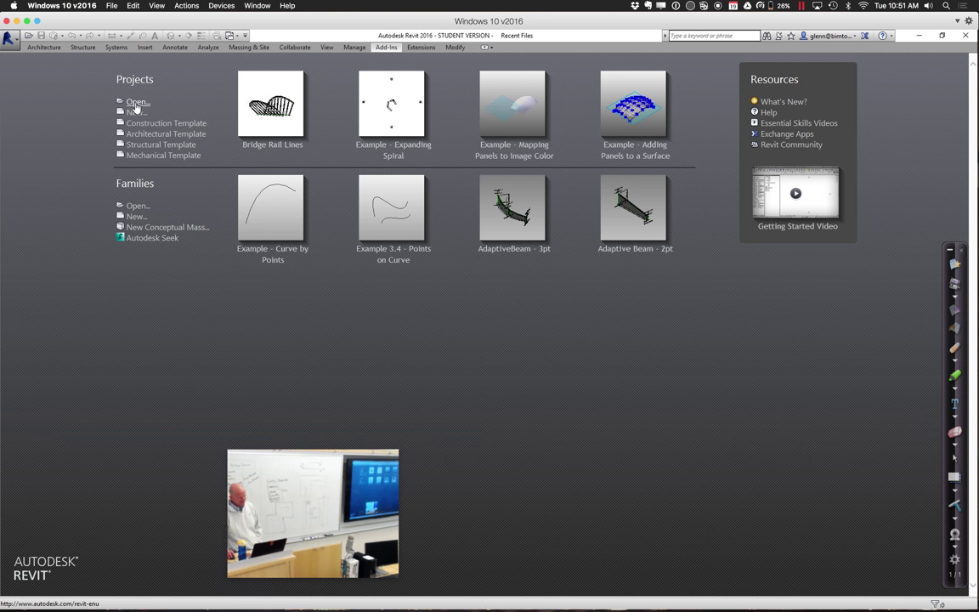
pyautogui.click(136, 102)
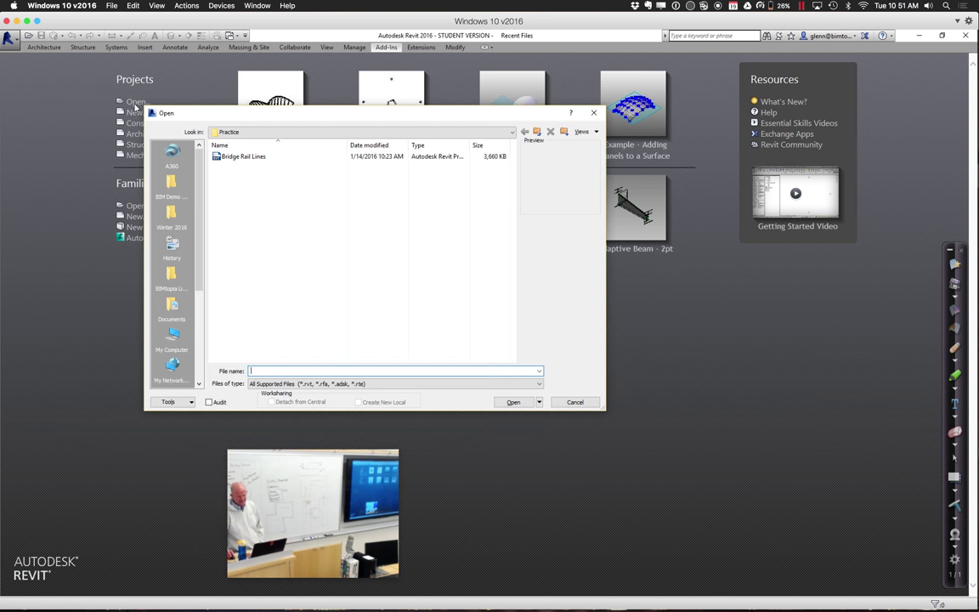
pyautogui.click(236, 131)
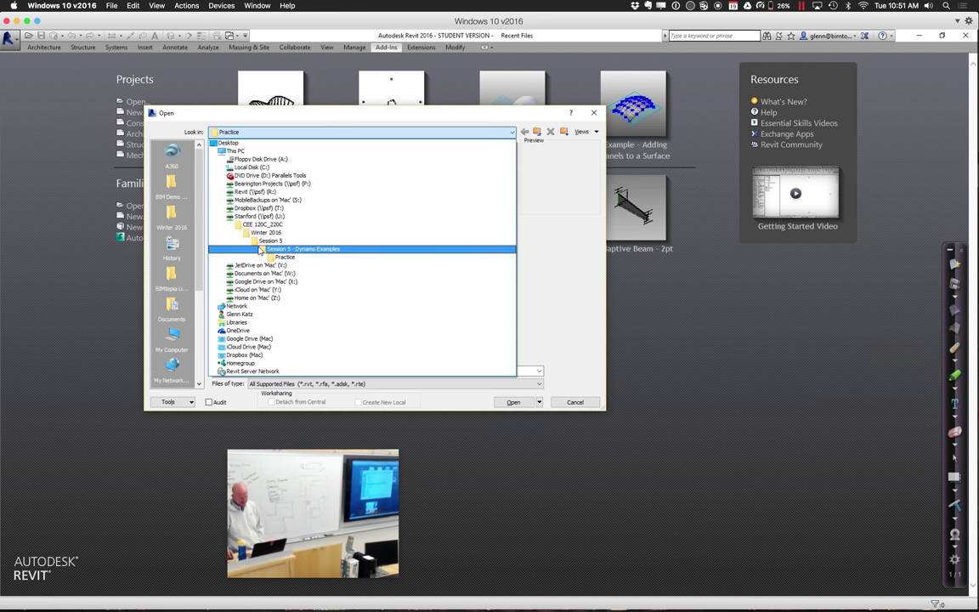
pyautogui.click(260, 248)
pyautogui.doubleClick(266, 171)
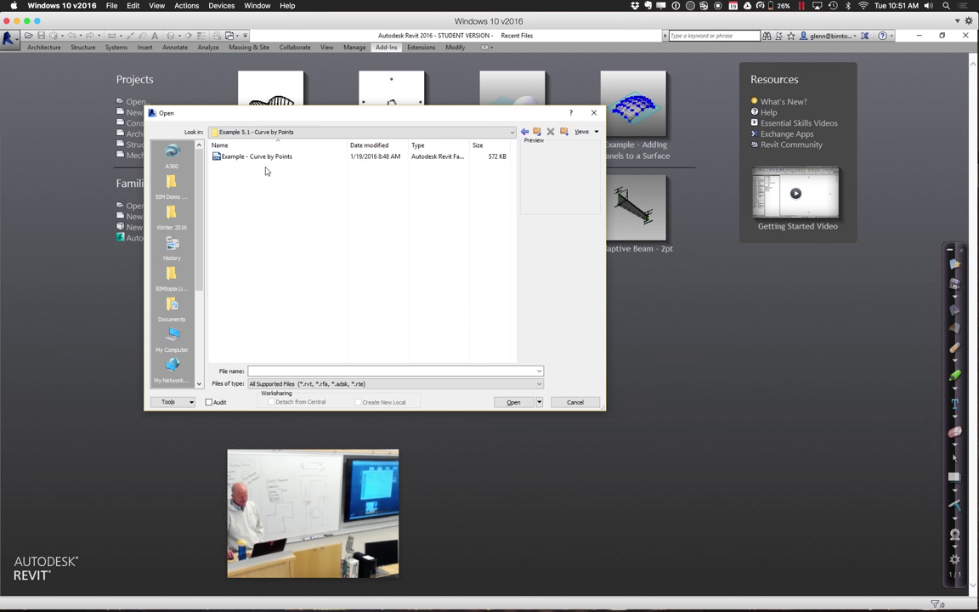
pyautogui.doubleClick(262, 160)
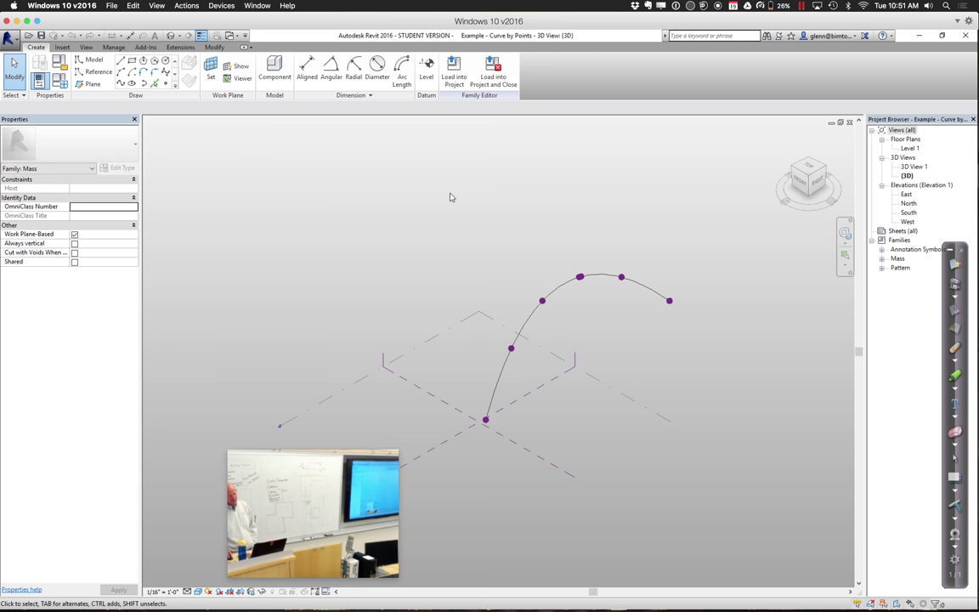
# Step: Delete the existing curve with all its points from the 3D view and launch Dynamo 0.9
pyautogui.moveTo(453, 195); pyautogui.dragTo(742, 487)
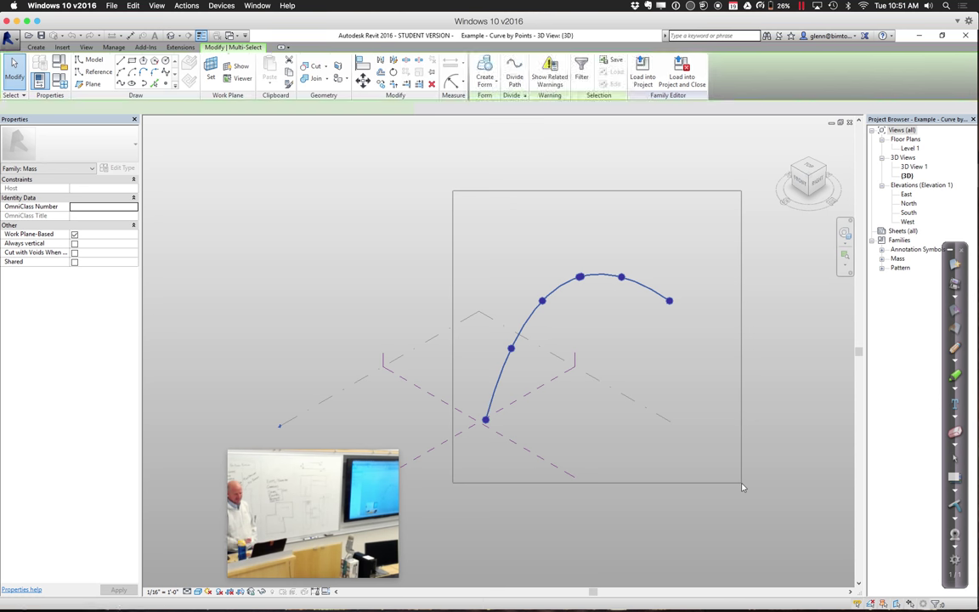
pyautogui.press('Delete')
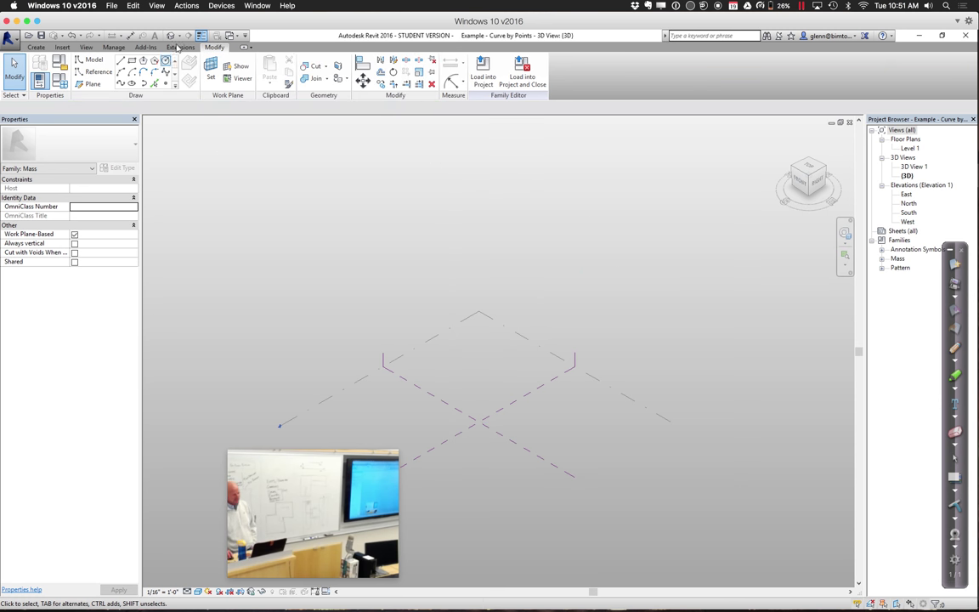
pyautogui.click(146, 47)
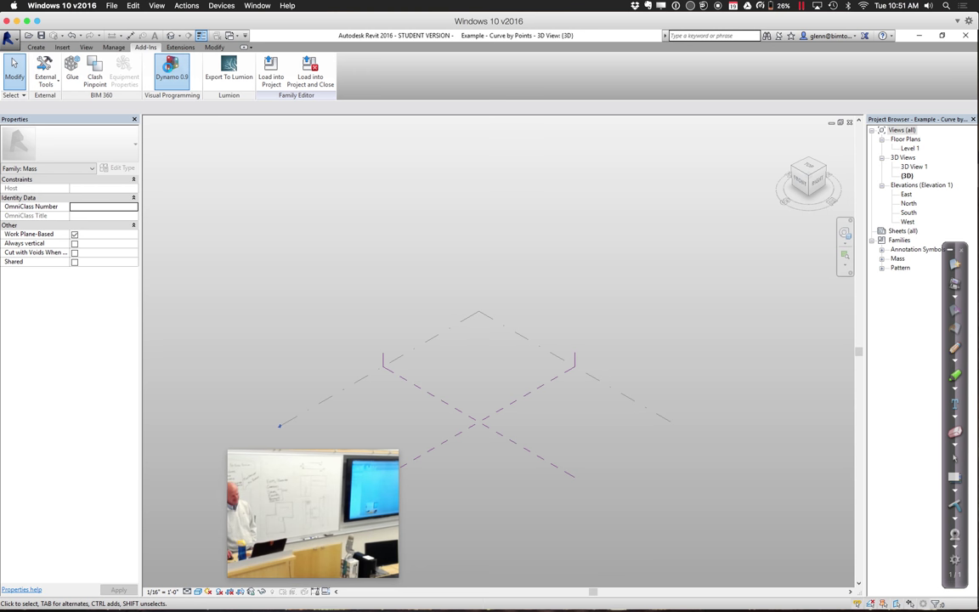
pyautogui.click(171, 67)
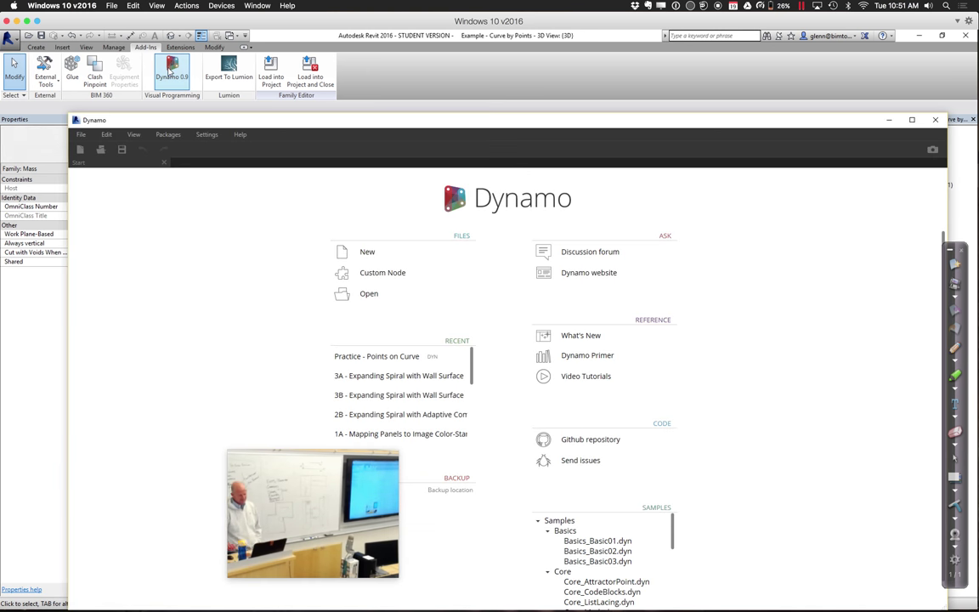
# Step: Open the graph 1A - Curve by Points-Start.dyn from the Example 5.1 - Curve by Points folder under Session 5 - Dynamo Examples
pyautogui.click(100, 151)
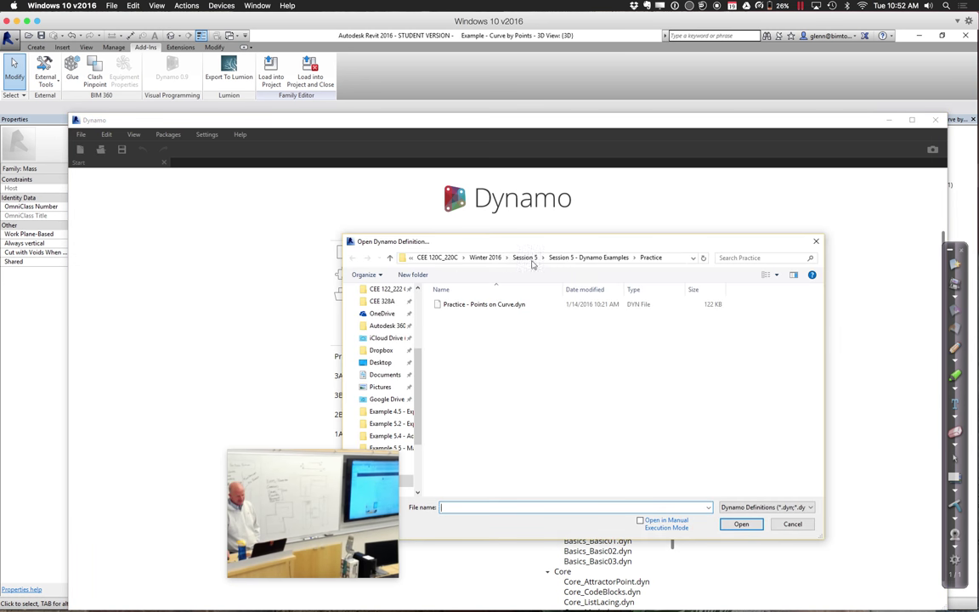
pyautogui.click(533, 257)
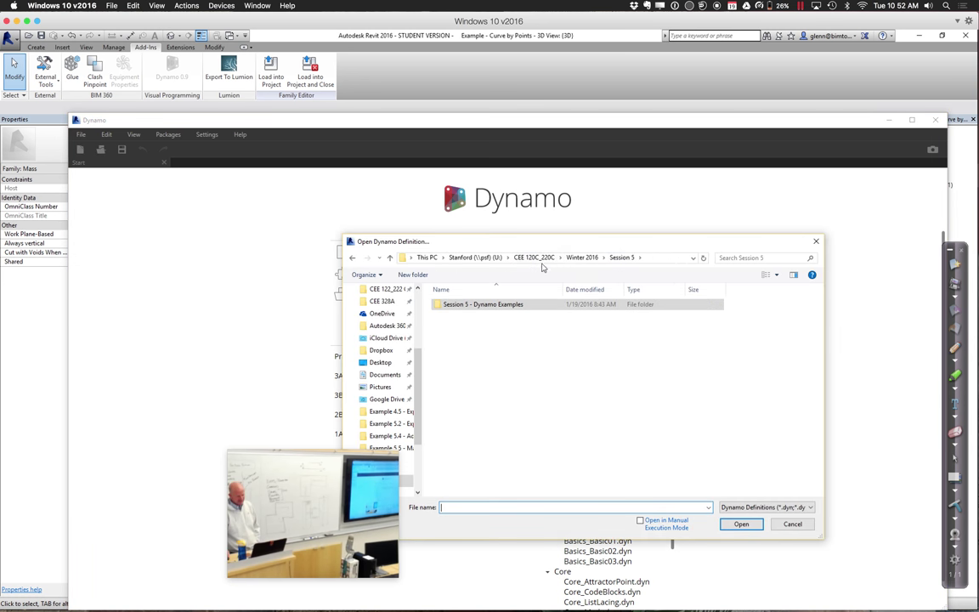
pyautogui.doubleClick(528, 306)
pyautogui.doubleClick(518, 317)
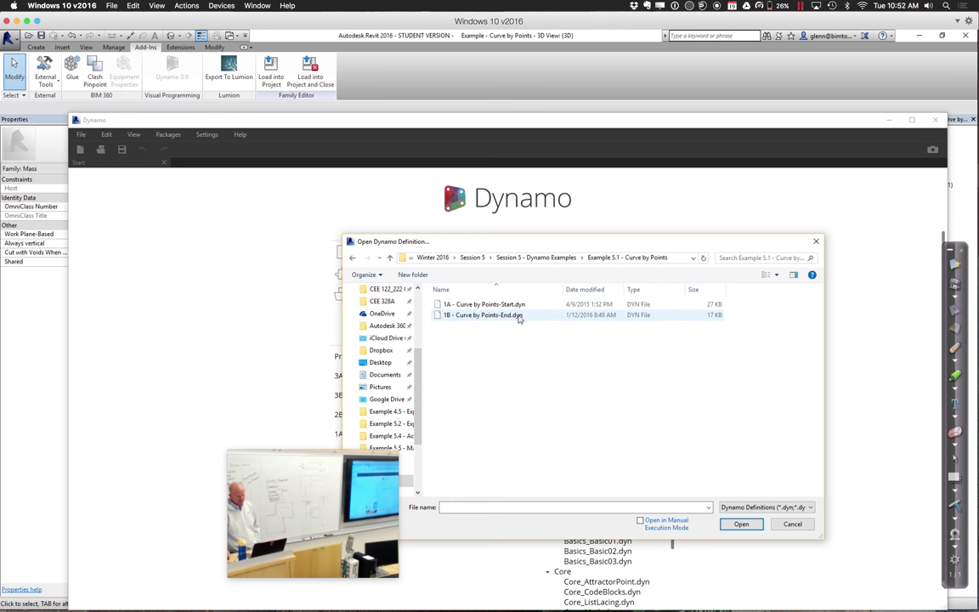
pyautogui.doubleClick(505, 306)
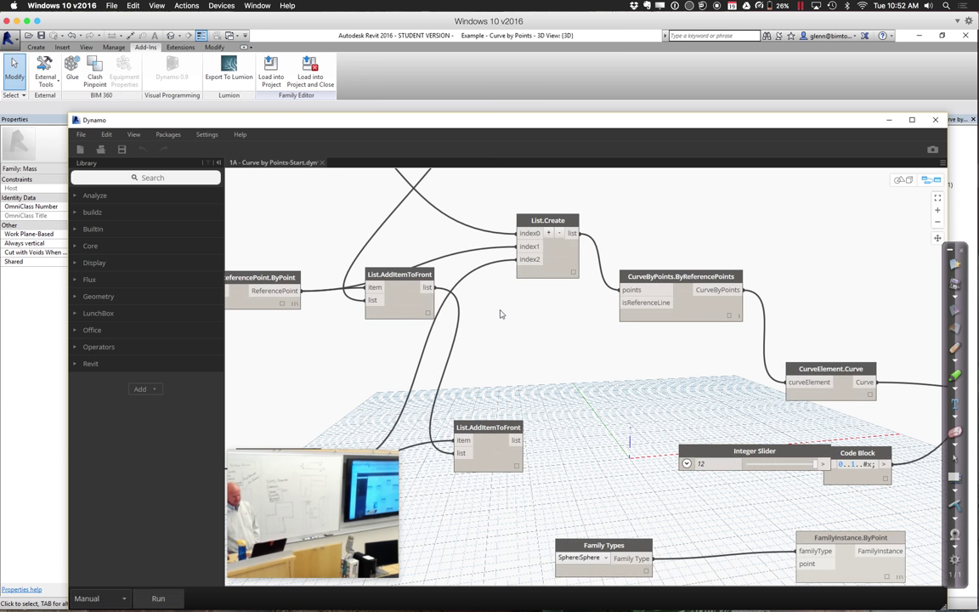
# Step: Review the node layout from the number sliders to the curve nodes and run the graph
pyautogui.scroll(-5, 514, 323)
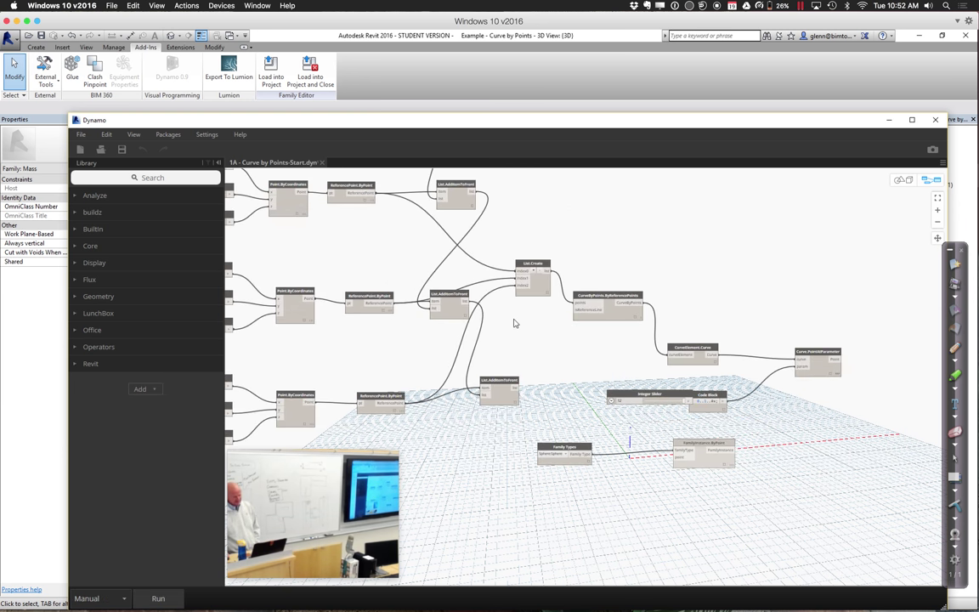
pyautogui.scroll(-2, 513, 322)
pyautogui.scroll(5, 416, 304)
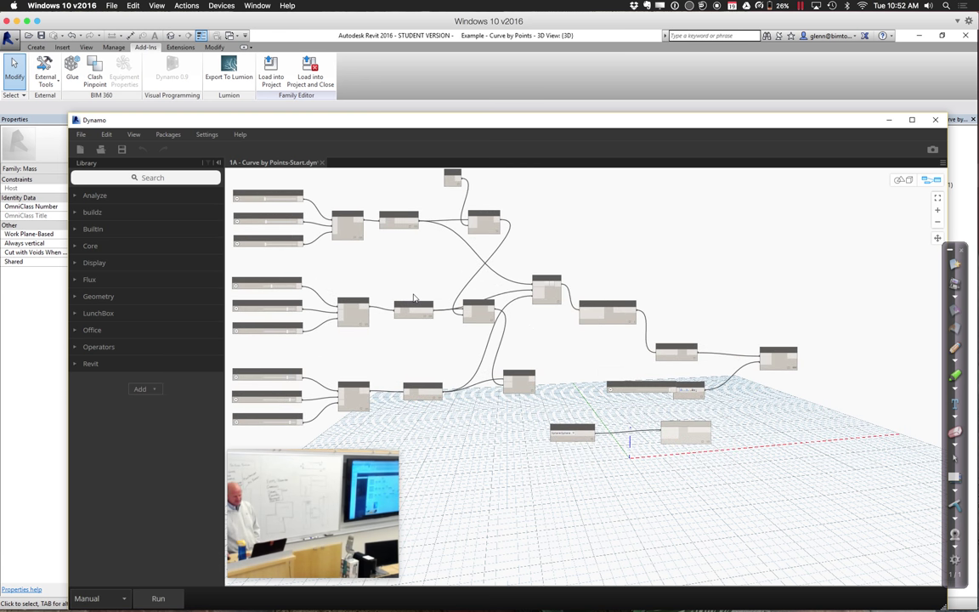
pyautogui.scroll(2, 529, 301)
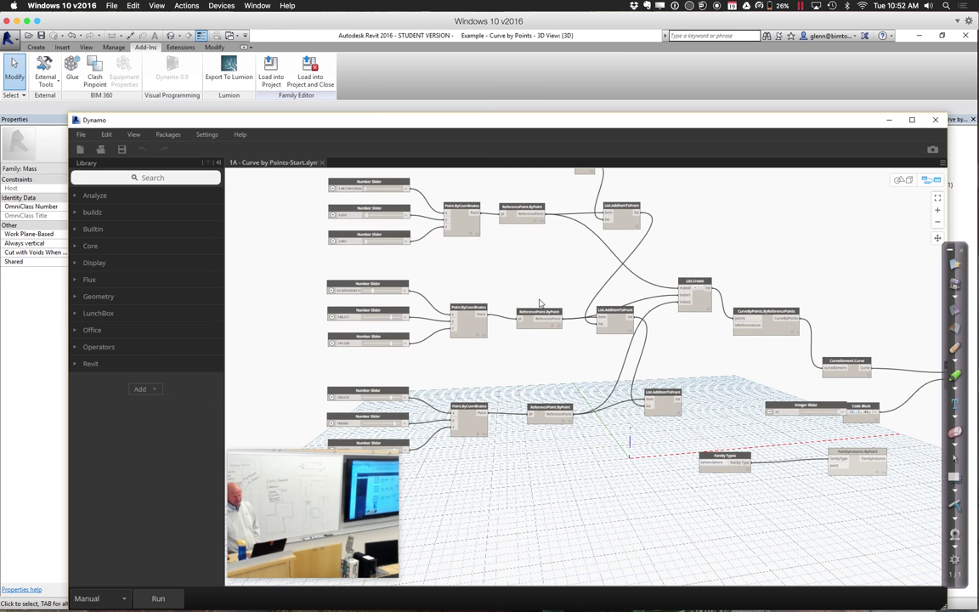
pyautogui.scroll(3, 539, 303)
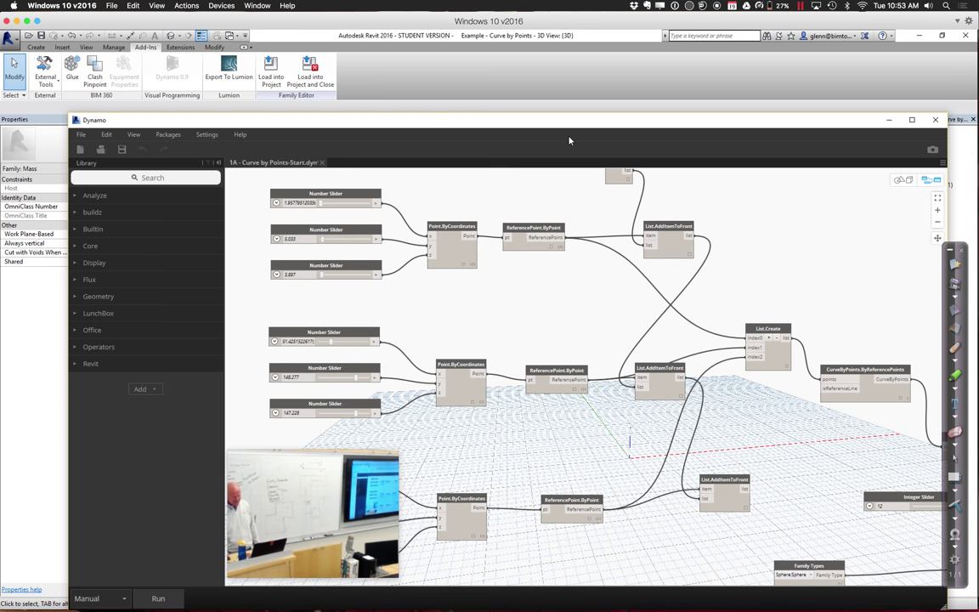
pyautogui.moveTo(567, 125); pyautogui.dragTo(654, 99)
pyautogui.scroll(-2, 627, 268)
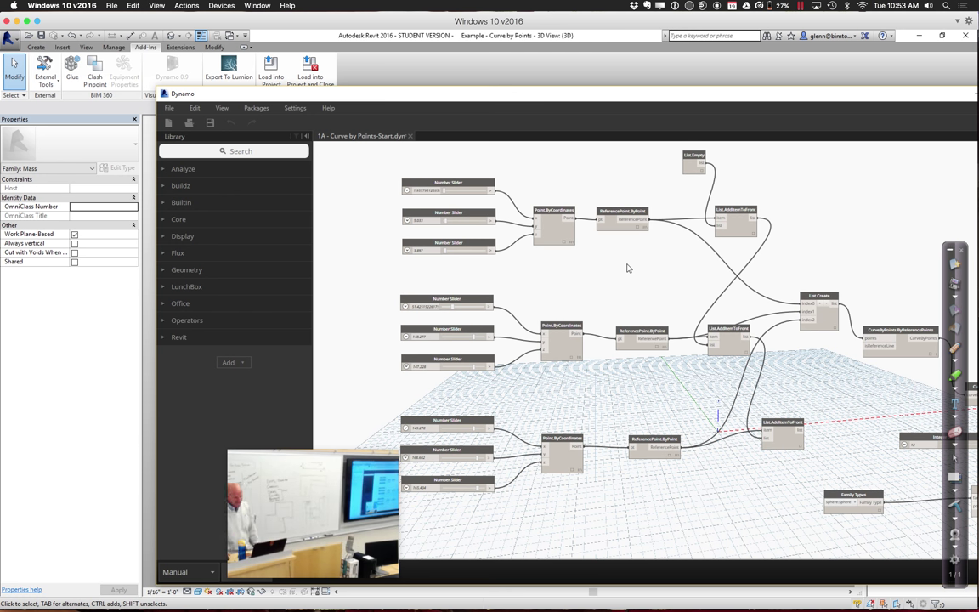
pyautogui.moveTo(316, 459); pyautogui.dragTo(145, 389)
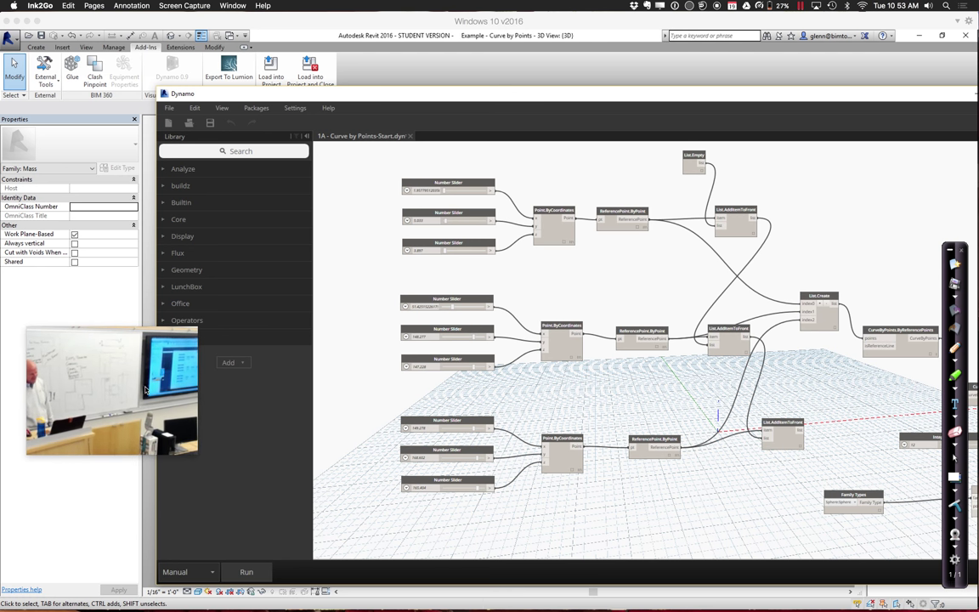
pyautogui.click(255, 581)
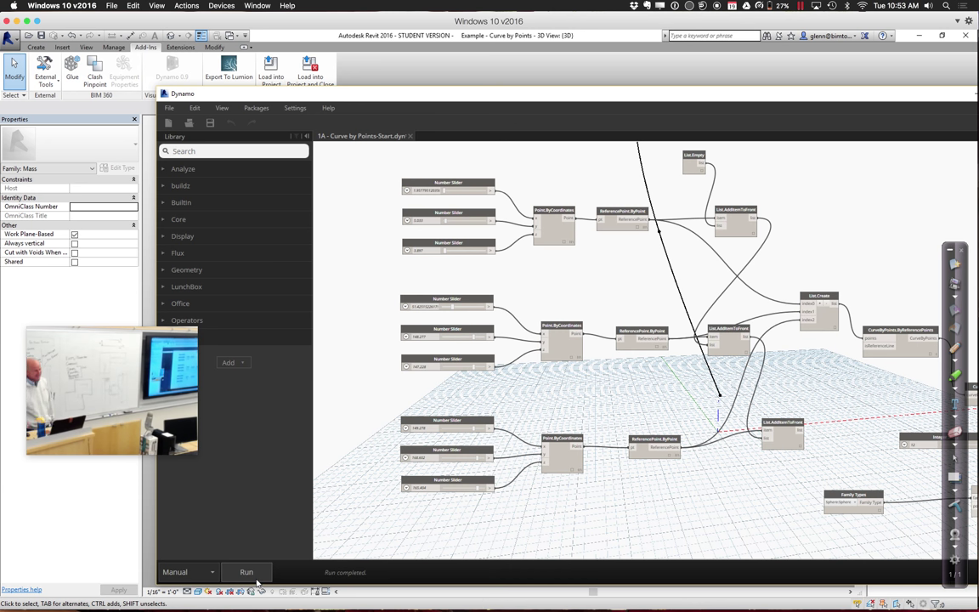
# Step: Uncover the Revit 3D view and examine the curve and points generated by the graph
pyautogui.moveTo(592, 102); pyautogui.dragTo(620, 465)
pyautogui.click(648, 374)
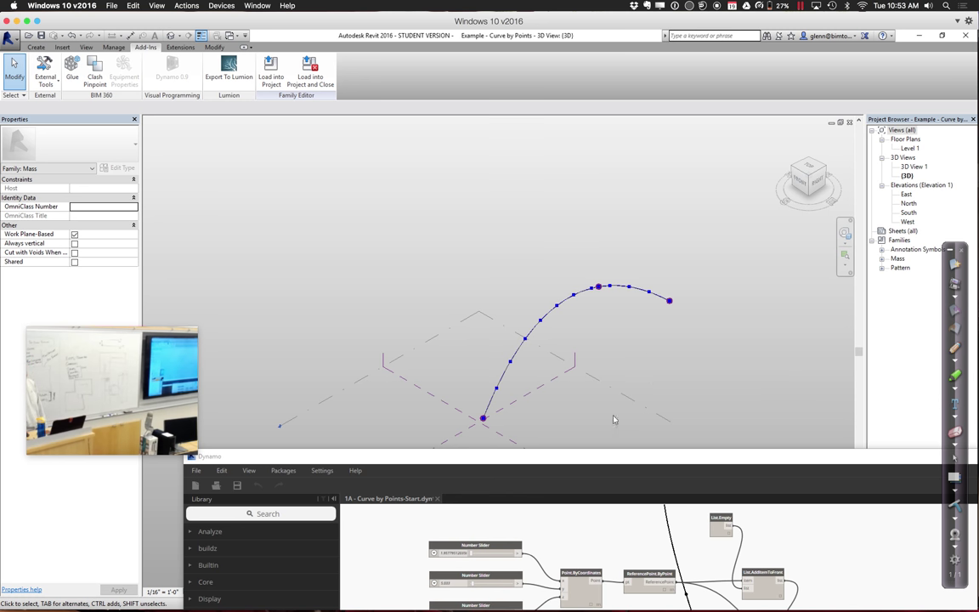
pyautogui.scroll(2, 618, 315)
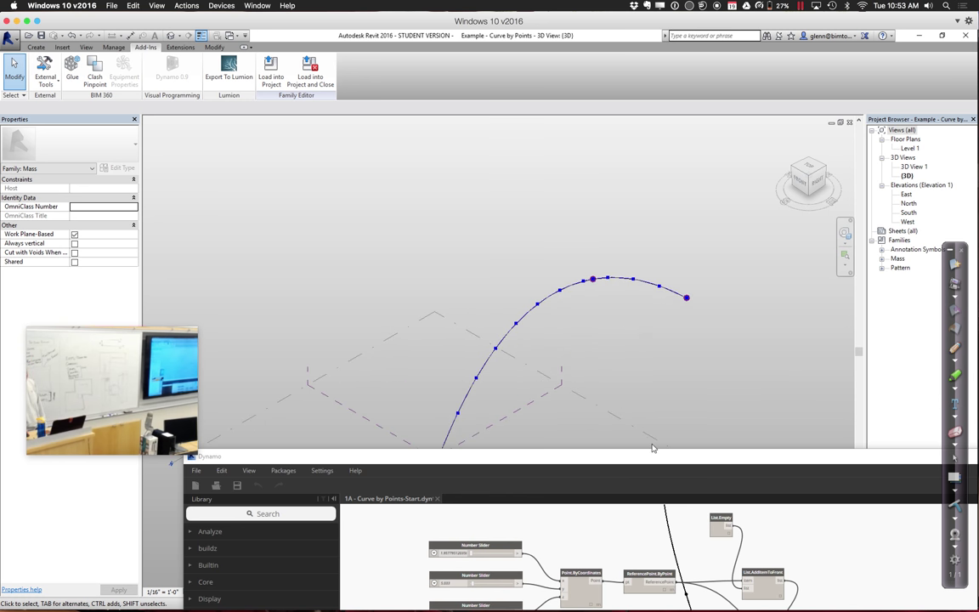
# Step: Disconnect the List.Create output from the points input of CurveByPoints.ByReferencePoints and run the graph again
pyautogui.moveTo(653, 457); pyautogui.dragTo(494, 124)
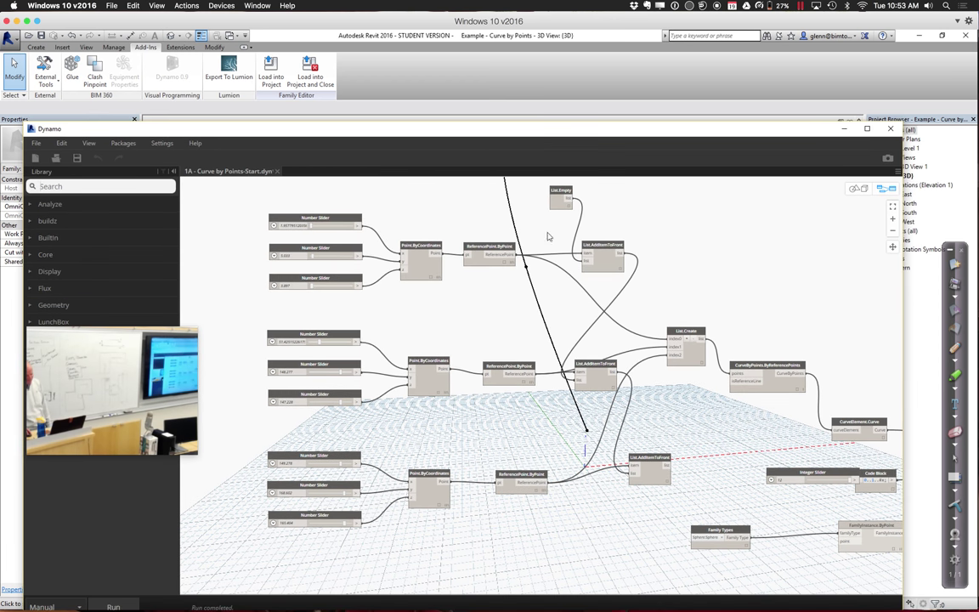
pyautogui.click(727, 371)
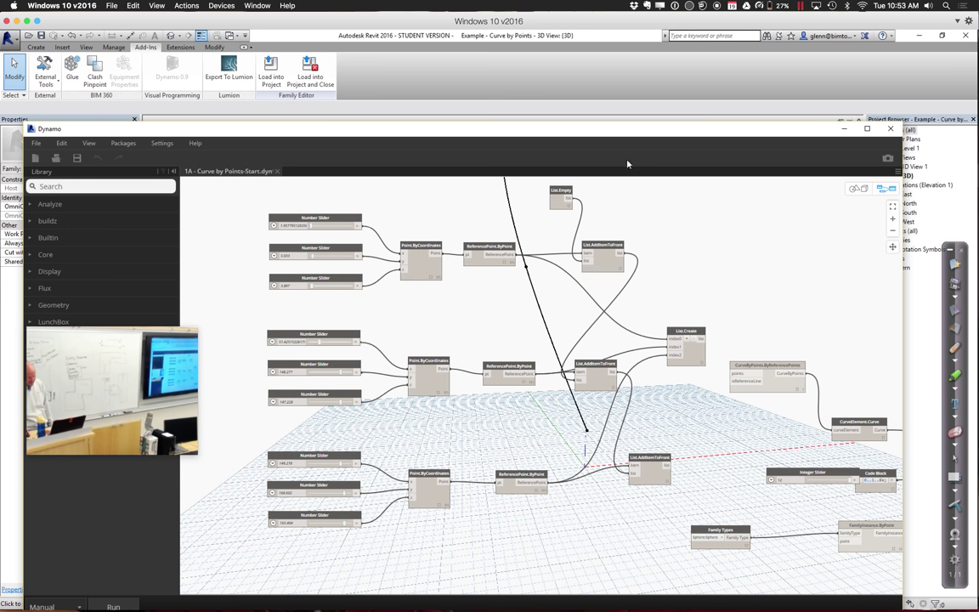
pyautogui.moveTo(606, 131); pyautogui.dragTo(863, 96)
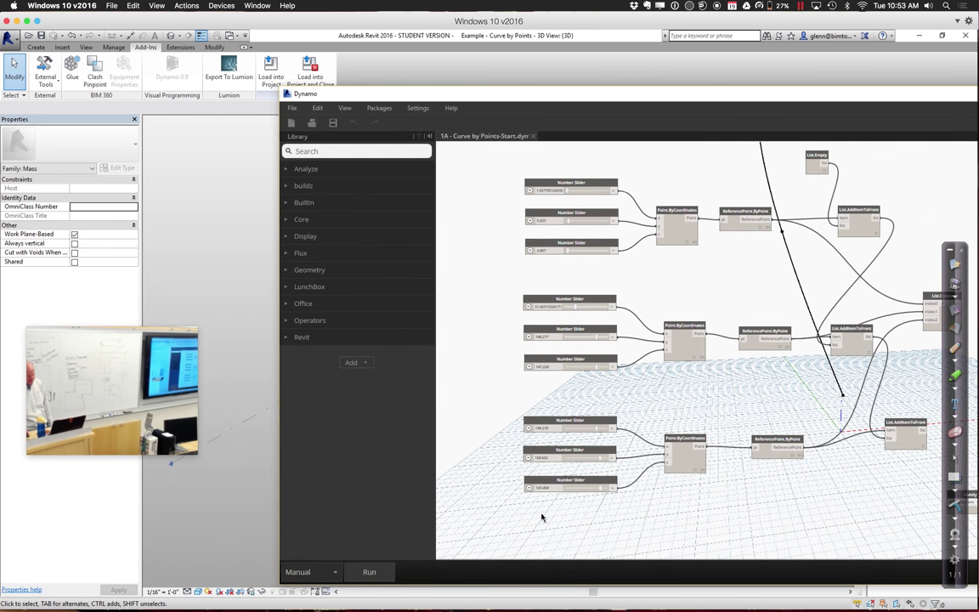
pyautogui.click(387, 576)
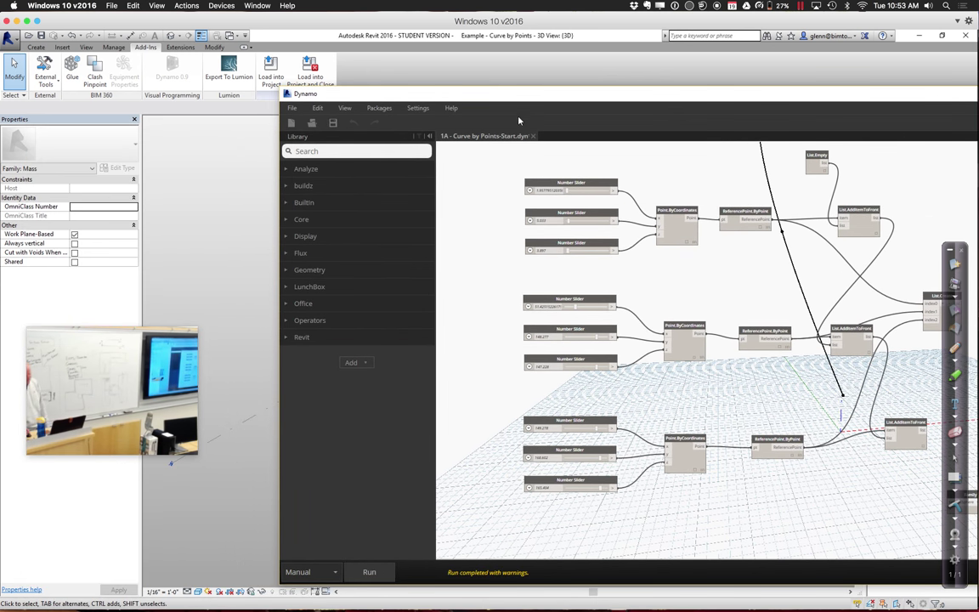
pyautogui.moveTo(511, 103); pyautogui.dragTo(537, 102)
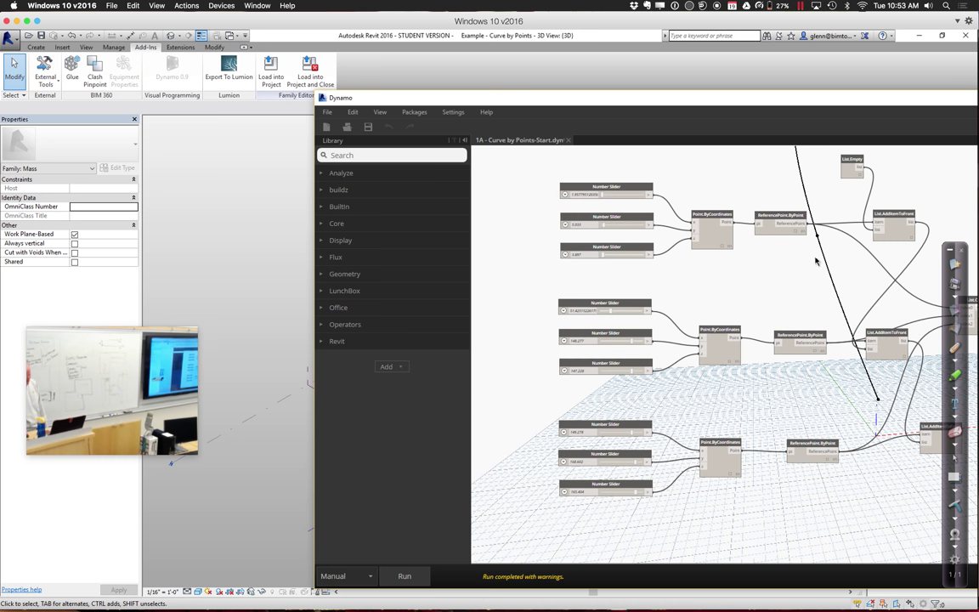
# Step: Run the disconnected graph again and uncover the Revit 3D view to examine the reference points
pyautogui.click(395, 578)
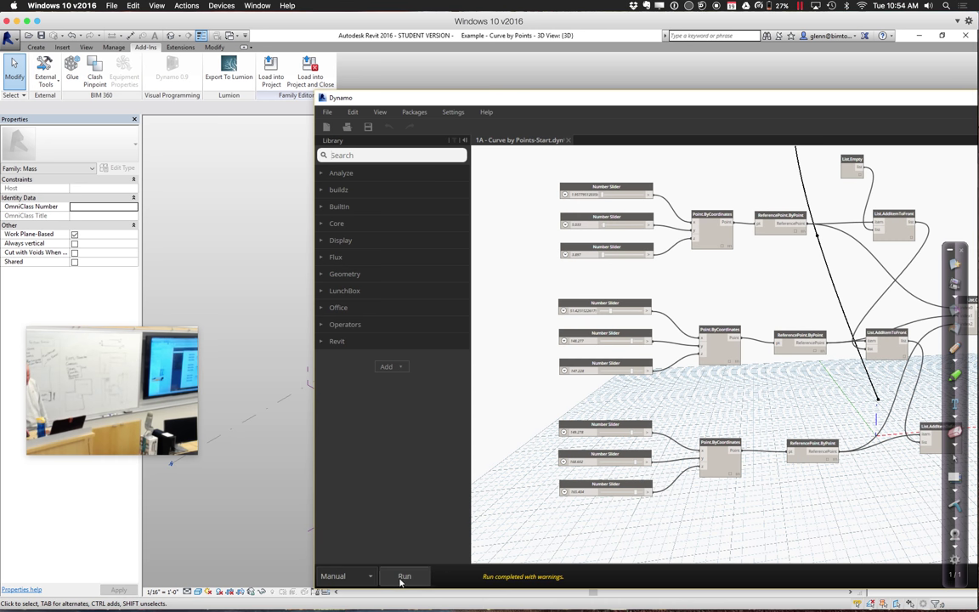
pyautogui.moveTo(822, 102); pyautogui.dragTo(594, 117)
pyautogui.hscroll(4, 813, 382)
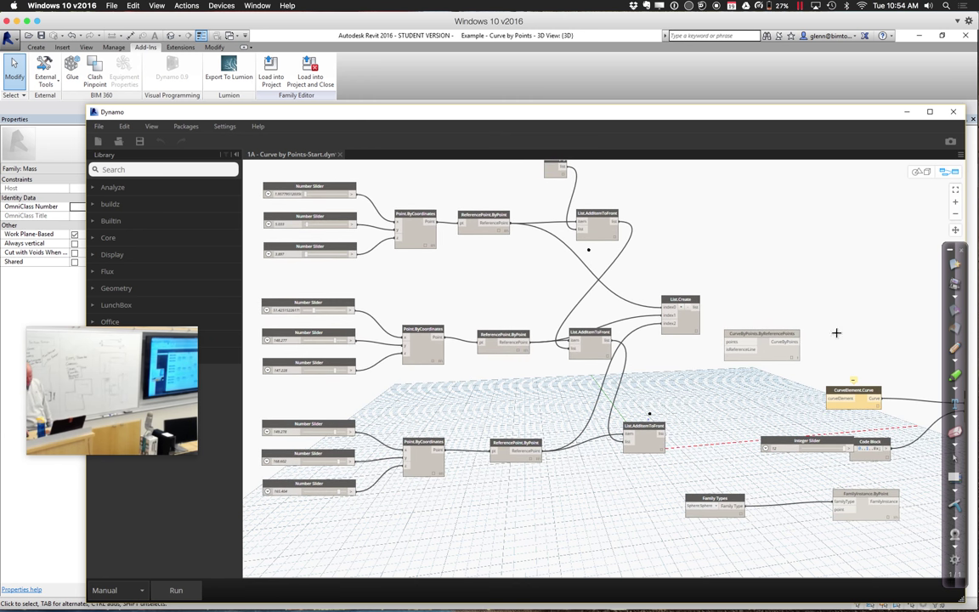
pyautogui.moveTo(673, 123); pyautogui.dragTo(771, 116)
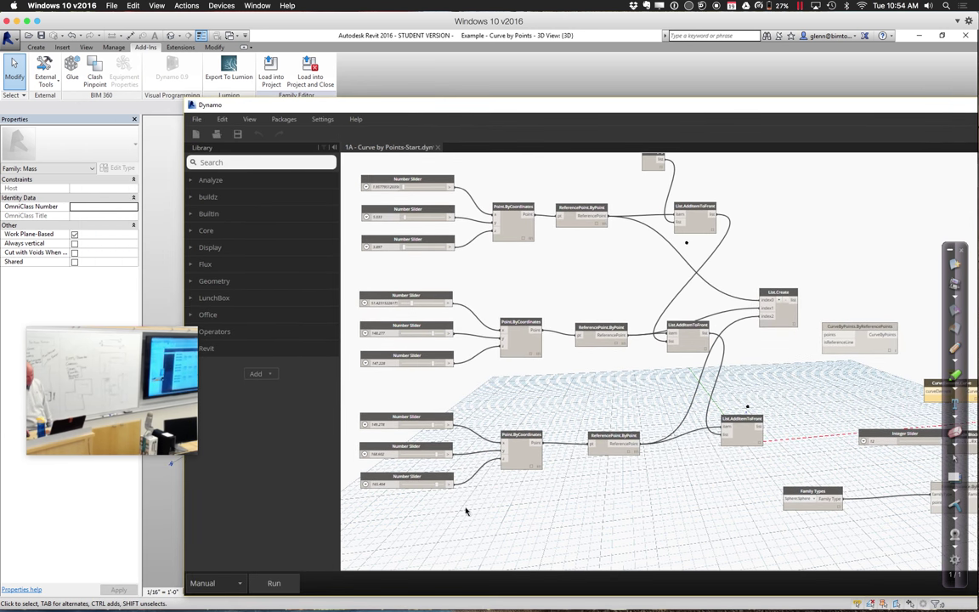
pyautogui.click(266, 589)
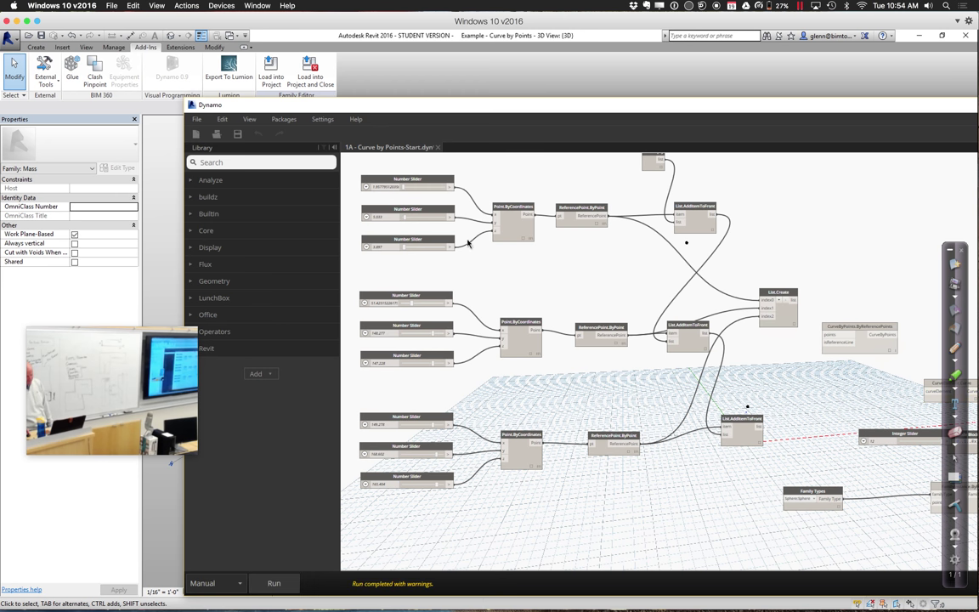
pyautogui.moveTo(528, 100); pyautogui.dragTo(670, 513)
pyautogui.click(656, 474)
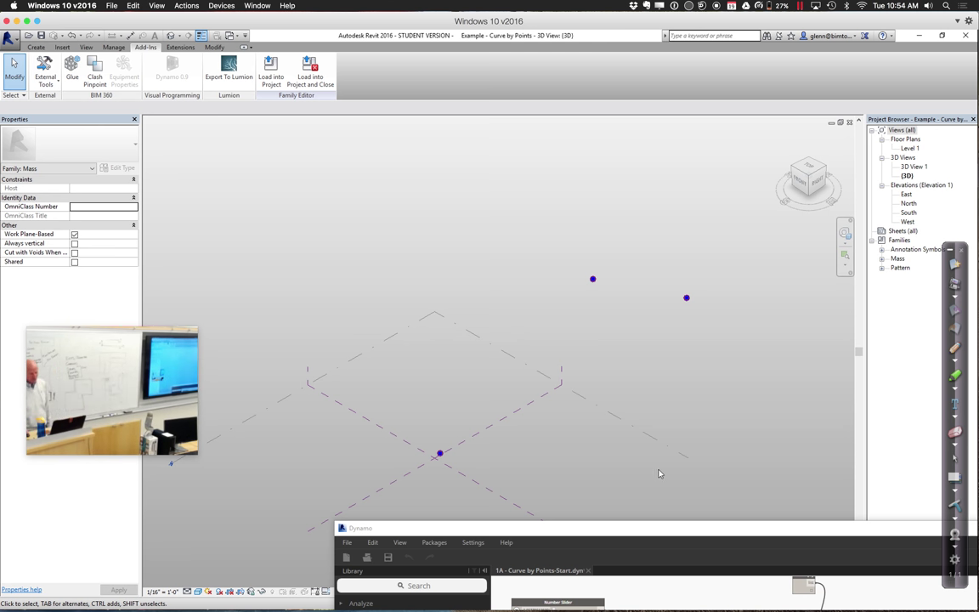
# Step: Move the first point's x slider to about 34 and switch the graph's run mode to Automatic
pyautogui.moveTo(630, 537); pyautogui.dragTo(889, 358)
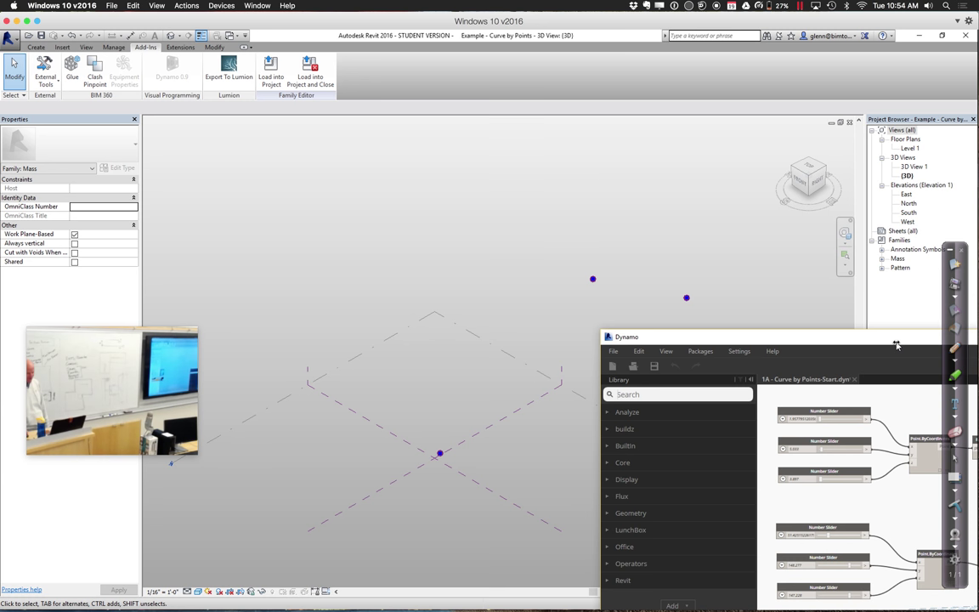
pyautogui.click(817, 419)
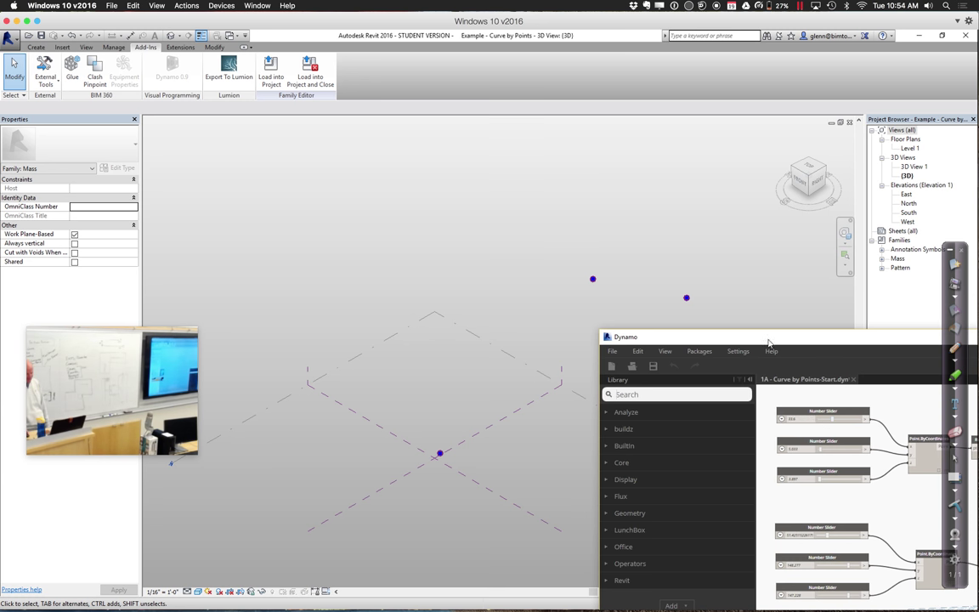
pyautogui.moveTo(769, 342); pyautogui.dragTo(759, 121)
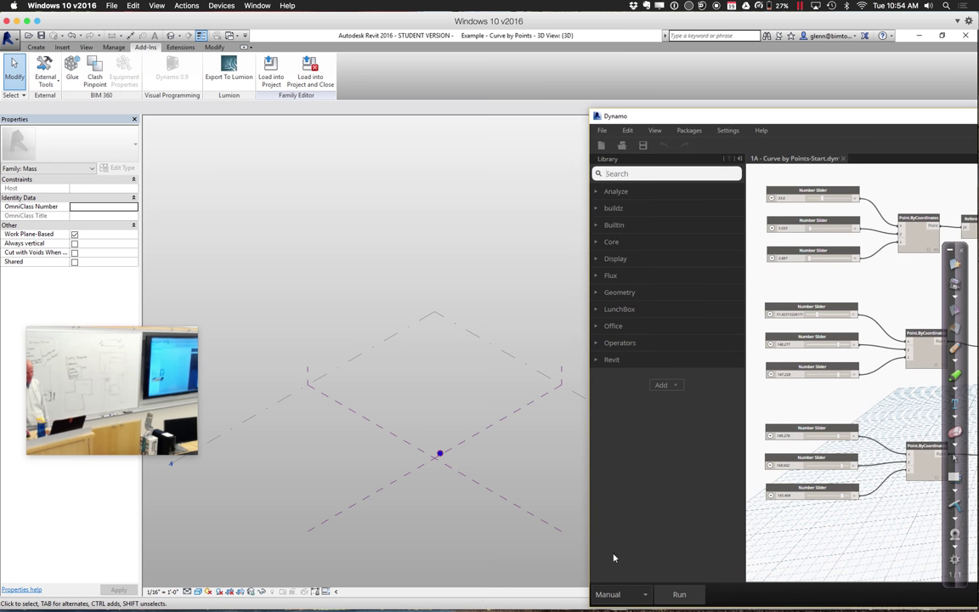
pyautogui.click(639, 594)
pyautogui.click(632, 557)
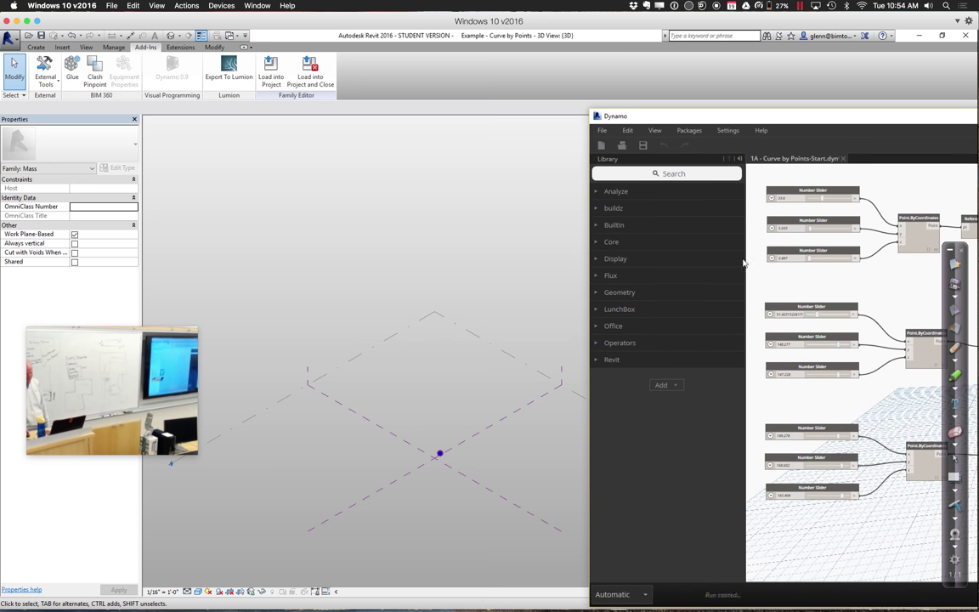
# Step: With the Revit 3D view uncovered, adjust the first point's x, y and z sliders to about 48, 29 and 41
pyautogui.moveTo(754, 123); pyautogui.dragTo(784, 423)
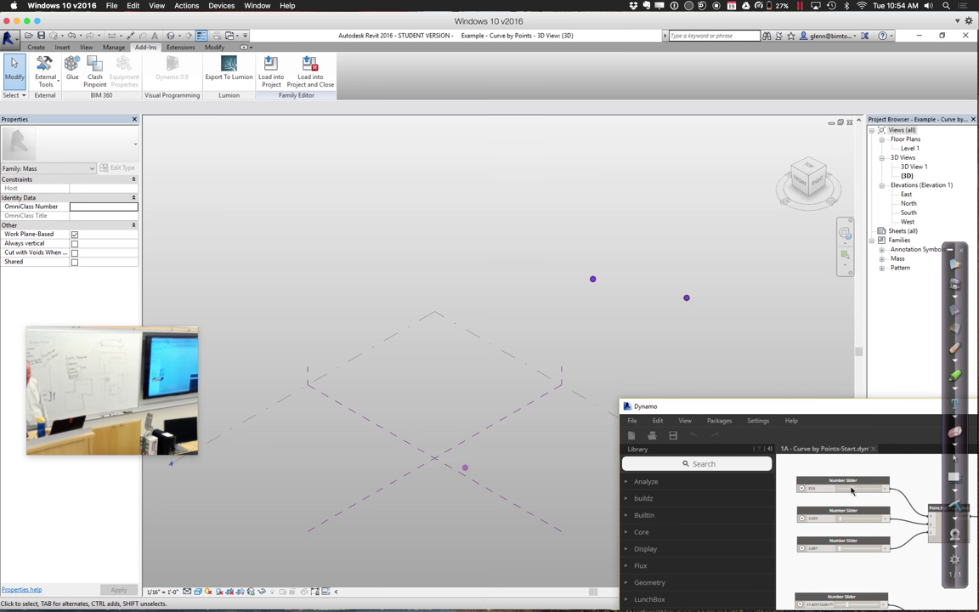
pyautogui.moveTo(862, 491); pyautogui.dragTo(861, 491)
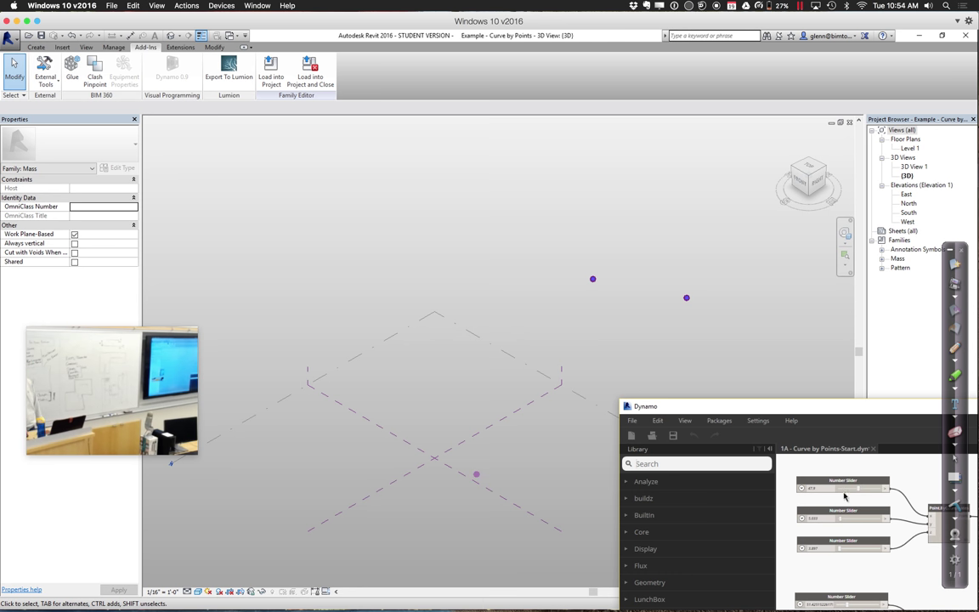
pyautogui.click(839, 522)
pyautogui.moveTo(849, 551); pyautogui.dragTo(854, 553)
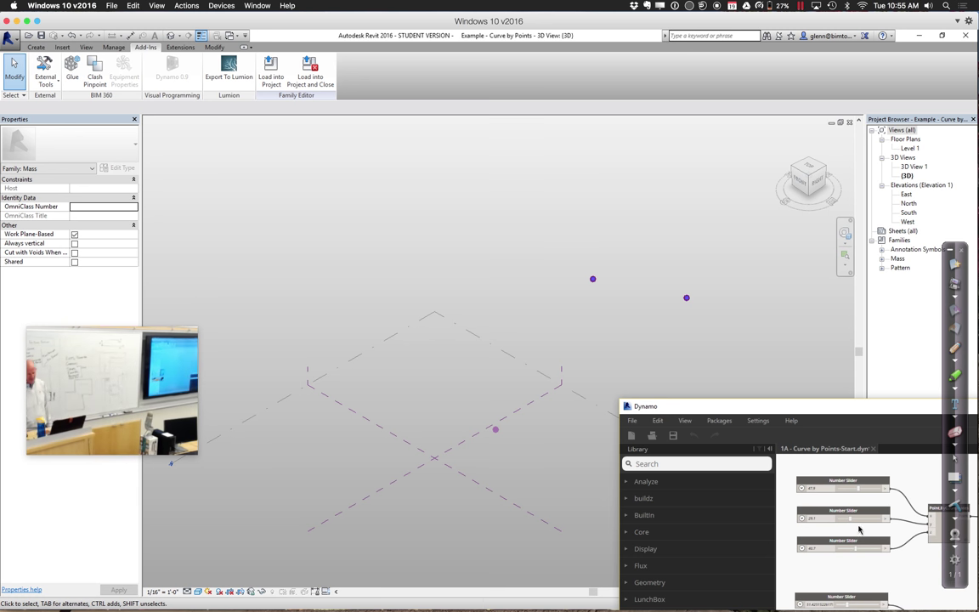
# Step: Find the Point.ByCoordinates node in the library and place a new one above the first group of sliders
pyautogui.moveTo(857, 415); pyautogui.dragTo(580, 222)
pyautogui.moveTo(634, 285); pyautogui.dragTo(645, 346, button='middle')
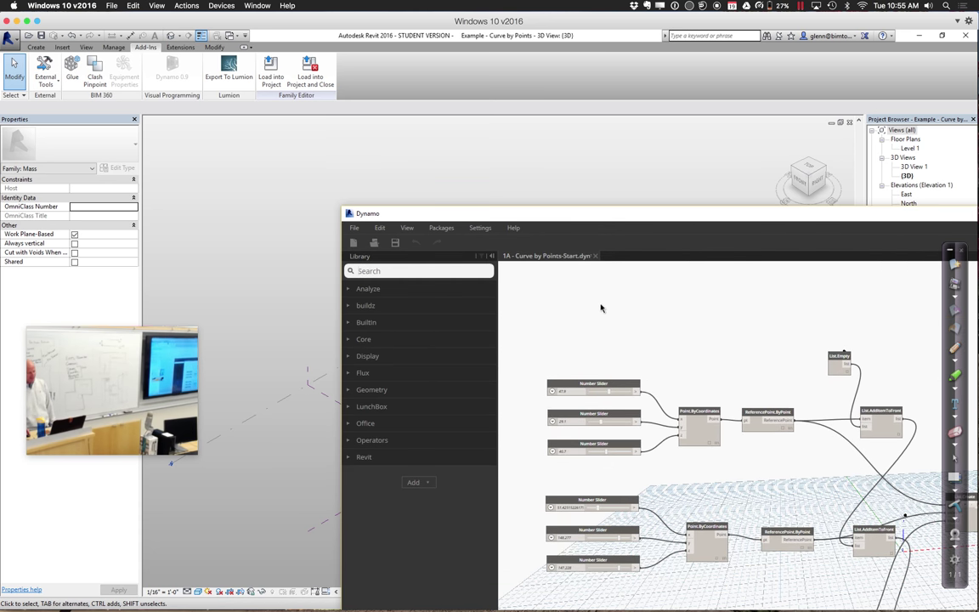
pyautogui.click(449, 271)
pyautogui.write('poin')
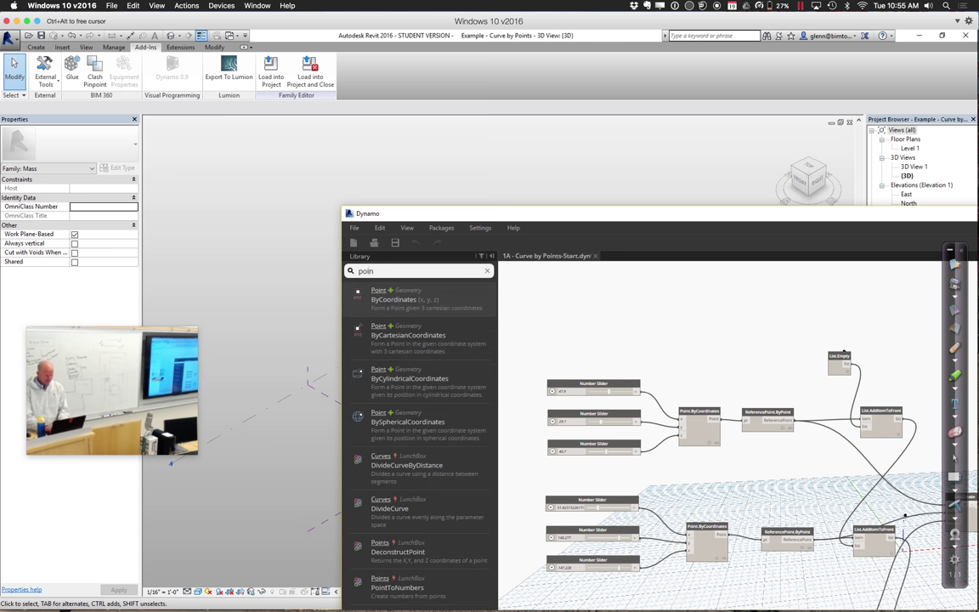
pyautogui.write('t')
pyautogui.click(418, 301)
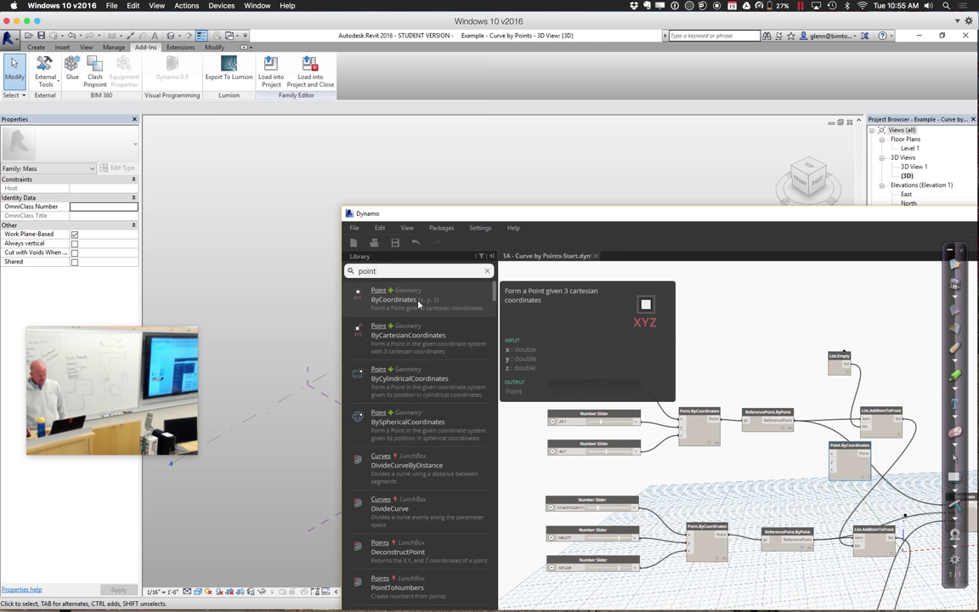
pyautogui.moveTo(838, 453); pyautogui.dragTo(739, 299)
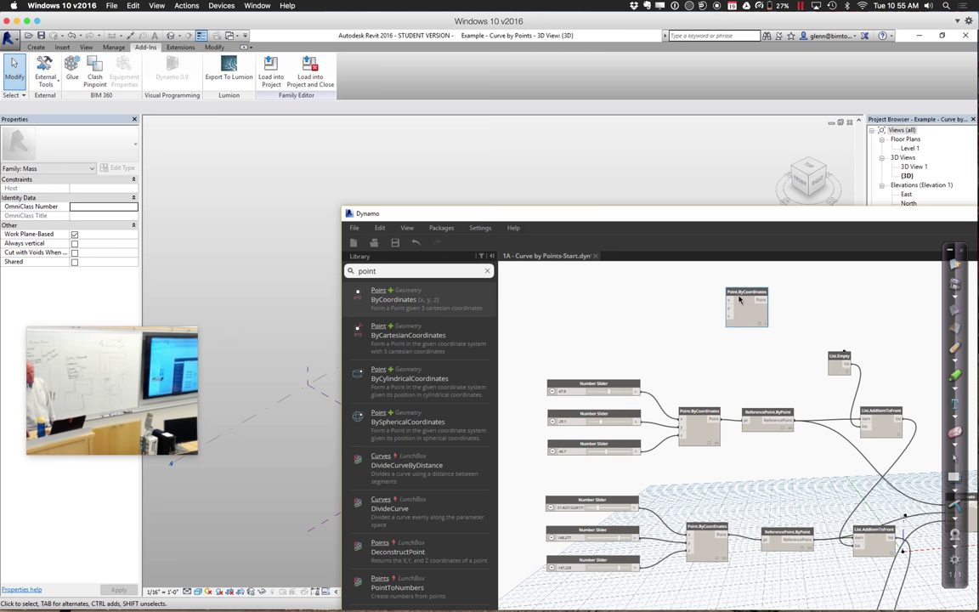
# Step: Create a code block containing 0;0;0; and connect its three outputs to the new Point.ByCoordinates node's x, y and z inputs
pyautogui.doubleClick(618, 306)
pyautogui.write('0;0;0;')
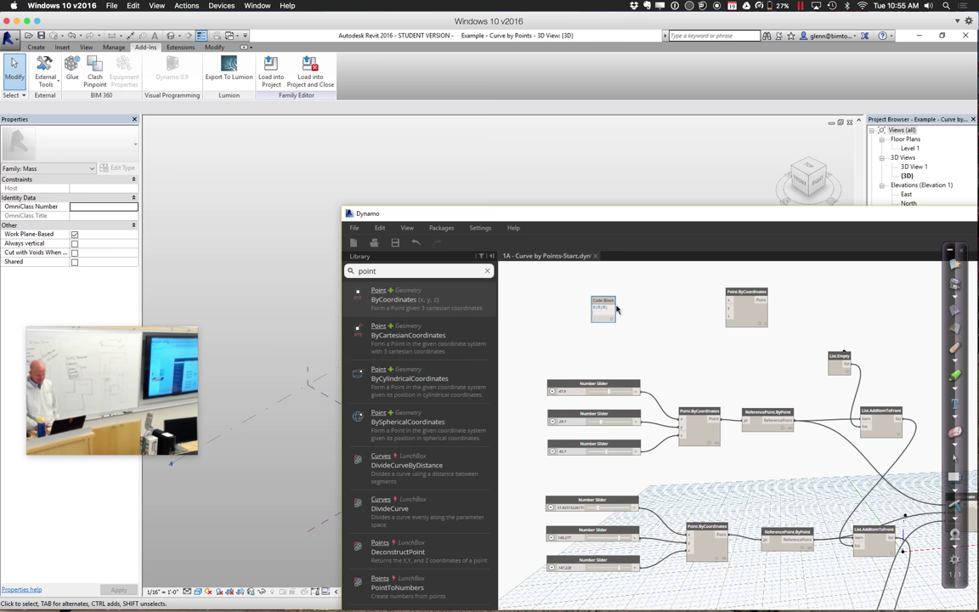
pyautogui.click(658, 326)
pyautogui.click(611, 307)
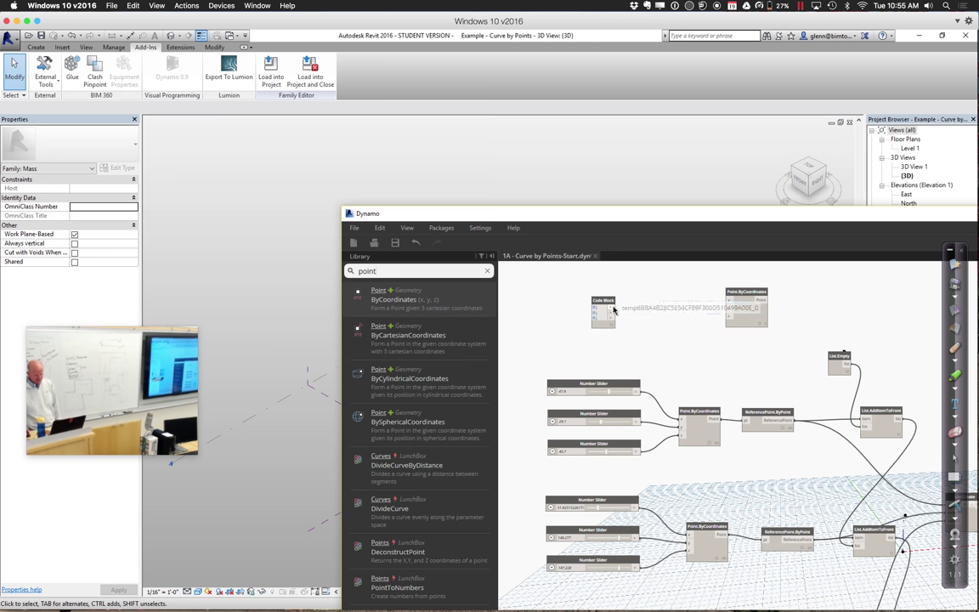
pyautogui.click(727, 300)
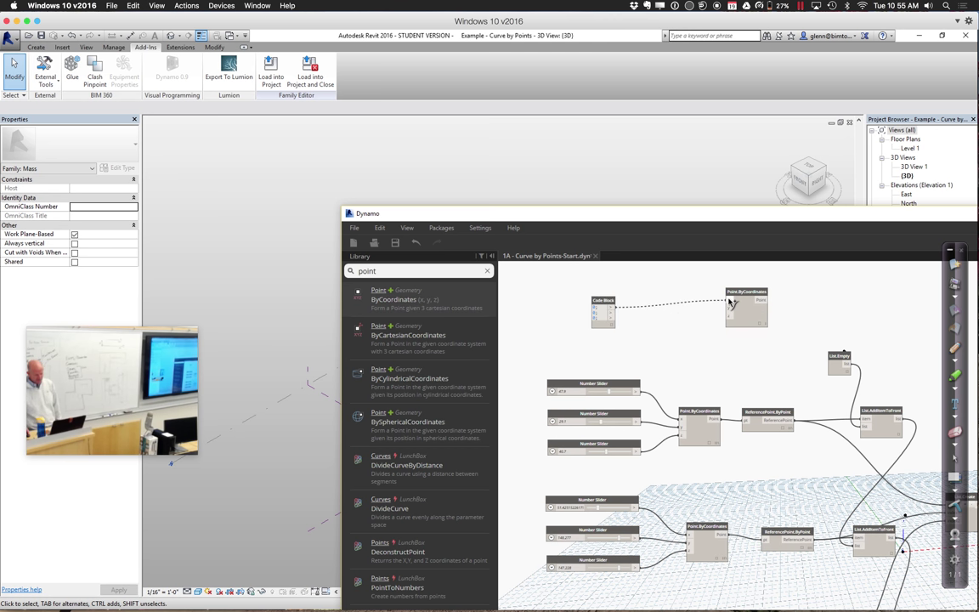
pyautogui.click(609, 317)
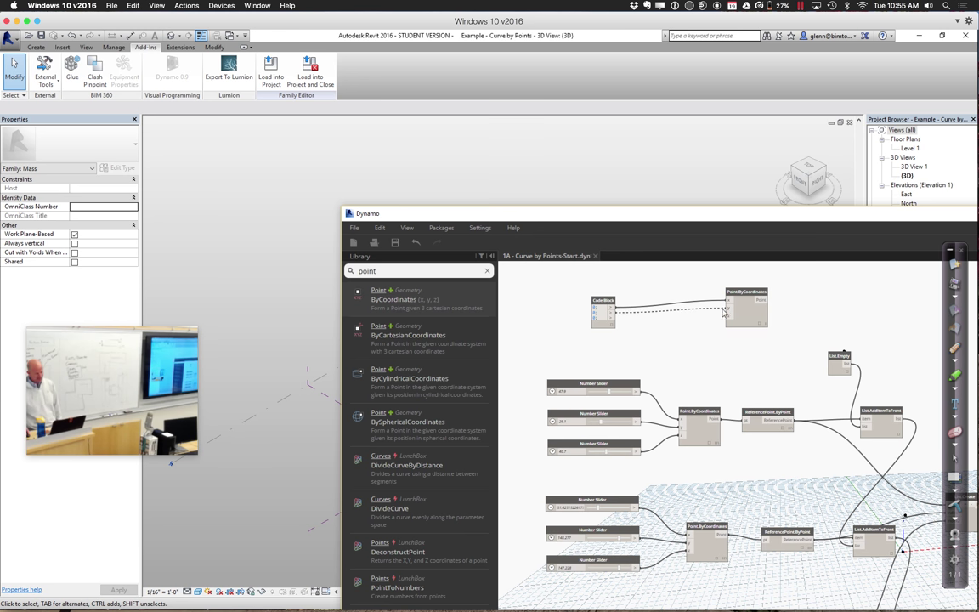
pyautogui.click(726, 311)
pyautogui.click(613, 317)
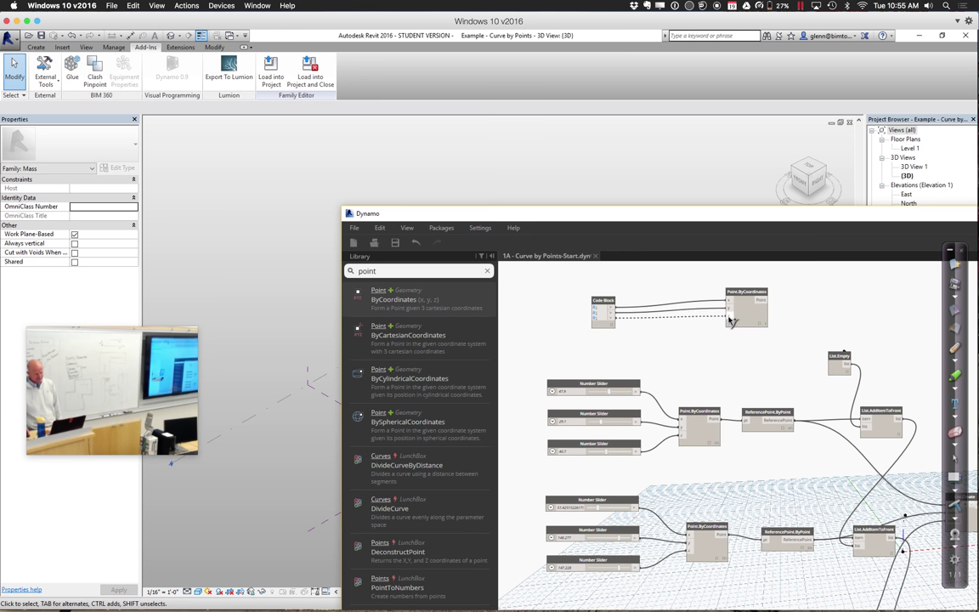
pyautogui.moveTo(705, 217); pyautogui.dragTo(589, 220)
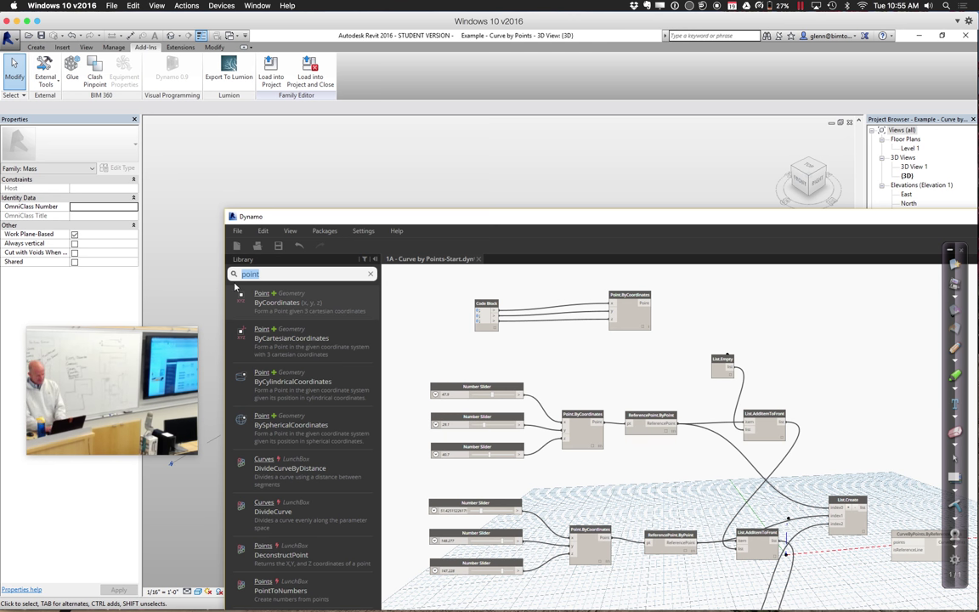
pyautogui.write('Refer')
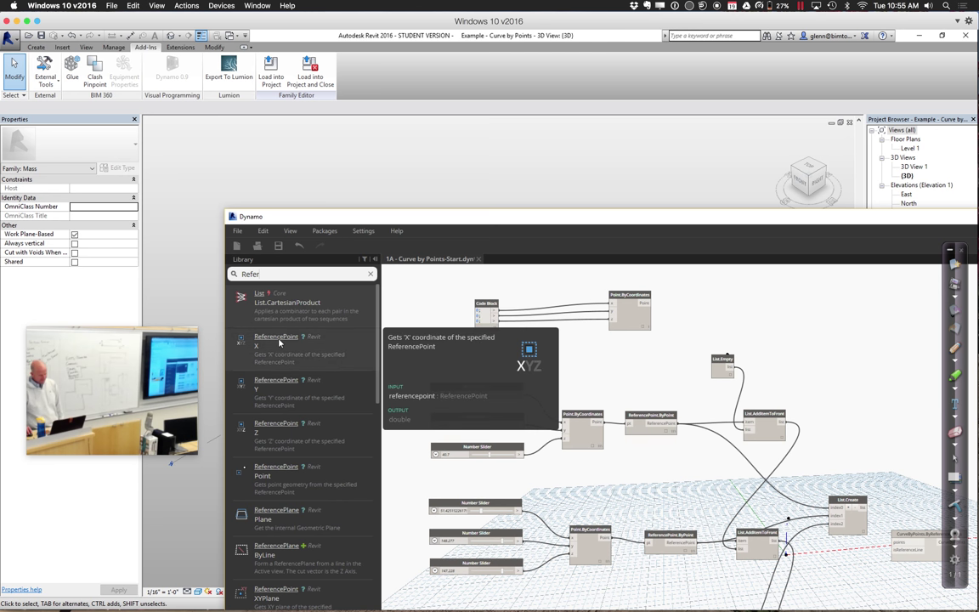
pyautogui.moveTo(283, 387)
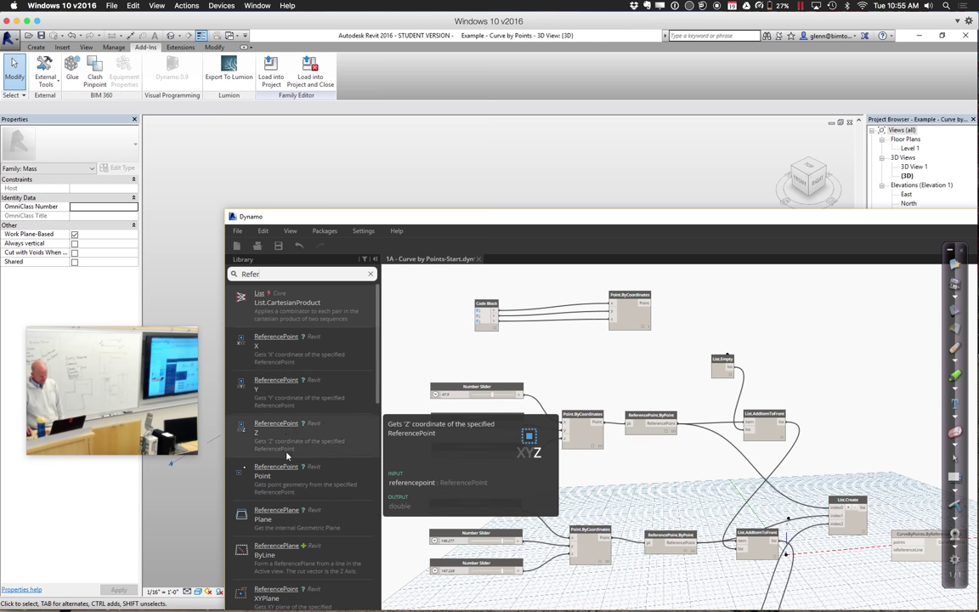
pyautogui.moveTo(286, 469)
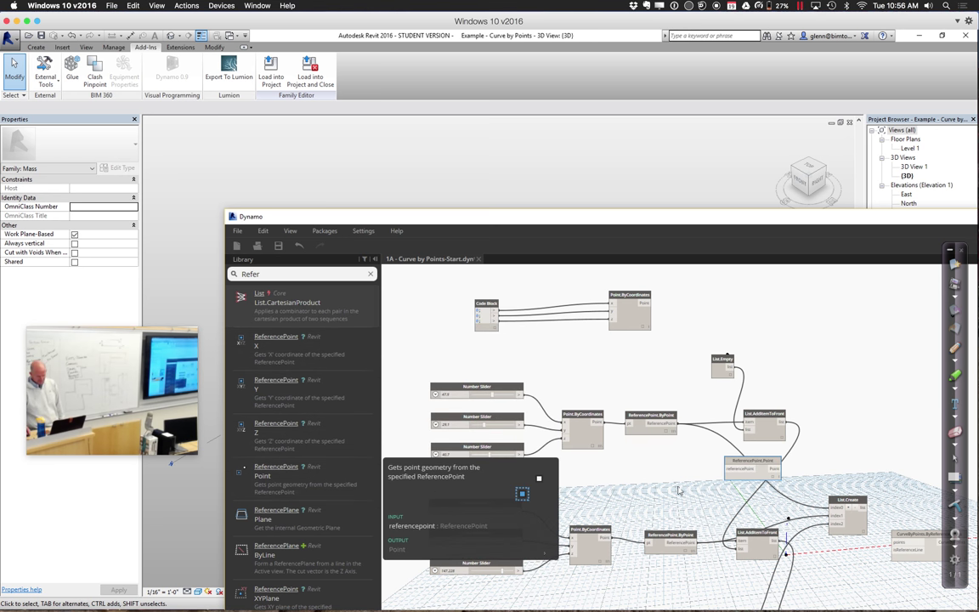
pyautogui.moveTo(286, 468); pyautogui.dragTo(717, 296)
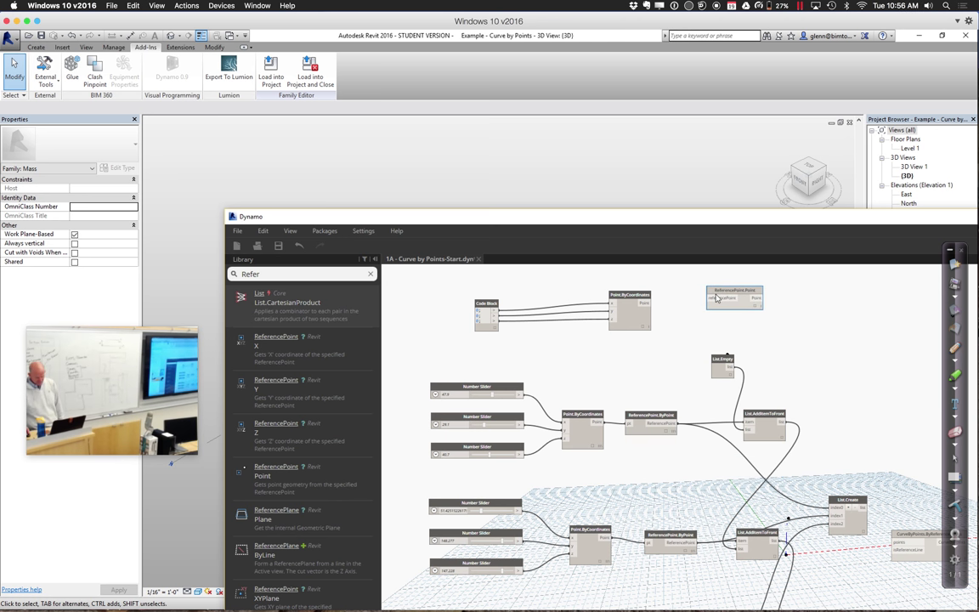
pyautogui.rightClick(716, 298)
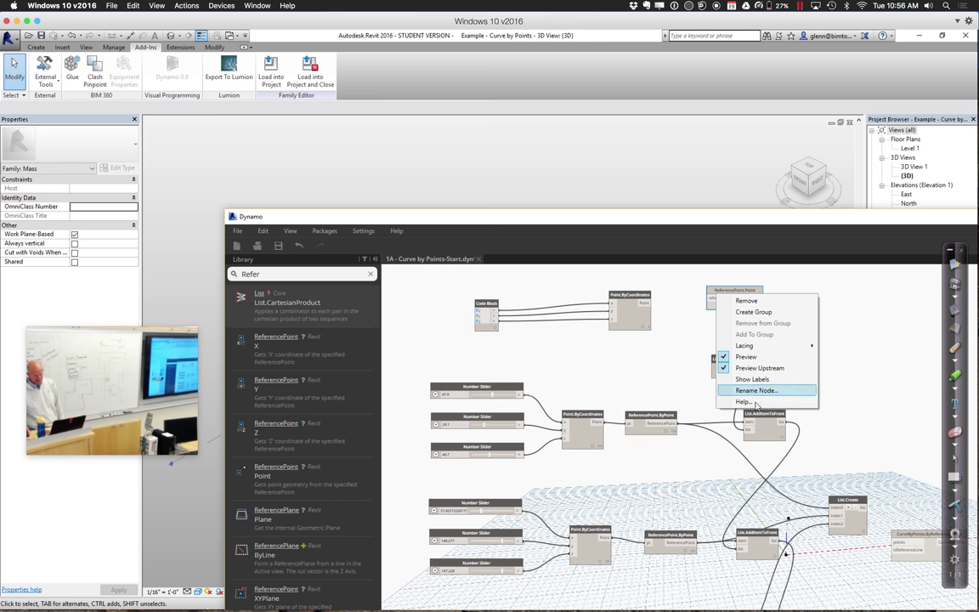
pyautogui.click(746, 301)
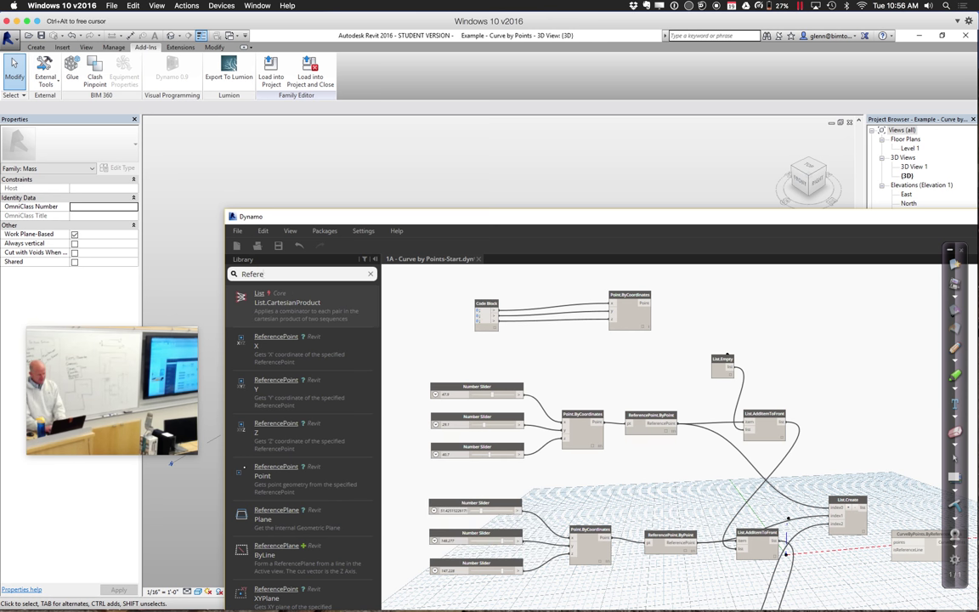
# Step: Search the library for ReferencePoint.by and place a ReferencePoint.ByPoint node beside the new Point.ByCoordinates node
pyautogui.write('eme')
pyautogui.press('BackSpace')
pyautogui.press('BackSpace')
pyautogui.press('BackSpace')
pyautogui.write('encePoint.by')
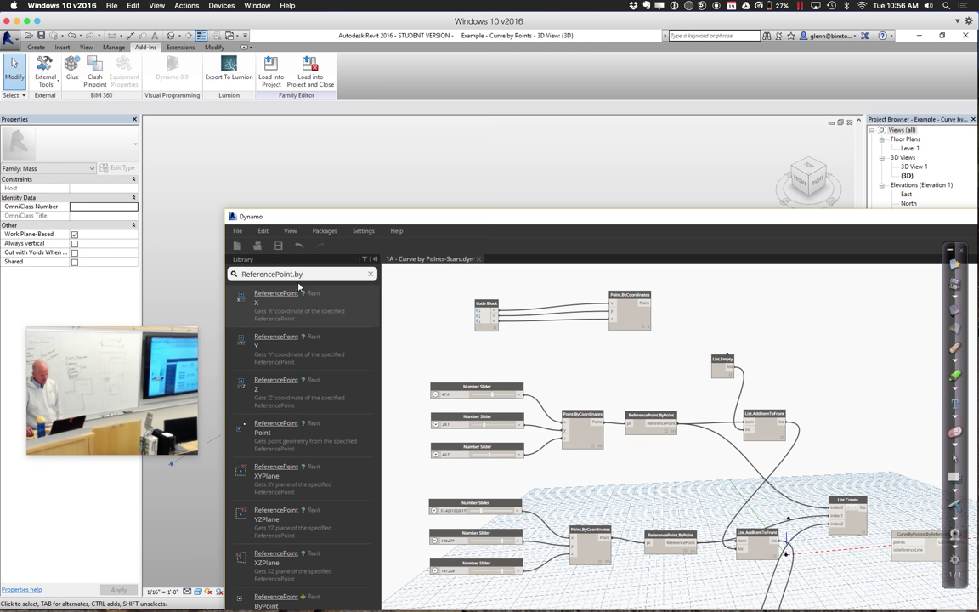
pyautogui.moveTo(295, 315)
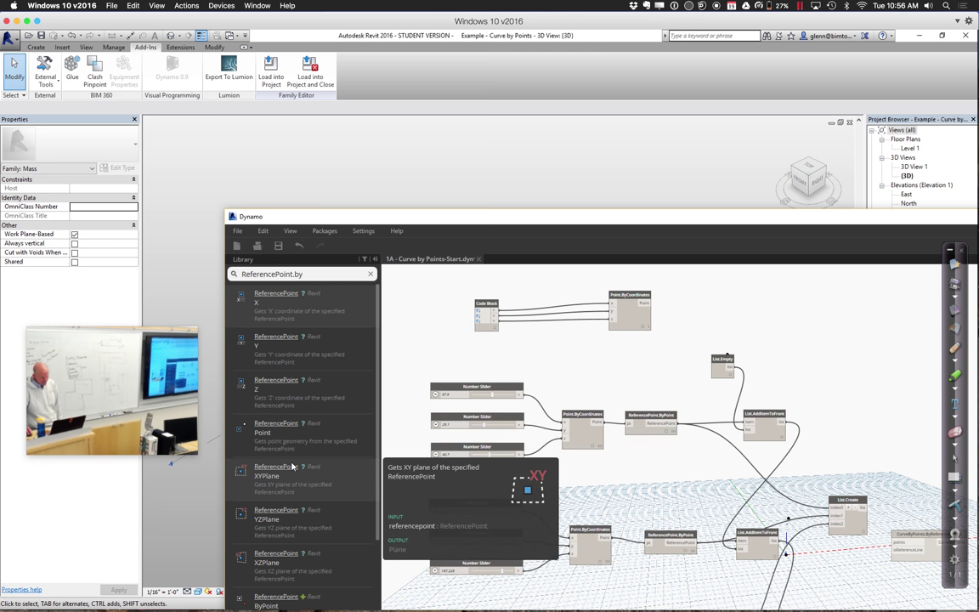
pyautogui.scroll(-3, 289, 471)
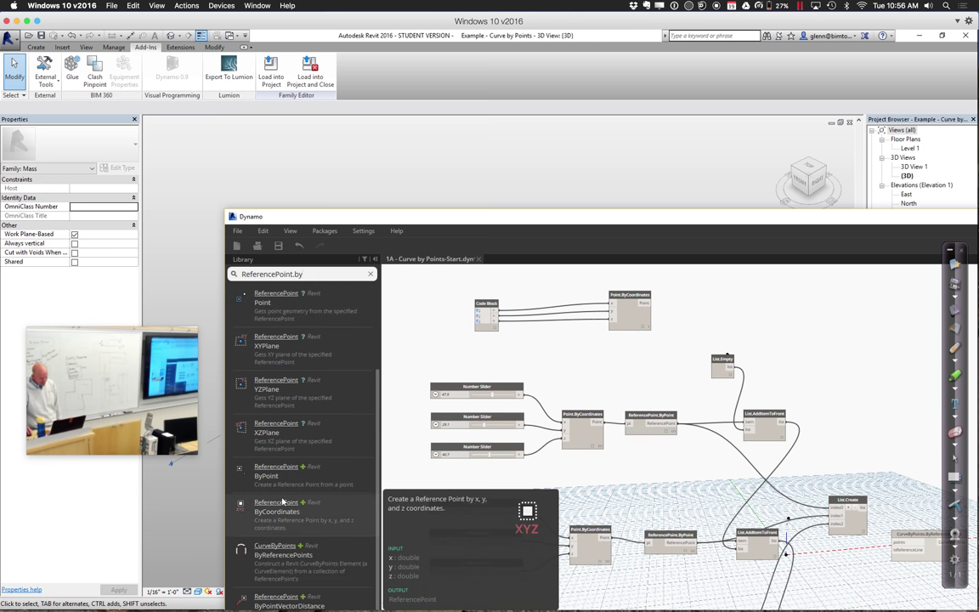
pyautogui.click(266, 475)
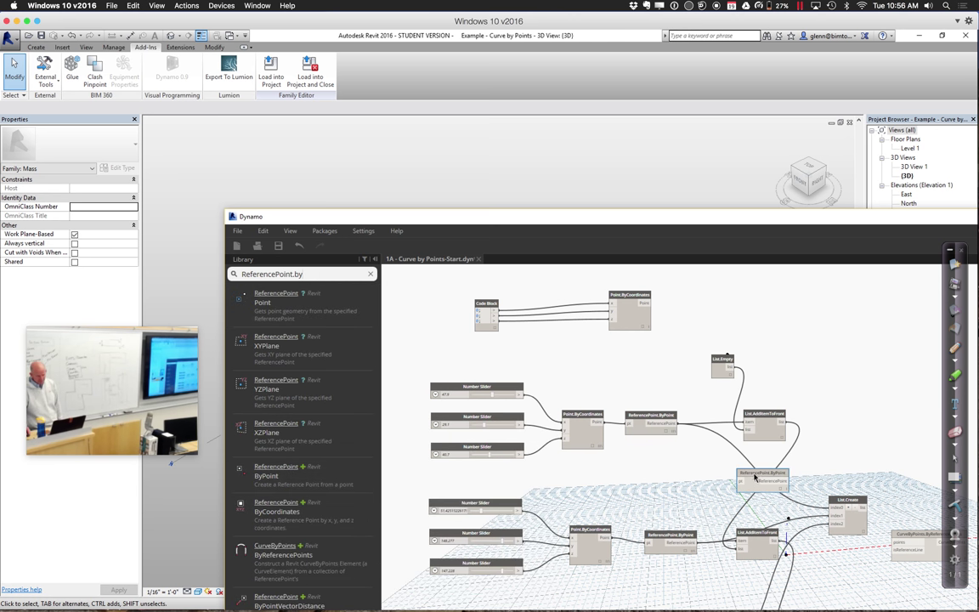
pyautogui.moveTo(754, 477); pyautogui.dragTo(716, 299)
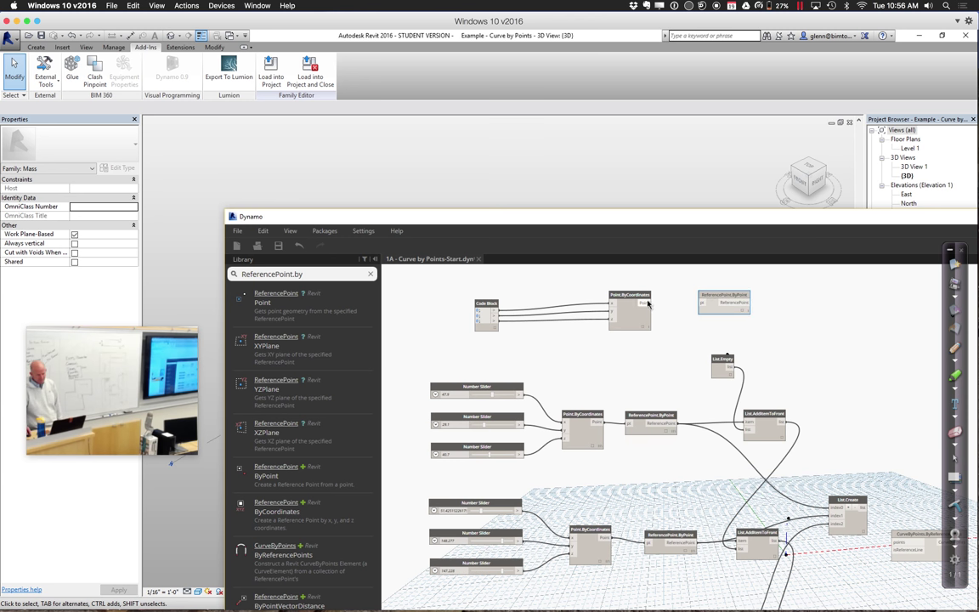
# Step: Connect the new Point.ByCoordinates output to the pt input of ReferencePoint.ByPoint and uncover the Revit 3D view to check the point
pyautogui.moveTo(646, 303); pyautogui.dragTo(712, 309)
pyautogui.click(702, 306)
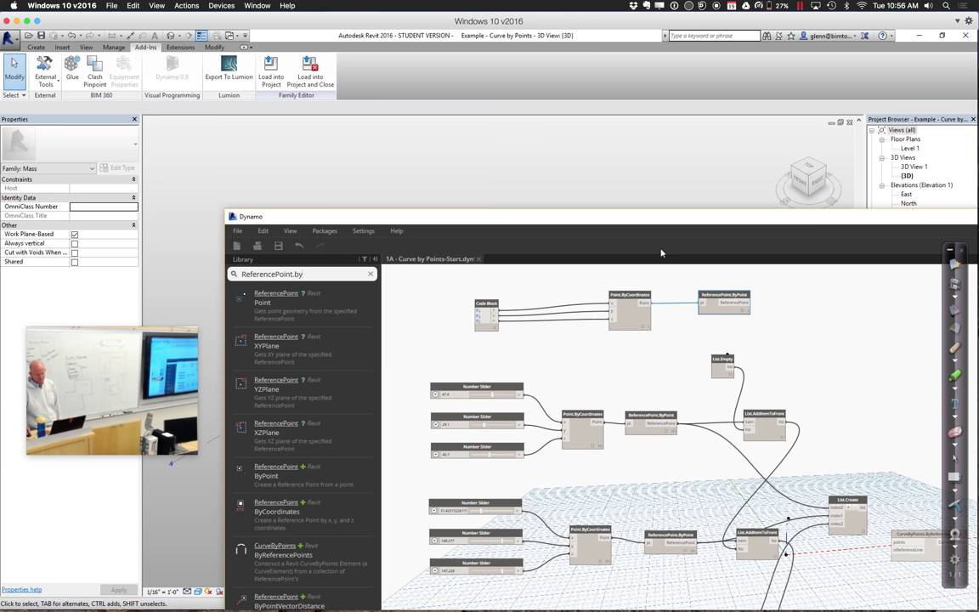
pyautogui.moveTo(644, 226); pyautogui.dragTo(703, 518)
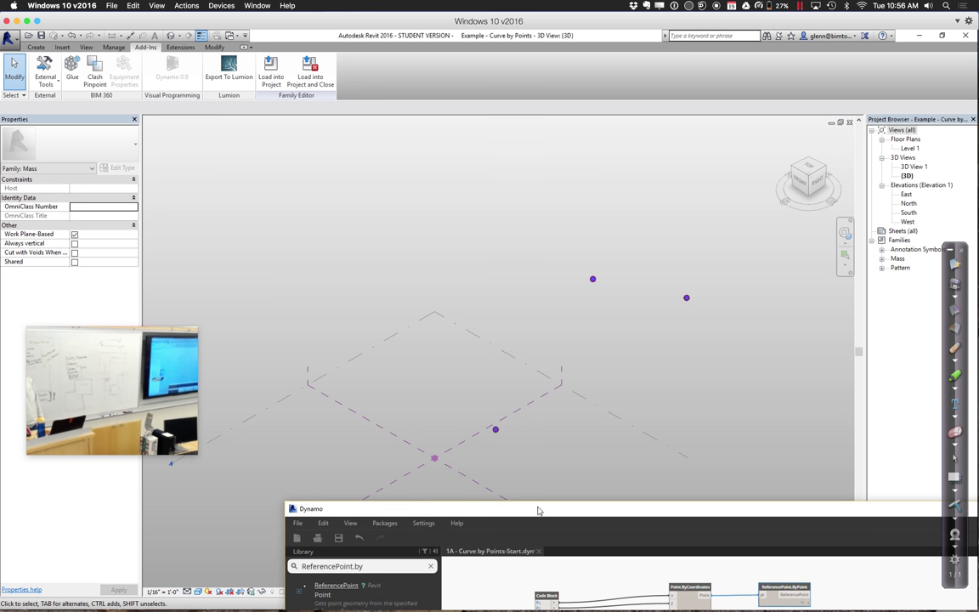
# Step: Bring the Dynamo graph back into view and add a fourth input, index3, to the List.Create node
pyautogui.moveTo(537, 509); pyautogui.dragTo(503, 492)
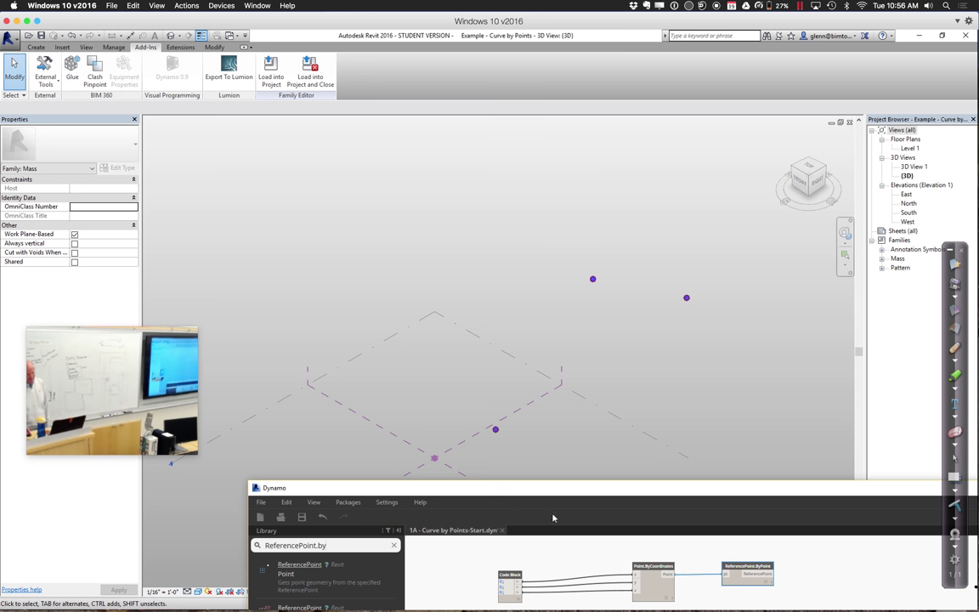
pyautogui.moveTo(571, 498); pyautogui.dragTo(458, 185)
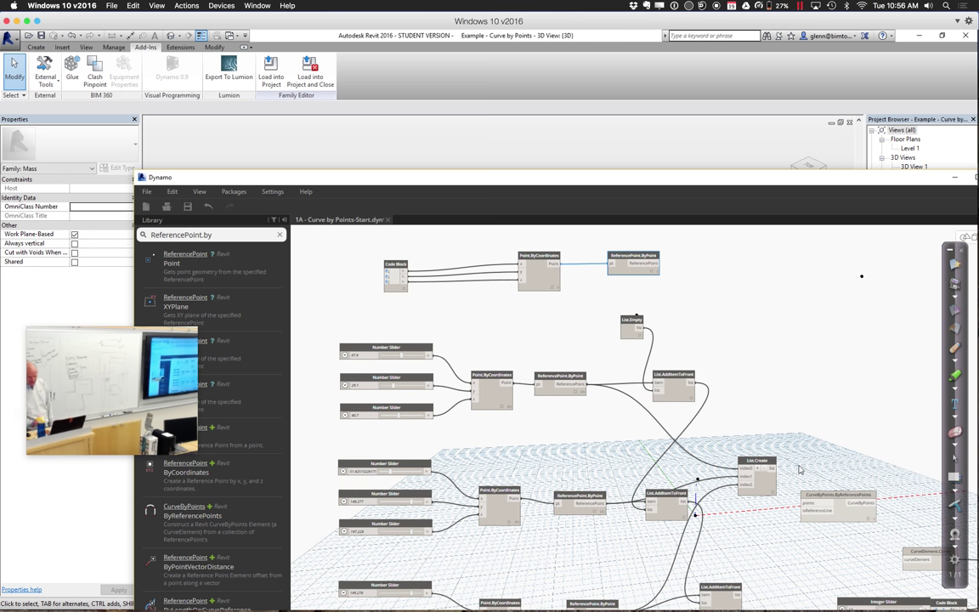
pyautogui.scroll(6, 831, 483)
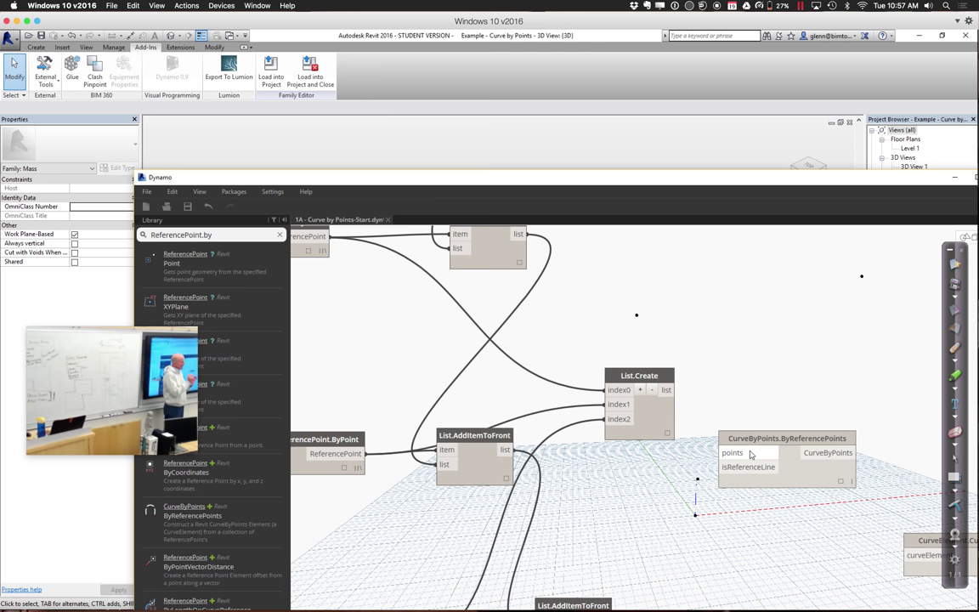
pyautogui.click(640, 389)
pyautogui.scroll(-5, 631, 342)
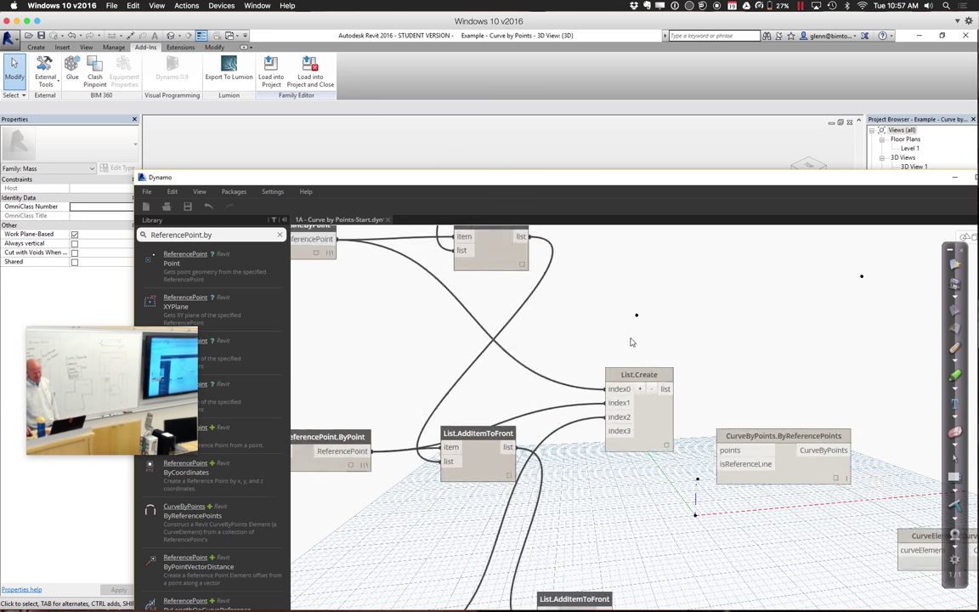
# Step: Wire the origin ReferencePoint.ByPoint output to List.Create index0 and the three slider-driven reference points, in order, to index1, index2 and index3
pyautogui.scroll(-2, 647, 432)
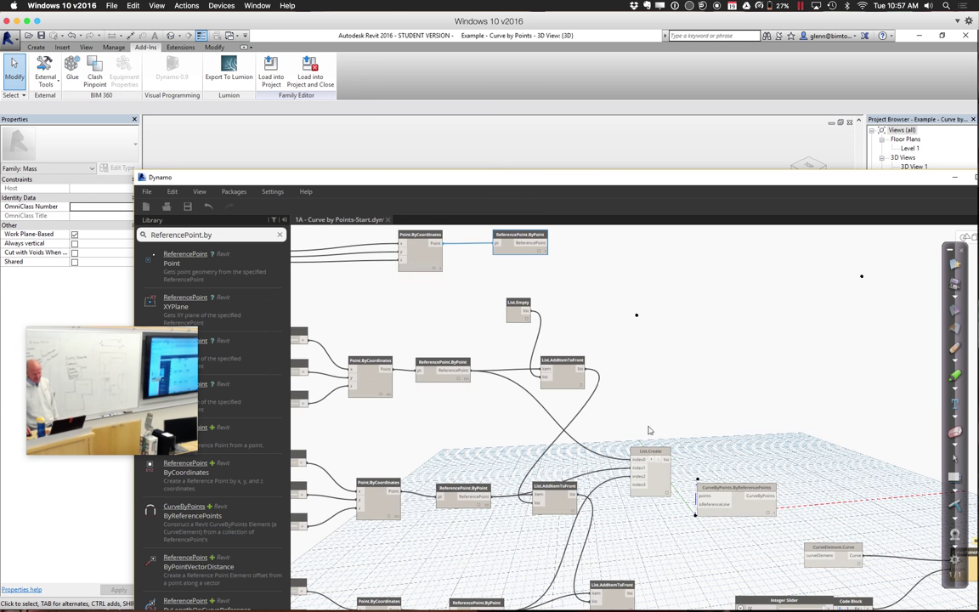
pyautogui.moveTo(548, 248); pyautogui.dragTo(639, 462)
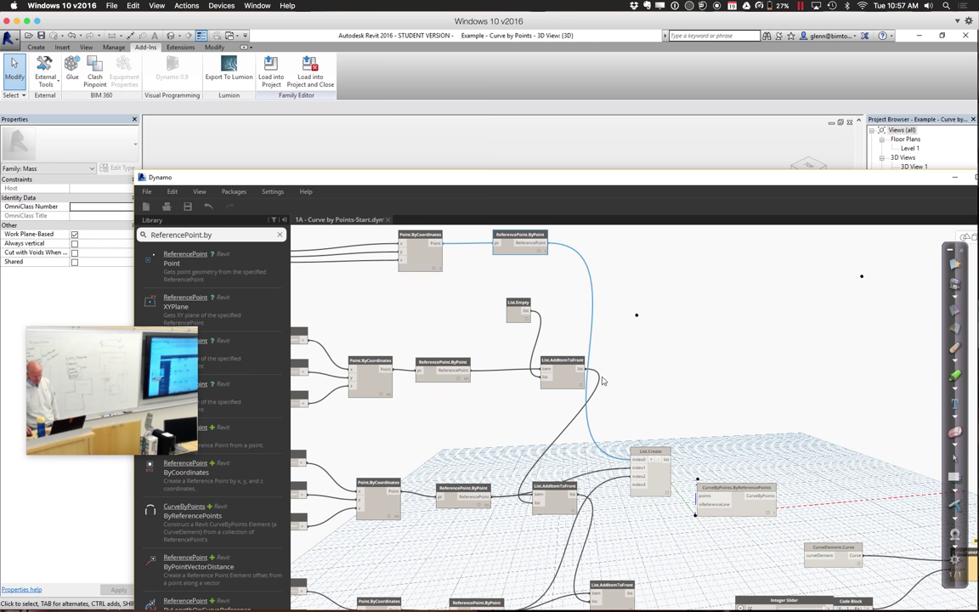
pyautogui.moveTo(463, 379); pyautogui.dragTo(639, 470)
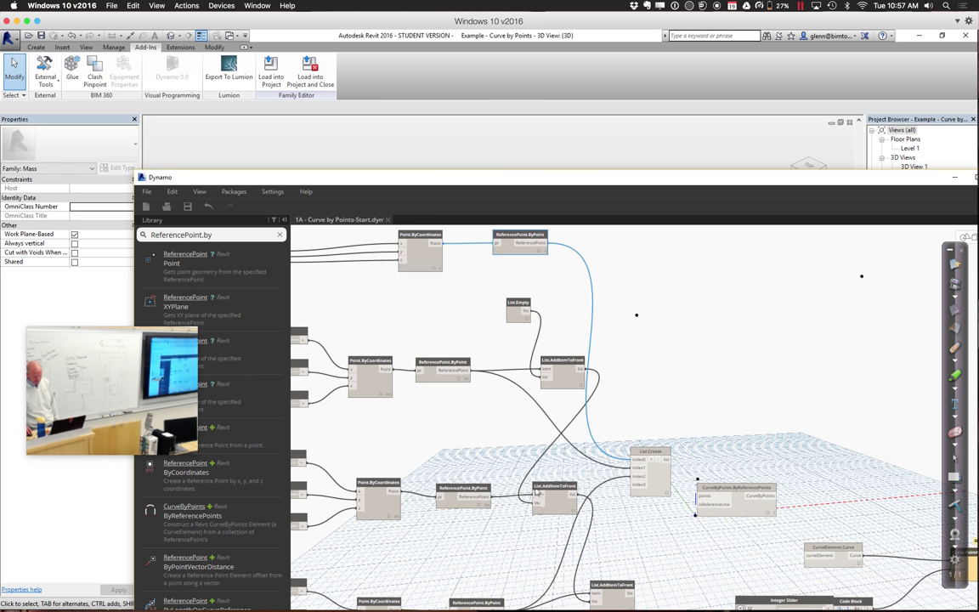
pyautogui.moveTo(577, 490); pyautogui.dragTo(639, 482)
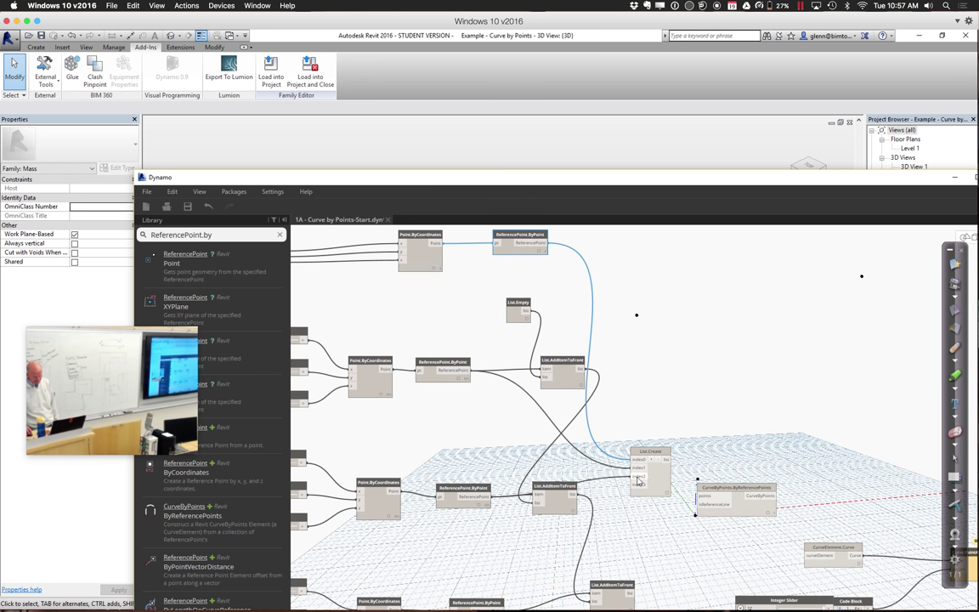
pyautogui.scroll(-3, 610, 457)
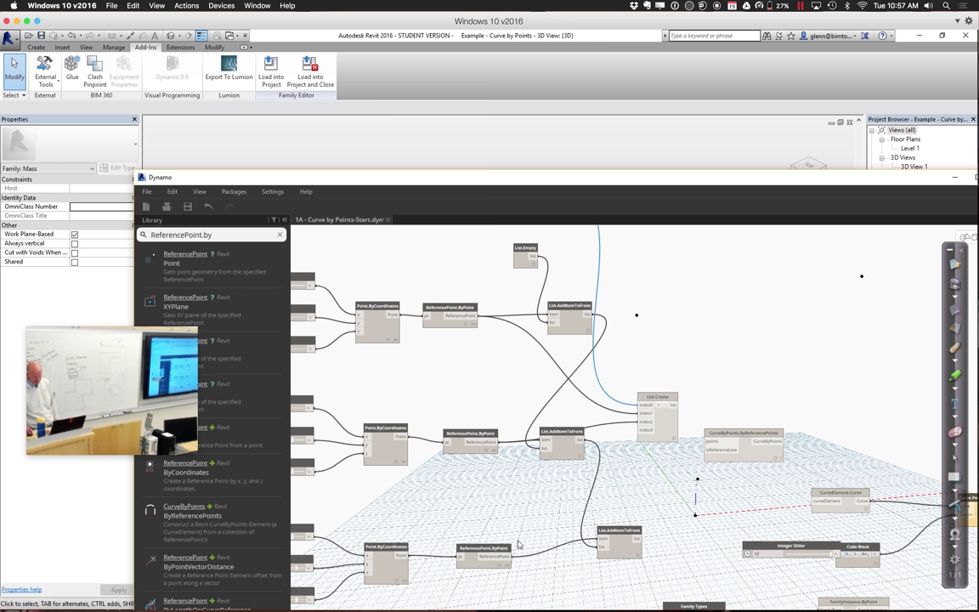
pyautogui.moveTo(508, 554); pyautogui.dragTo(638, 432)
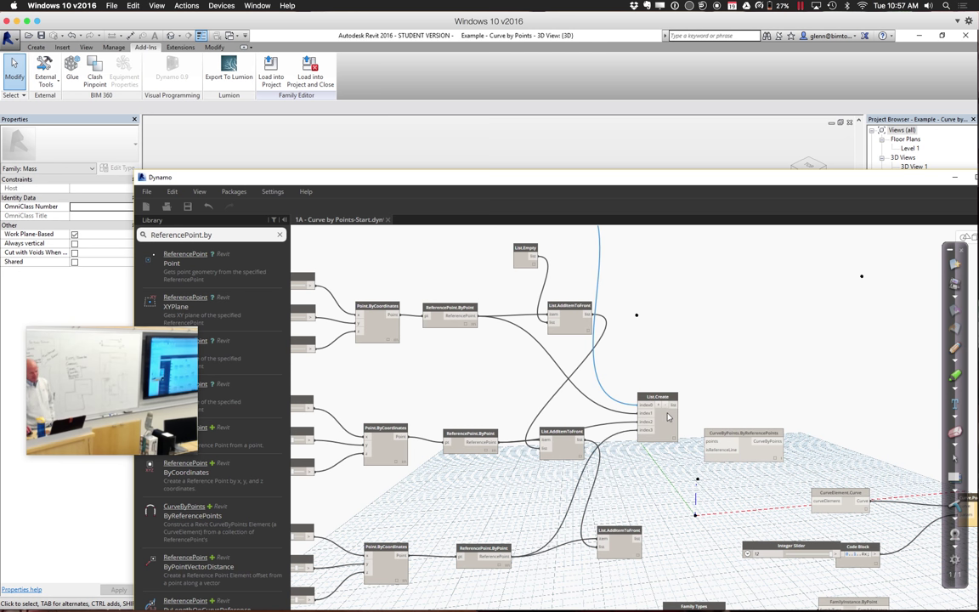
# Step: Remove the three List.AddItemToFront nodes from the graph
pyautogui.rightClick(570, 304)
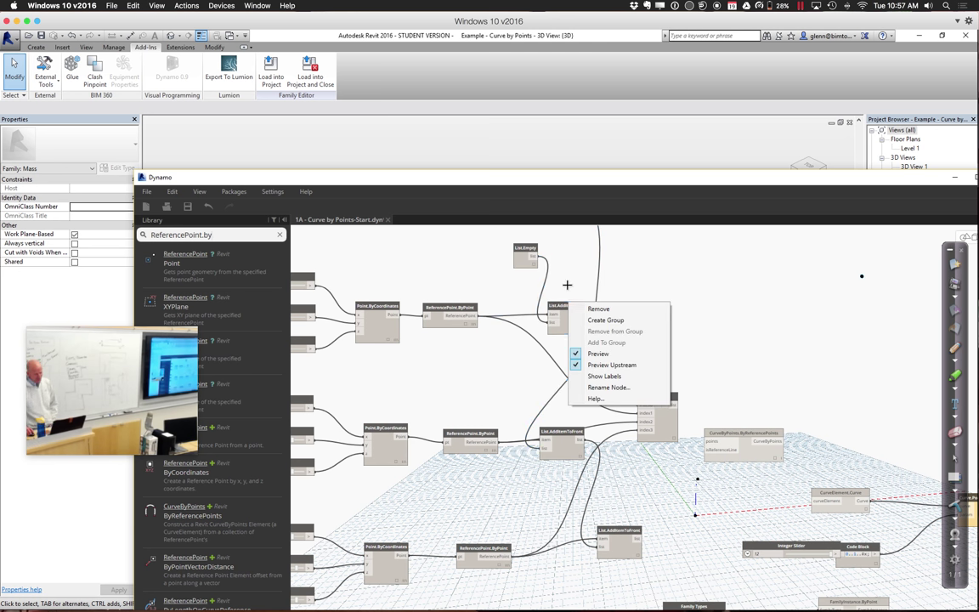
pyautogui.click(567, 286)
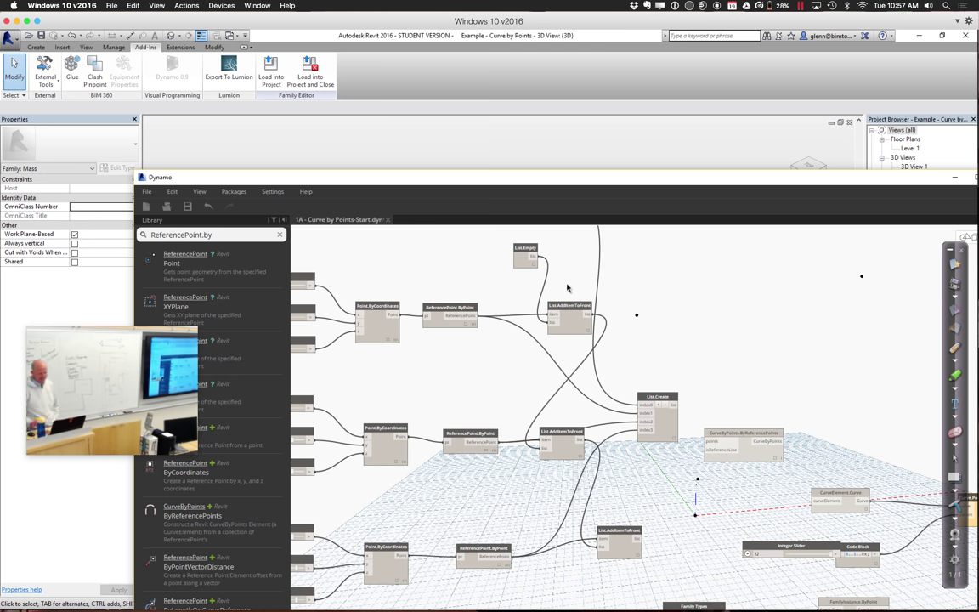
pyautogui.click(551, 313)
pyautogui.rightClick(552, 313)
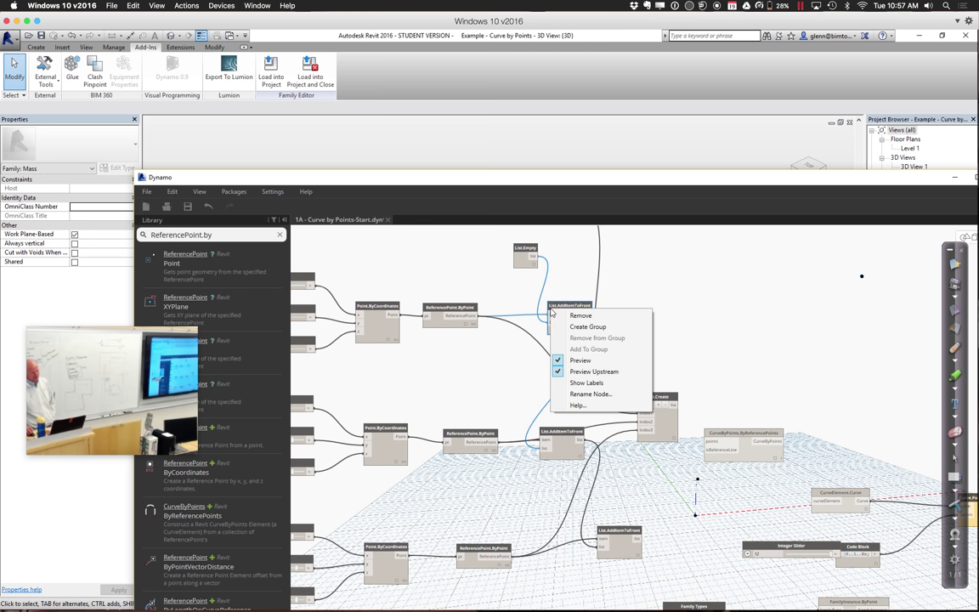
pyautogui.click(581, 315)
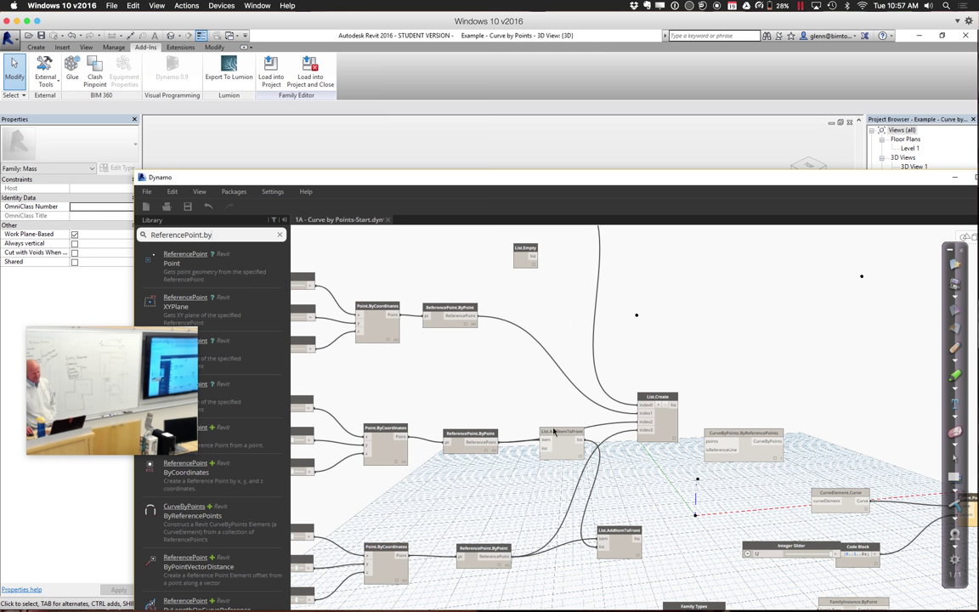
pyautogui.rightClick(557, 437)
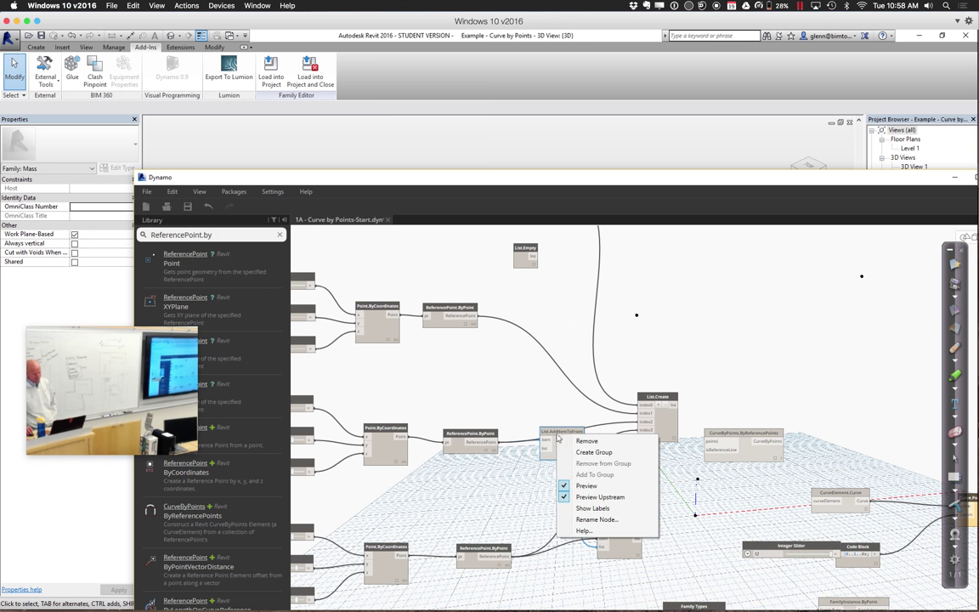
pyautogui.click(585, 440)
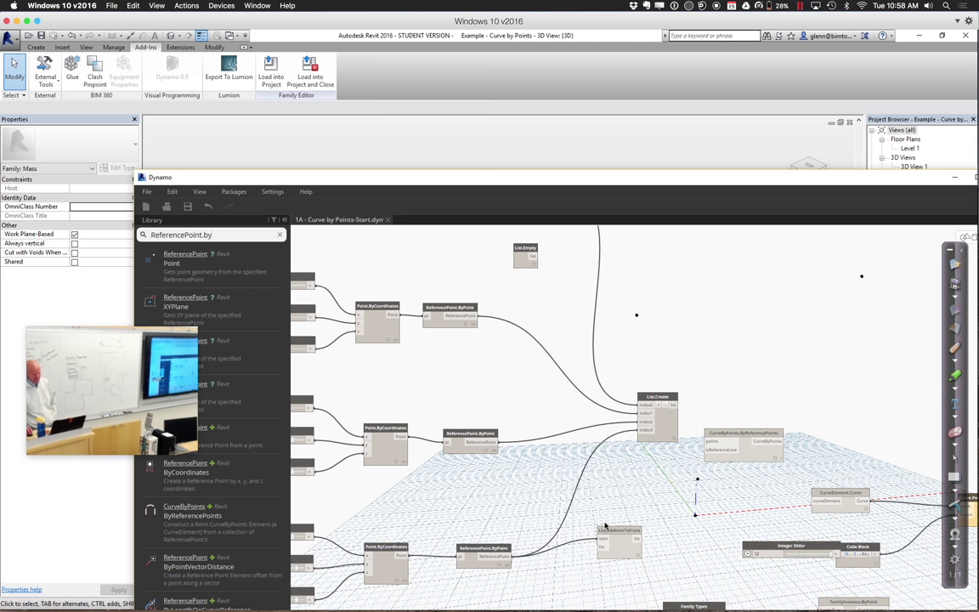
pyautogui.rightClick(607, 528)
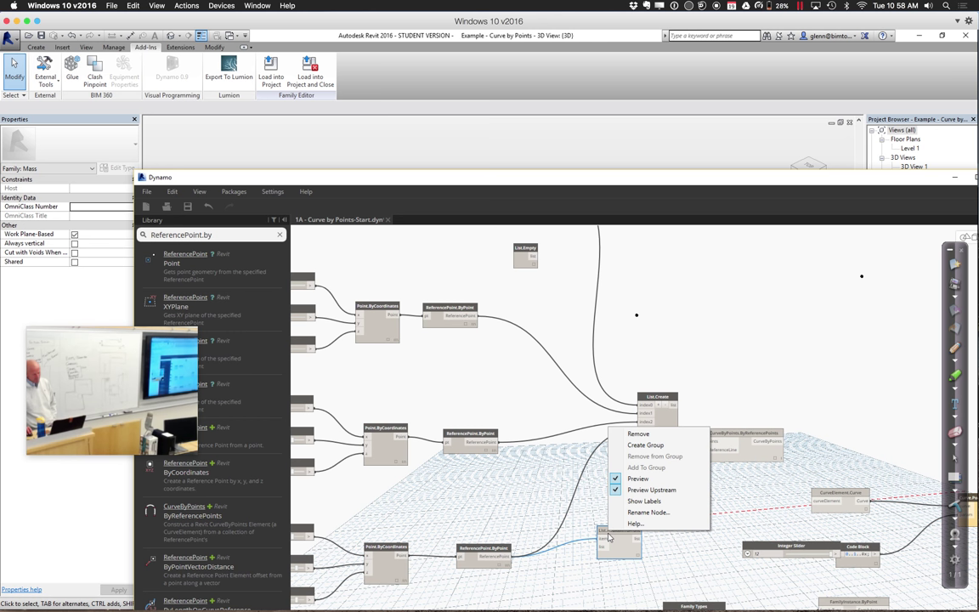
pyautogui.click(651, 435)
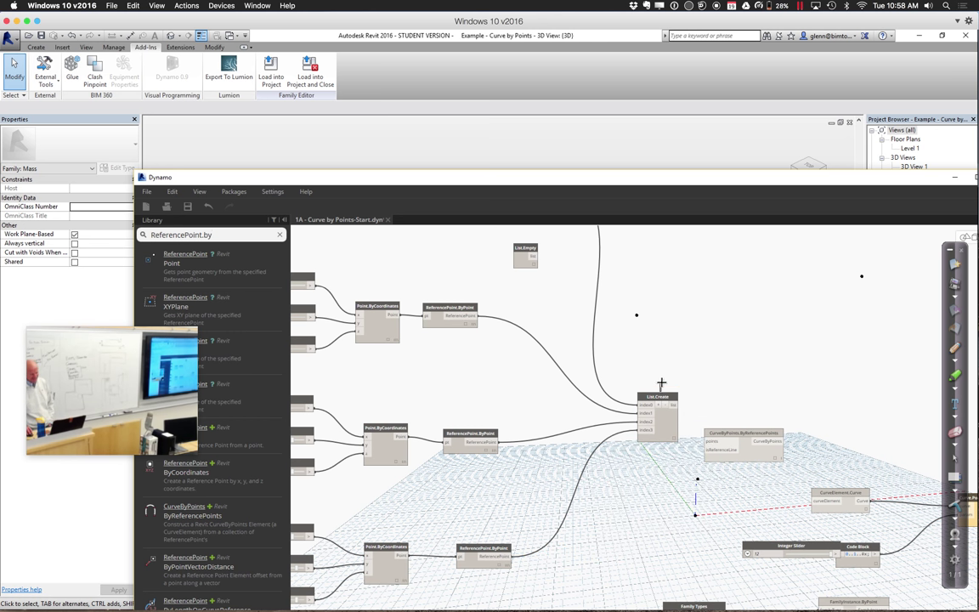
# Step: Connect the List.Create output to the points input of CurveByPoints.ByReferencePoints and uncover the Revit 3D view to check the curve
pyautogui.moveTo(657, 397); pyautogui.dragTo(646, 420)
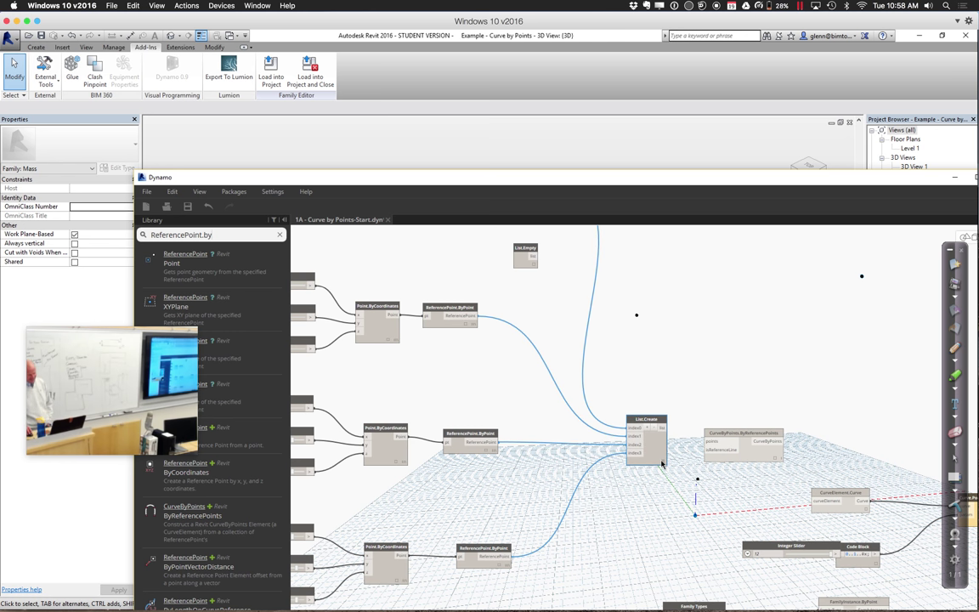
pyautogui.moveTo(662, 464)
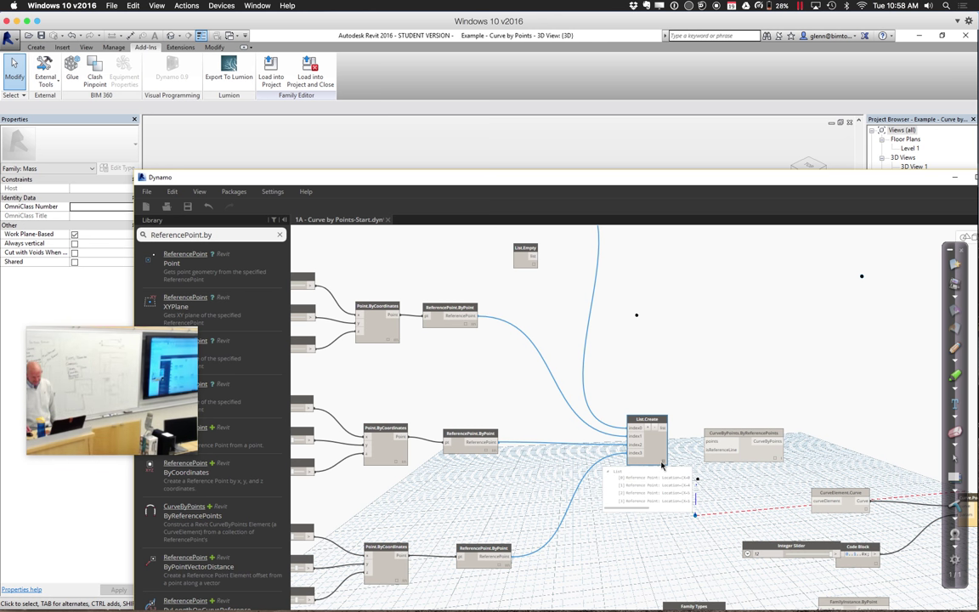
pyautogui.click(664, 427)
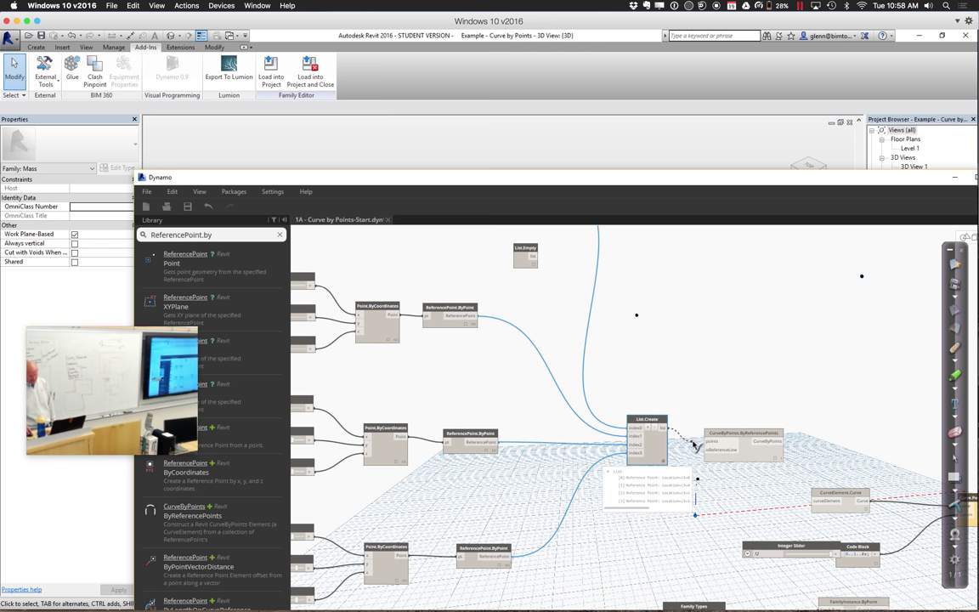
pyautogui.click(704, 442)
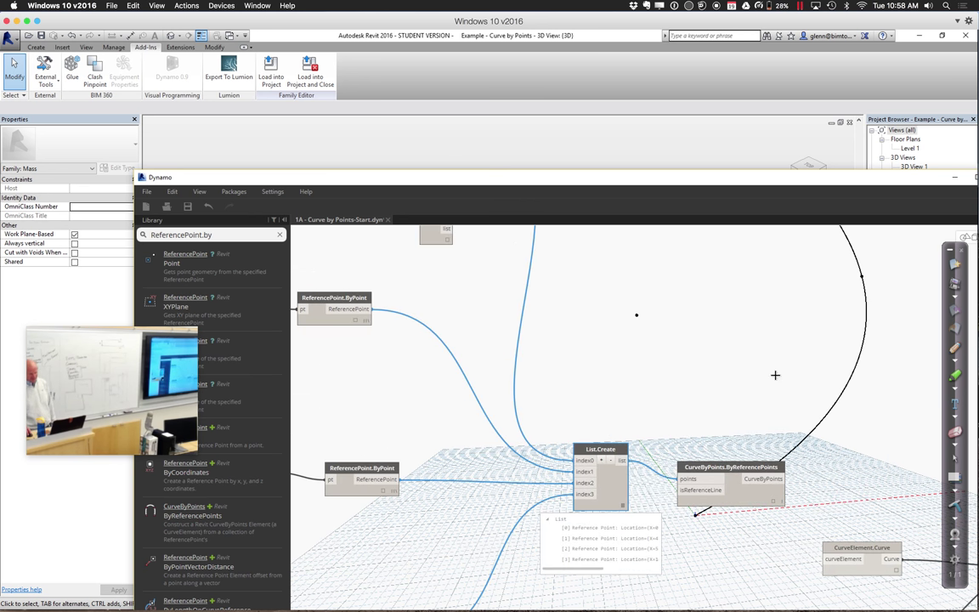
pyautogui.scroll(-1, 772, 381)
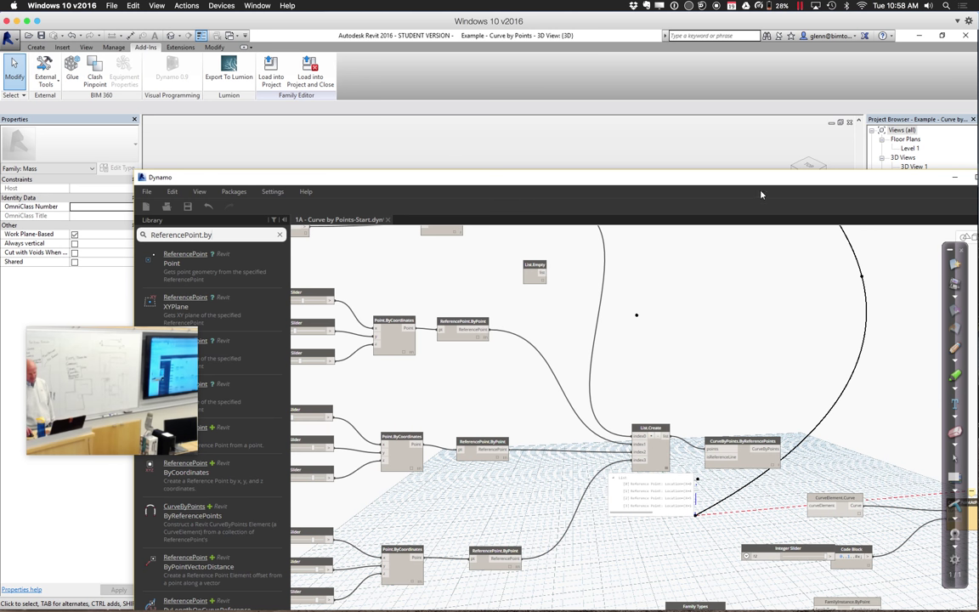
pyautogui.moveTo(754, 192); pyautogui.dragTo(692, 515)
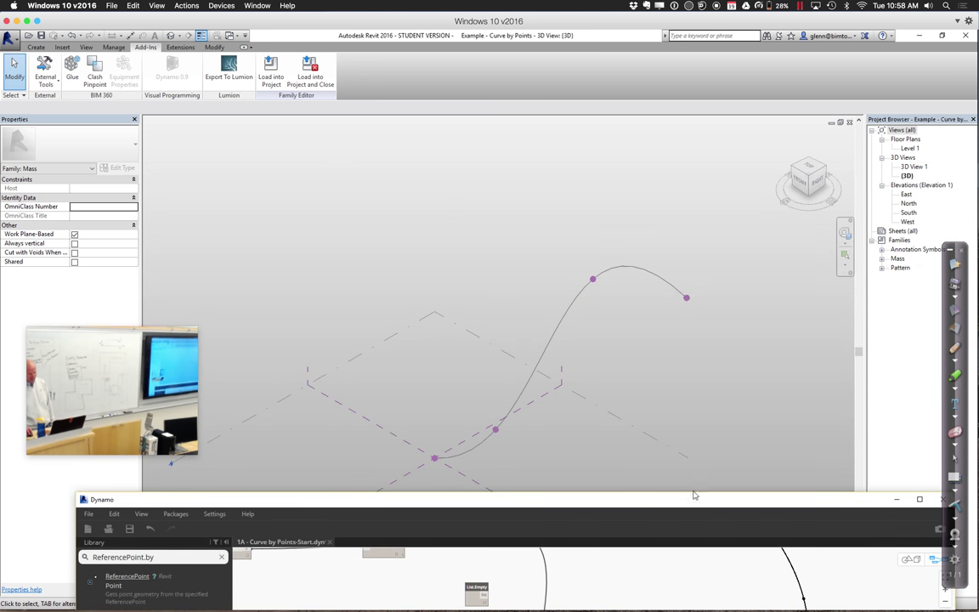
pyautogui.click(675, 433)
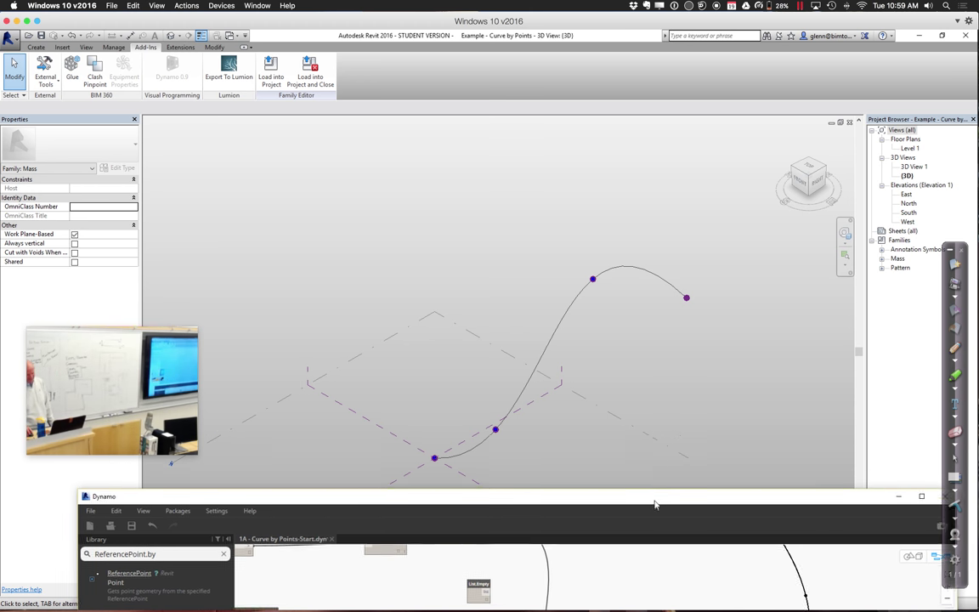
# Step: Return to the Dynamo graph and connect the CurveByPoints output to the curveElement input of CurveElement.Curve
pyautogui.moveTo(655, 503); pyautogui.dragTo(494, 130)
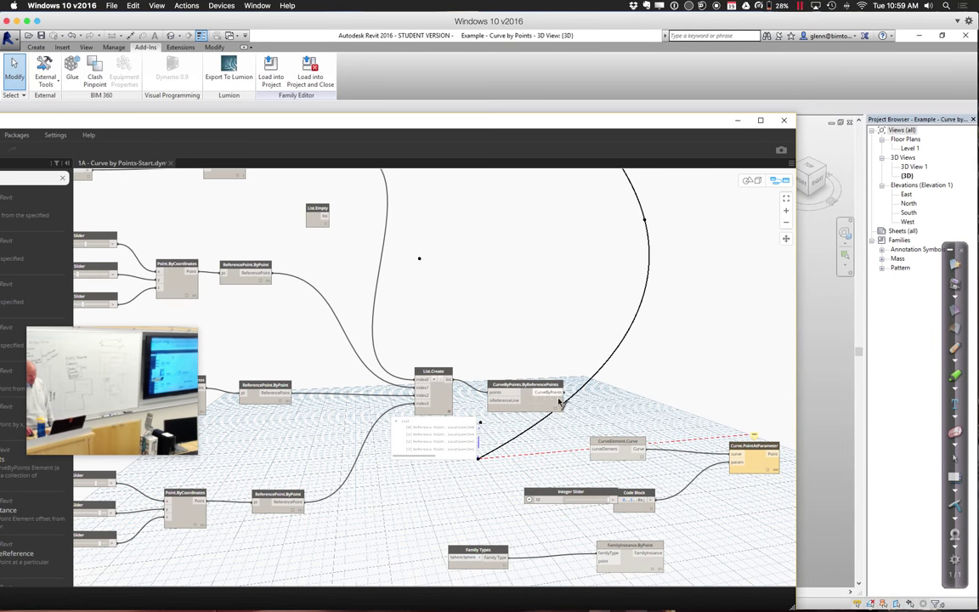
pyautogui.moveTo(559, 402); pyautogui.dragTo(597, 452)
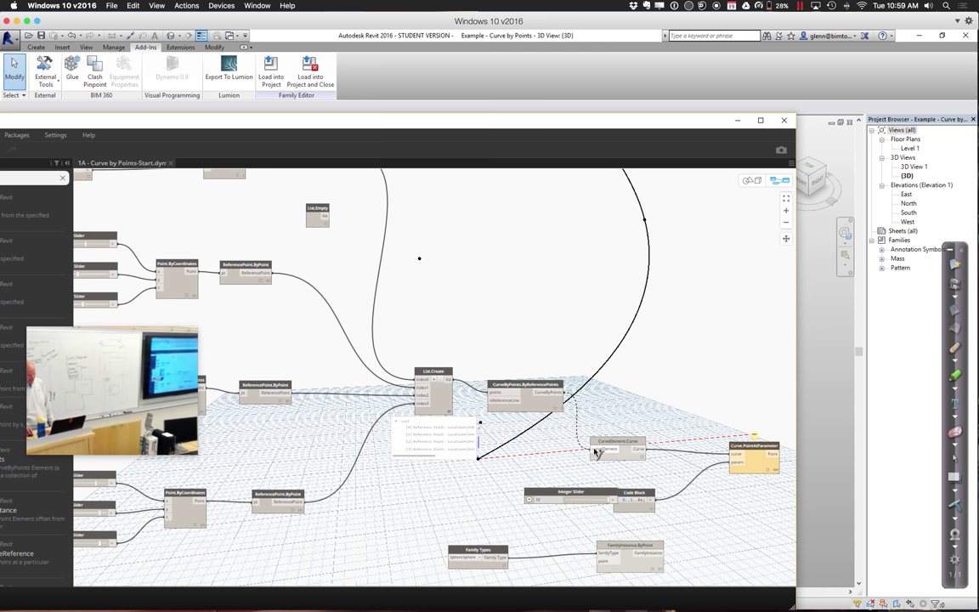
pyautogui.click(596, 452)
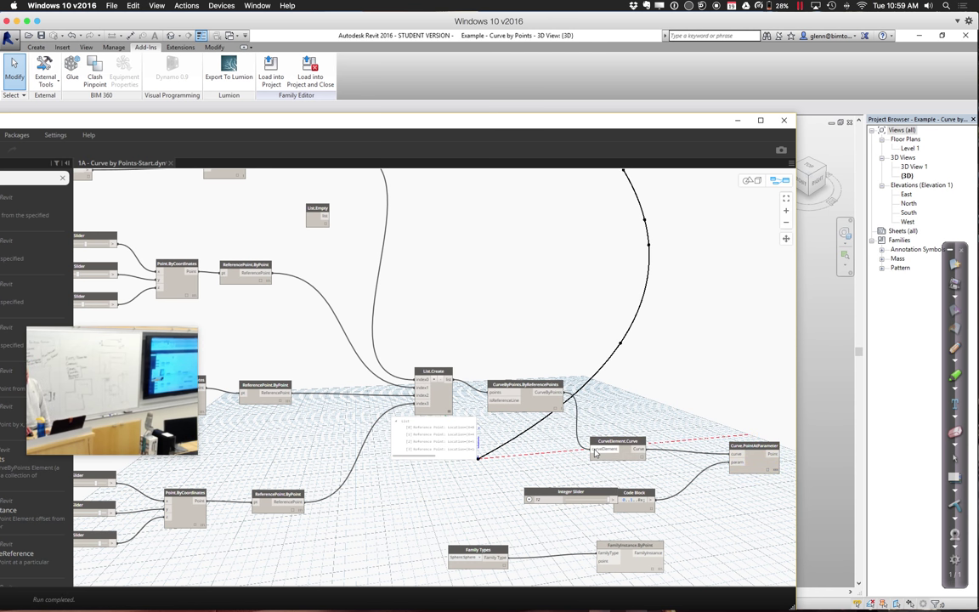
# Step: Move the Integer Slider node clear of its Code Block and uncover the Revit 3D view to check the points along the curve
pyautogui.moveTo(607, 499); pyautogui.dragTo(573, 499)
pyautogui.scroll(3, 579, 517)
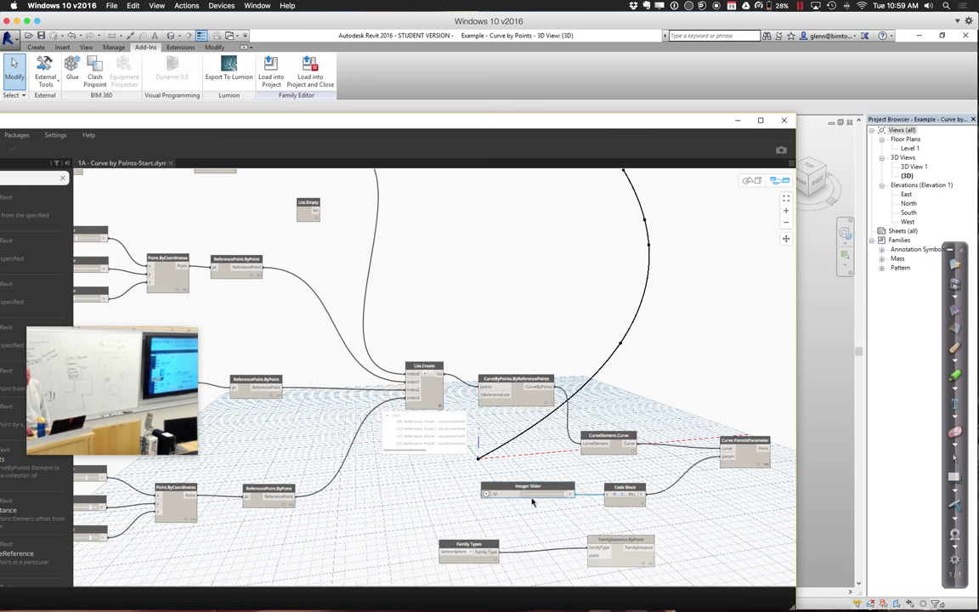
pyautogui.scroll(2, 568, 469)
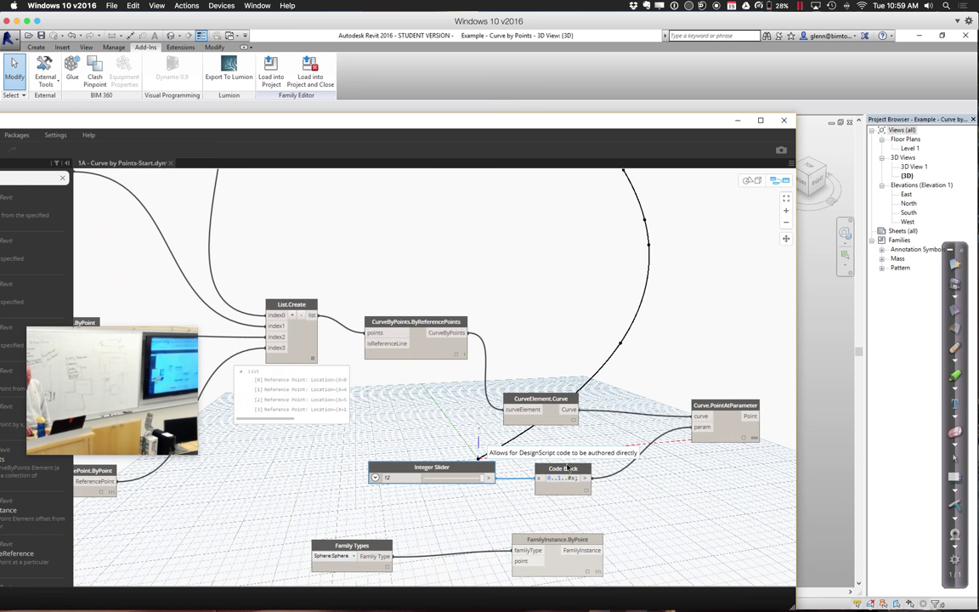
pyautogui.moveTo(667, 455); pyautogui.dragTo(639, 442, button='middle')
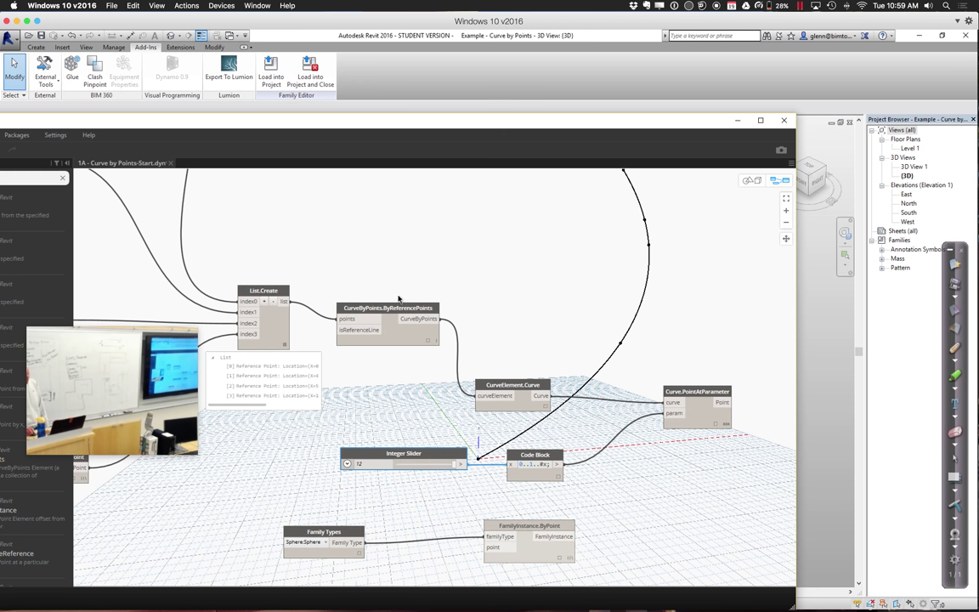
pyautogui.moveTo(411, 119); pyautogui.dragTo(454, 584)
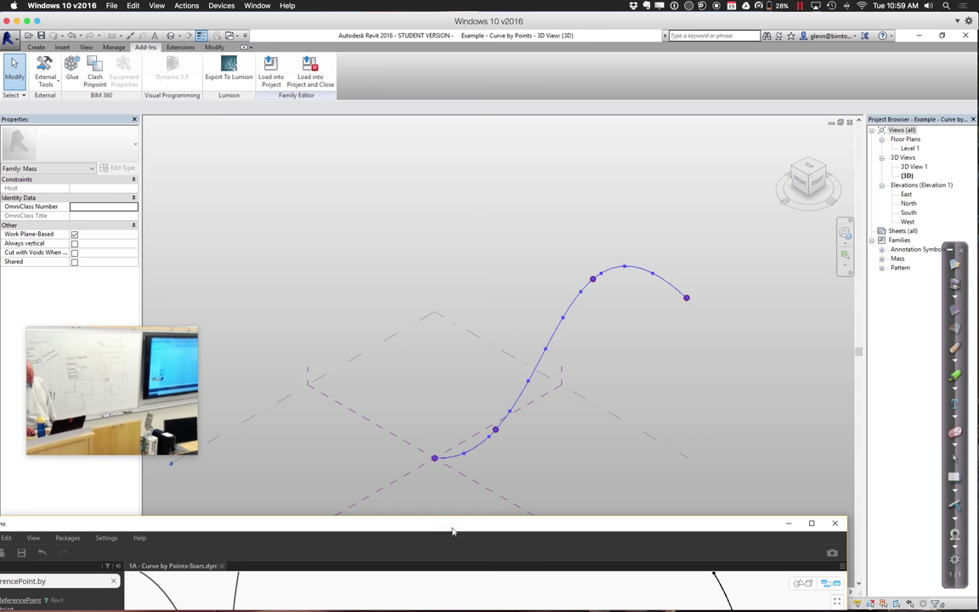
# Step: Raise the Integer Slider value to place more points along the curve and uncover the Revit 3D view to inspect them
pyautogui.moveTo(452, 531); pyautogui.dragTo(547, 46)
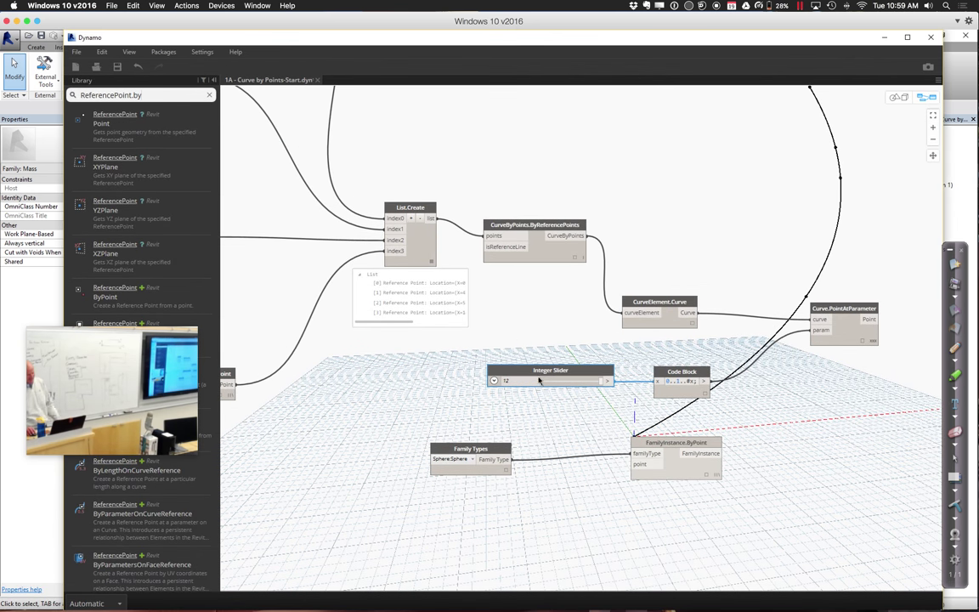
pyautogui.moveTo(539, 380); pyautogui.dragTo(584, 476)
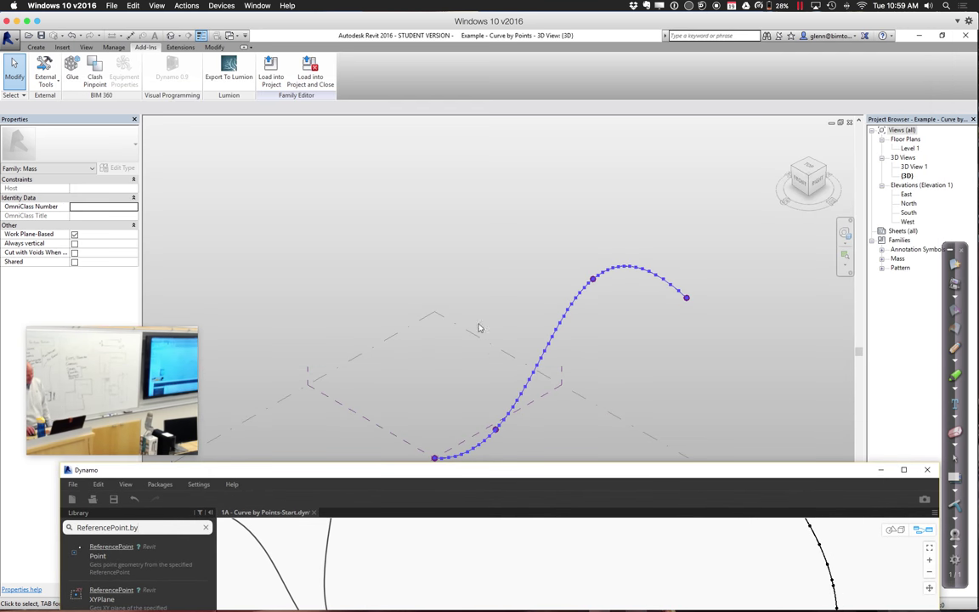
pyautogui.click(466, 286)
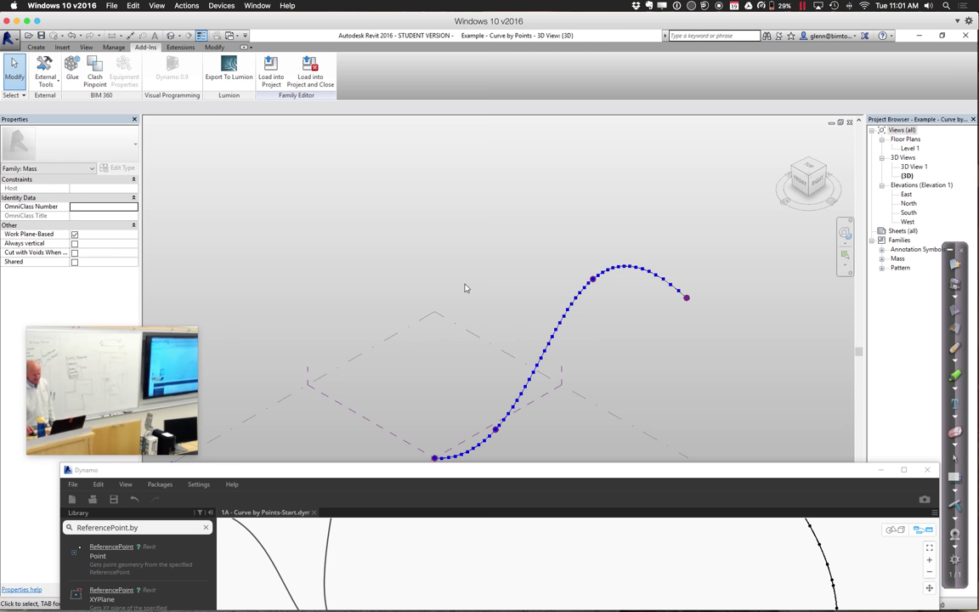
# Step: Connect the Curve.PointAtParameter output to the point input of FamilyInstance.ByPoint, and uncover the Revit 3D view to check the placed spheres
pyautogui.moveTo(471, 474); pyautogui.dragTo(479, 45)
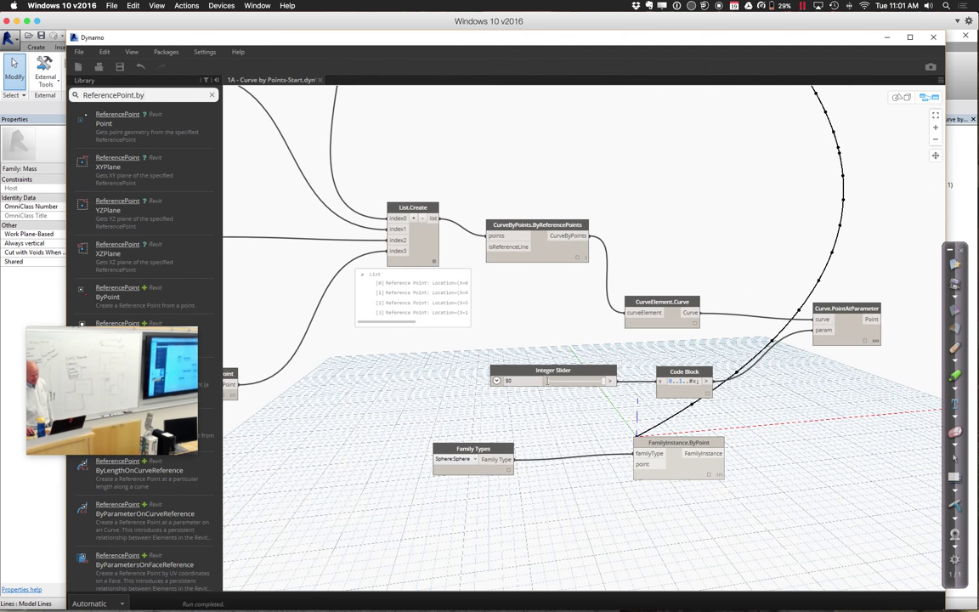
pyautogui.click(497, 382)
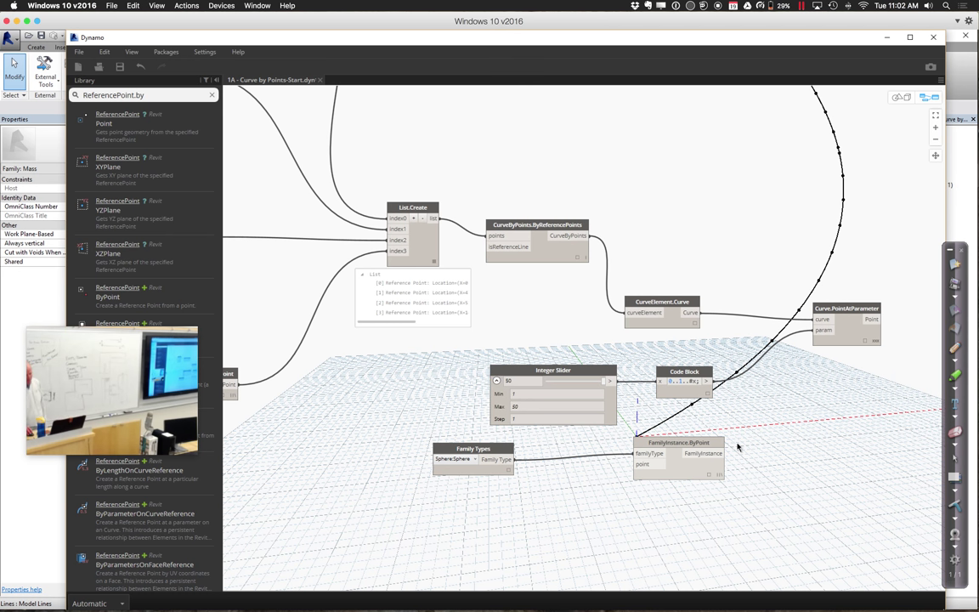
pyautogui.moveTo(714, 446); pyautogui.dragTo(872, 453)
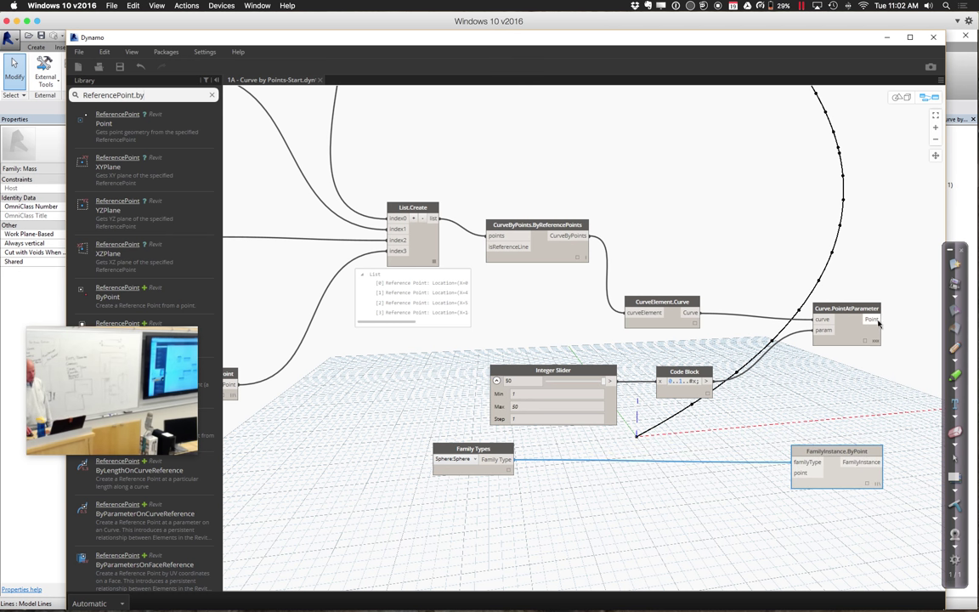
pyautogui.moveTo(878, 321); pyautogui.dragTo(797, 474)
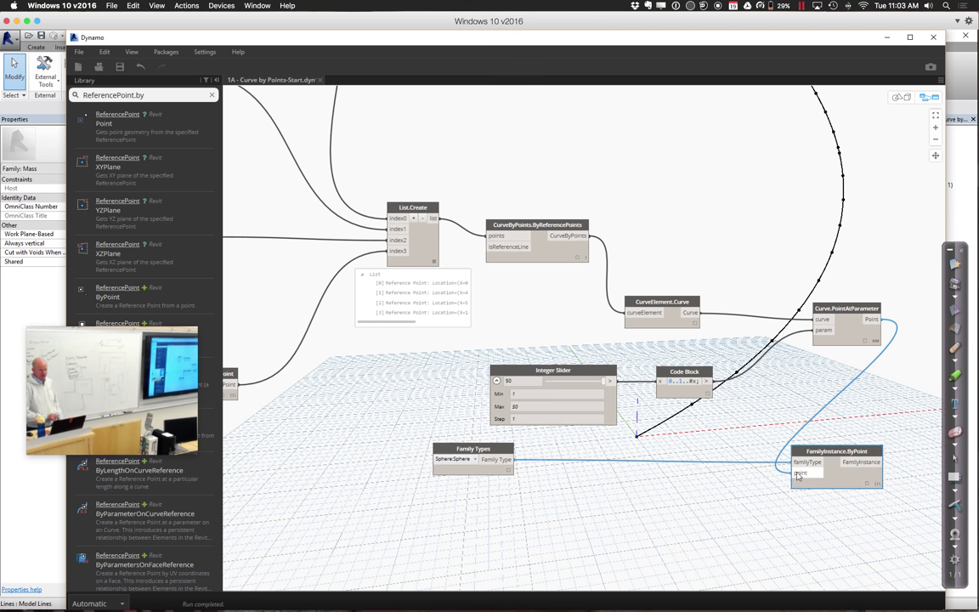
pyautogui.doubleClick(685, 41)
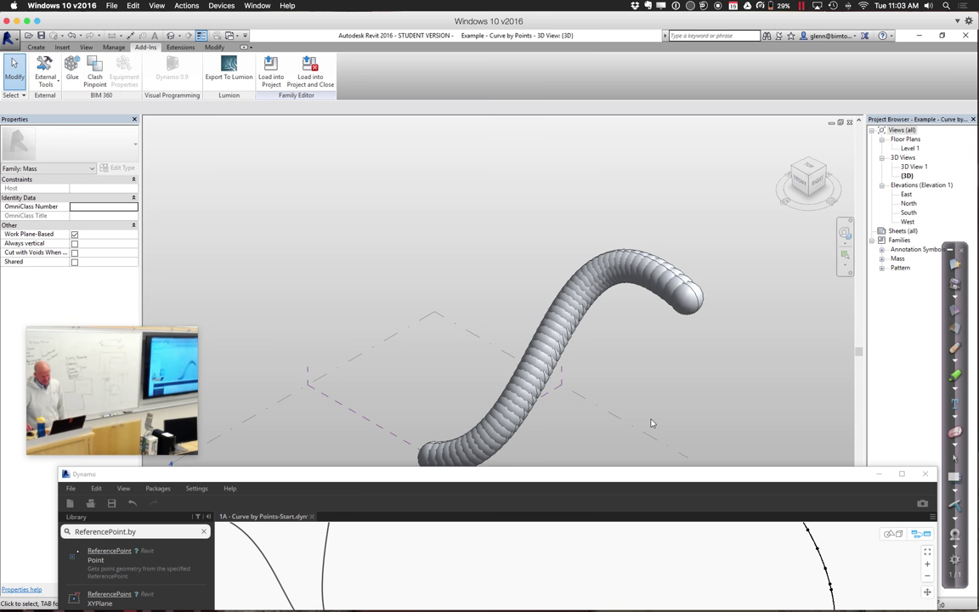
# Step: Lower the fourth point's z Number Slider to 89.3 in the Dynamo graph and uncover the Revit 3D view to inspect the reshaped curve
pyautogui.moveTo(593, 474); pyautogui.dragTo(764, 328)
pyautogui.hscroll(-10, 637, 488)
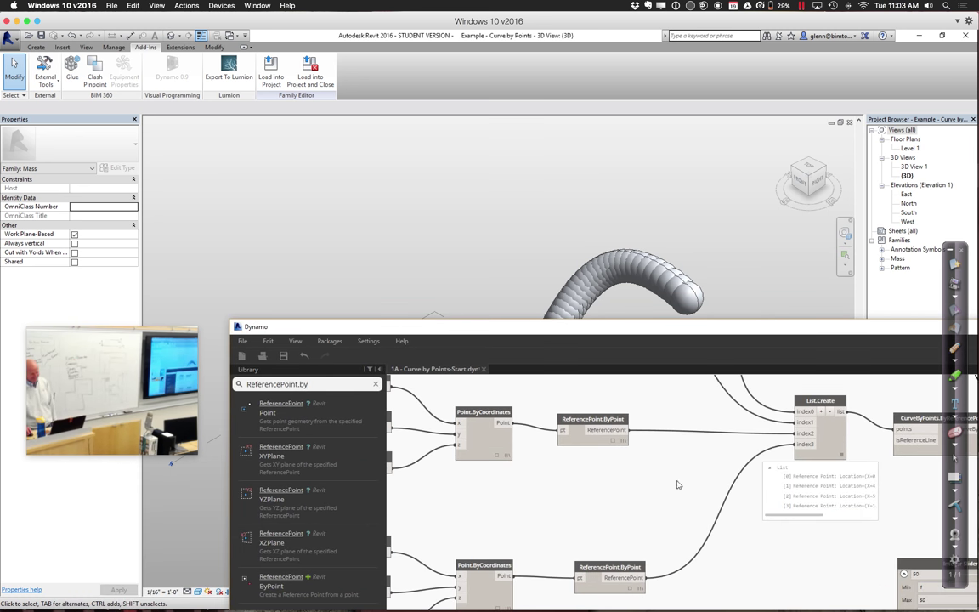
pyautogui.hscroll(-5, 670, 482)
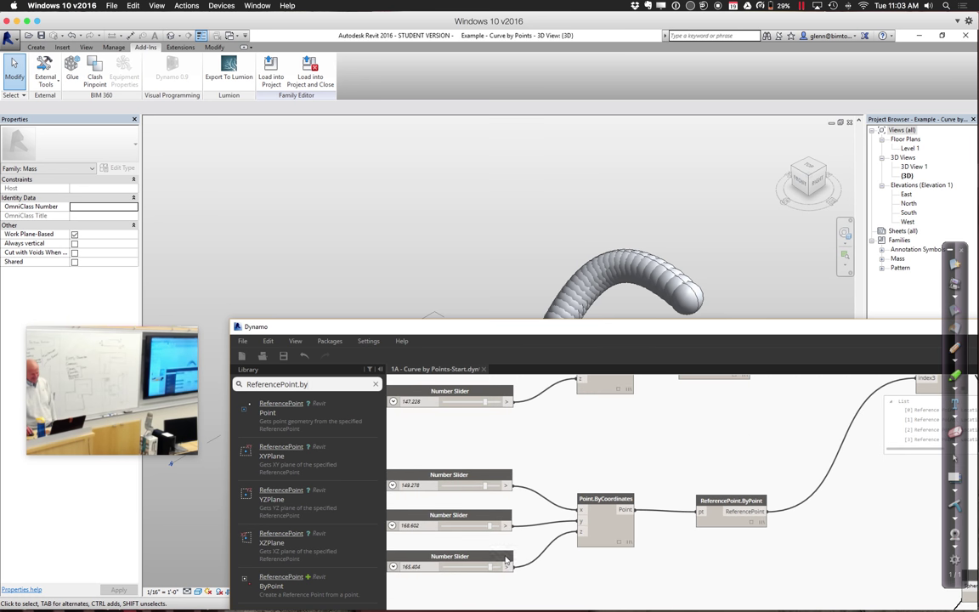
pyautogui.moveTo(491, 568); pyautogui.dragTo(466, 568)
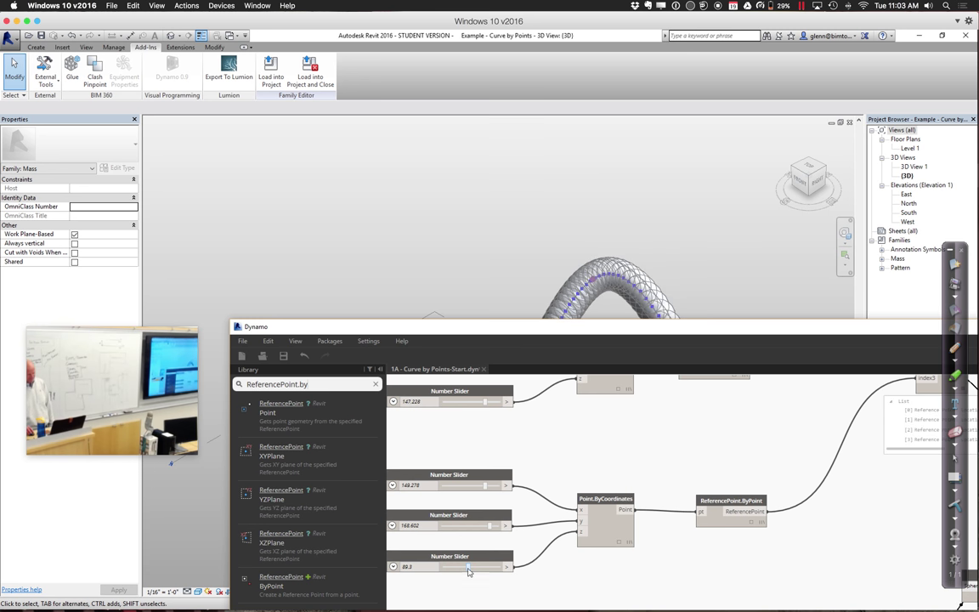
pyautogui.moveTo(629, 328); pyautogui.dragTo(631, 471)
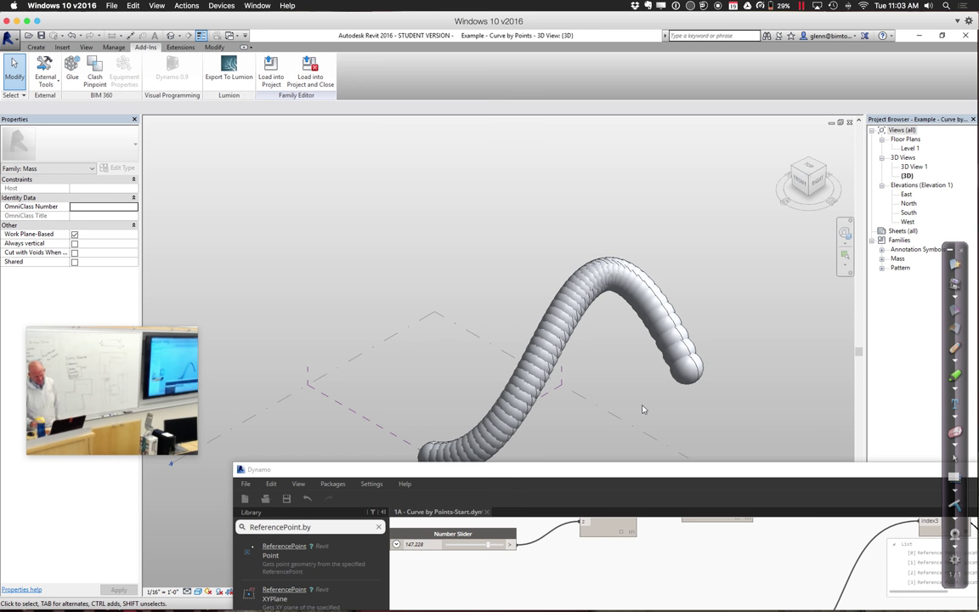
# Step: Switch to the Mindomo mind map and collapse the Example 5.1 topic to show the list of example topics
pyautogui.hotkey('ctrl', 'Left')
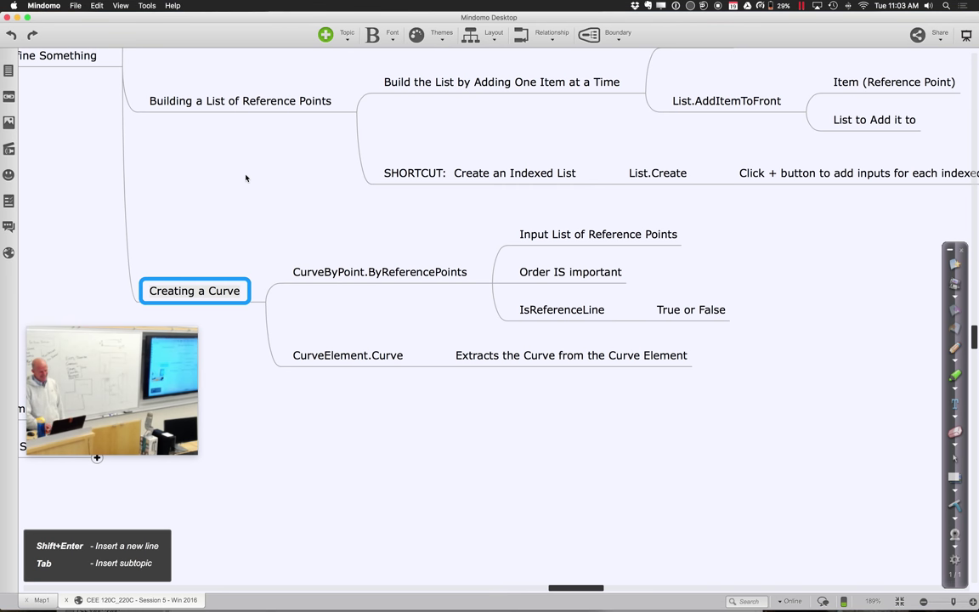
pyautogui.scroll(2, 246, 178)
pyautogui.hscroll(-5, 246, 178)
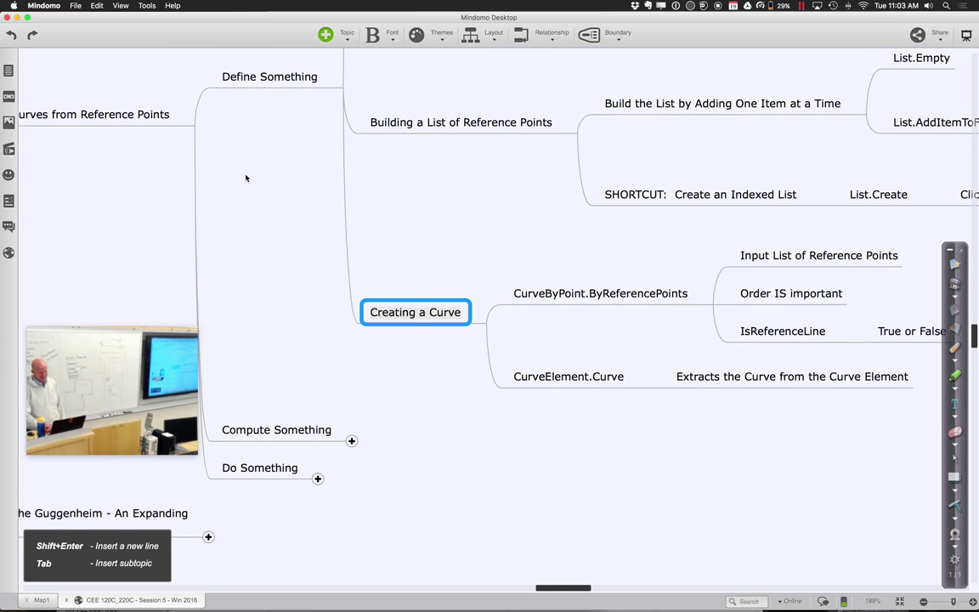
pyautogui.scroll(-2, 245, 178)
pyautogui.hscroll(-3, 245, 178)
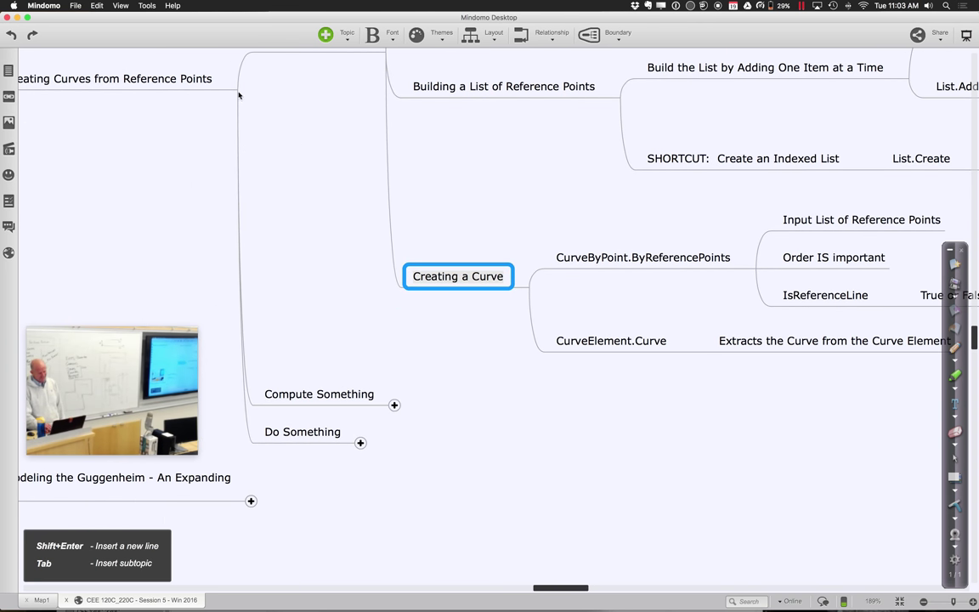
pyautogui.click(231, 91)
pyautogui.click(232, 92)
pyautogui.click(237, 92)
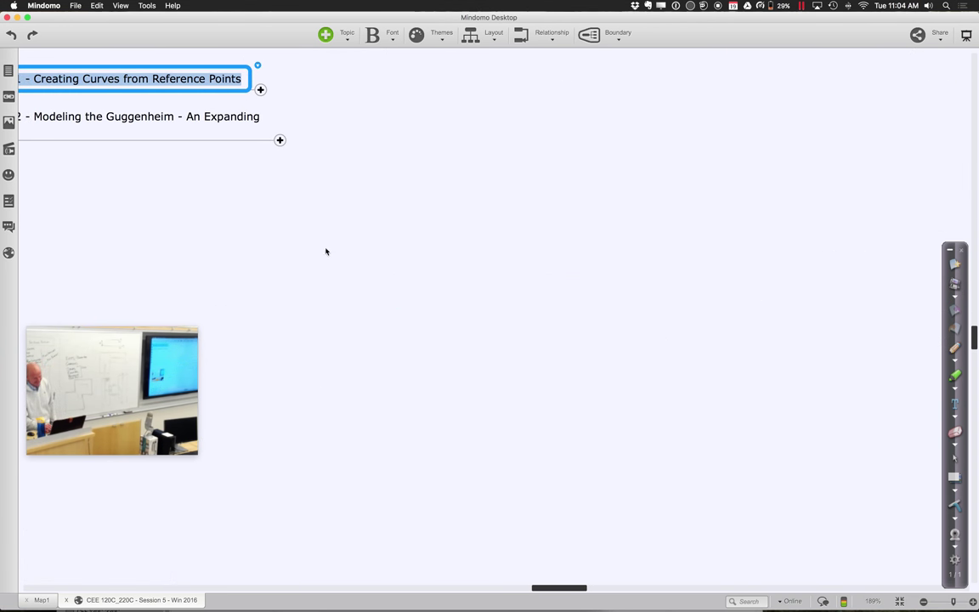
pyautogui.scroll(3, 325, 252)
pyautogui.hscroll(-3, 325, 252)
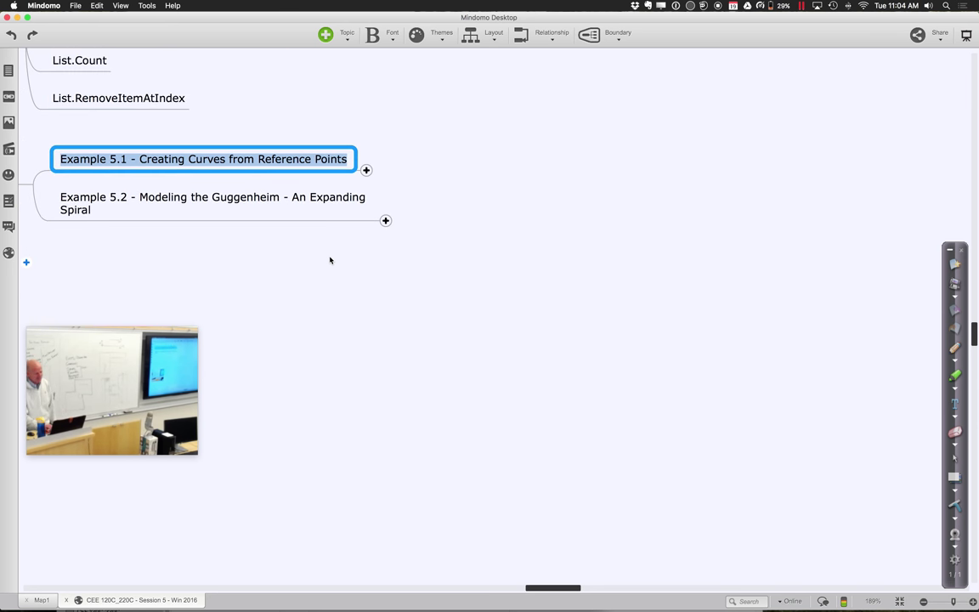
pyautogui.hscroll(-6, 330, 260)
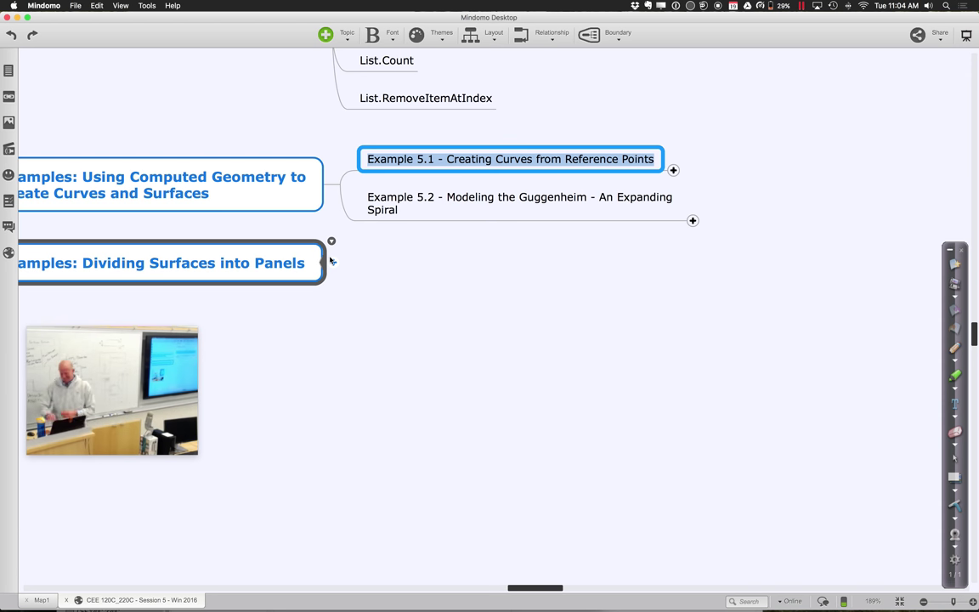
# Step: Switch to Google Chrome and open a new browser tab
pyautogui.press('super+Tab')
pyautogui.hotkey('ctrl', 'Right')
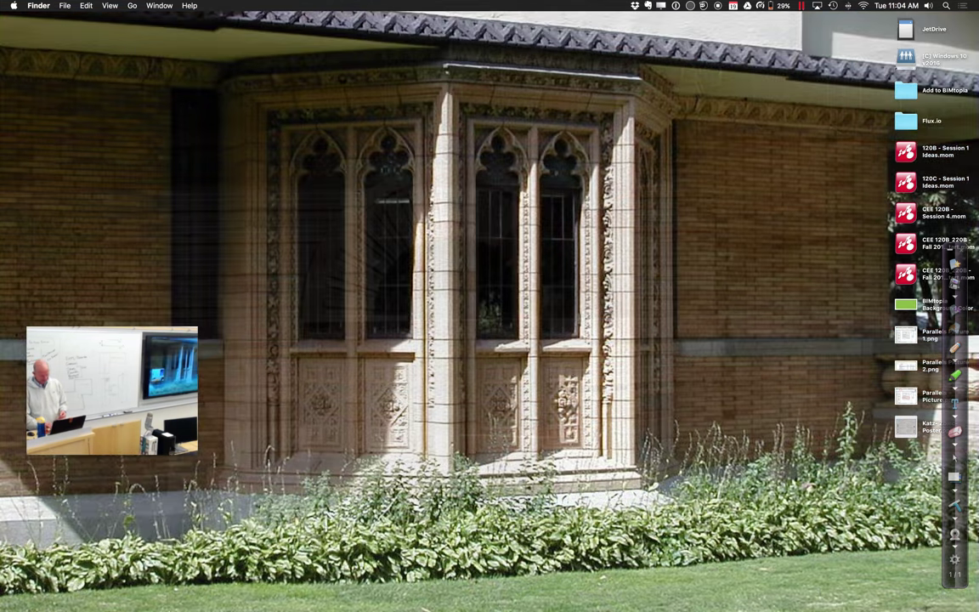
pyautogui.moveTo(263, 593)
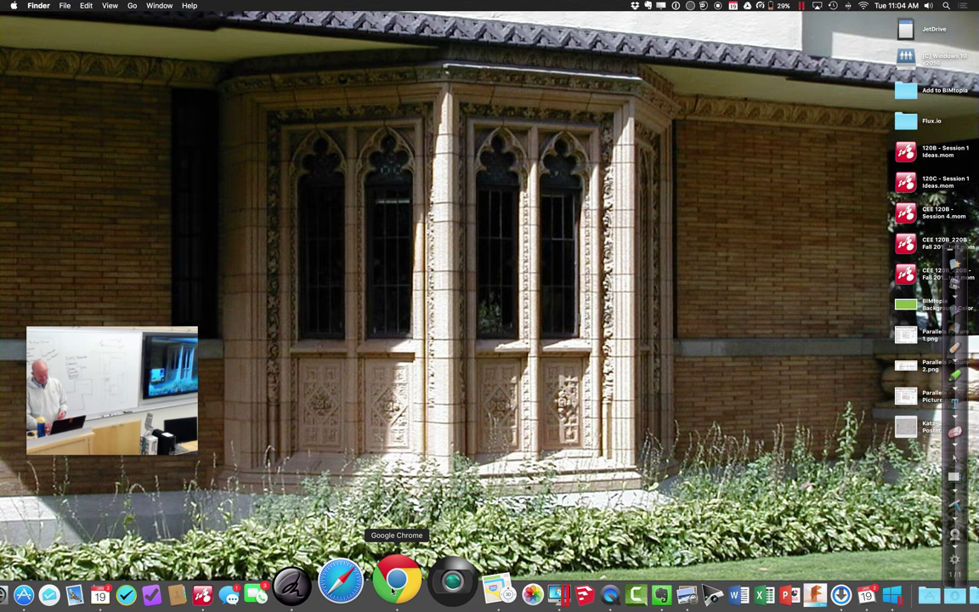
pyautogui.click(393, 585)
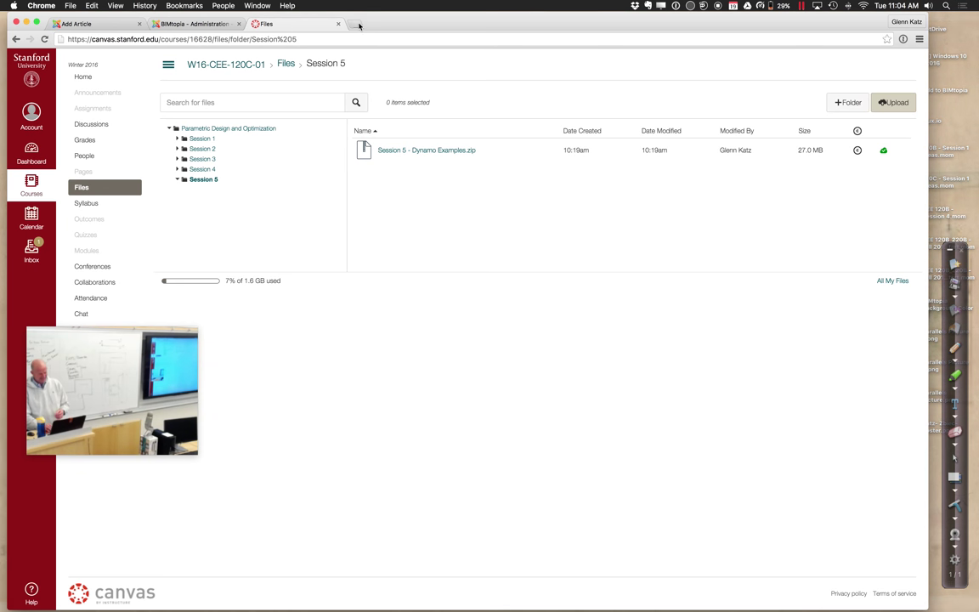
pyautogui.press('super+t')
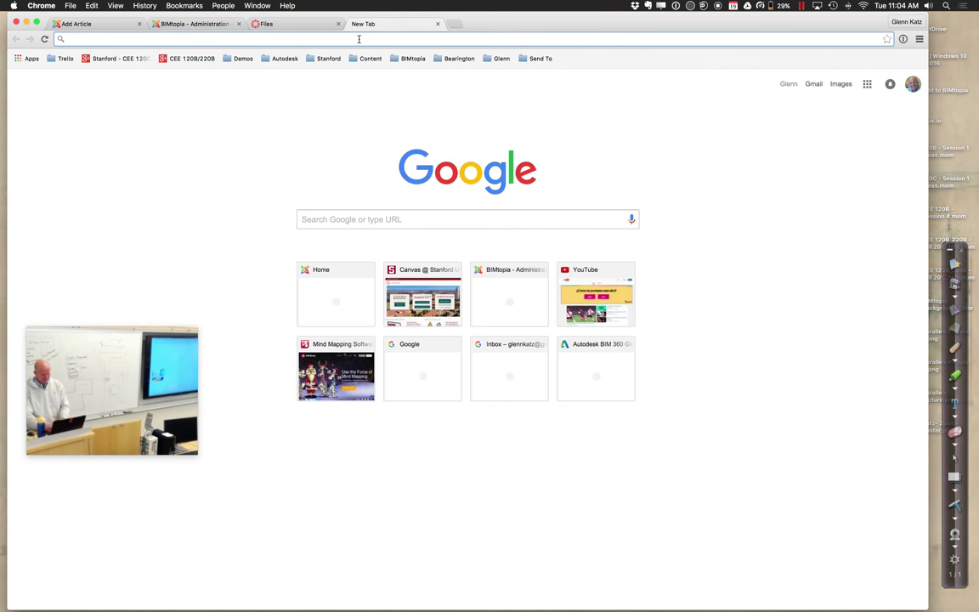
# Step: Search the web for "guggenheim new york" and narrow the image results to the Section category
pyautogui.write('gun')
pyautogui.press('BackSpace')
pyautogui.write('gee')
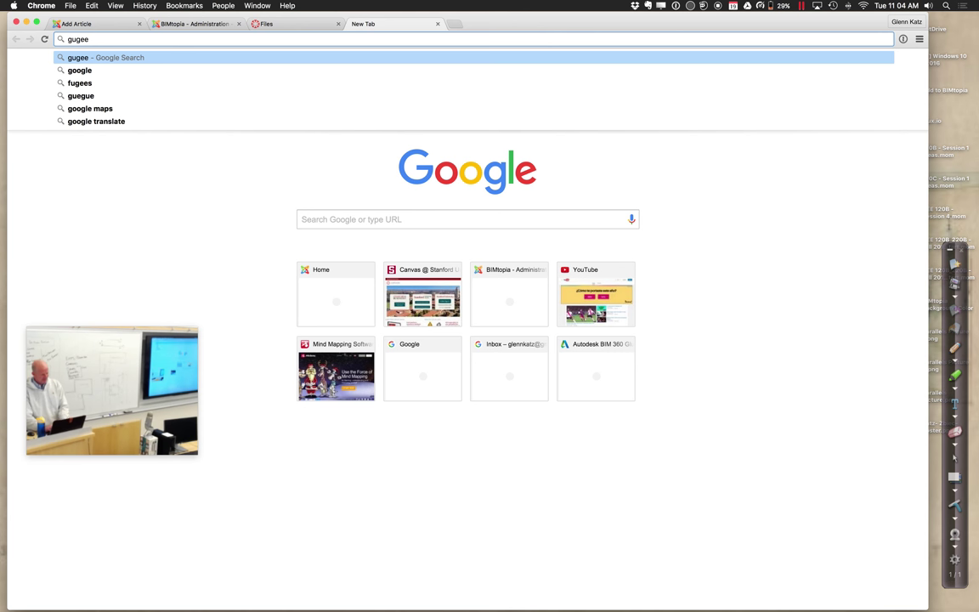
pyautogui.press('BackSpace')
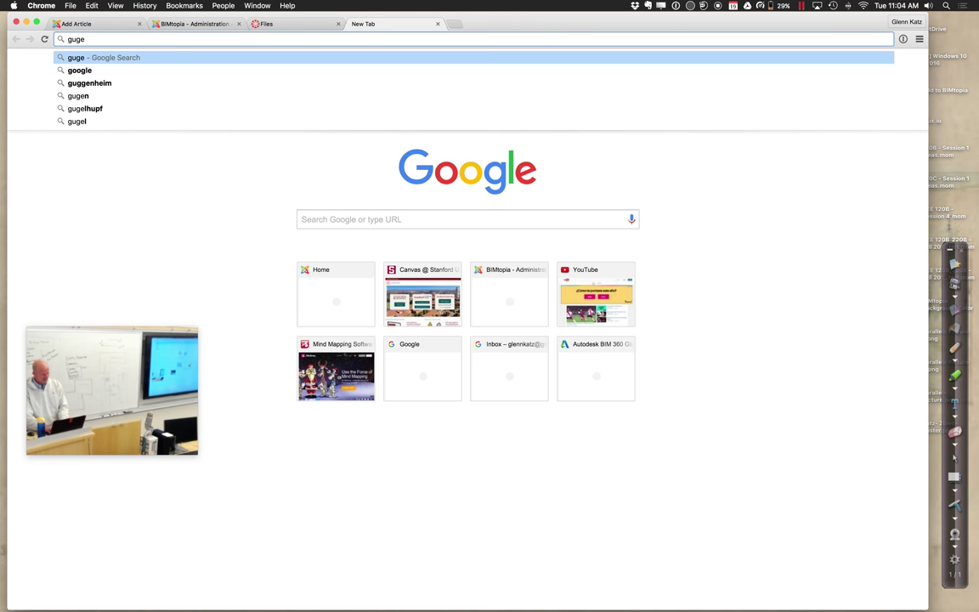
pyautogui.press('BackSpace')
pyautogui.write('gen')
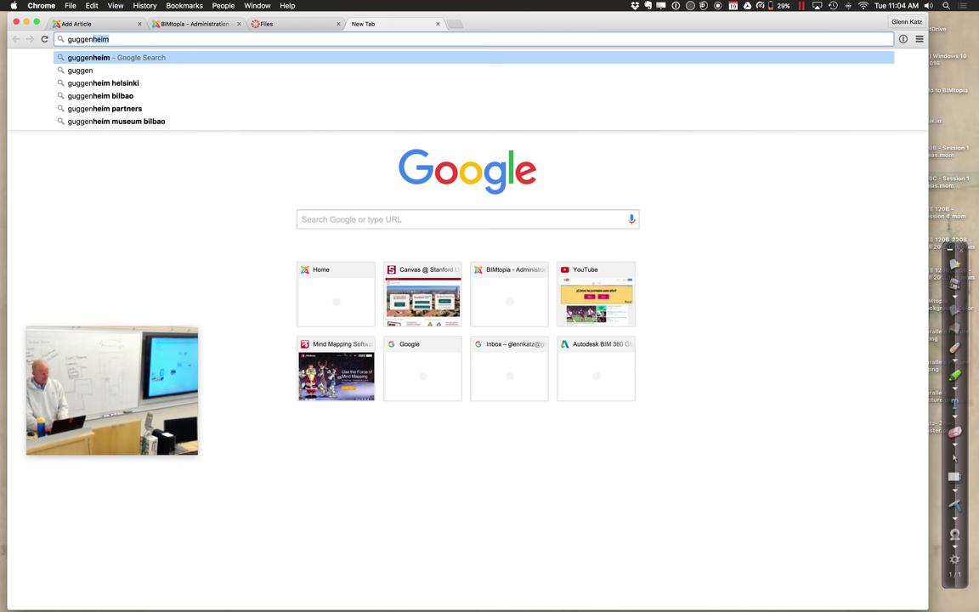
pyautogui.write('heim n')
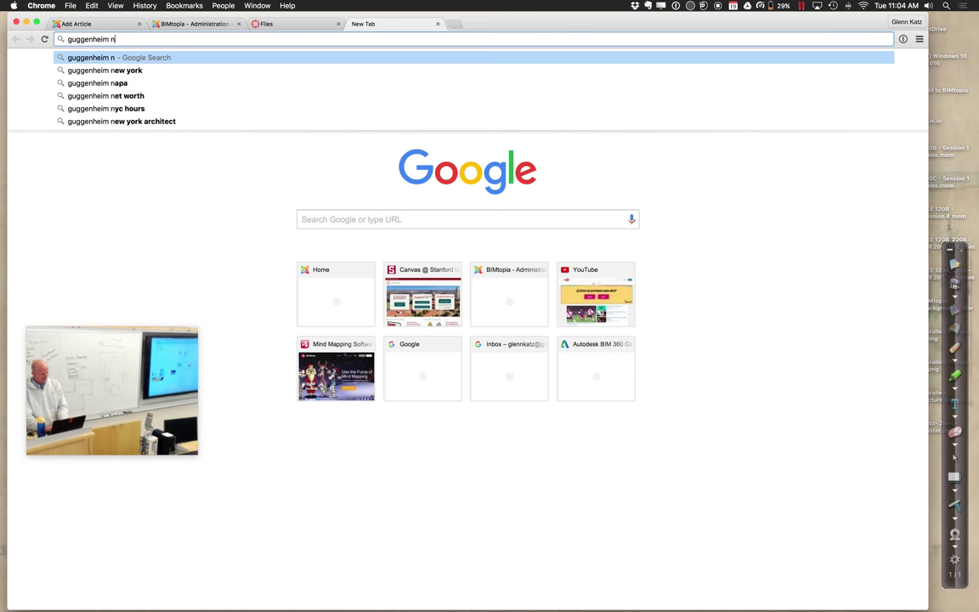
pyautogui.write('ew york')
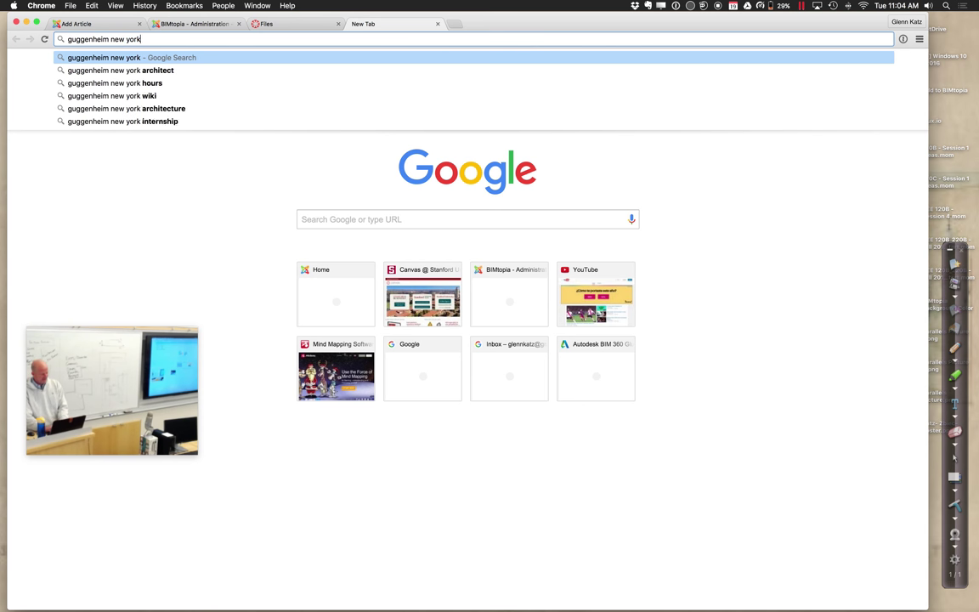
pyautogui.press('Return')
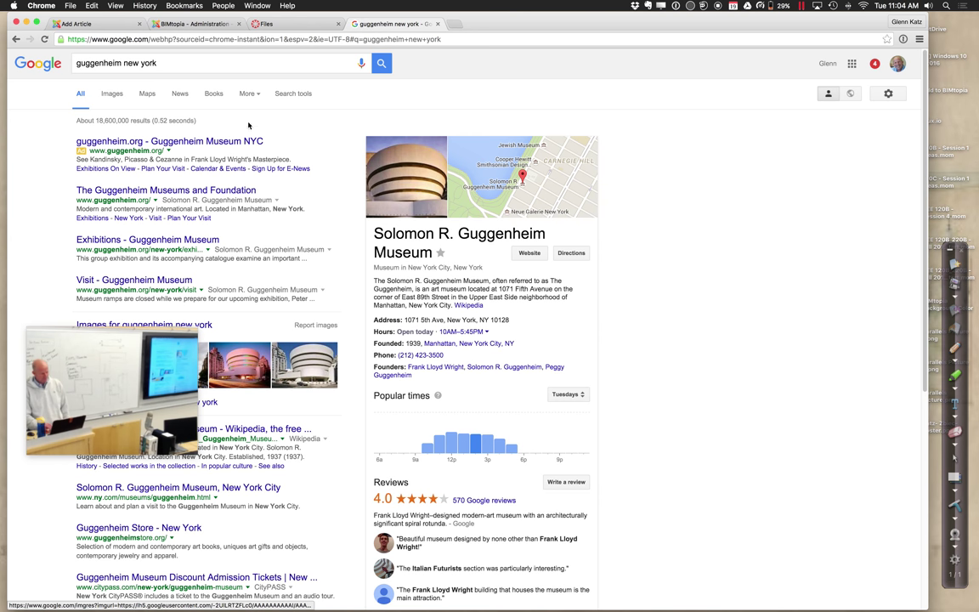
pyautogui.click(111, 96)
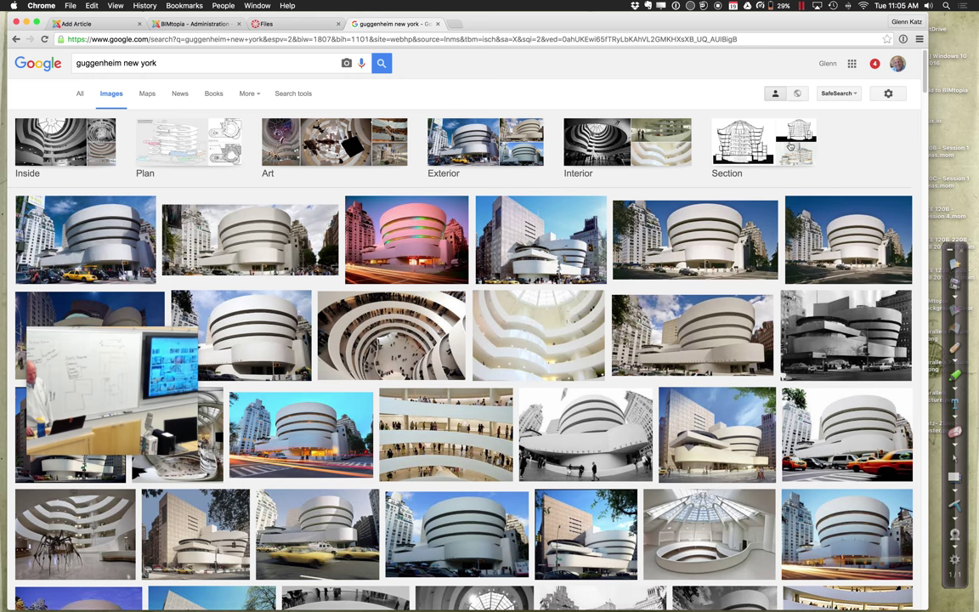
pyautogui.click(755, 153)
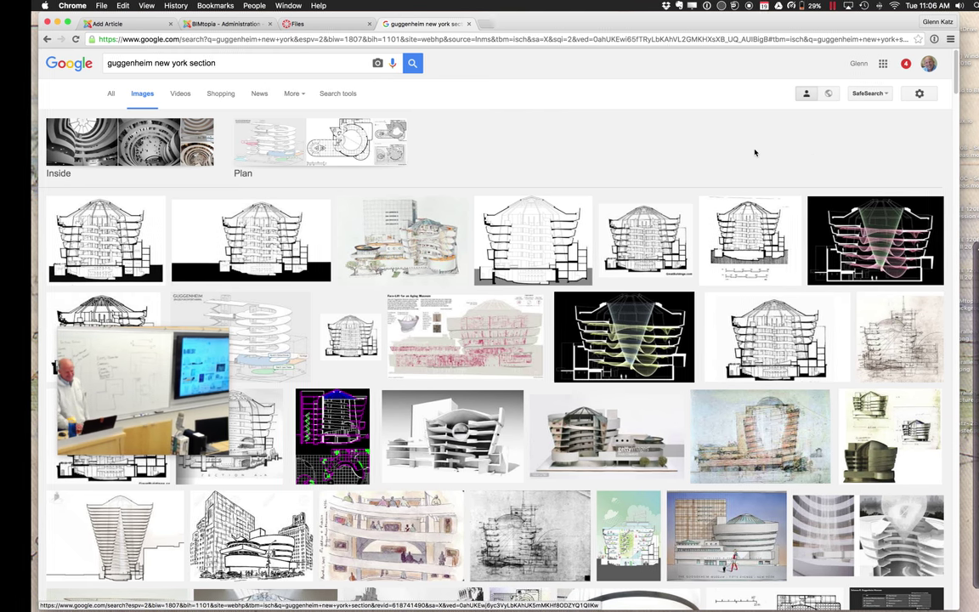
# Step: Return to the Mindomo mind map and expand the Example 5.2 - Modeling the Guggenheim topic
pyautogui.hotkey('ctrl', 'Right')
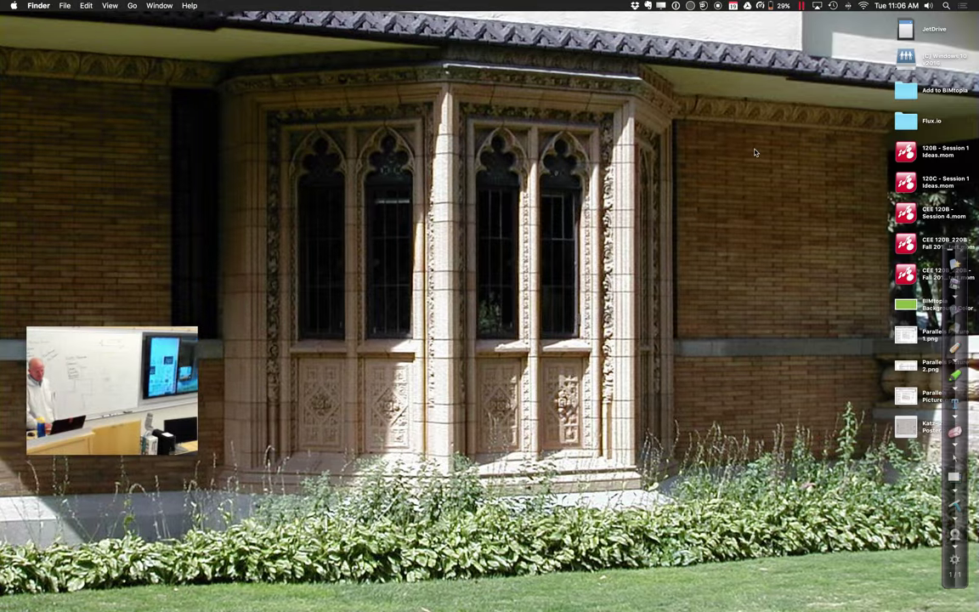
pyautogui.hotkey('ctrl', 'Right')
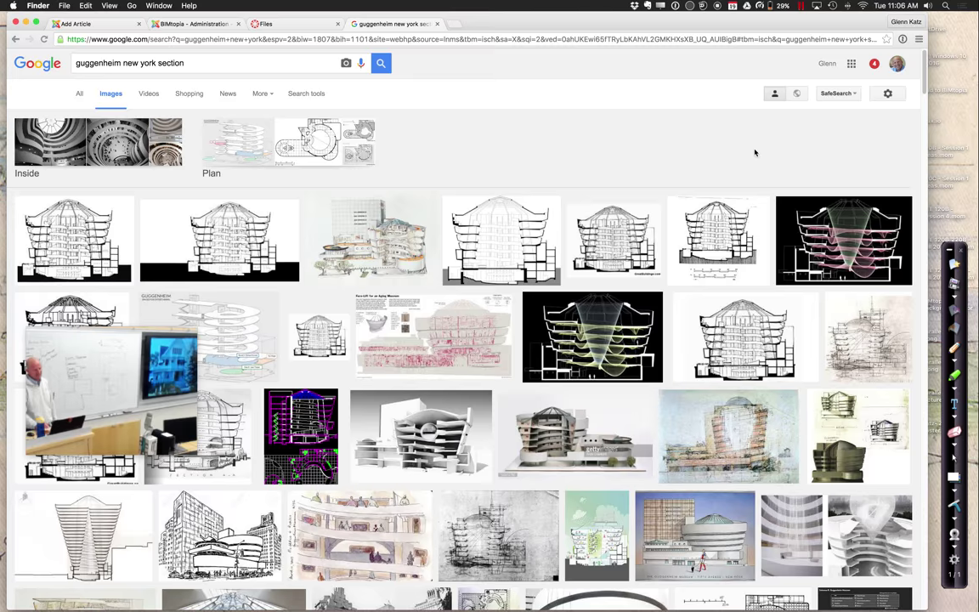
pyautogui.moveTo(459, 586)
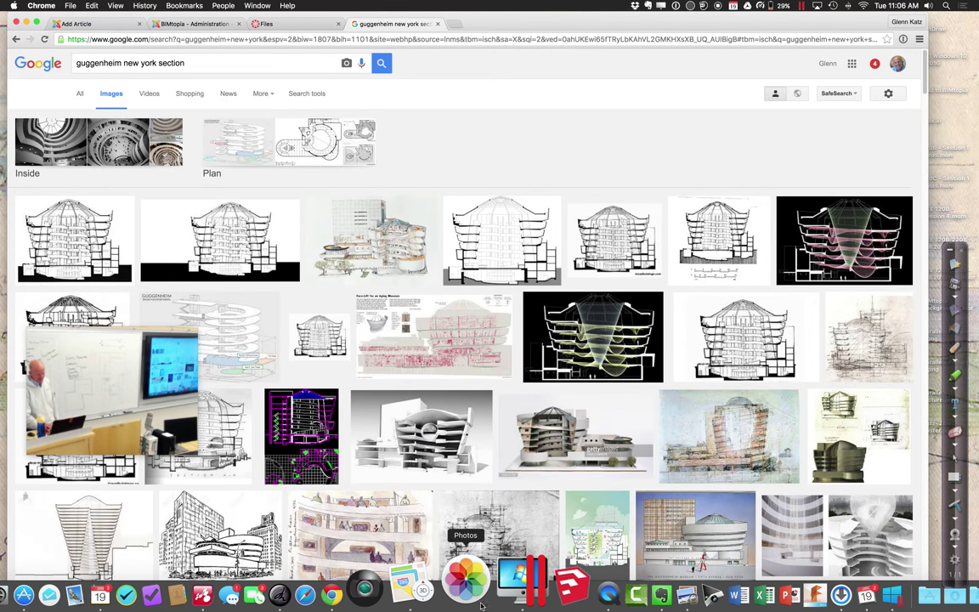
pyautogui.click(262, 596)
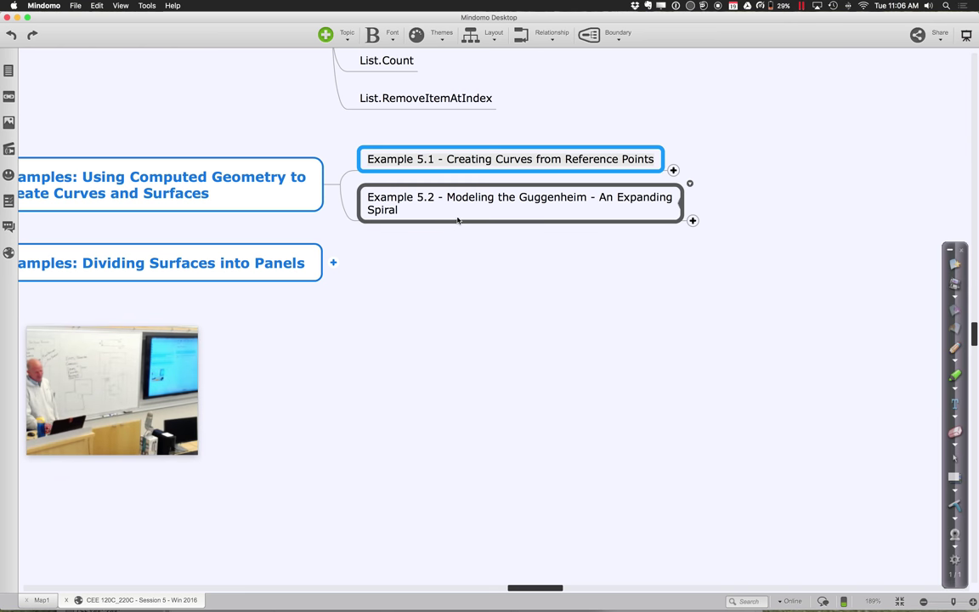
pyautogui.click(693, 221)
pyautogui.press('F2')
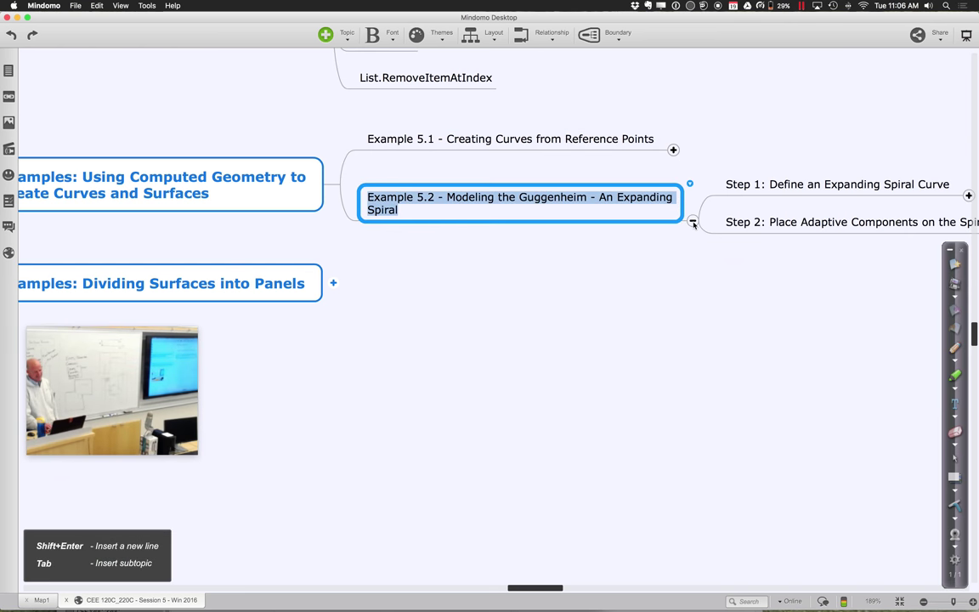
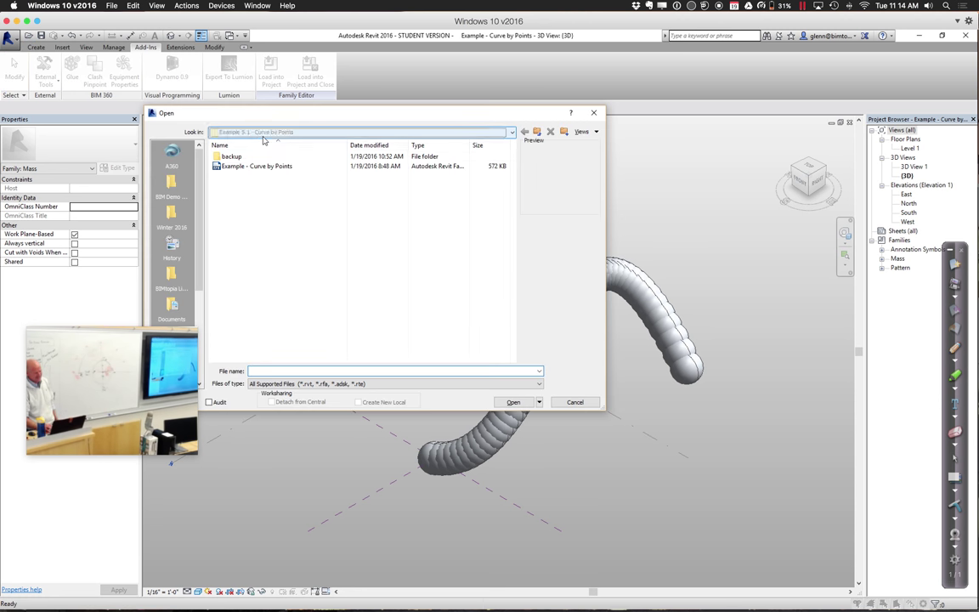
# Step: Open the Example - Expanding Spiral project from the Example 5.2 - Expanding Spiral folder and show its default 3D view
pyautogui.click(263, 132)
pyautogui.click(293, 249)
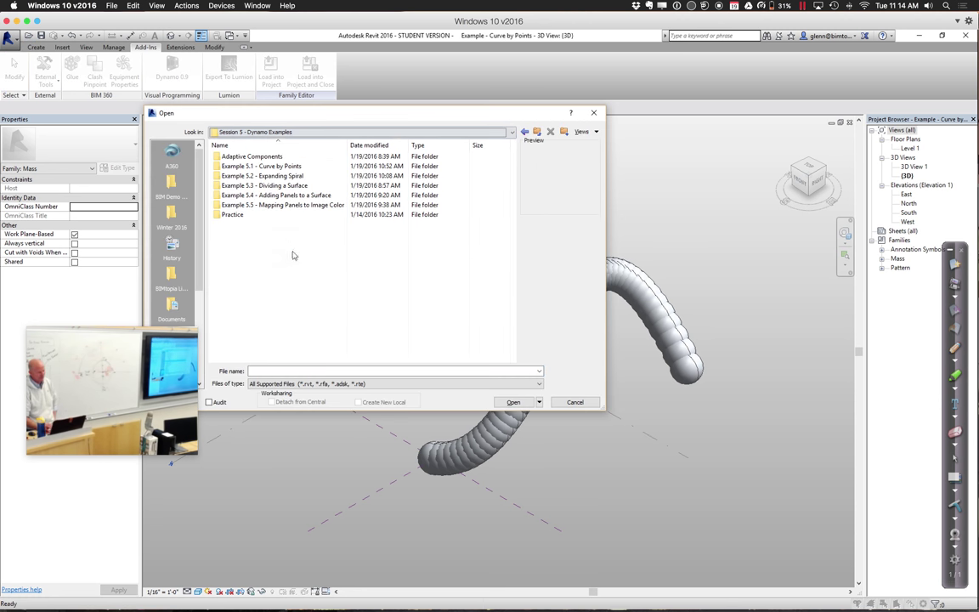
pyautogui.doubleClick(267, 177)
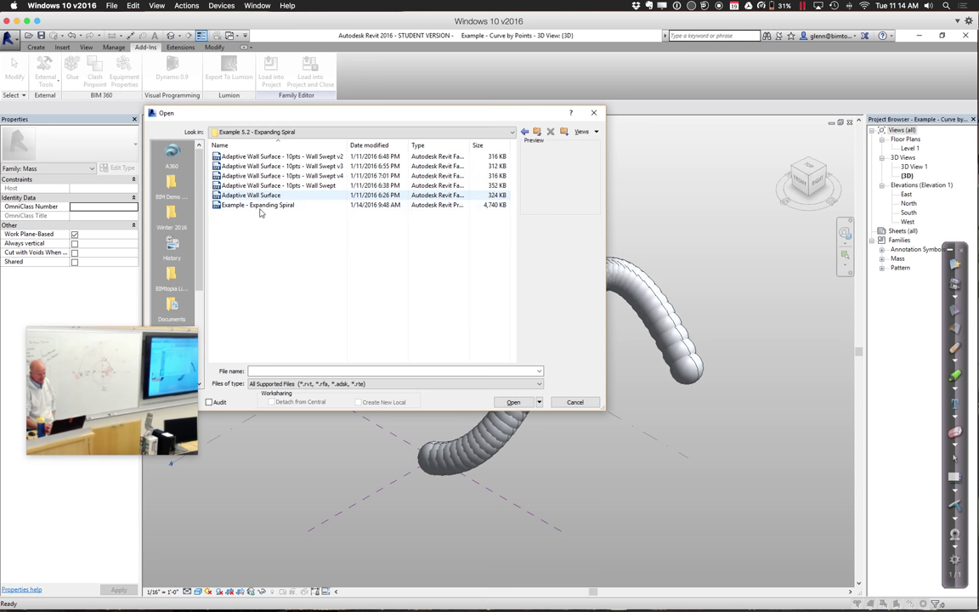
pyautogui.click(261, 211)
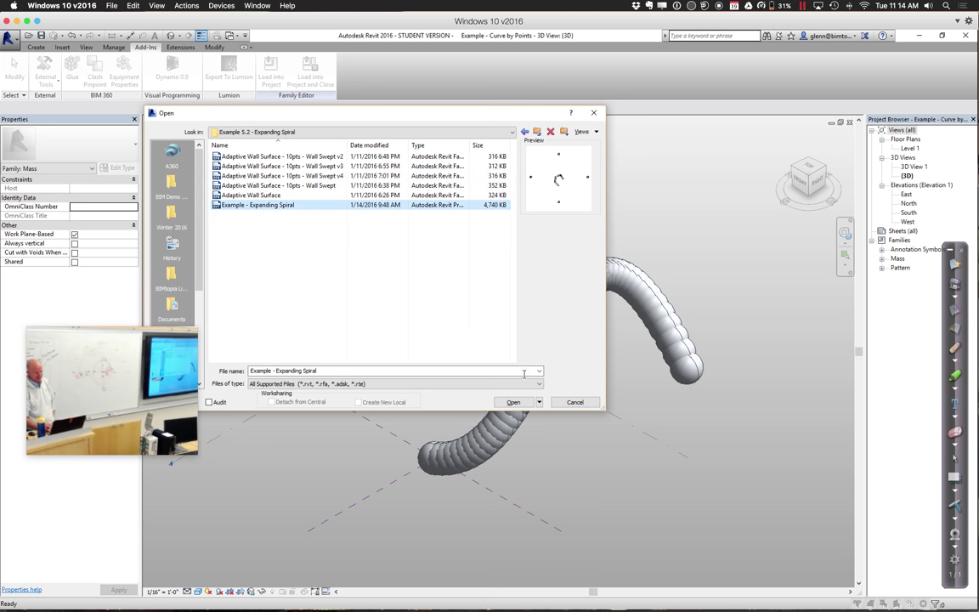
pyautogui.click(513, 402)
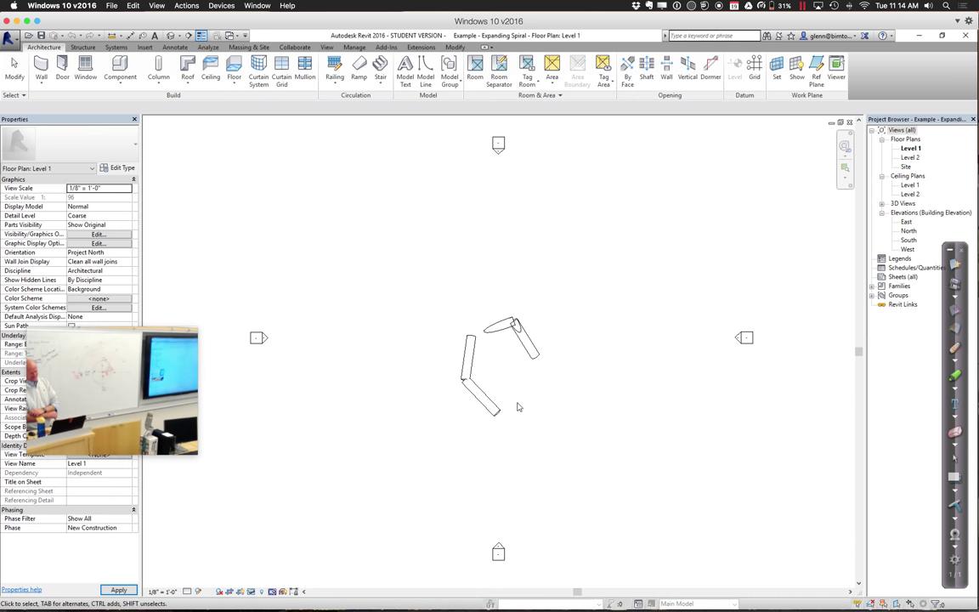
pyautogui.click(171, 36)
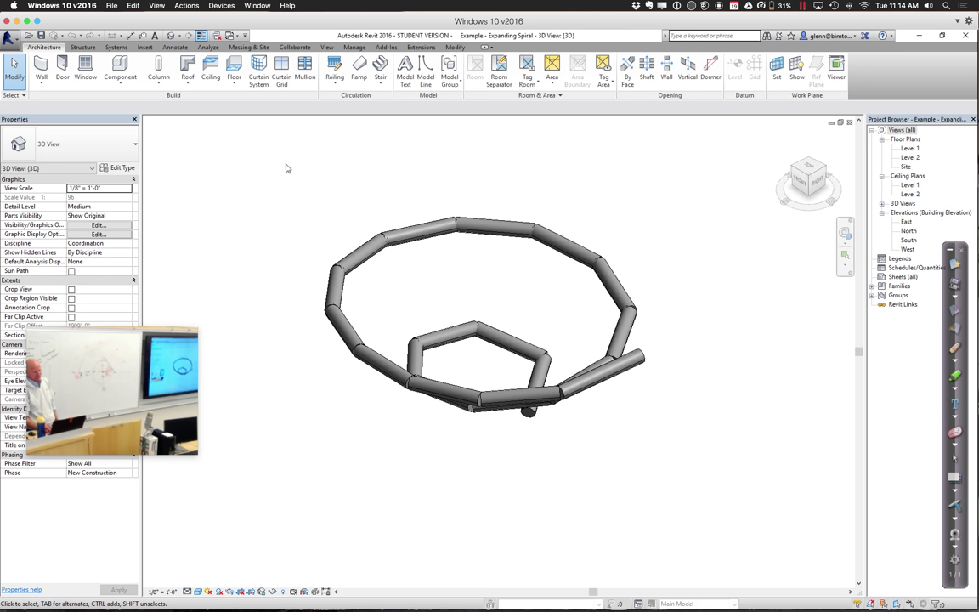
# Step: Select all instances of the Tube - 2pt component visible in the 3D view and delete them
pyautogui.moveTo(275, 155); pyautogui.dragTo(340, 211)
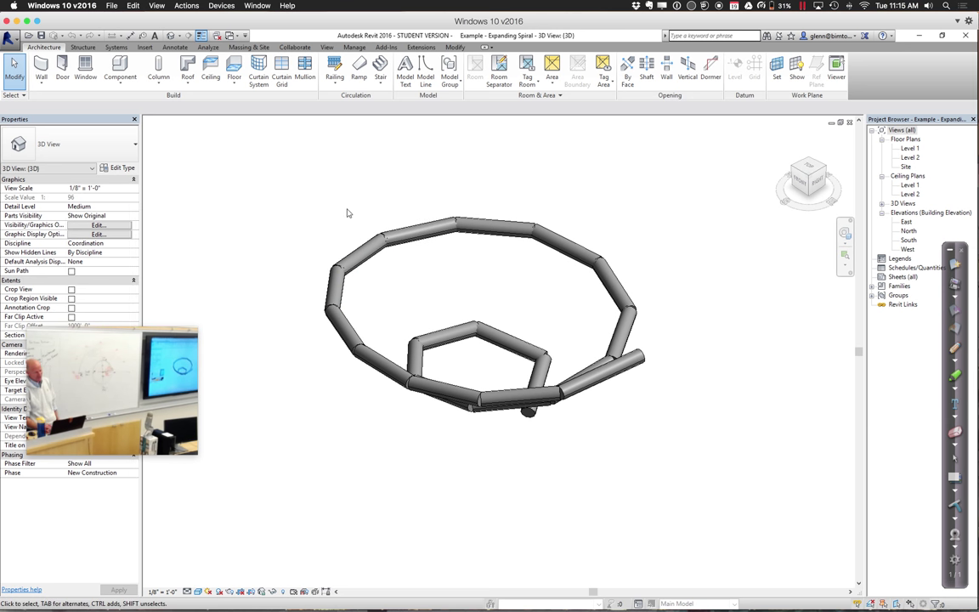
pyautogui.click(407, 241)
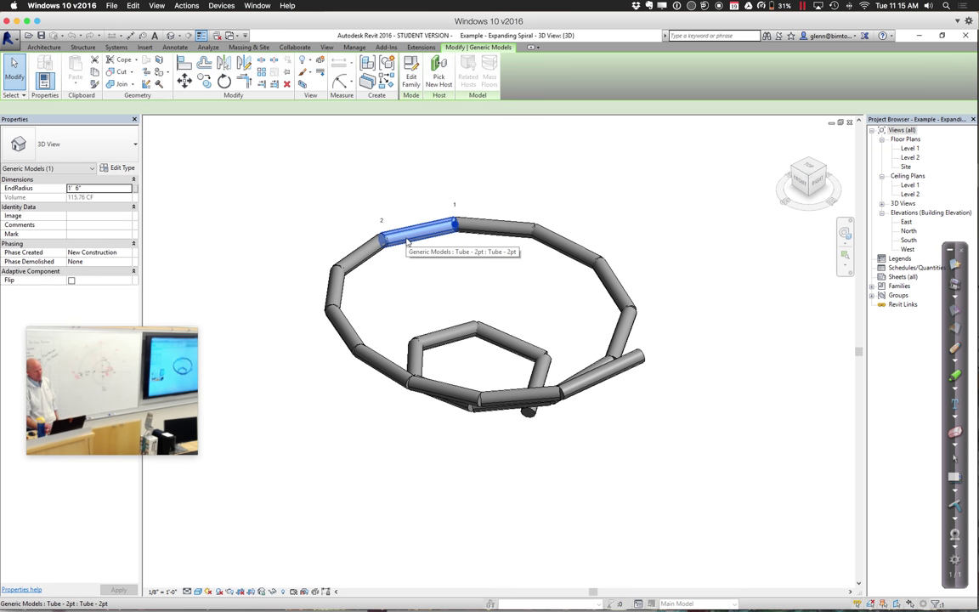
pyautogui.rightClick(407, 242)
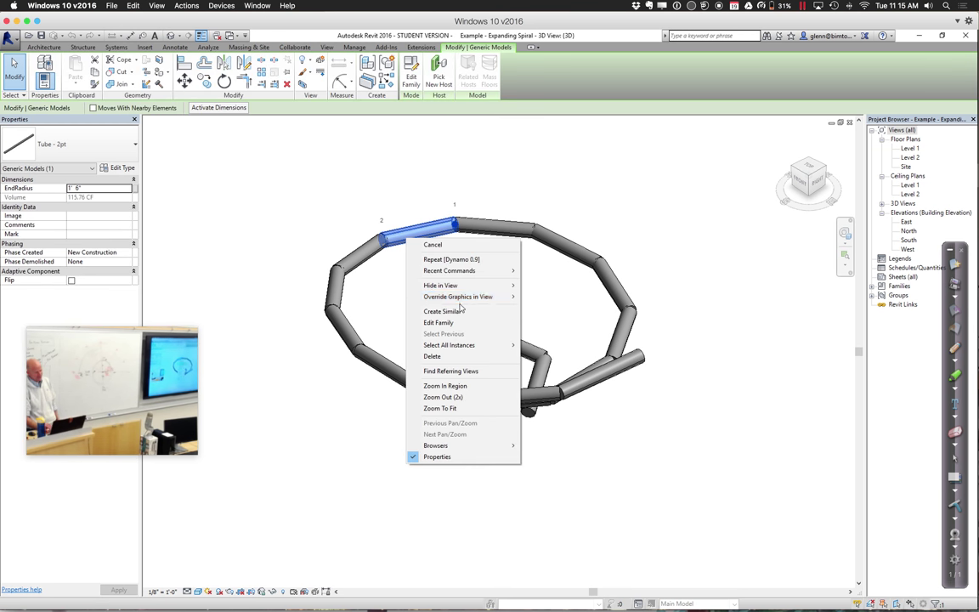
pyautogui.moveTo(464, 346)
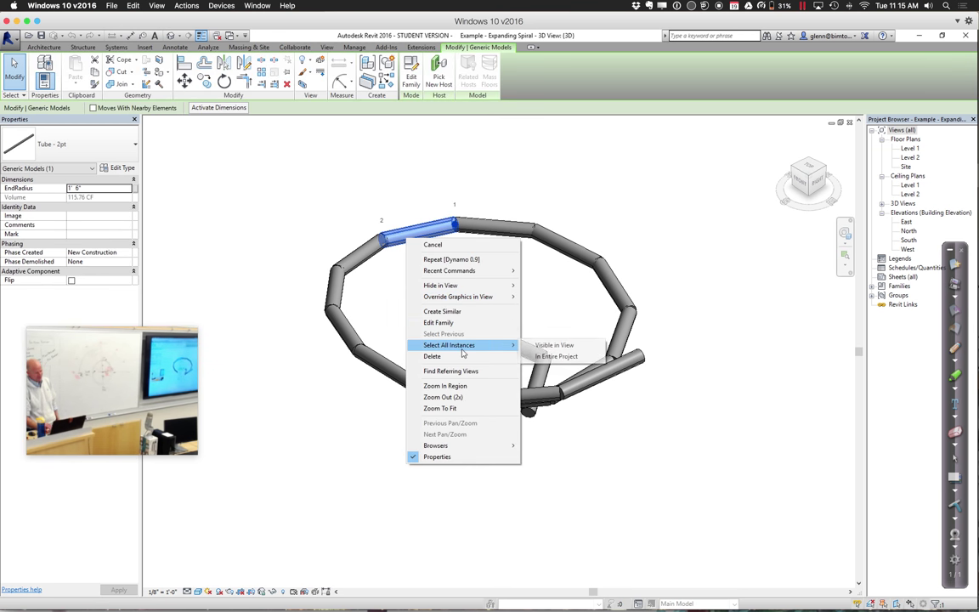
pyautogui.click(545, 346)
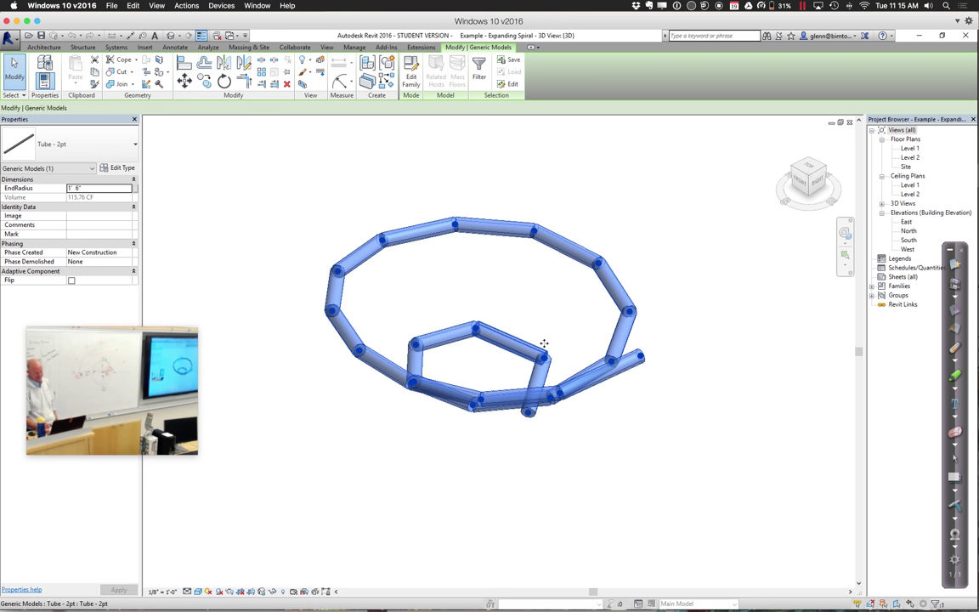
pyautogui.press('Delete')
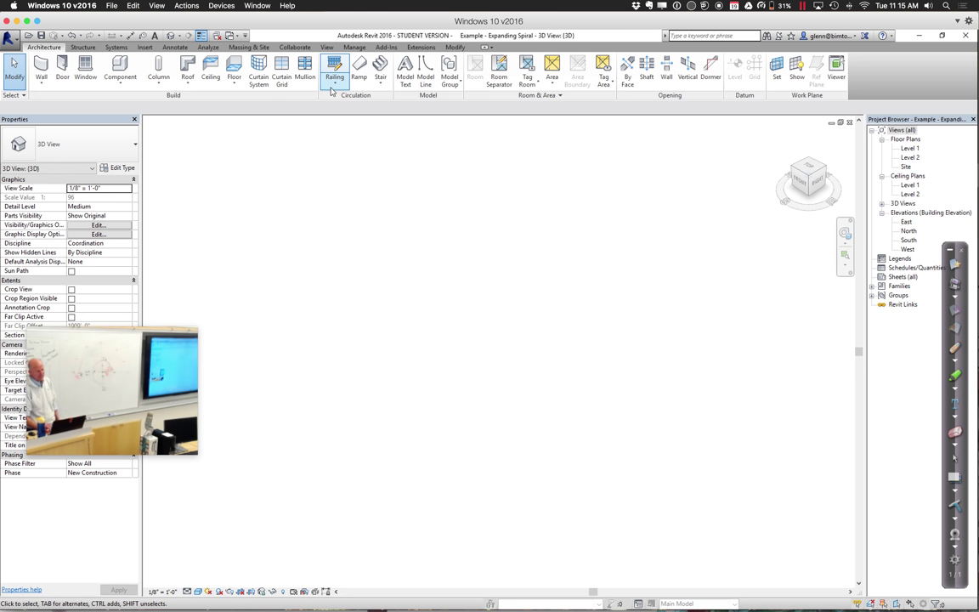
# Step: Launch Dynamo 0.9 and open 1A - Expanding Spiral.dyn from the Example 5.2 - Expanding Spiral folder
pyautogui.click(386, 48)
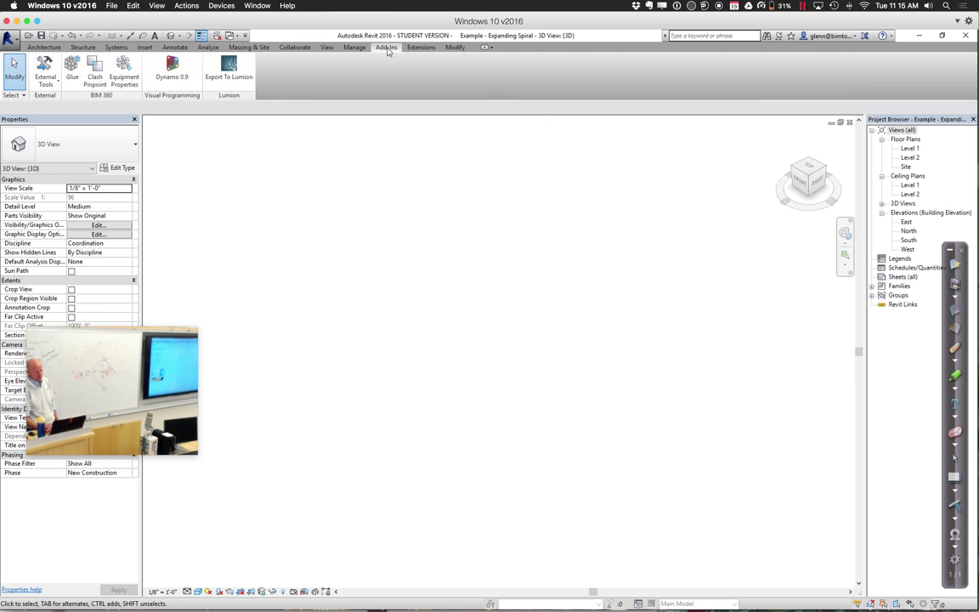
pyautogui.click(169, 74)
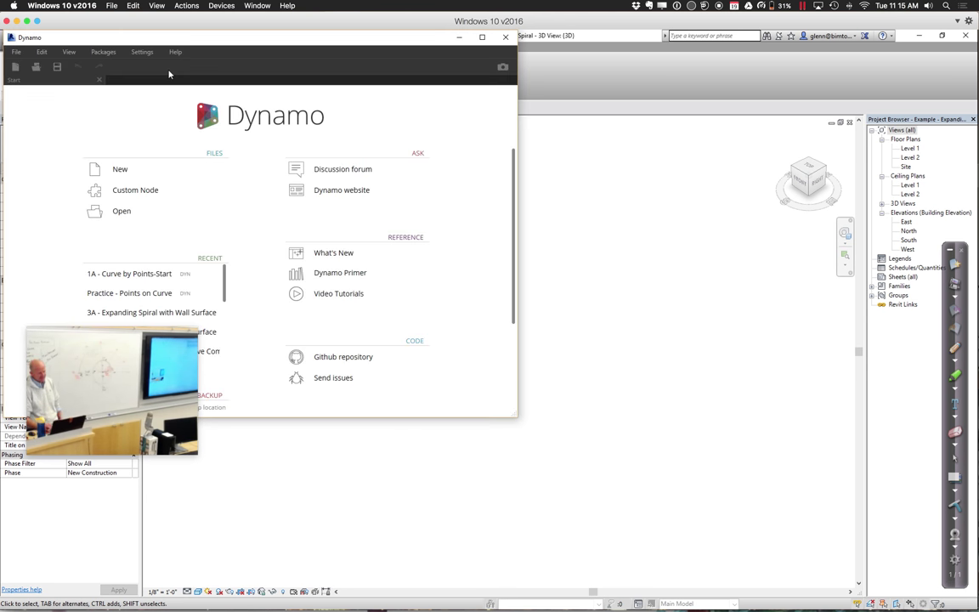
pyautogui.click(121, 211)
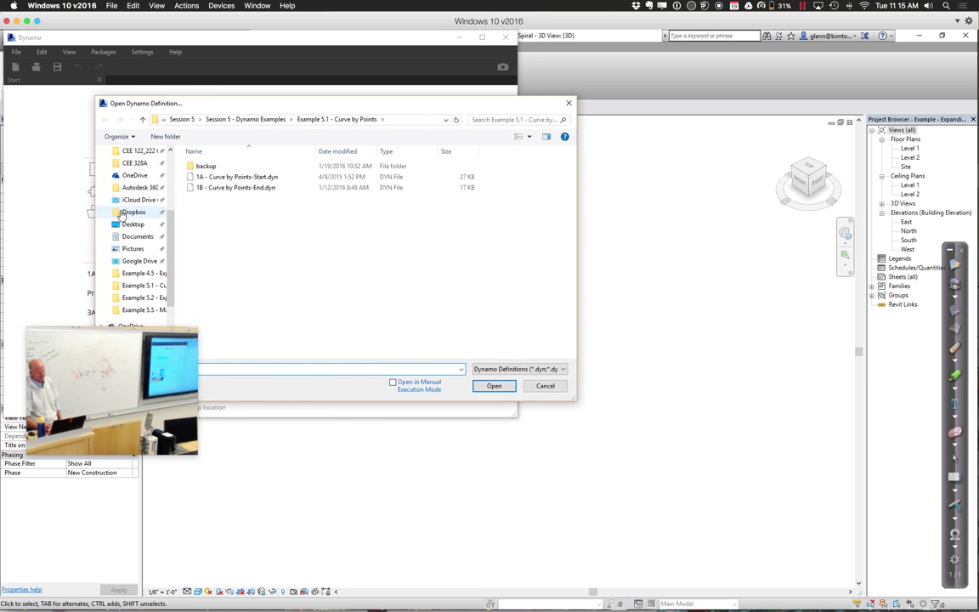
pyautogui.click(255, 119)
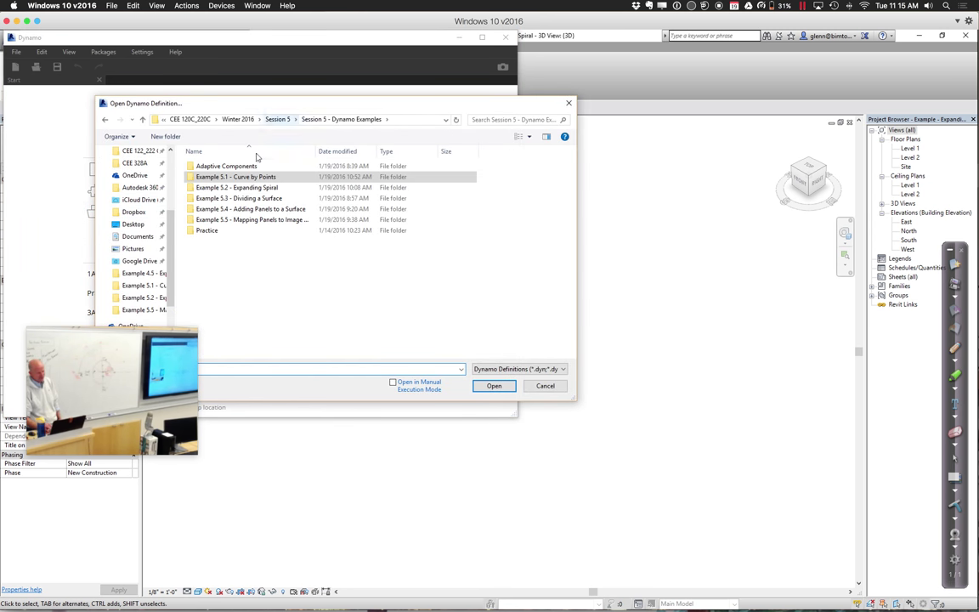
pyautogui.doubleClick(245, 188)
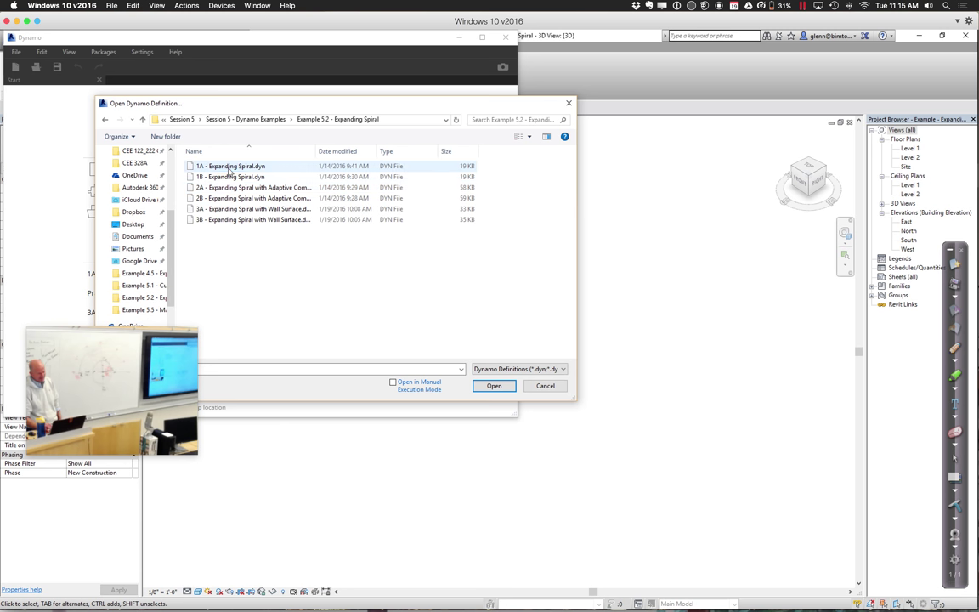
pyautogui.doubleClick(228, 170)
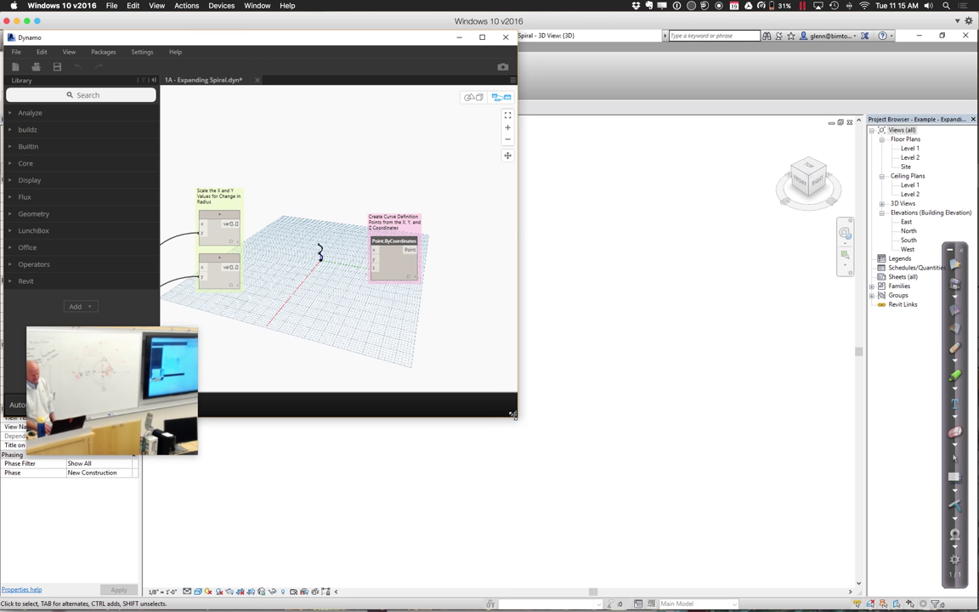
# Step: Enlarge the Dynamo window and examine the inputs of the Helix.ByAxis node in the A Simple / Constant Helix group
pyautogui.moveTo(512, 414); pyautogui.dragTo(864, 555)
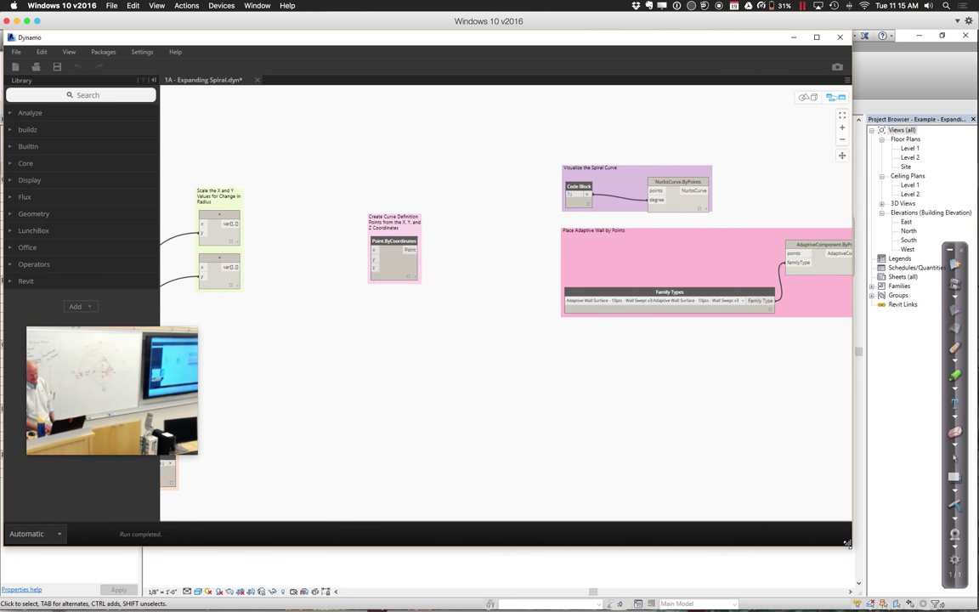
pyautogui.click(855, 157)
pyautogui.moveTo(393, 258); pyautogui.dragTo(544, 323)
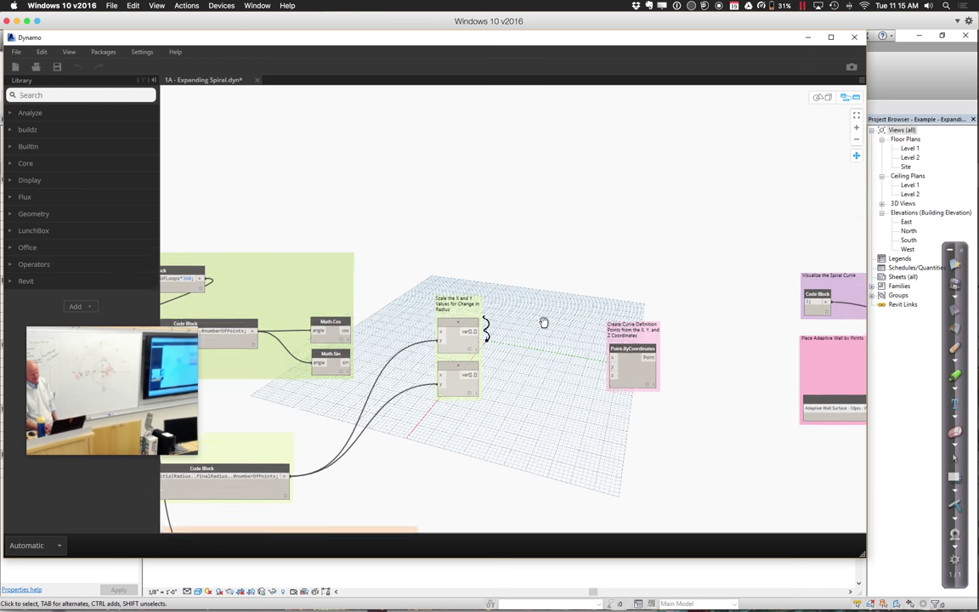
pyautogui.moveTo(378, 247); pyautogui.dragTo(631, 236)
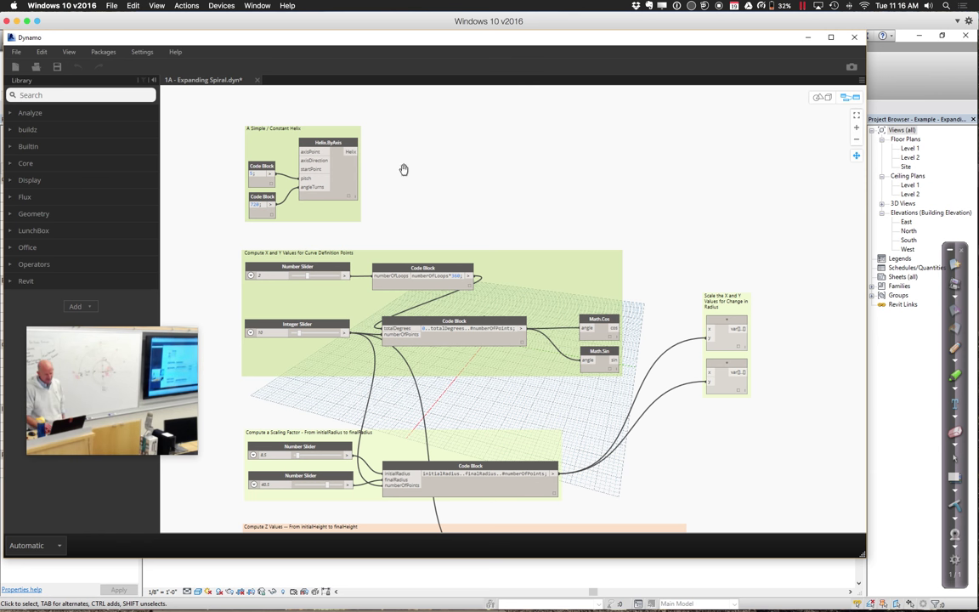
pyautogui.moveTo(315, 152)
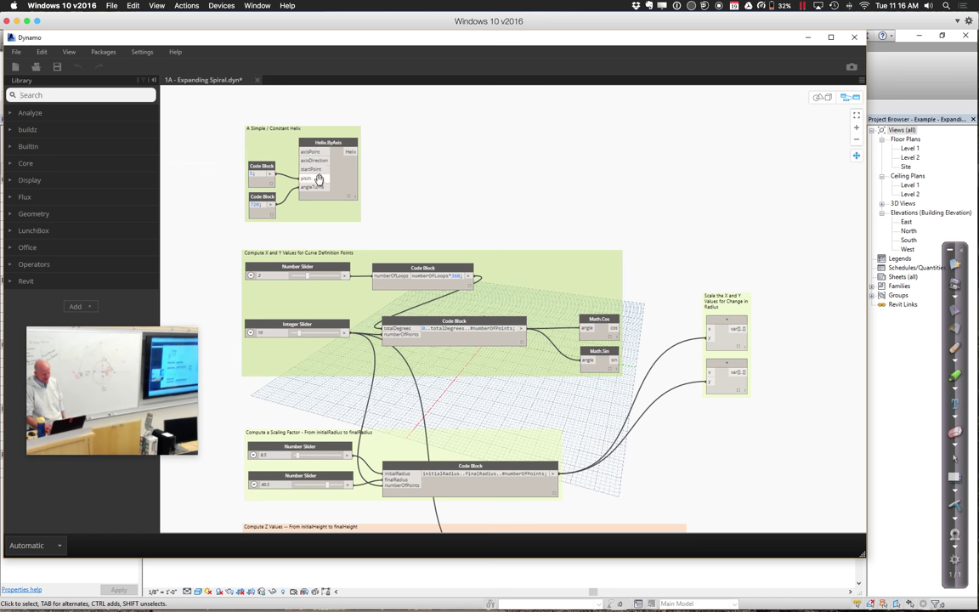
pyautogui.moveTo(561, 190); pyautogui.dragTo(578, 164, button='middle')
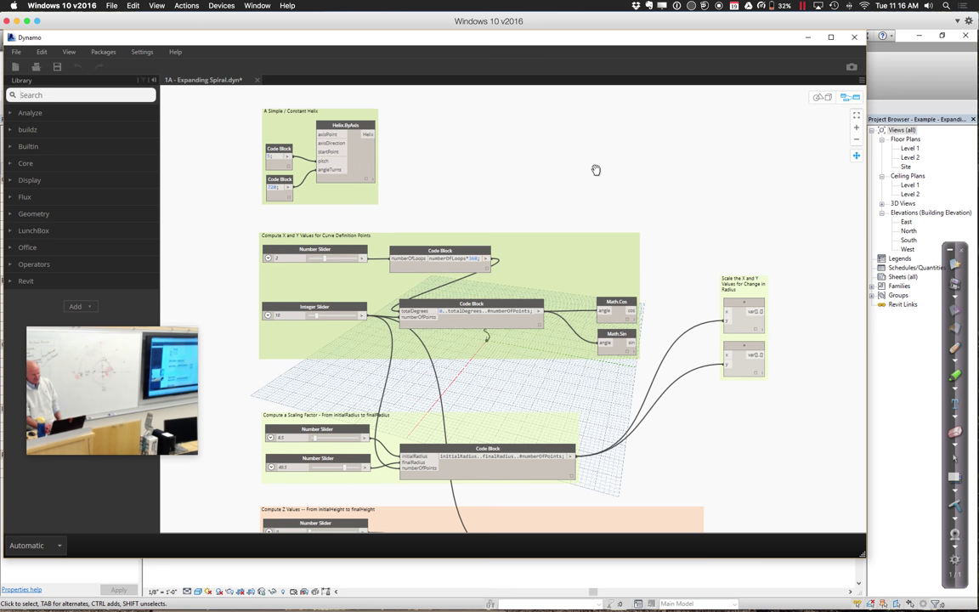
# Step: Examine the helix up close in Dynamo's 3D background preview
pyautogui.moveTo(596, 170); pyautogui.dragTo(427, 309, button='middle')
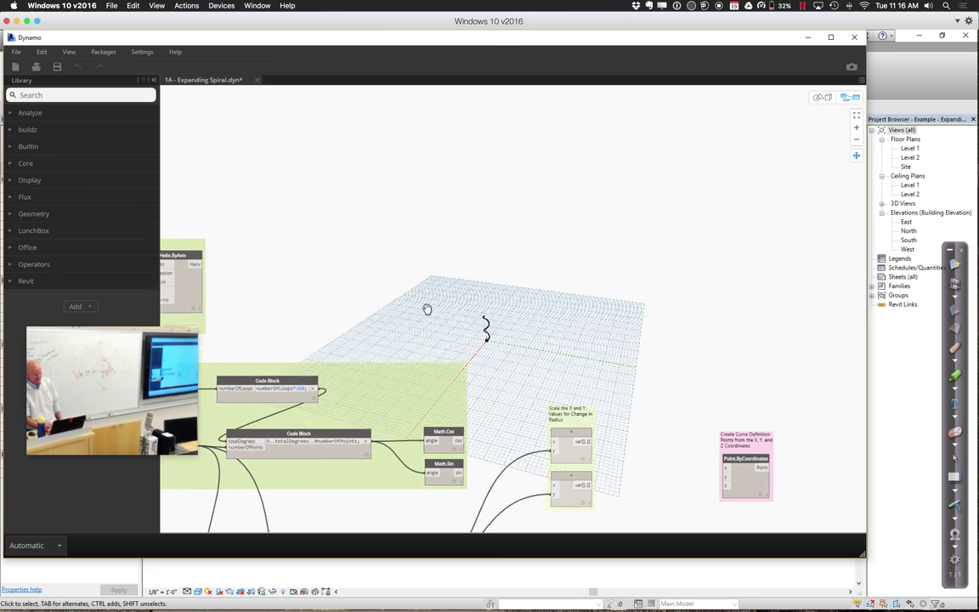
pyautogui.click(855, 155)
pyautogui.scroll(1, 517, 333)
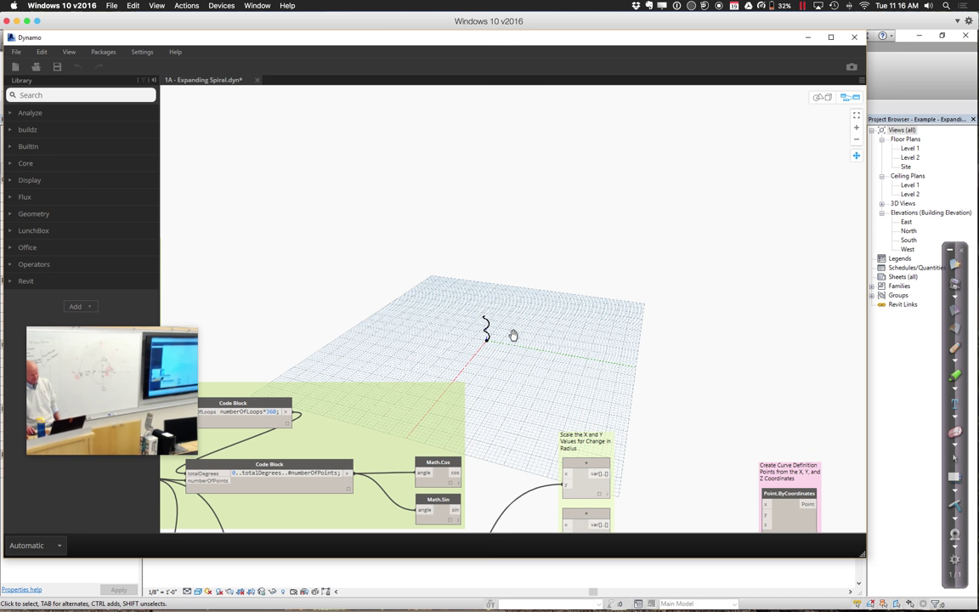
pyautogui.scroll(1, 475, 332)
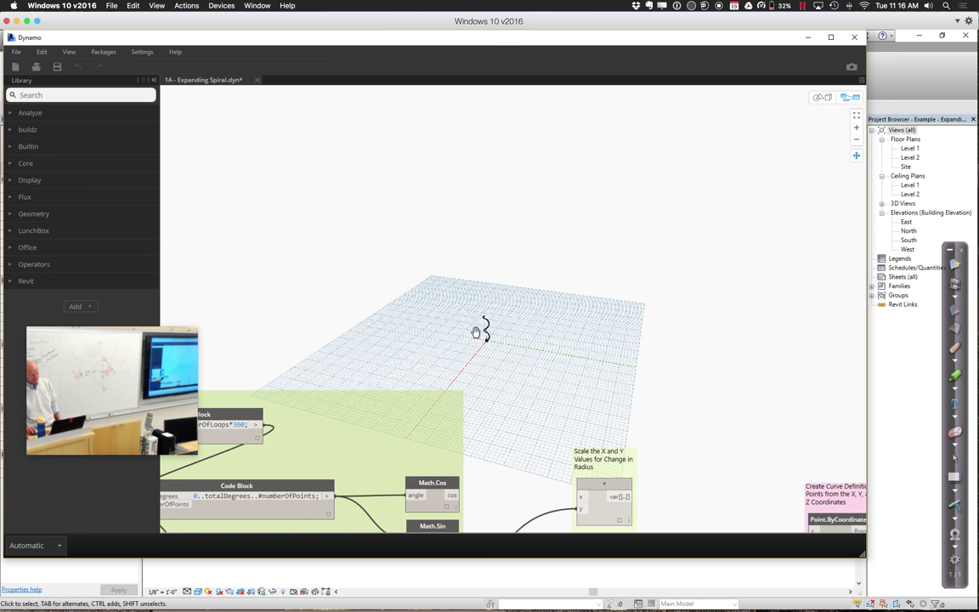
pyautogui.click(820, 98)
pyautogui.scroll(2, 548, 347)
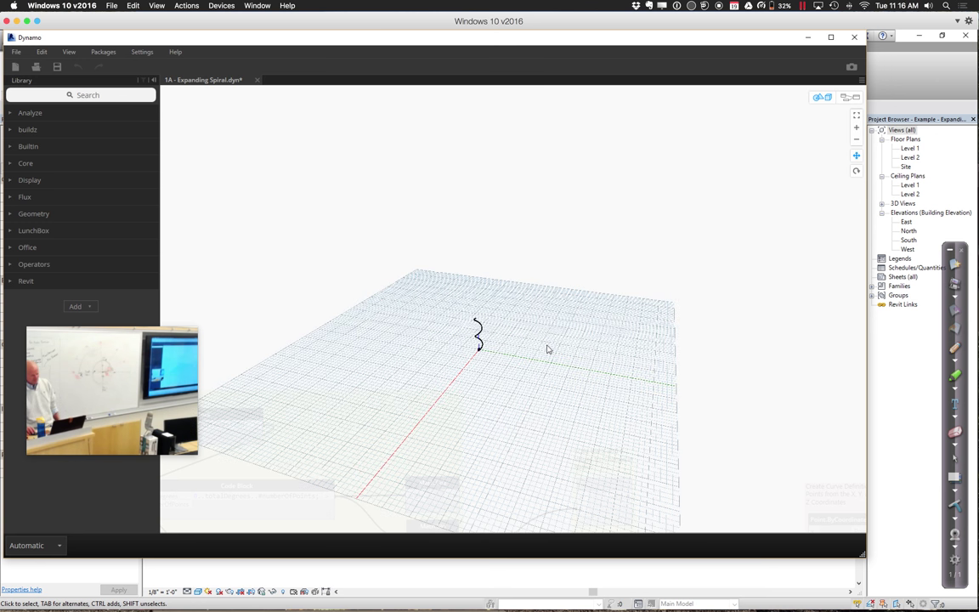
pyautogui.scroll(1, 548, 348)
pyautogui.moveTo(546, 349); pyautogui.dragTo(695, 200, button='right')
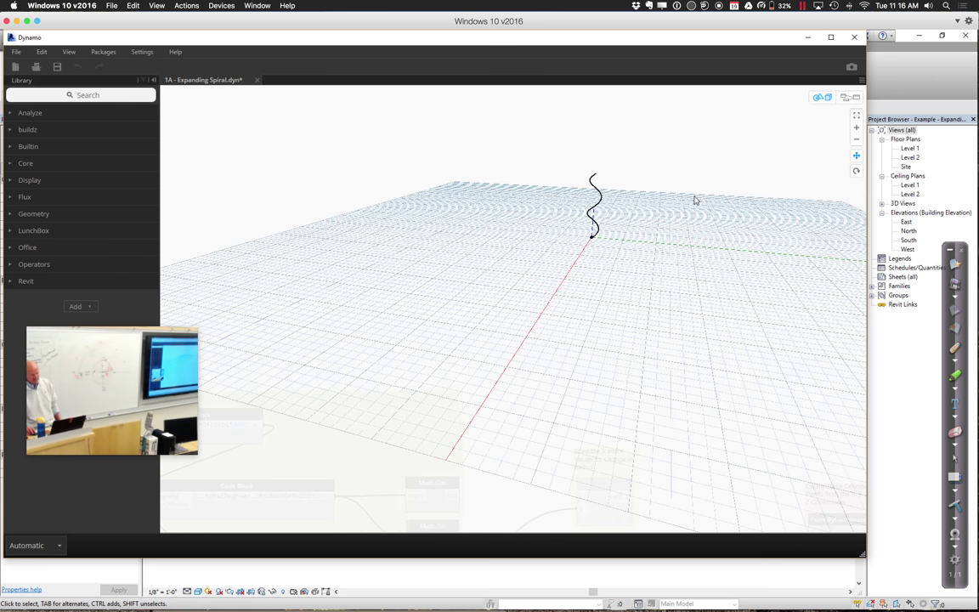
# Step: Return to the node graph and set the code block feeding the helix's angleTurns input to 360
pyautogui.click(850, 97)
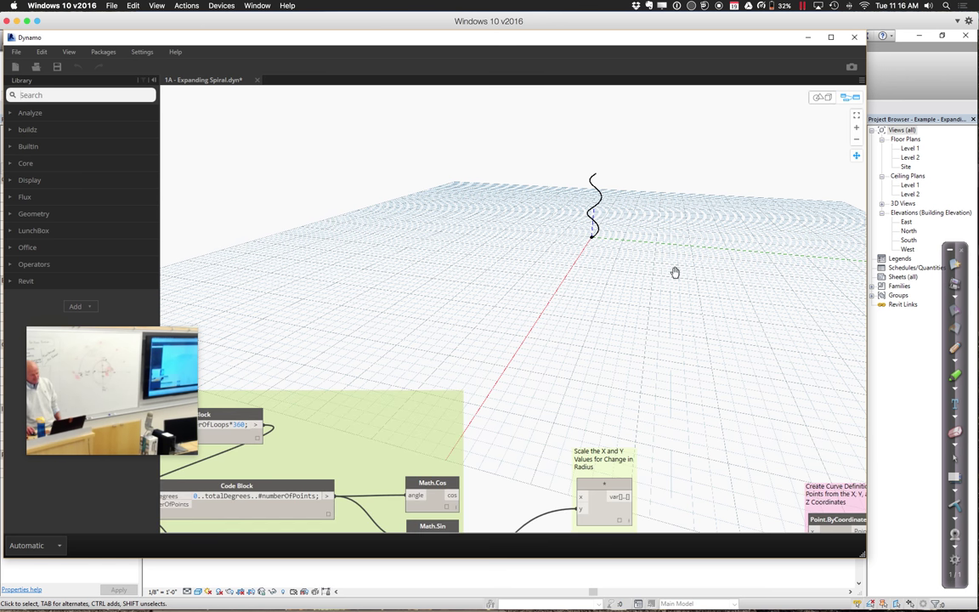
pyautogui.moveTo(484, 413); pyautogui.dragTo(791, 307, button='middle')
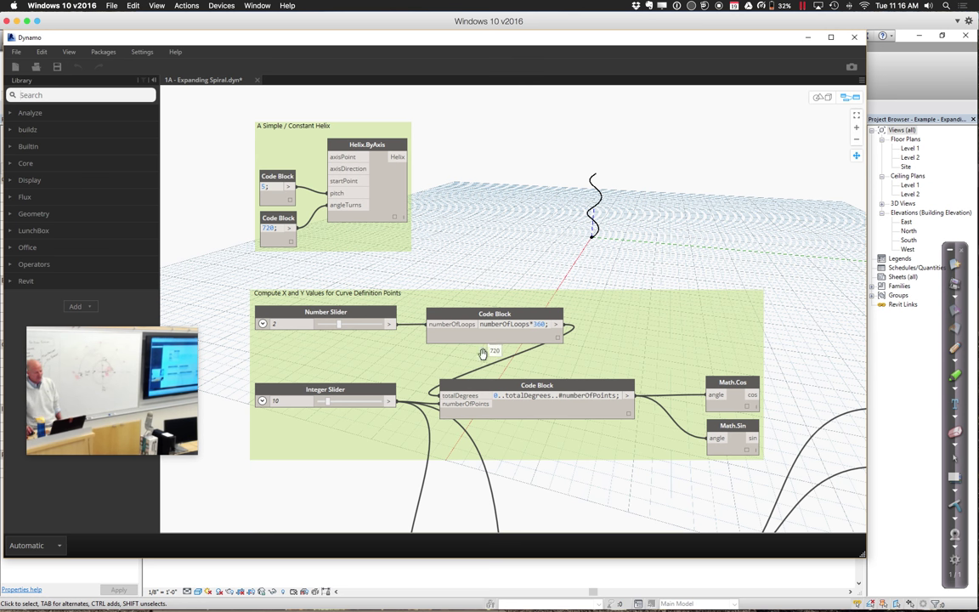
pyautogui.click(268, 232)
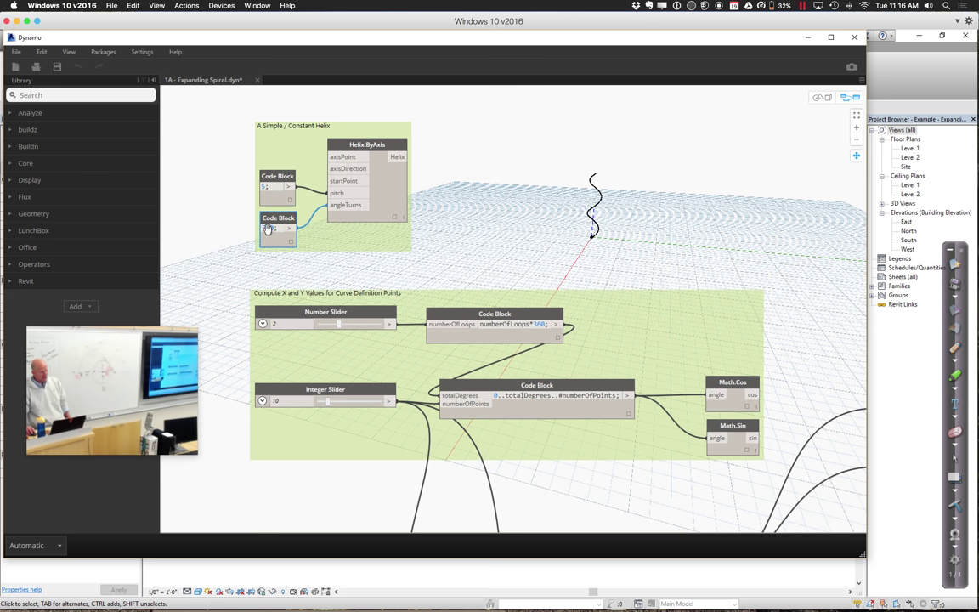
pyautogui.doubleClick(268, 229)
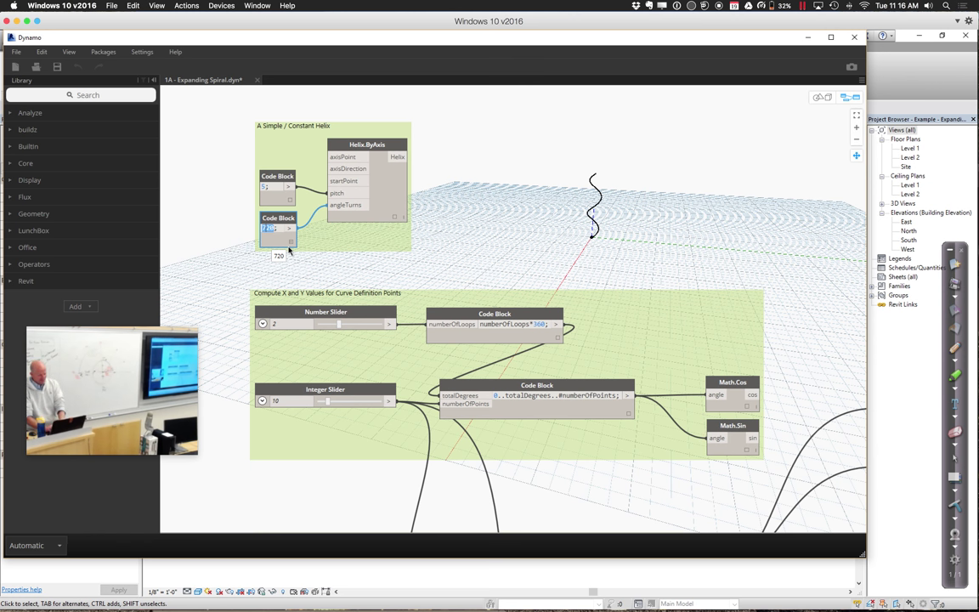
pyautogui.write('36')
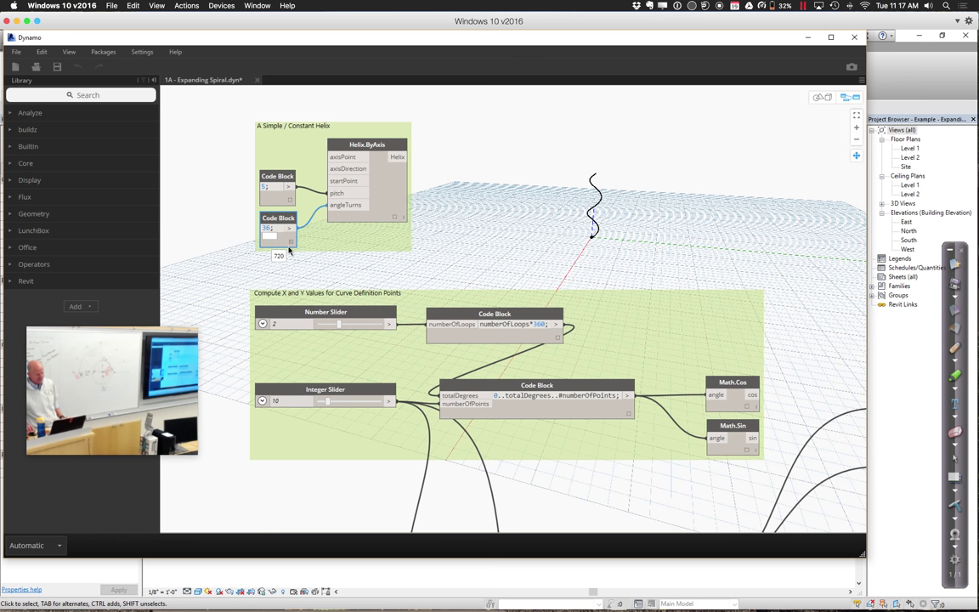
pyautogui.write('0')
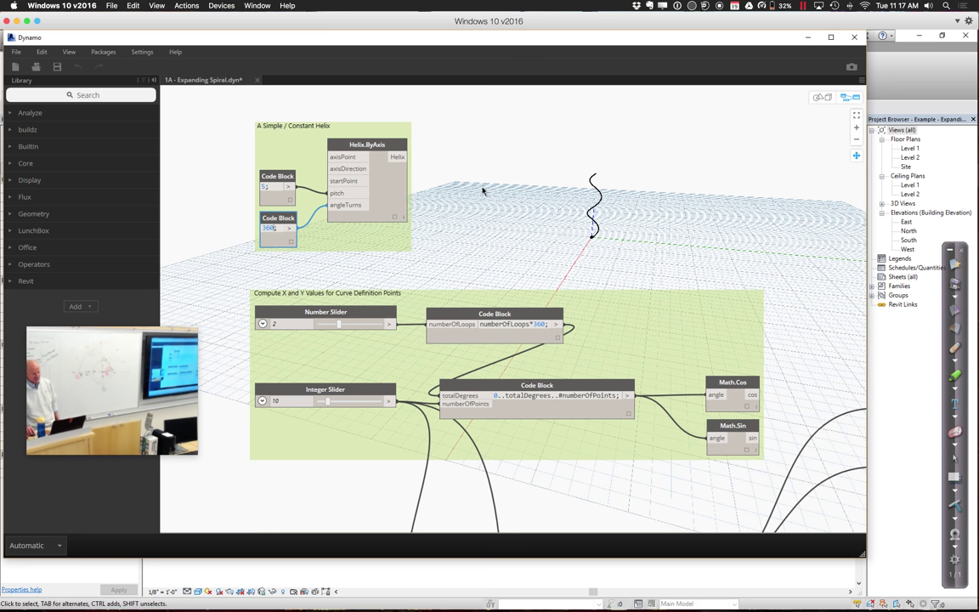
pyautogui.click(482, 191)
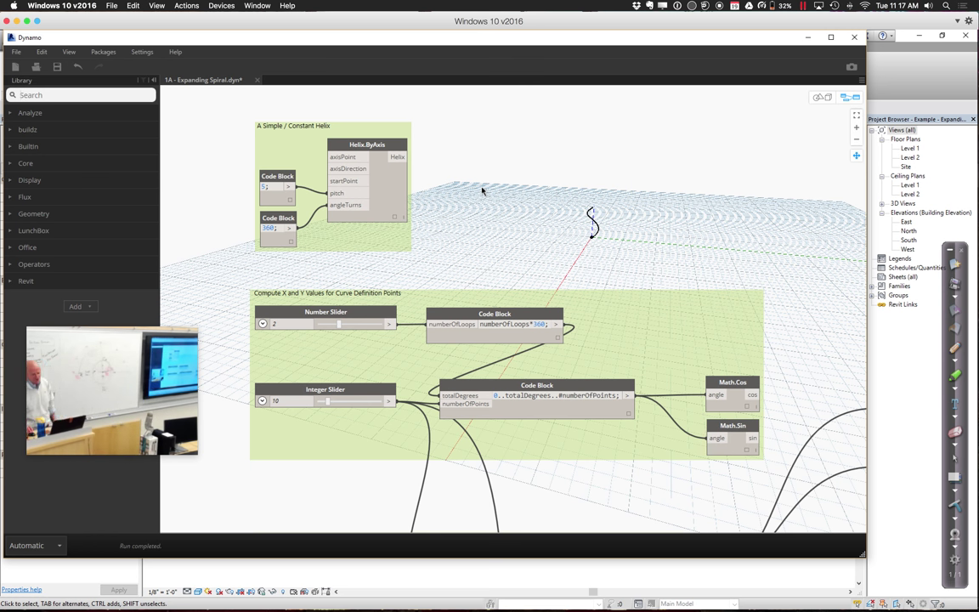
pyautogui.scroll(-5, 481, 227)
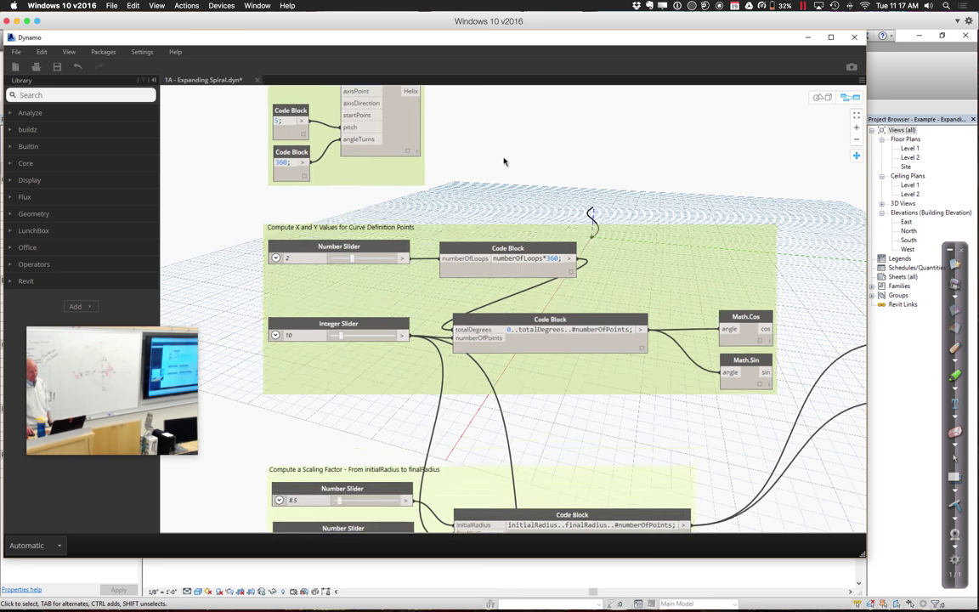
# Step: Set the Number Slider feeding numberOfLoops to 3 in the Compute X and Y Values for Curve Definition Points group
pyautogui.moveTo(506, 155); pyautogui.dragTo(493, 142, button='middle')
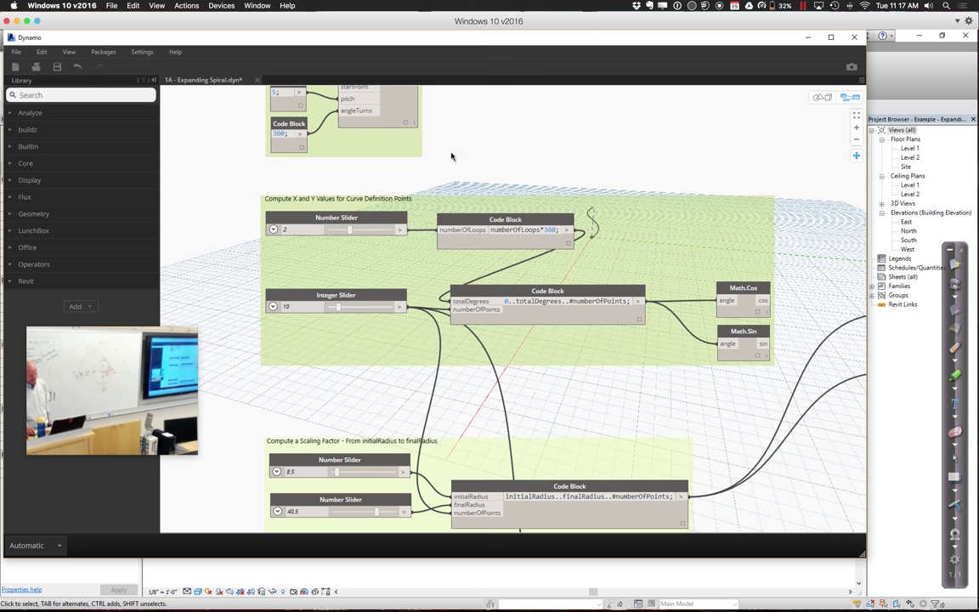
pyautogui.click(309, 230)
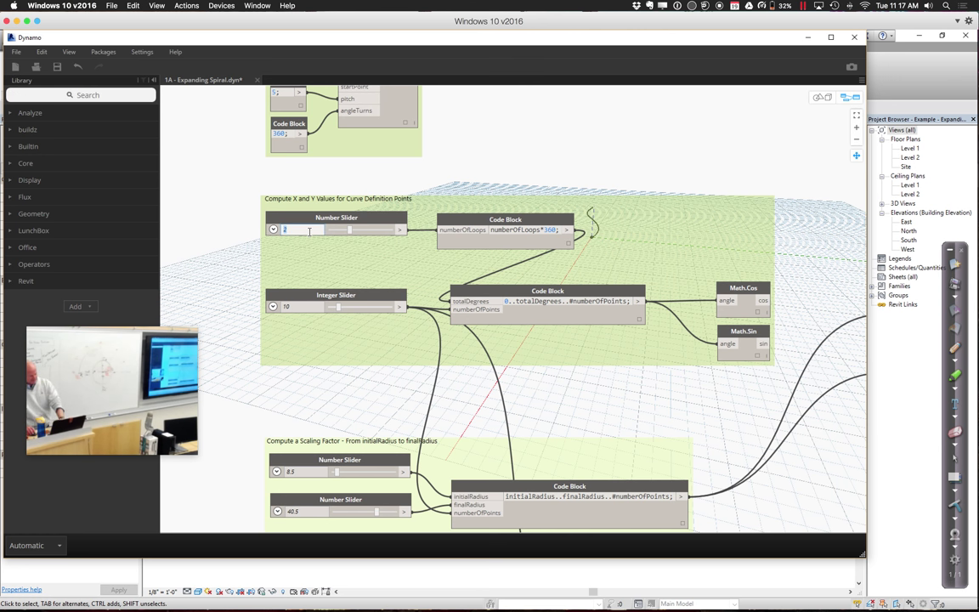
pyautogui.write('3')
pyautogui.click(430, 237)
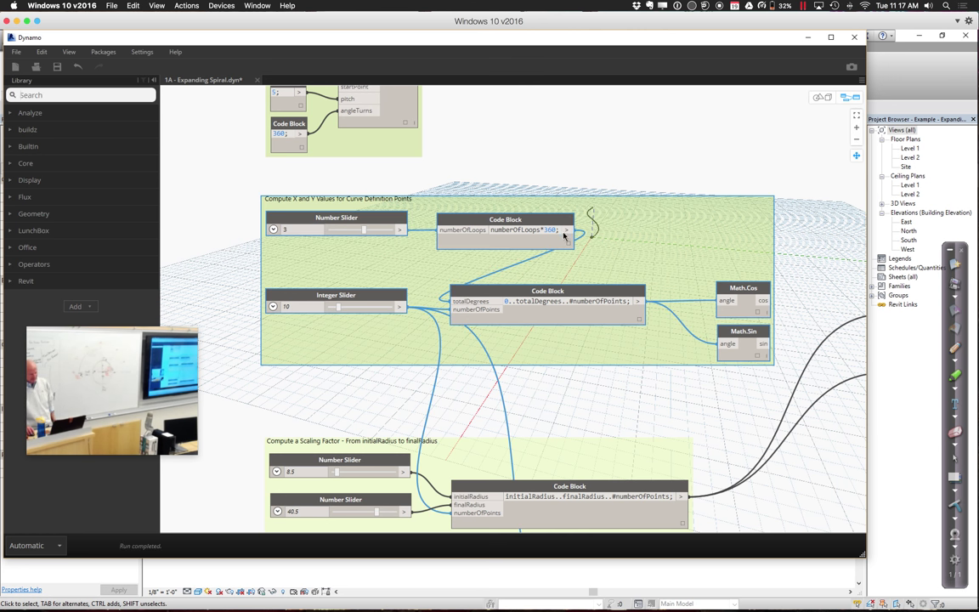
# Step: Examine the outputs of the numberOfLoops*360 code block, the 0..totalDegrees range code block and the Math.Cos node
pyautogui.moveTo(572, 246)
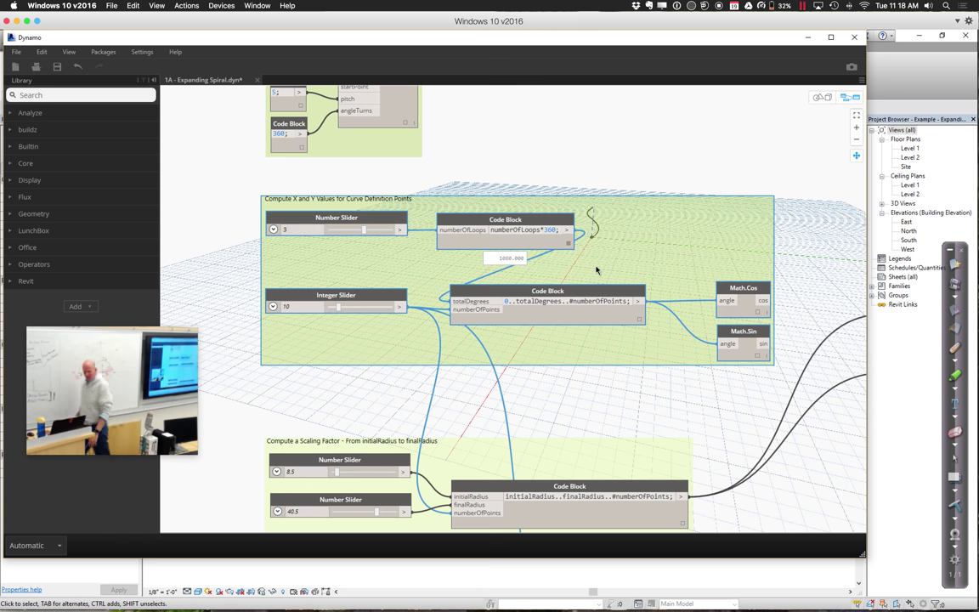
pyautogui.click(638, 321)
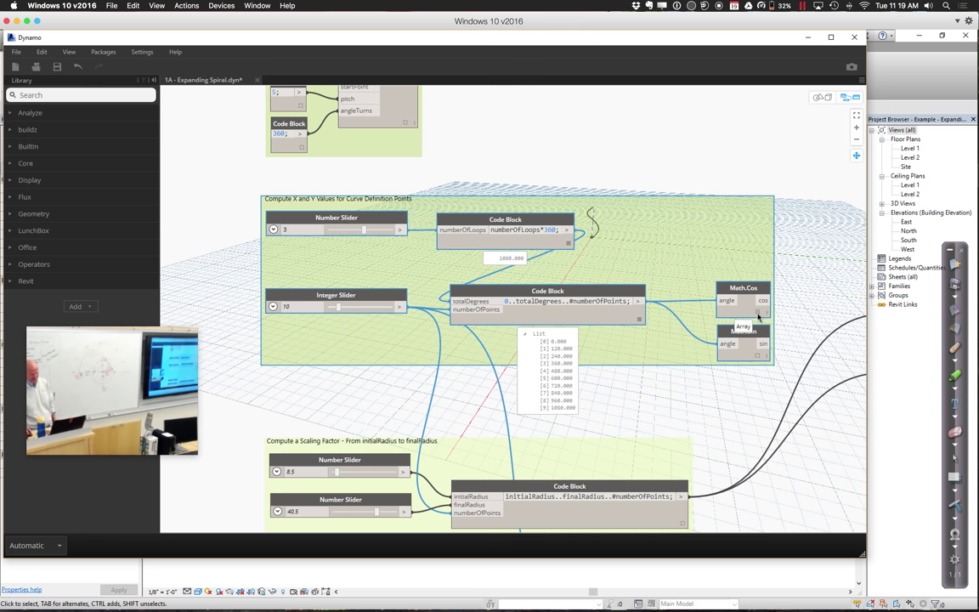
pyautogui.moveTo(758, 316)
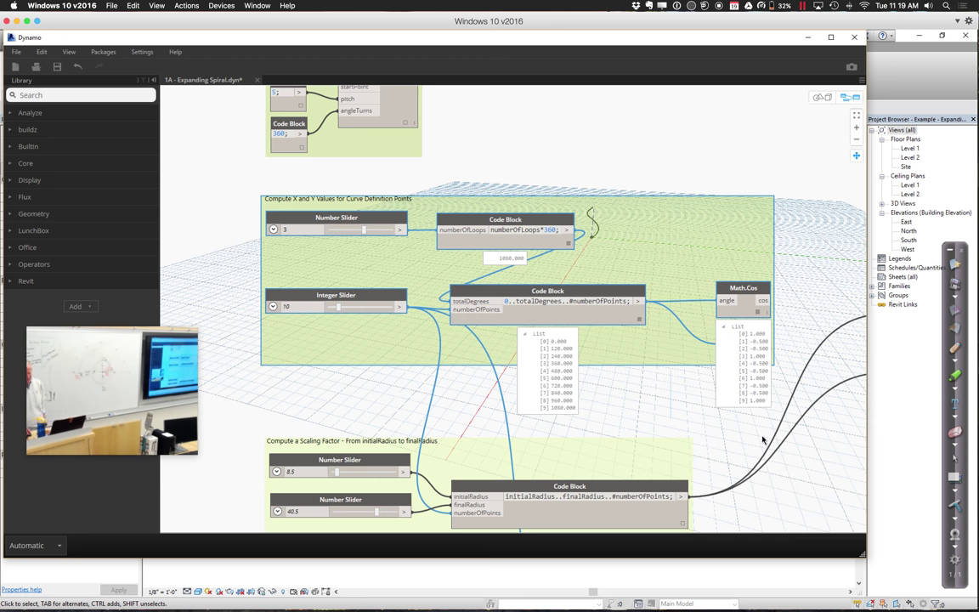
pyautogui.click(719, 439)
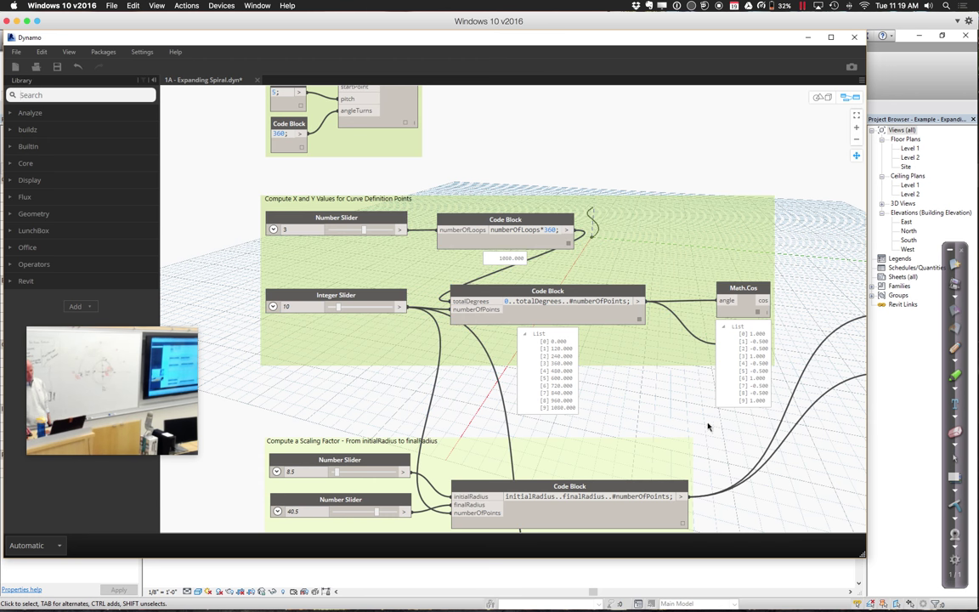
pyautogui.moveTo(695, 47); pyautogui.dragTo(624, 90)
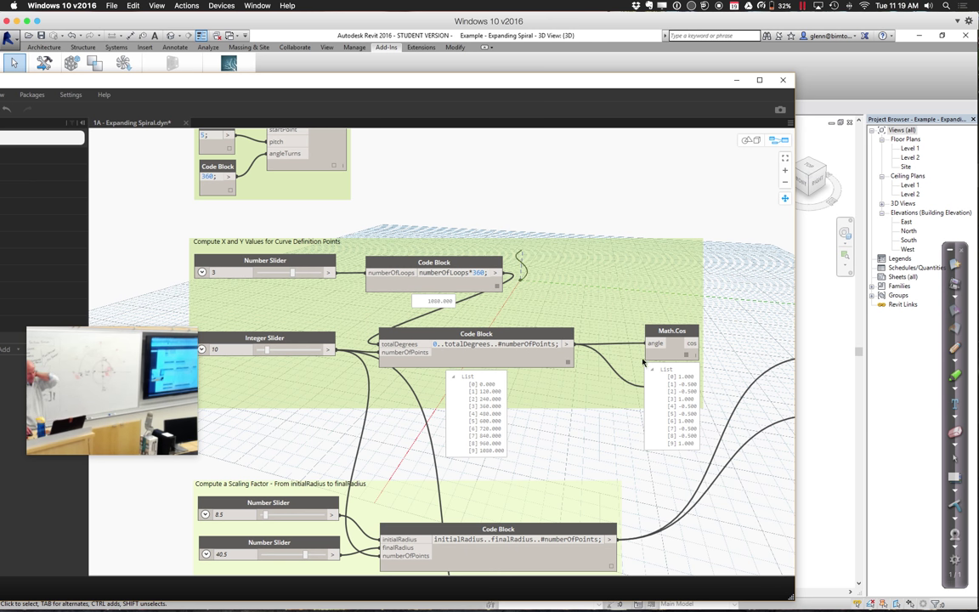
pyautogui.click(689, 361)
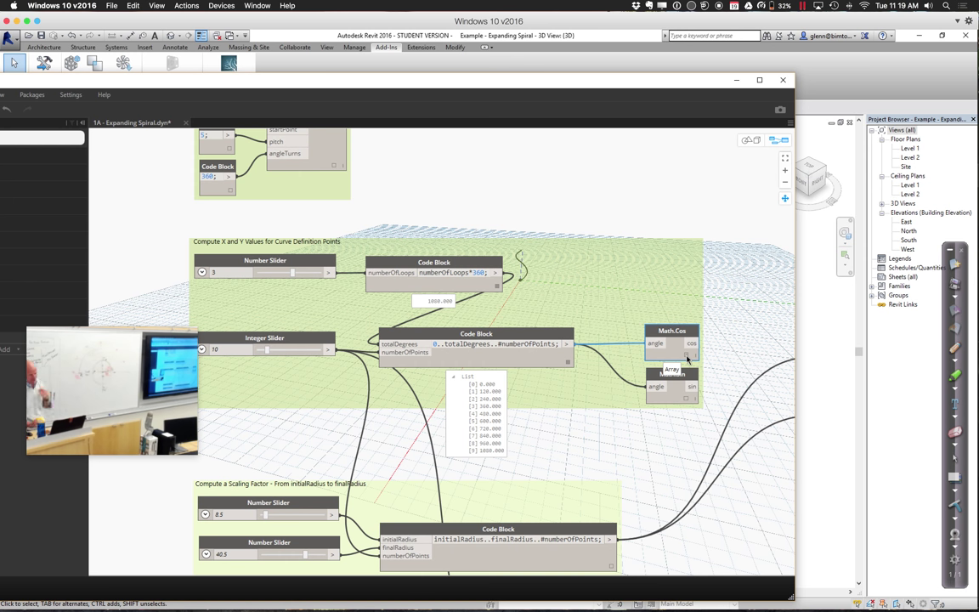
# Step: Search the node library for "po" to find the point creation nodes
pyautogui.moveTo(71, 82); pyautogui.dragTo(103, 78)
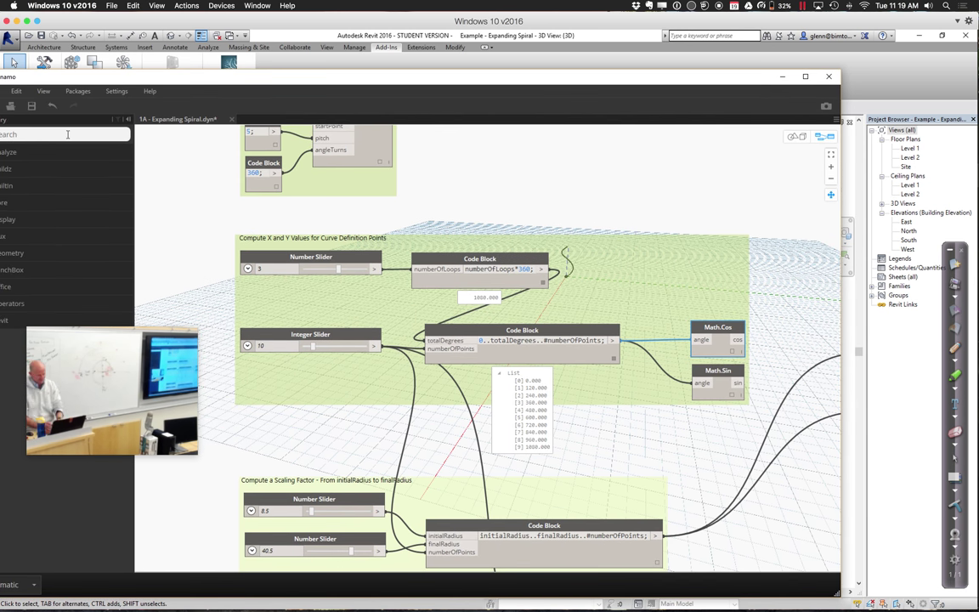
pyautogui.click(67, 134)
pyautogui.write('pi')
pyautogui.press('BackSpace')
pyautogui.write('o')
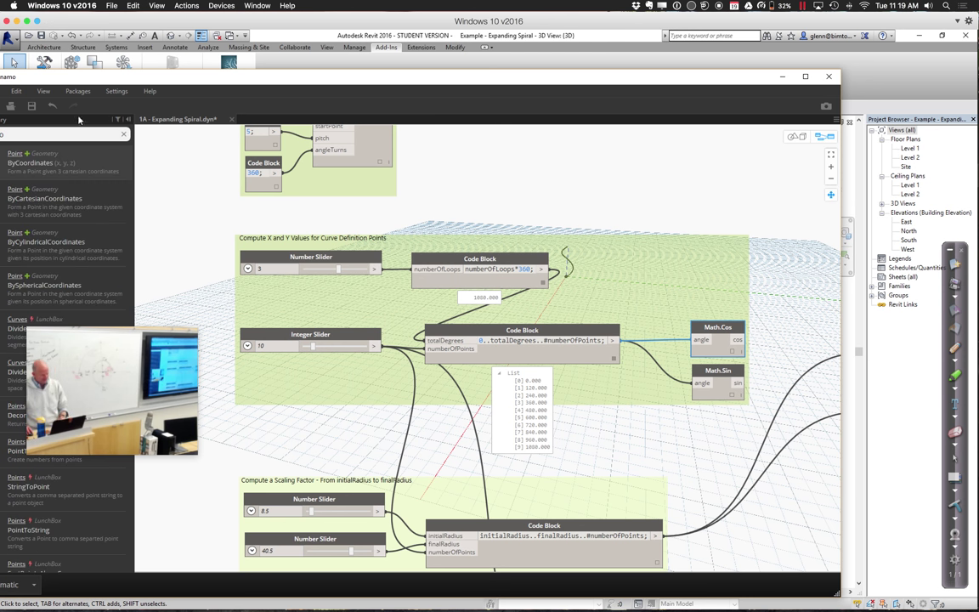
pyautogui.moveTo(47, 170)
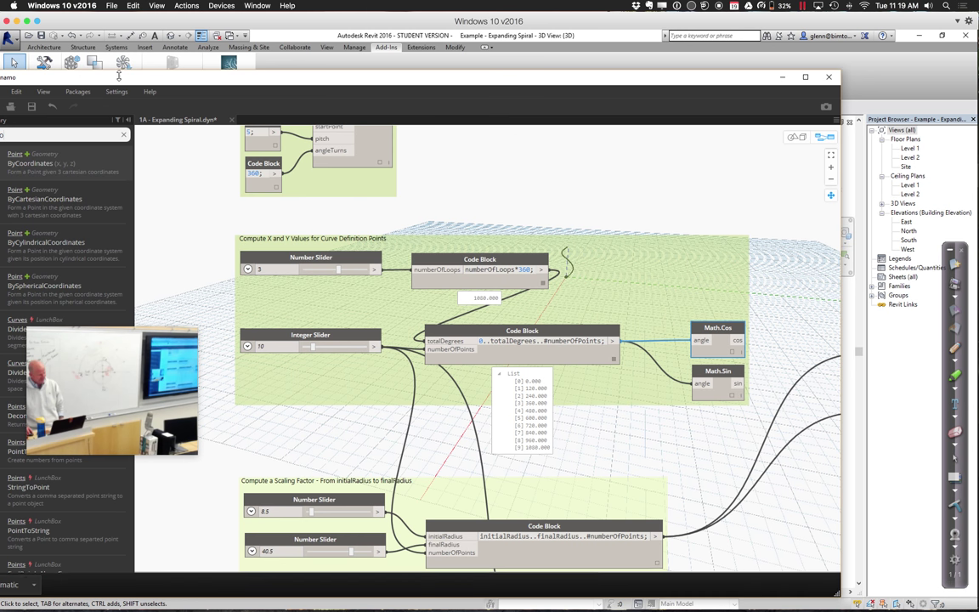
# Step: Place a Point.ByCoordinates node beside Math.Cos and Math.Sin, connecting cos to its x input and sin to its y input
pyautogui.click(51, 161)
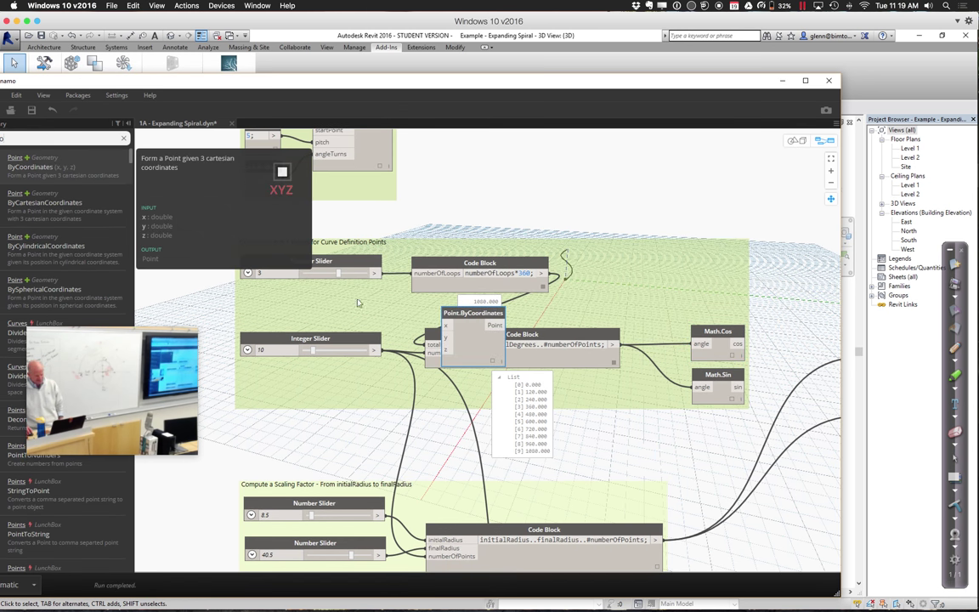
pyautogui.moveTo(460, 325); pyautogui.dragTo(767, 265)
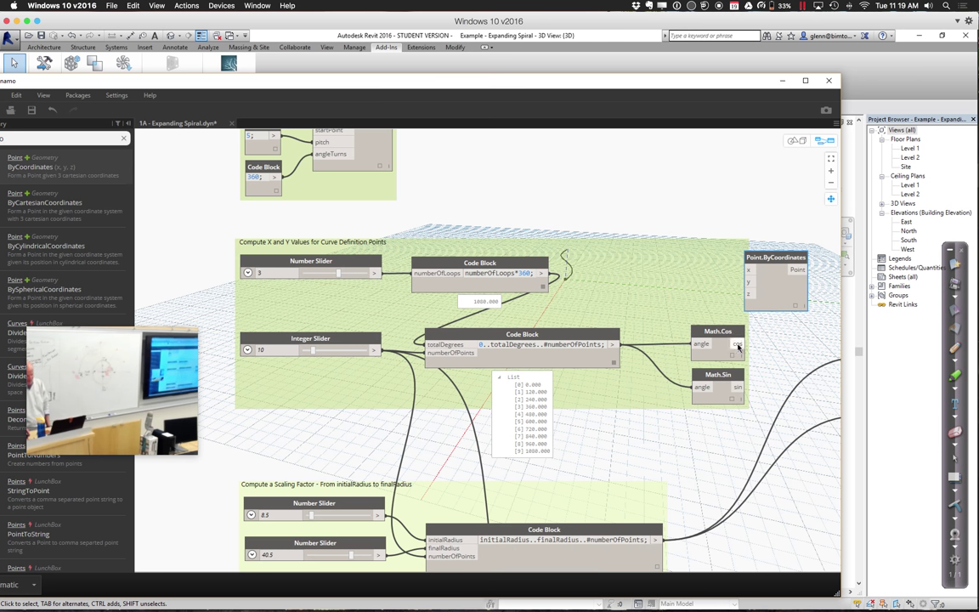
pyautogui.click(739, 344)
pyautogui.click(748, 270)
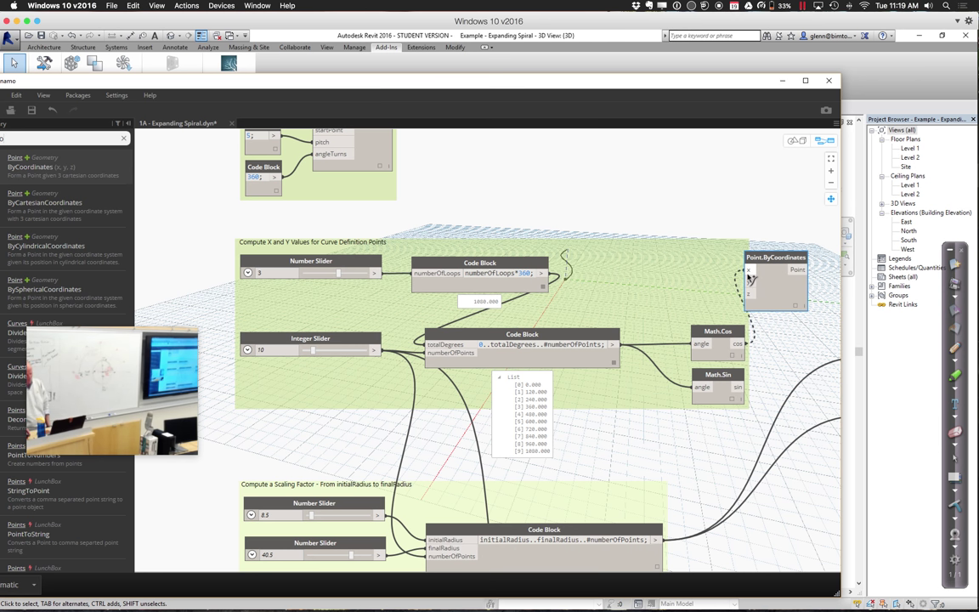
pyautogui.click(739, 387)
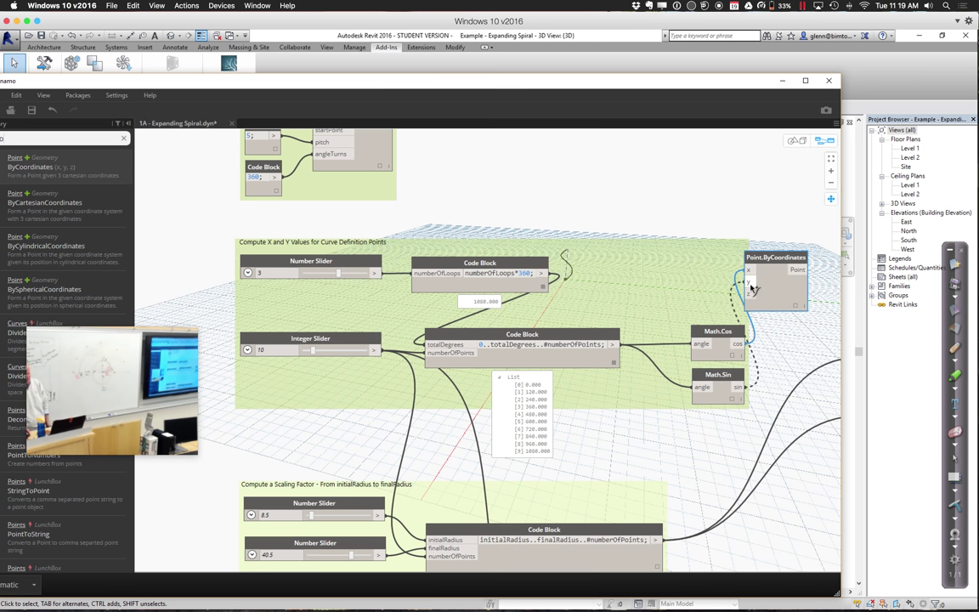
pyautogui.click(748, 283)
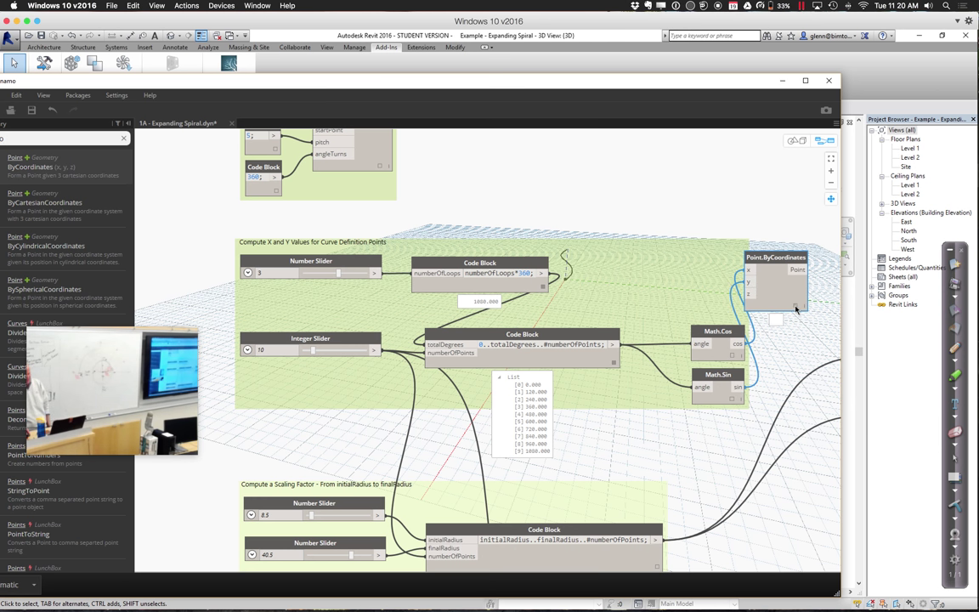
pyautogui.moveTo(793, 256)
pyautogui.mouseDown()
pyautogui.moveTo(814, 263)
pyautogui.moveTo(804, 263)
pyautogui.mouseUp()
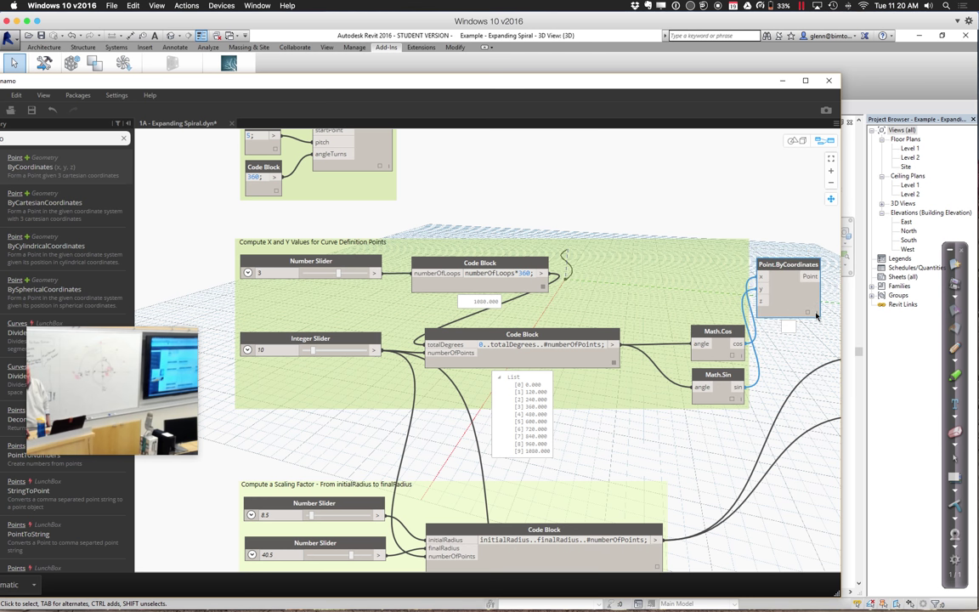
# Step: Inspect the list of points output by the Point.ByCoordinates node, and remove the node from the graph
pyautogui.rightClick(816, 315)
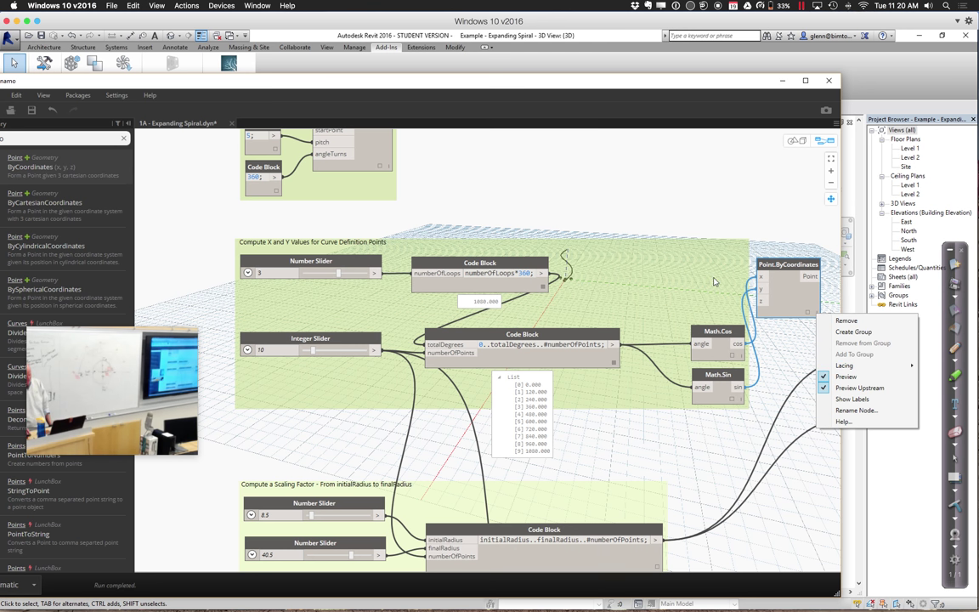
pyautogui.click(793, 332)
pyautogui.click(807, 315)
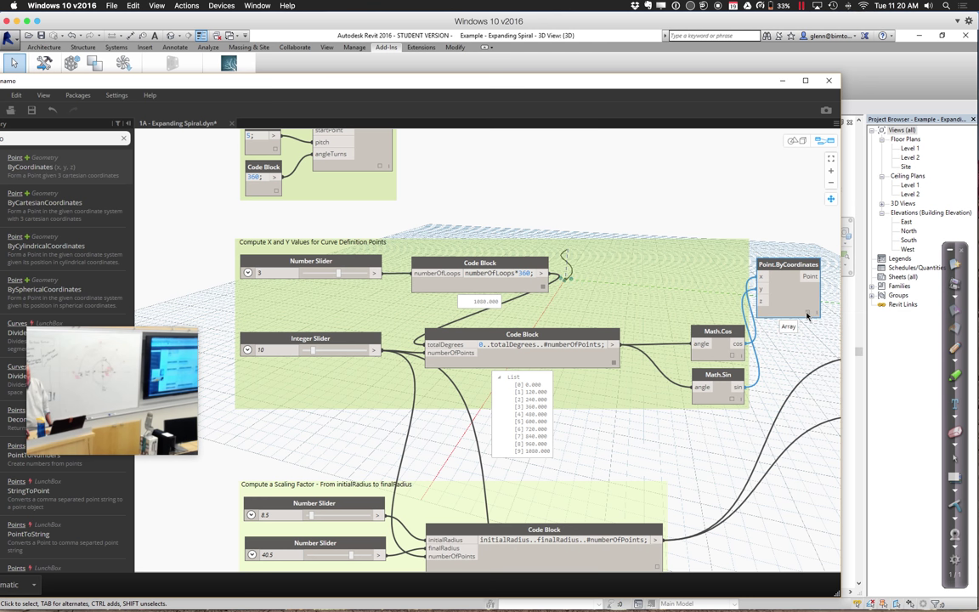
pyautogui.moveTo(808, 315)
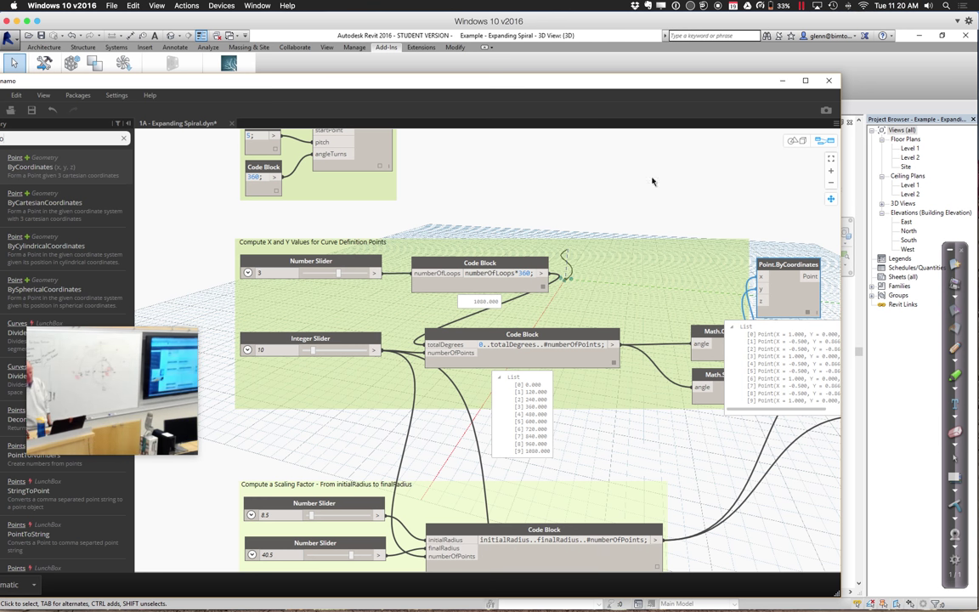
pyautogui.rightClick(779, 265)
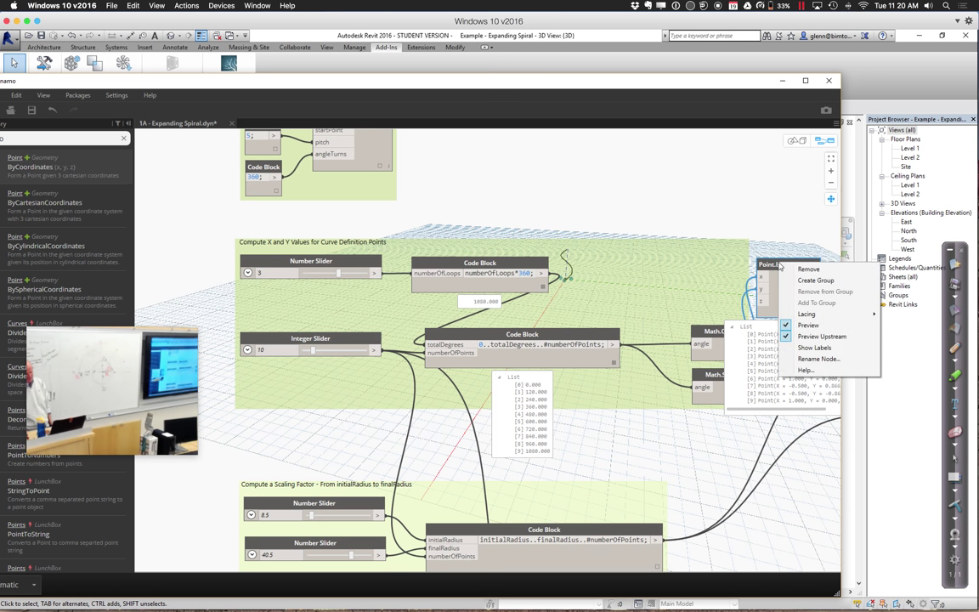
pyautogui.click(803, 265)
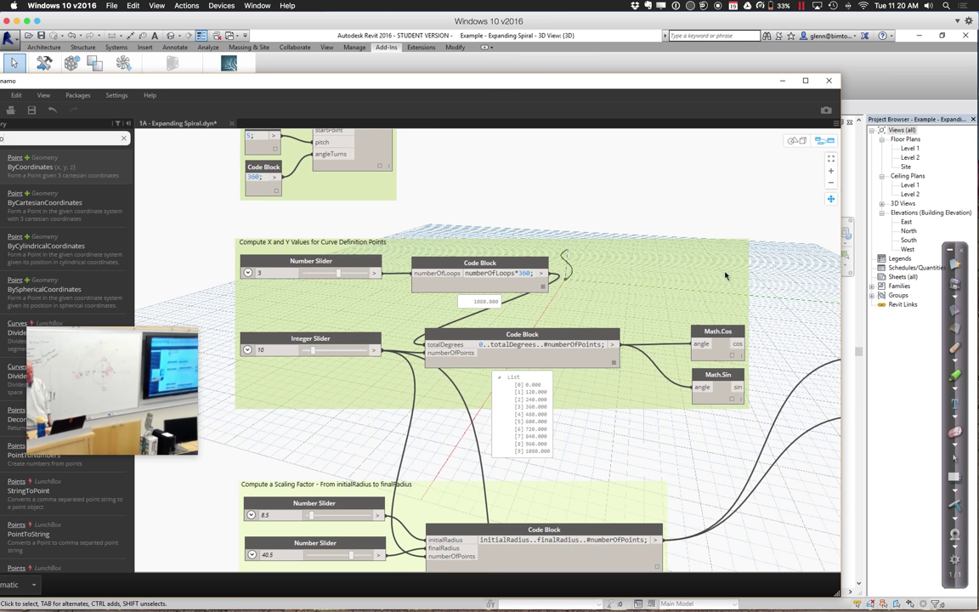
# Step: Examine the list output by the initialRadius..finalRadius code block in the Compute a Scaling Factor group
pyautogui.moveTo(720, 275); pyautogui.dragTo(765, 178, button='middle')
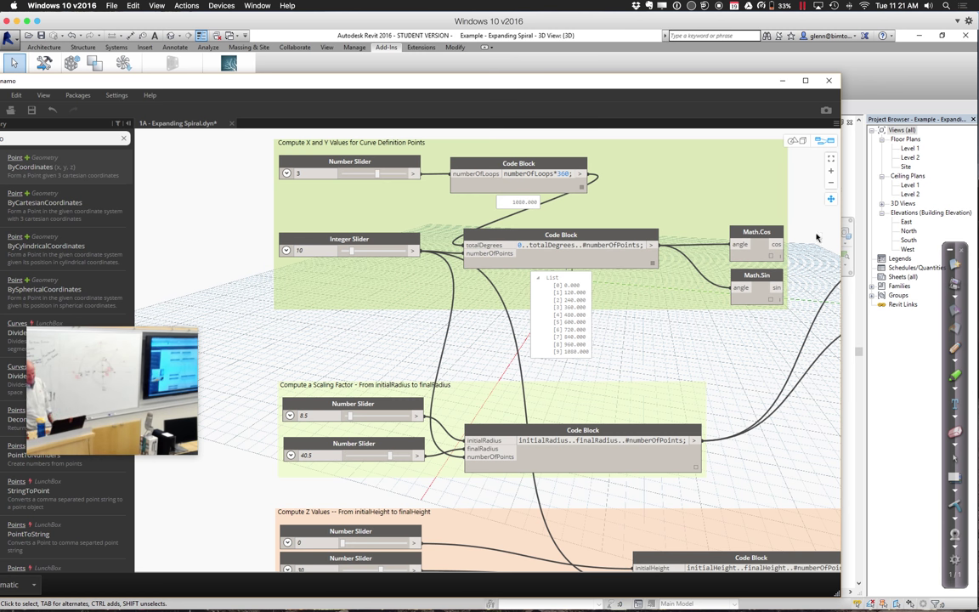
pyautogui.click(699, 469)
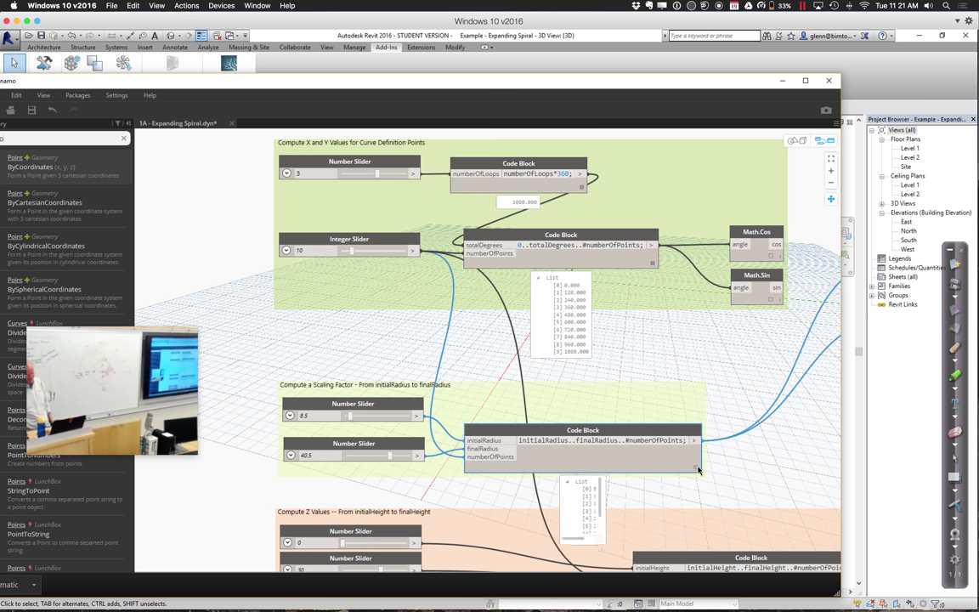
pyautogui.moveTo(716, 469); pyautogui.dragTo(712, 432, button='middle')
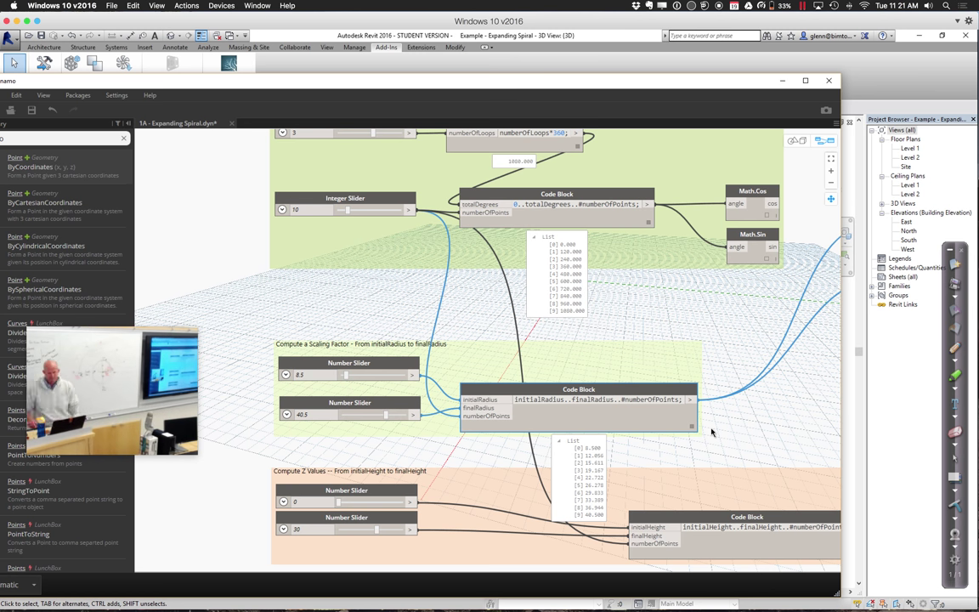
# Step: Connect the Math.Cos and Math.Sin outputs to the x inputs of the upper and lower multiplication nodes, respectively, in the scaling group
pyautogui.moveTo(653, 374); pyautogui.dragTo(534, 424, button='middle')
pyautogui.click(649, 255)
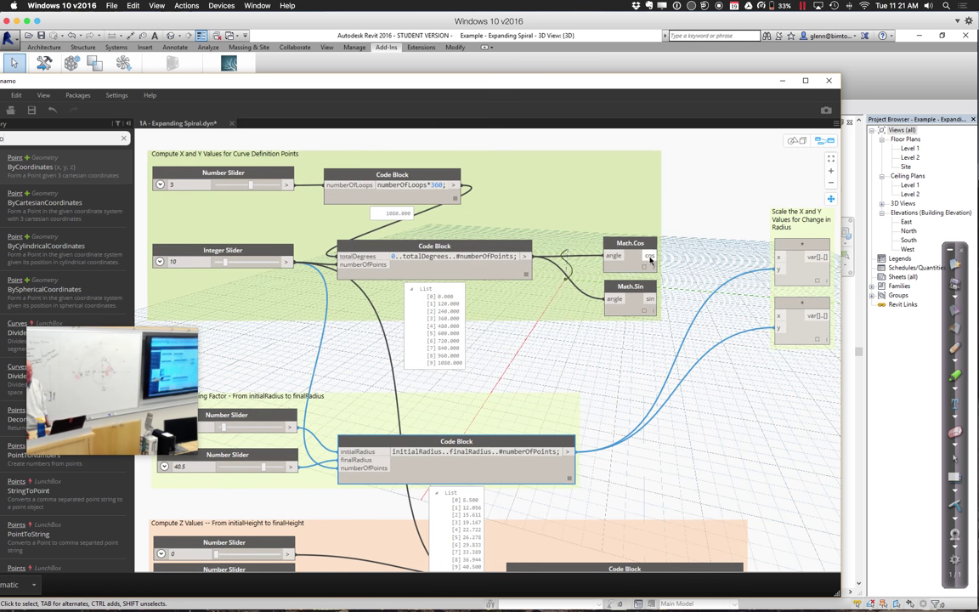
pyautogui.click(780, 261)
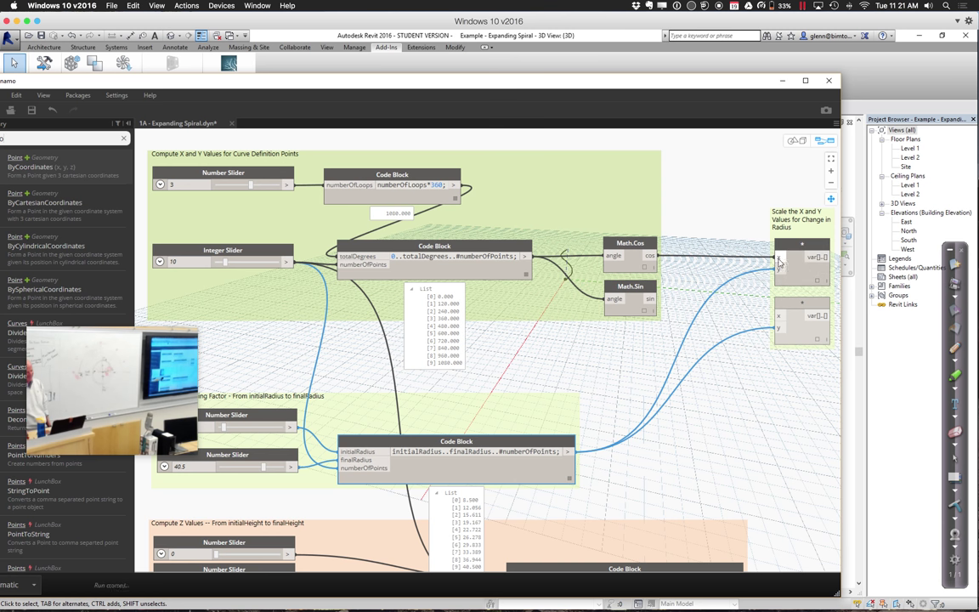
pyautogui.click(650, 299)
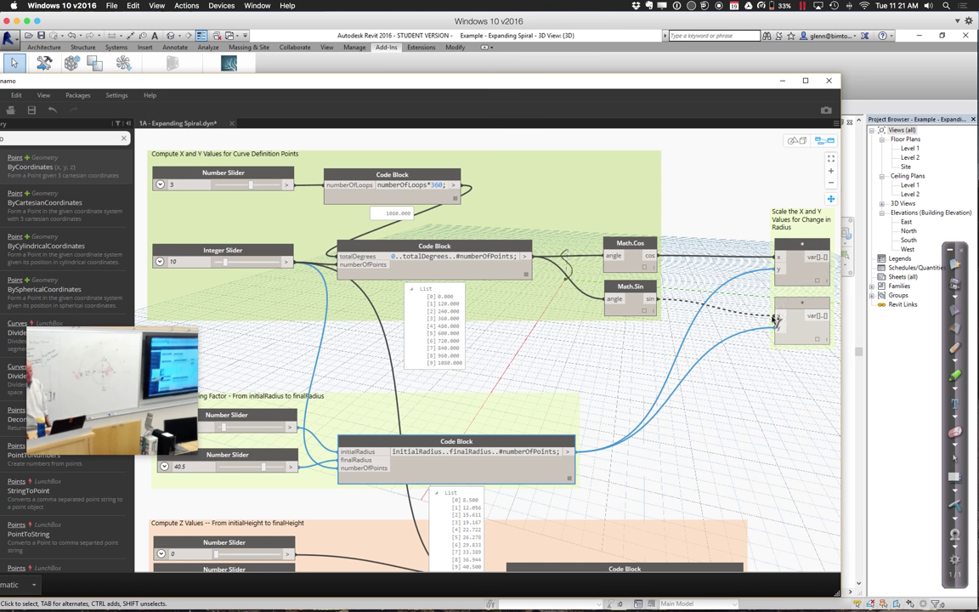
pyautogui.click(776, 319)
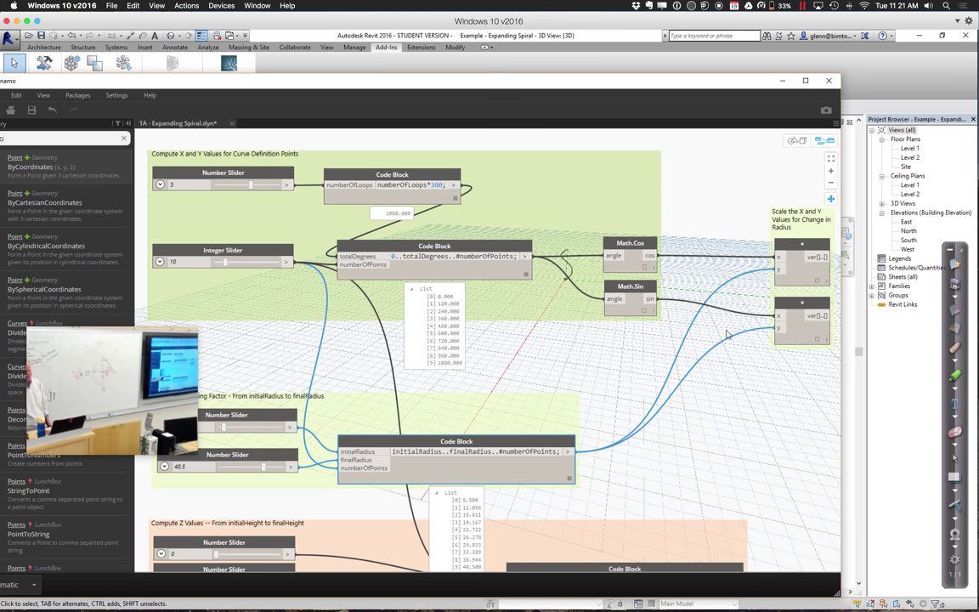
# Step: Add a Point.ByCoordinates node beside the multiplication nodes, connecting the scaled cosine output to x and the scaled sine output to y
pyautogui.moveTo(726, 334); pyautogui.dragTo(655, 341, button='middle')
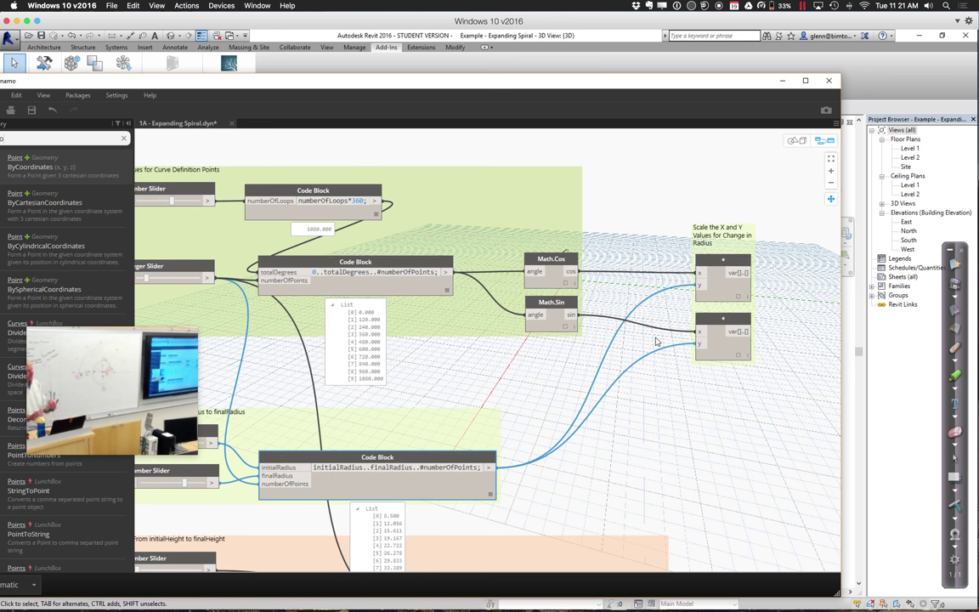
pyautogui.moveTo(547, 343); pyautogui.dragTo(474, 371, button='middle')
pyautogui.moveTo(82, 176)
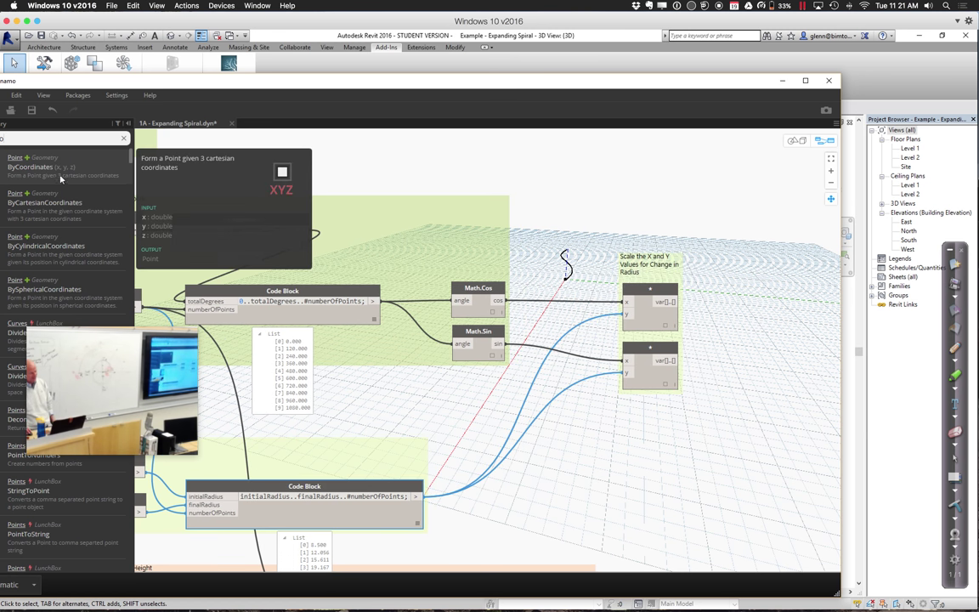
pyautogui.click(54, 170)
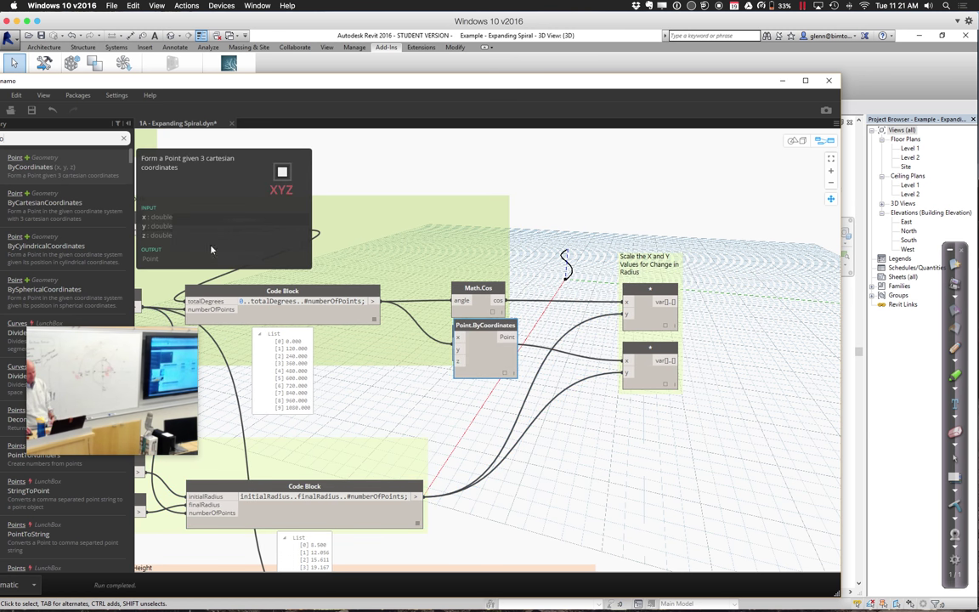
pyautogui.moveTo(467, 326); pyautogui.dragTo(766, 281)
pyautogui.moveTo(675, 302); pyautogui.dragTo(757, 295)
pyautogui.click(676, 361)
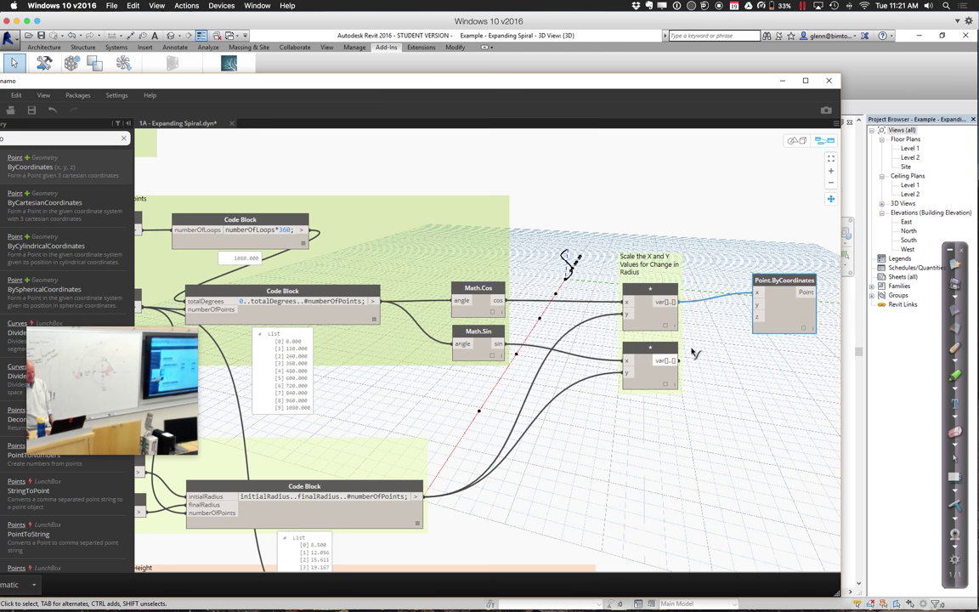
pyautogui.click(754, 308)
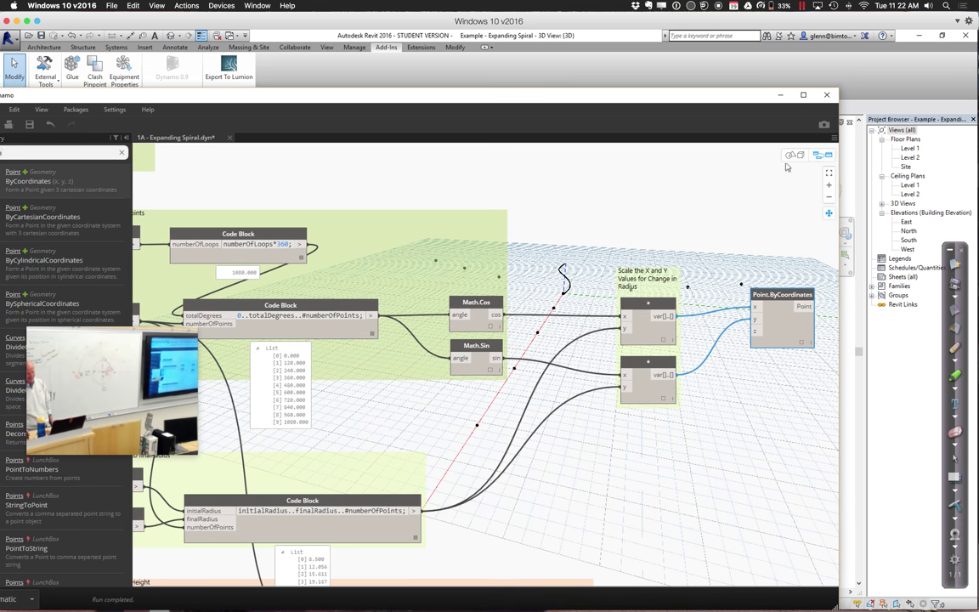
# Step: Examine the scaled curve definition points from above in the 3D geometry preview, and return to the graph
pyautogui.click(789, 156)
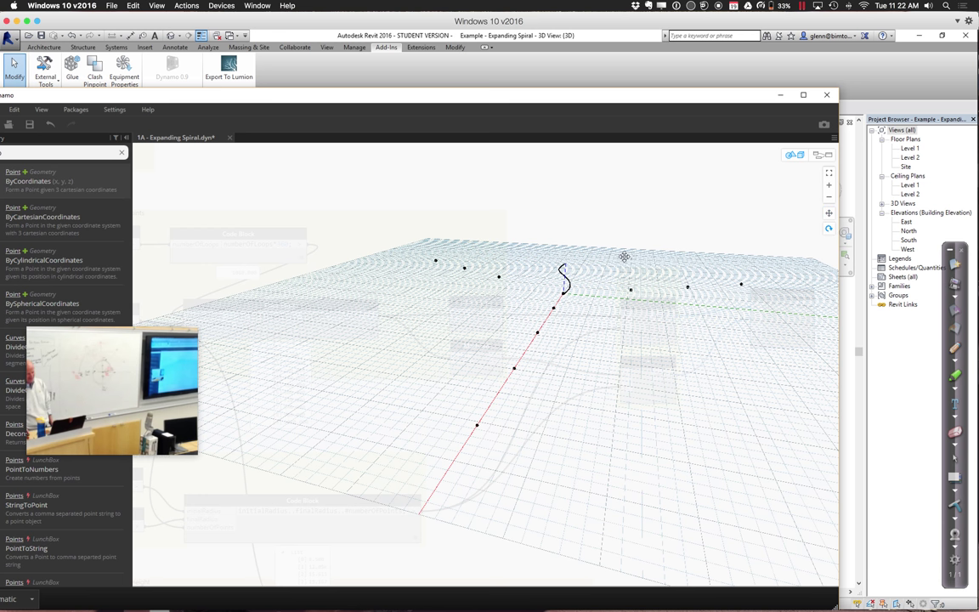
pyautogui.moveTo(624, 257); pyautogui.dragTo(632, 300, button='right')
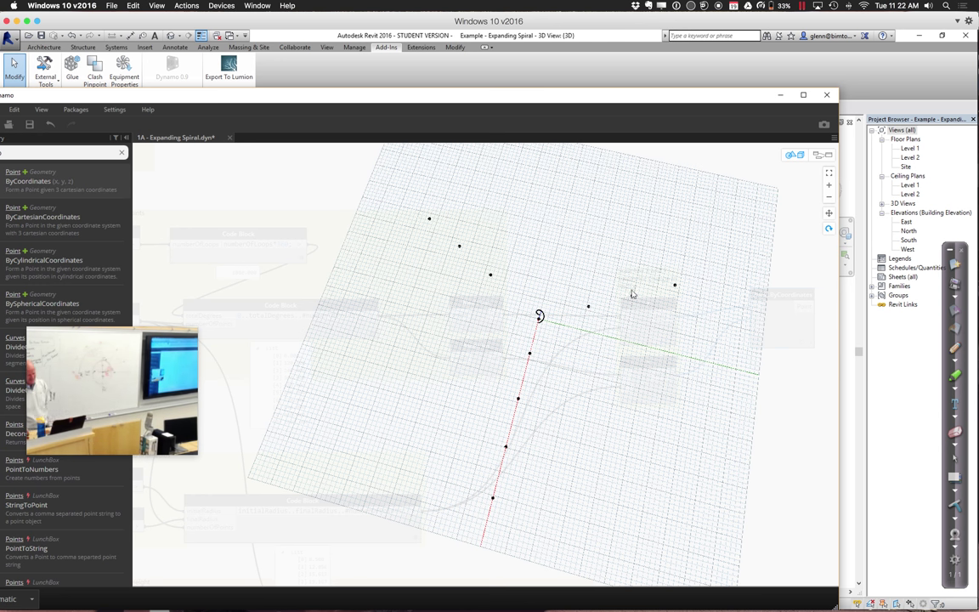
pyautogui.click(795, 160)
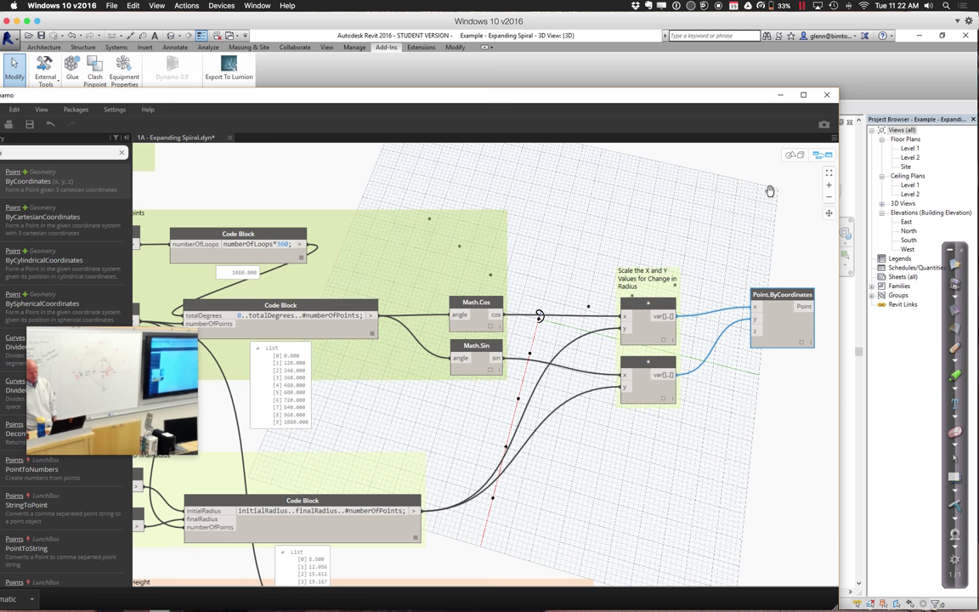
# Step: Delete the temporary Point.ByCoordinates node and connect the scaled cosine and sine outputs to x and y of the one in the Create Curve Definition Points group
pyautogui.scroll(-2, 695, 252)
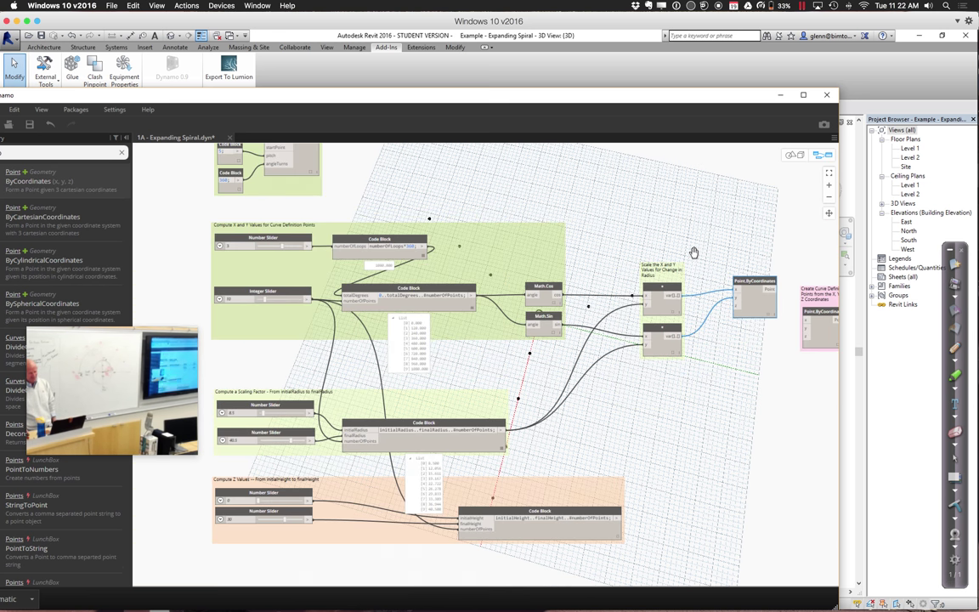
pyautogui.moveTo(695, 251); pyautogui.dragTo(559, 225, button='middle')
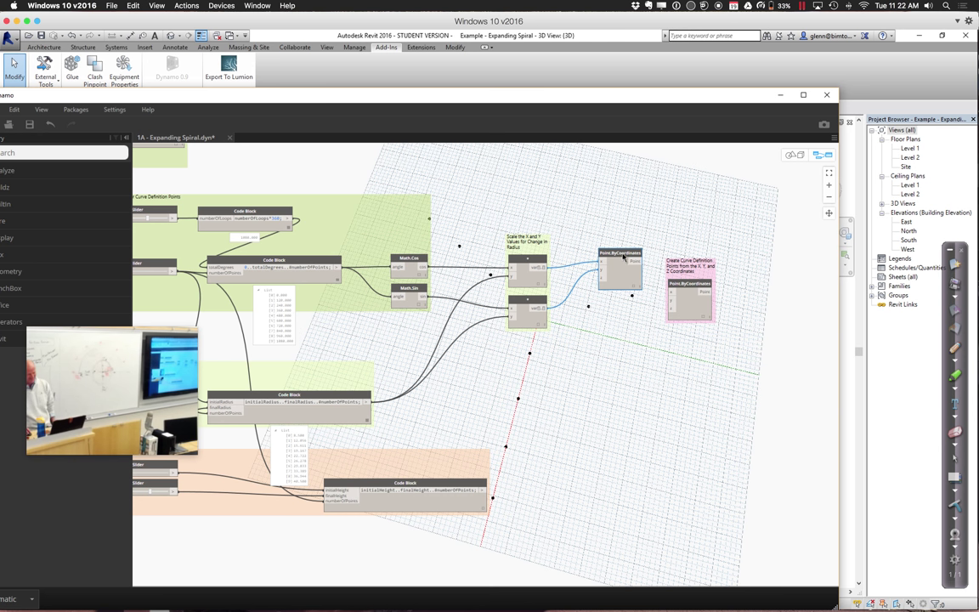
pyautogui.rightClick(627, 256)
pyautogui.click(577, 236)
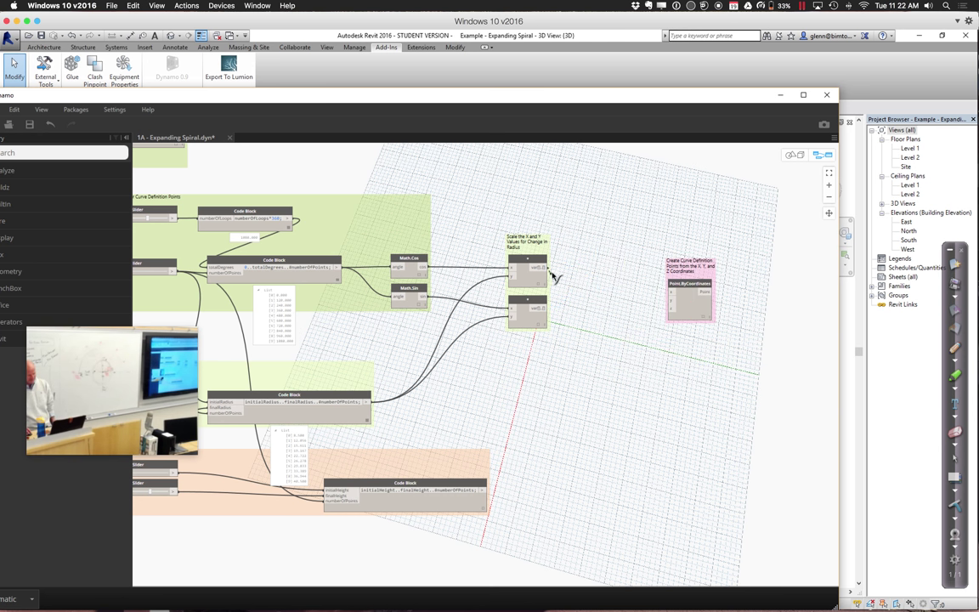
pyautogui.moveTo(548, 268); pyautogui.dragTo(673, 305)
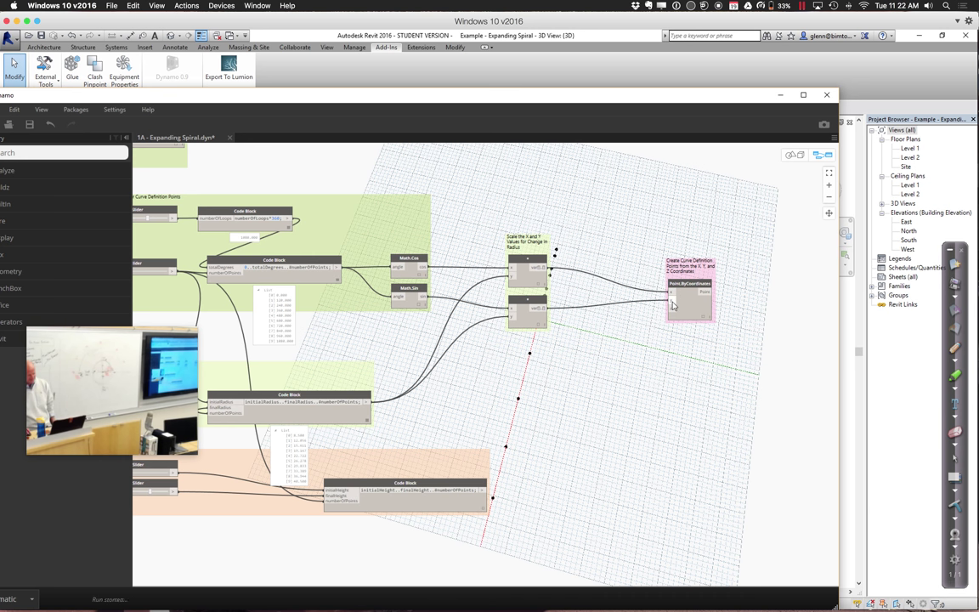
pyautogui.moveTo(695, 90); pyautogui.dragTo(630, 112)
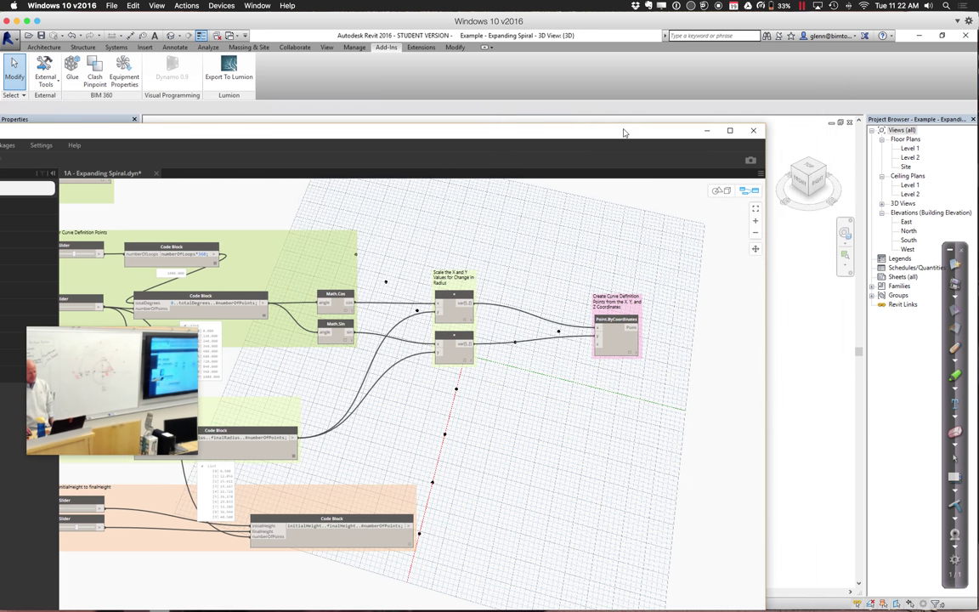
# Step: Connect the Point.ByCoordinates output to the points input of NurbsCurve.ByPoints in the Visualize the Spiral Curve group
pyautogui.moveTo(673, 289); pyautogui.dragTo(534, 299, button='middle')
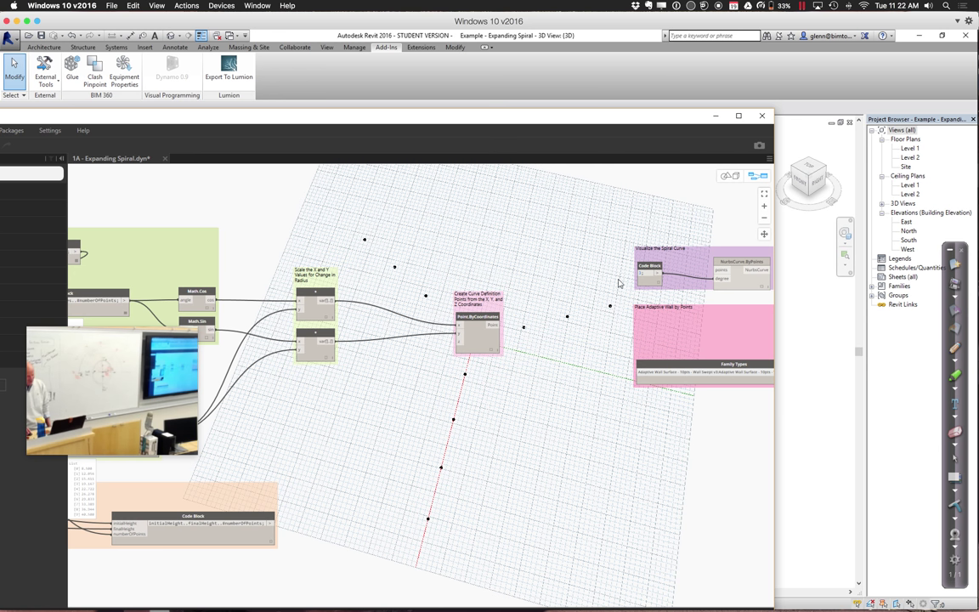
pyautogui.scroll(1, 714, 272)
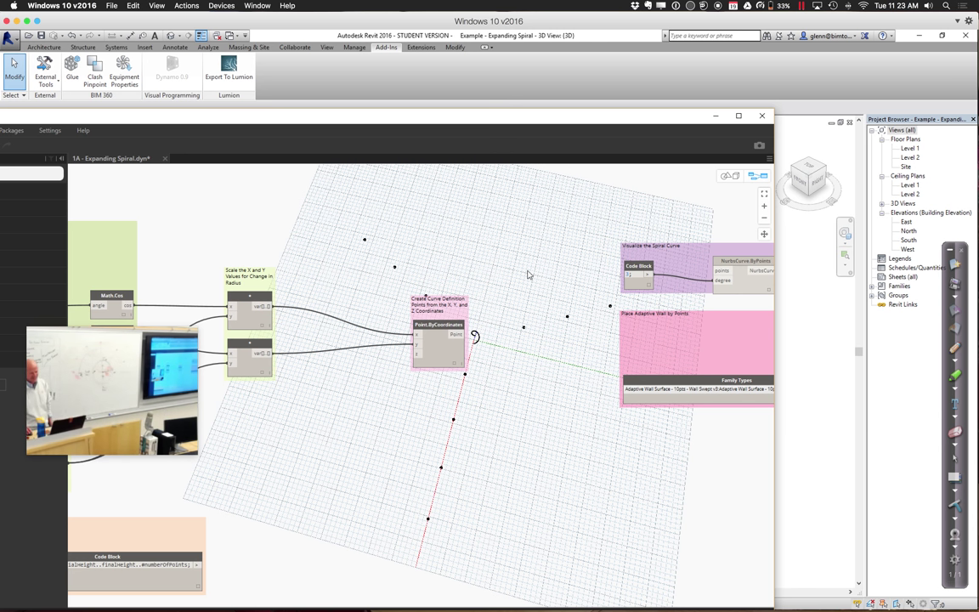
pyautogui.click(462, 337)
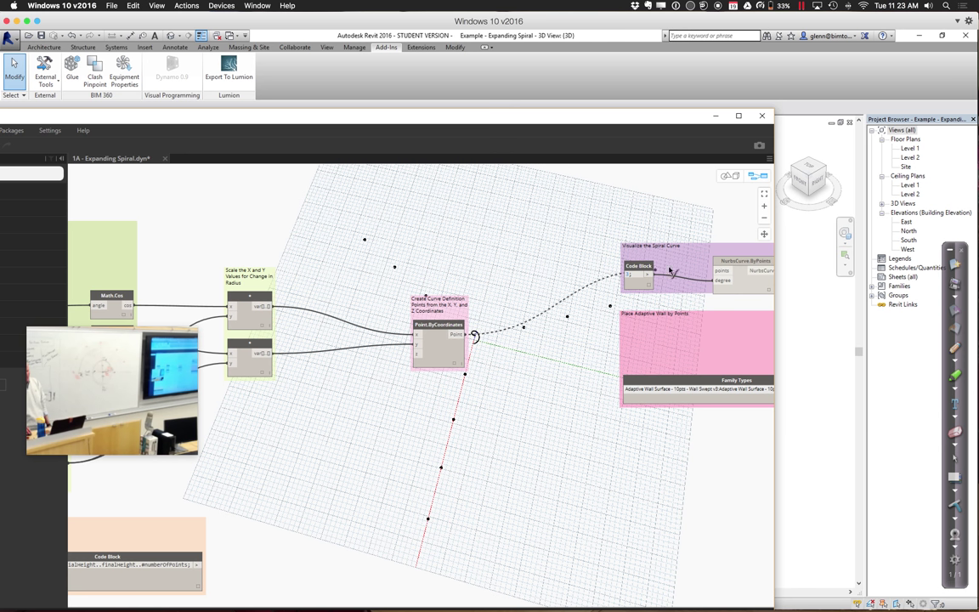
pyautogui.click(719, 272)
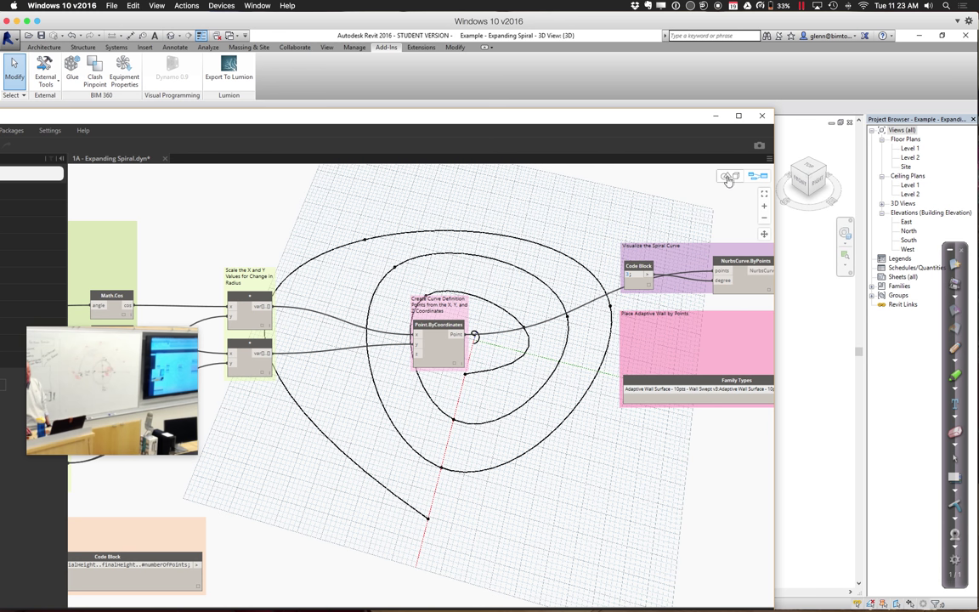
pyautogui.scroll(-1, 557, 270)
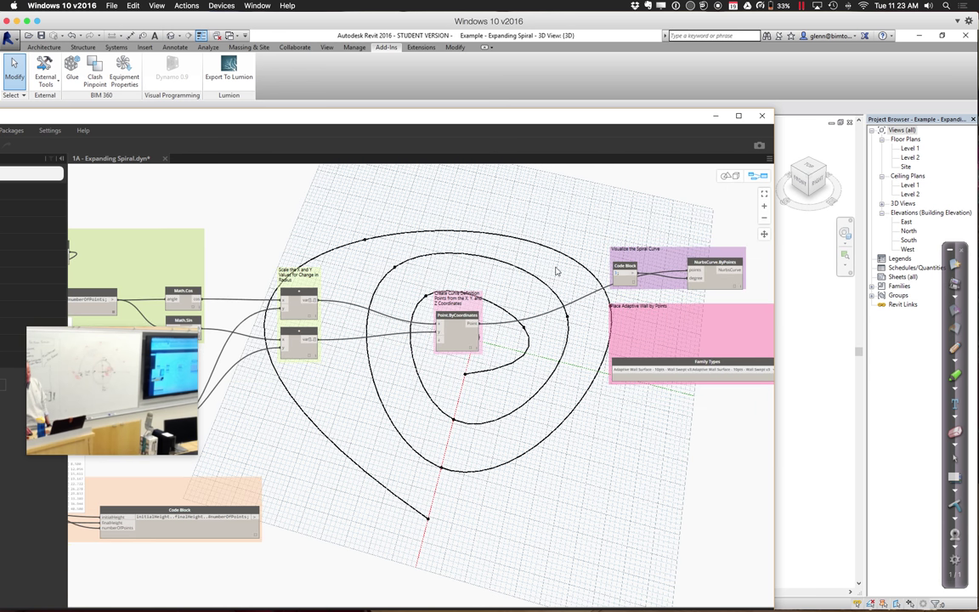
pyautogui.scroll(-1, 556, 270)
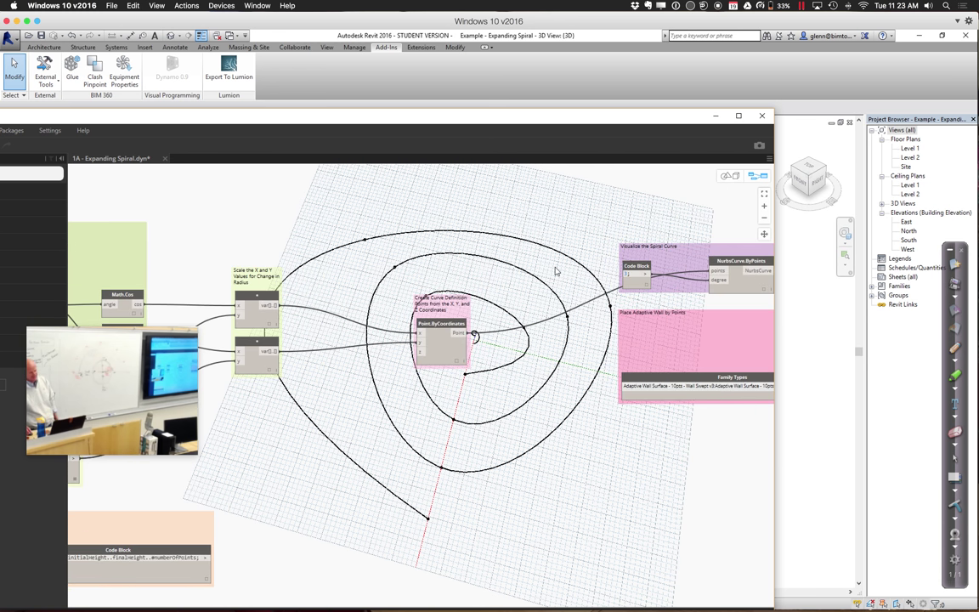
# Step: Set the number-of-points integer slider to 20 and view the smoother spiral in the 3D geometry preview
pyautogui.scroll(1, 555, 270)
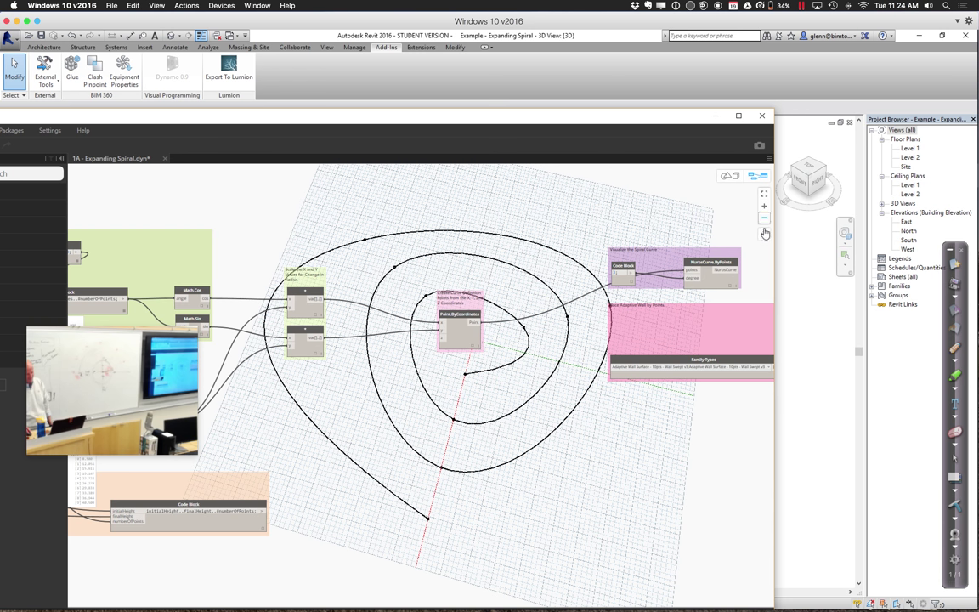
pyautogui.moveTo(268, 241); pyautogui.dragTo(587, 234)
pyautogui.scroll(4, 298, 327)
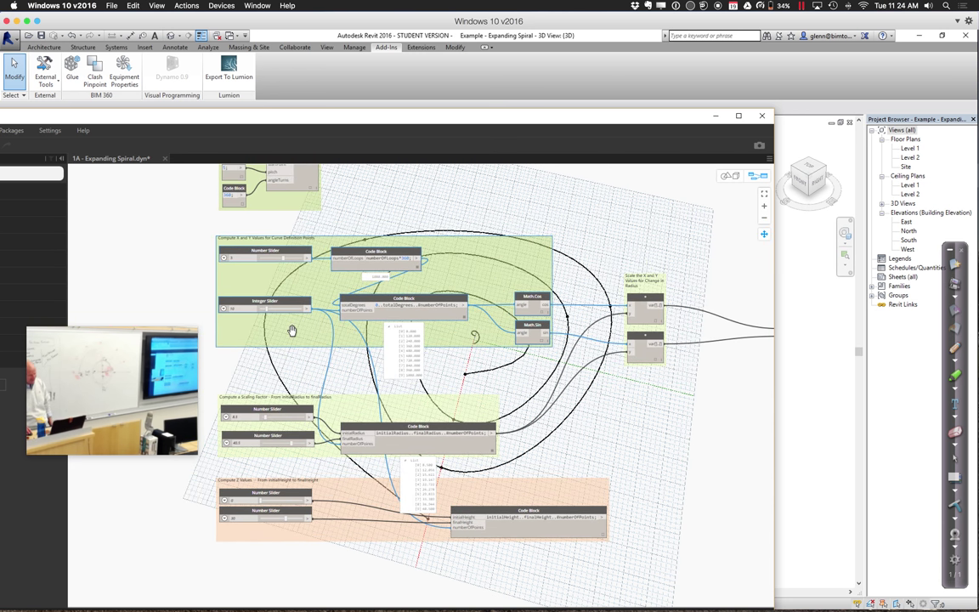
pyautogui.scroll(-2, 291, 276)
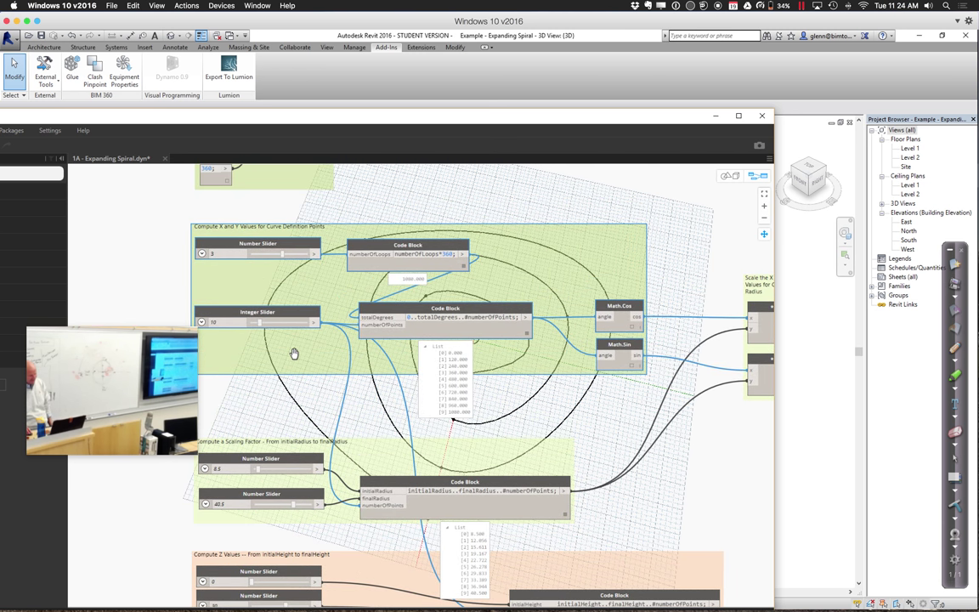
pyautogui.scroll(2, 295, 338)
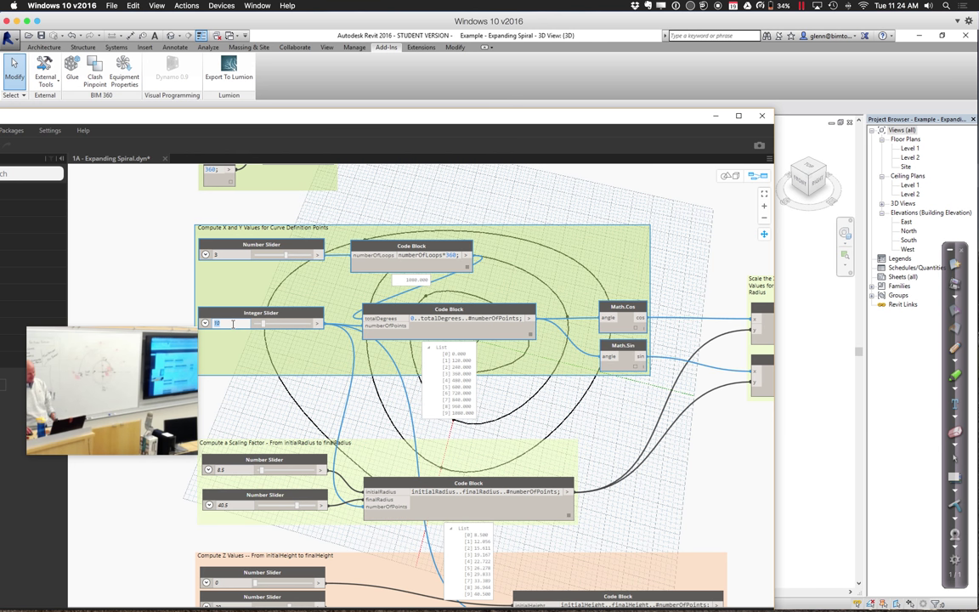
pyautogui.write('20')
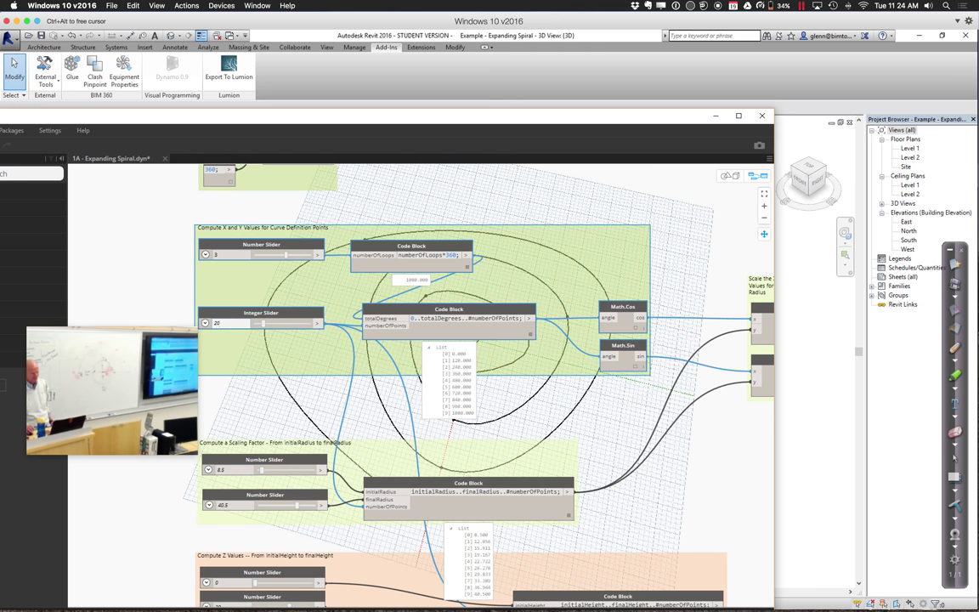
pyautogui.press('Return')
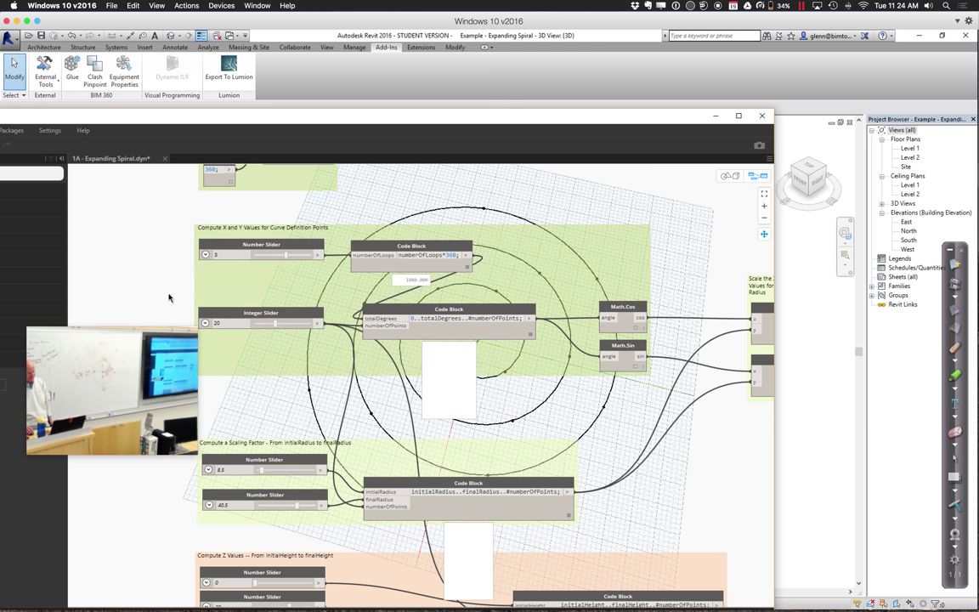
pyautogui.click(730, 177)
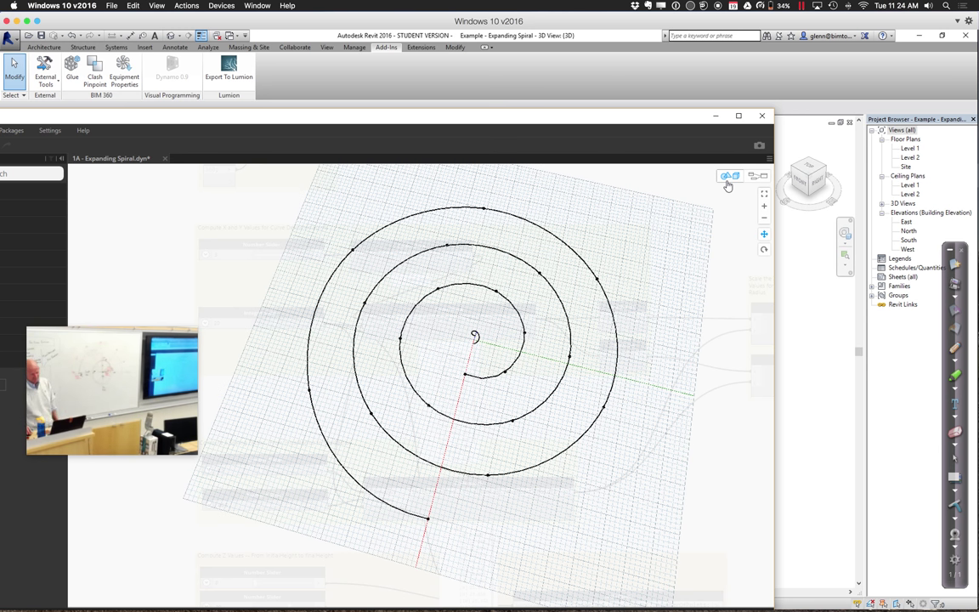
pyautogui.click(735, 177)
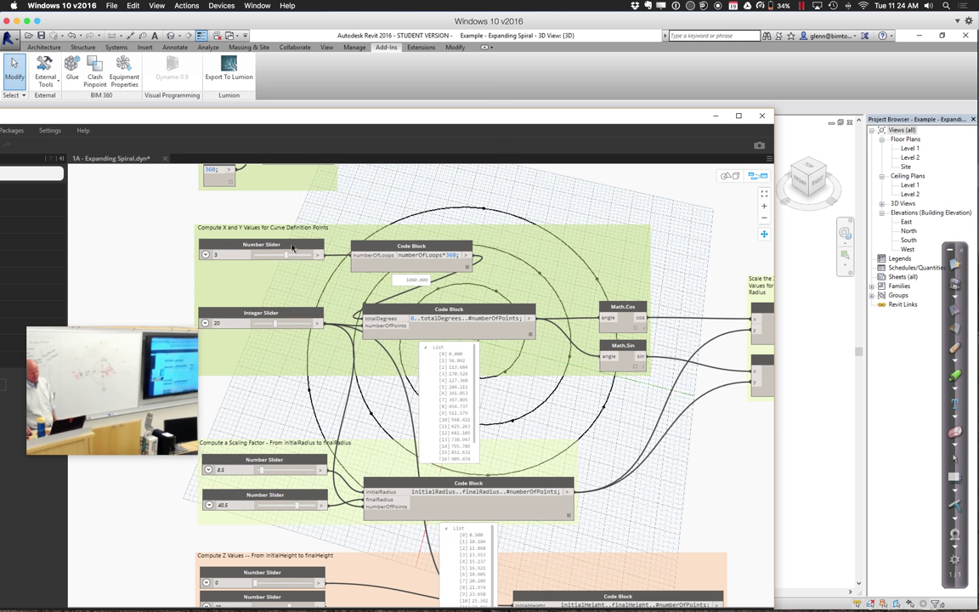
# Step: Reduce the numberOfLoops slider to 1.8 and inspect the flat spiral from the side in the 3D geometry preview
pyautogui.moveTo(292, 247); pyautogui.dragTo(305, 277, button='middle')
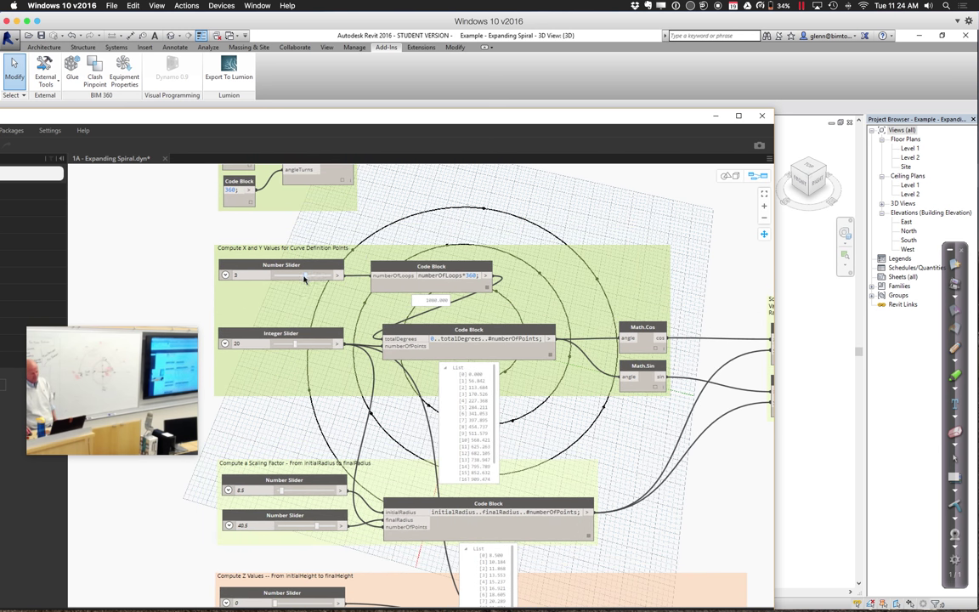
pyautogui.moveTo(303, 276); pyautogui.dragTo(290, 277)
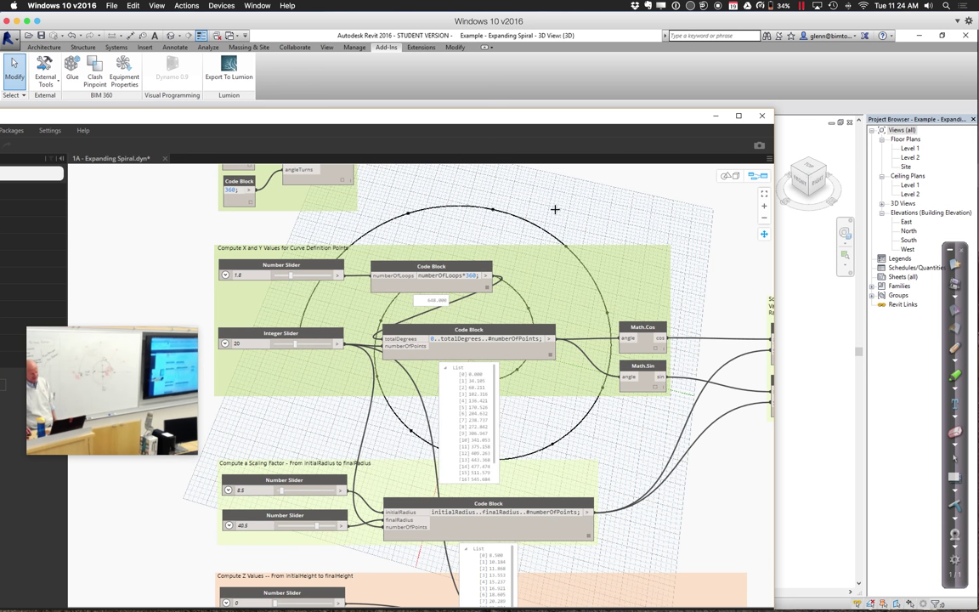
pyautogui.click(726, 177)
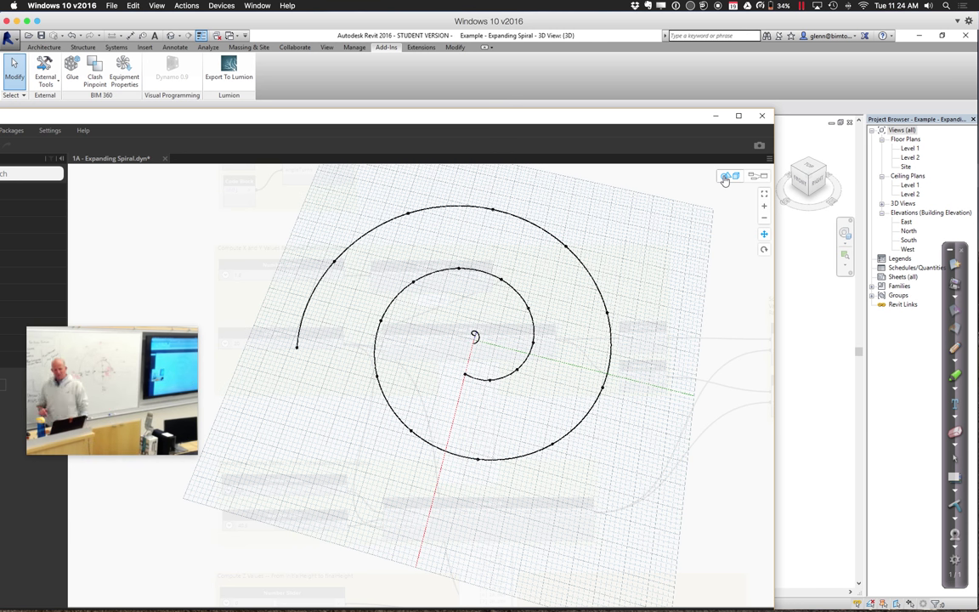
pyautogui.click(764, 251)
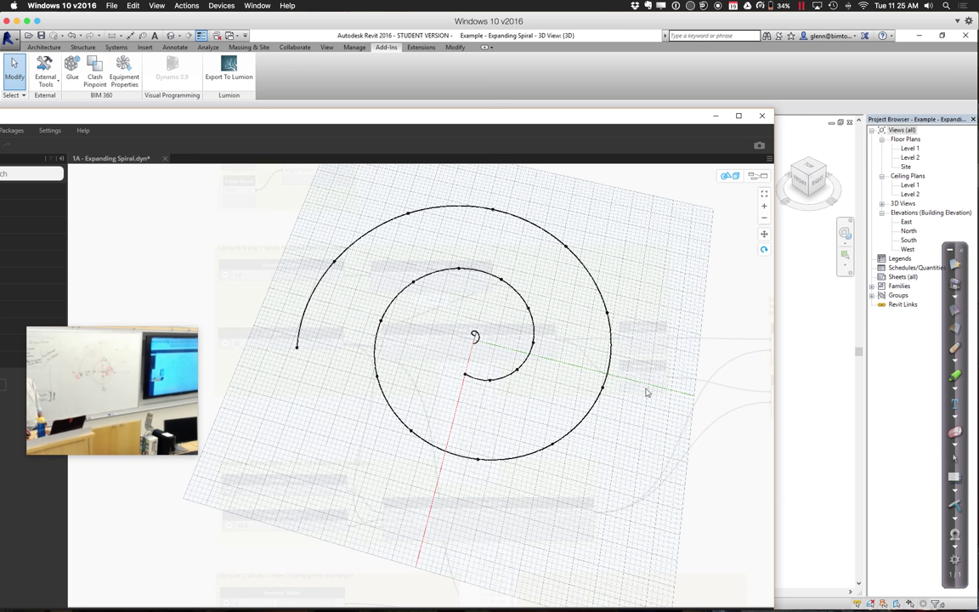
pyautogui.moveTo(646, 392); pyautogui.dragTo(651, 339)
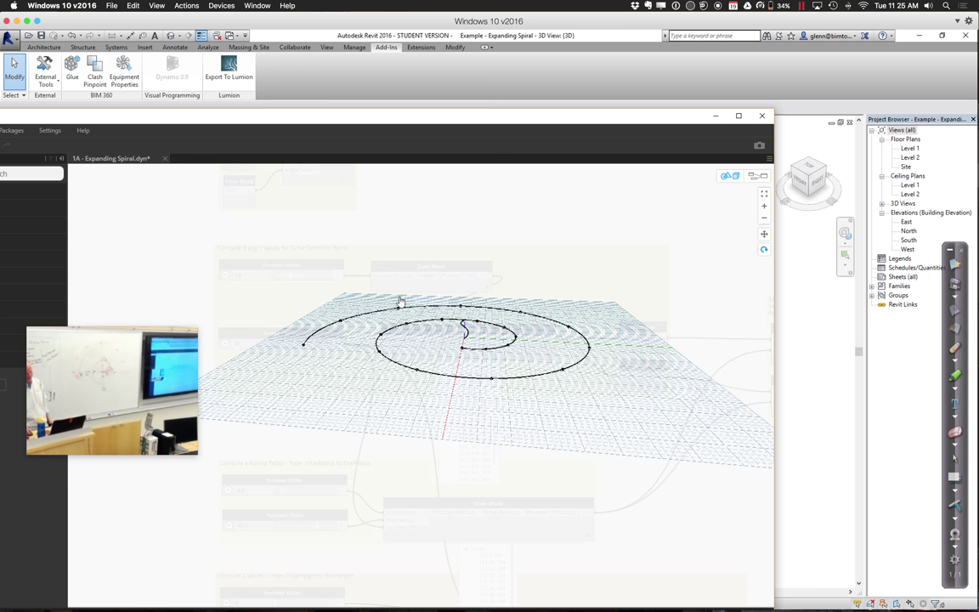
pyautogui.moveTo(400, 302); pyautogui.dragTo(739, 185)
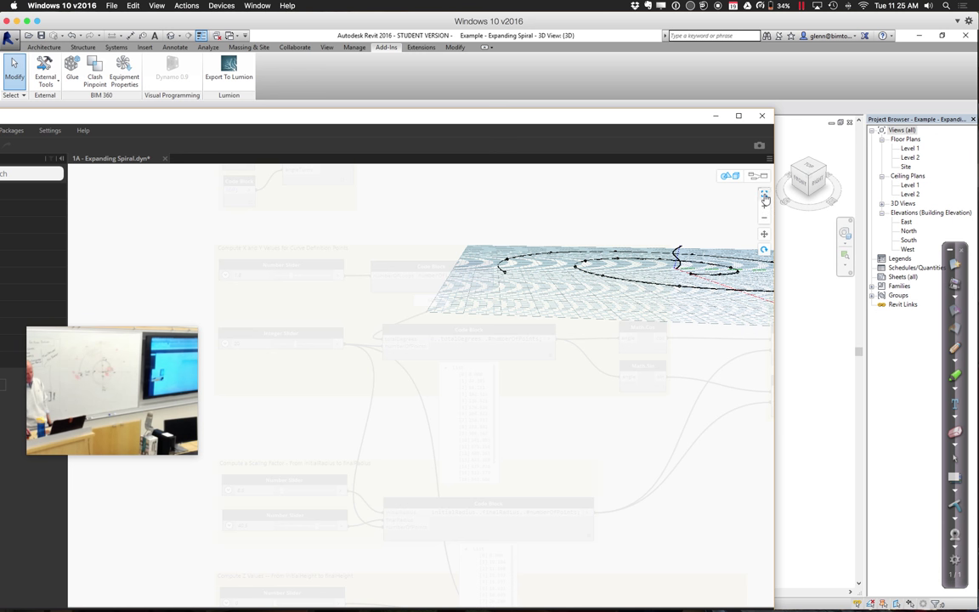
pyautogui.click(764, 196)
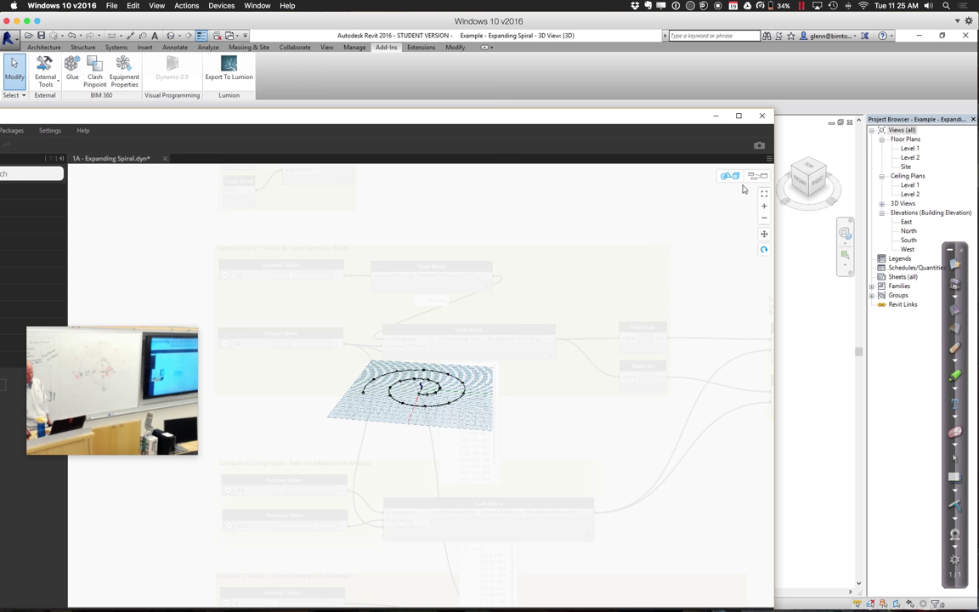
pyautogui.click(741, 181)
# Step: Hide the scaling factor list and display the output list of the initialHeight..finalHeight code block in the Compute Z Values group
pyautogui.moveTo(450, 374); pyautogui.dragTo(463, 230, button='middle')
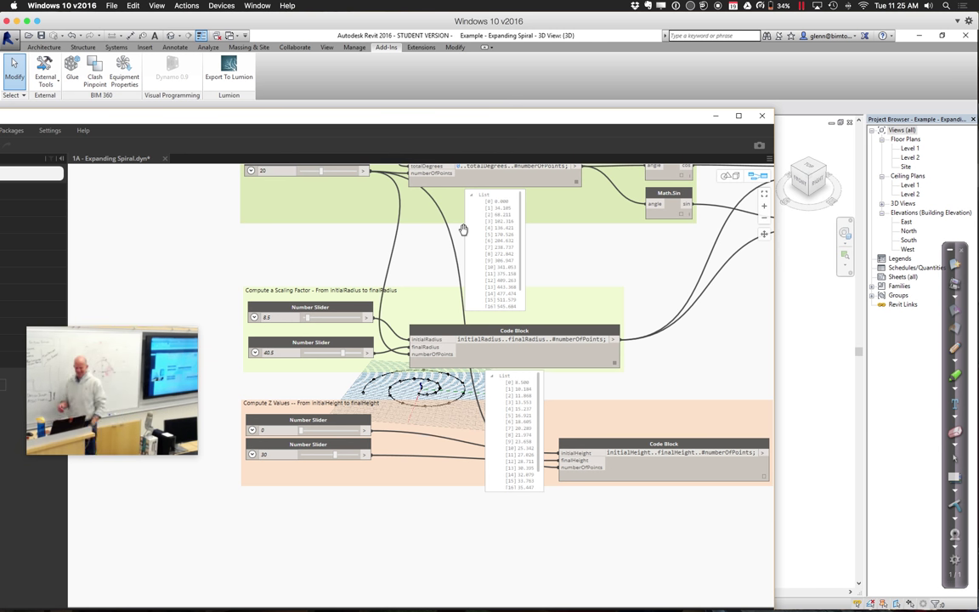
pyautogui.click(614, 363)
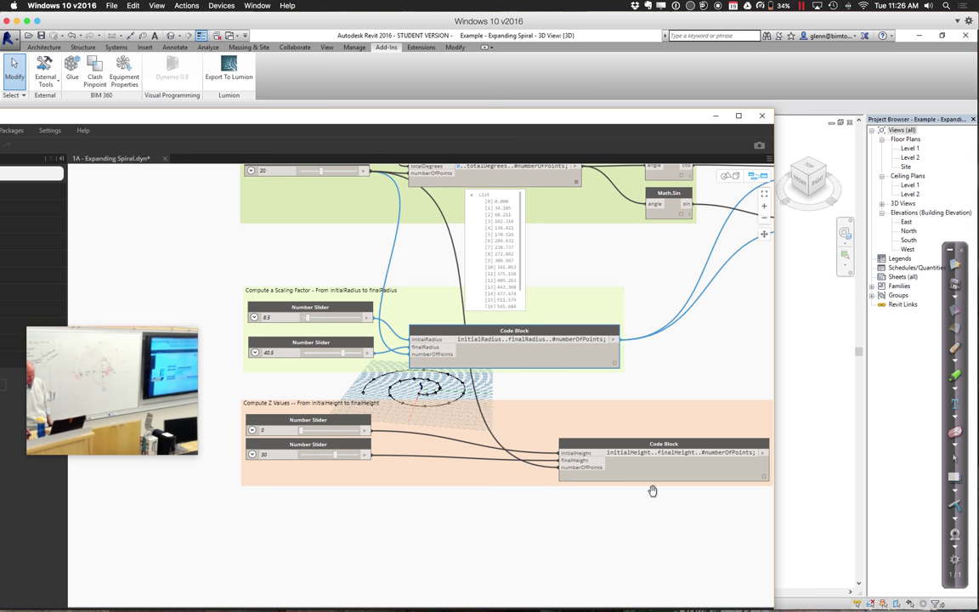
pyautogui.moveTo(653, 492); pyautogui.dragTo(629, 487, button='middle')
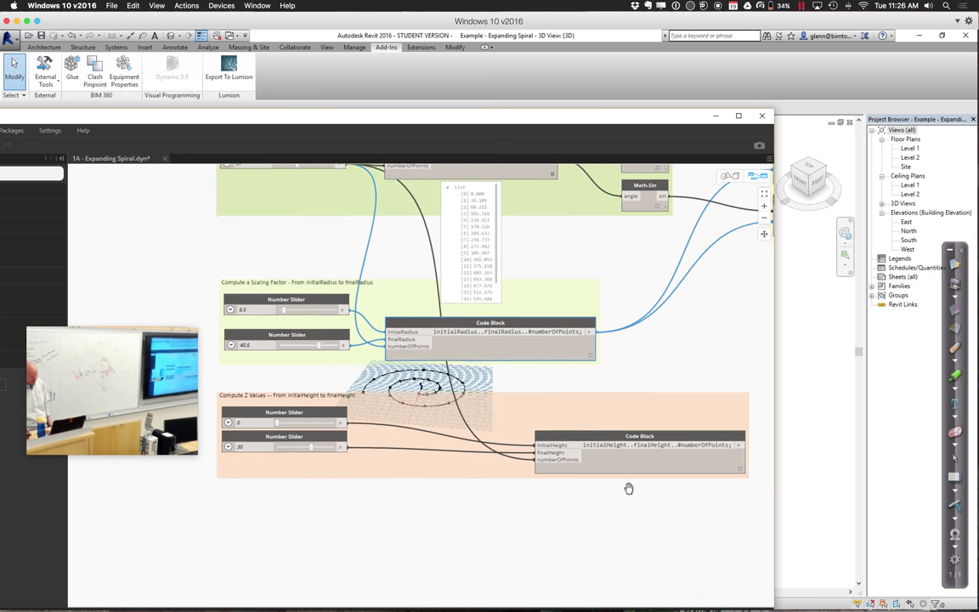
pyautogui.click(742, 470)
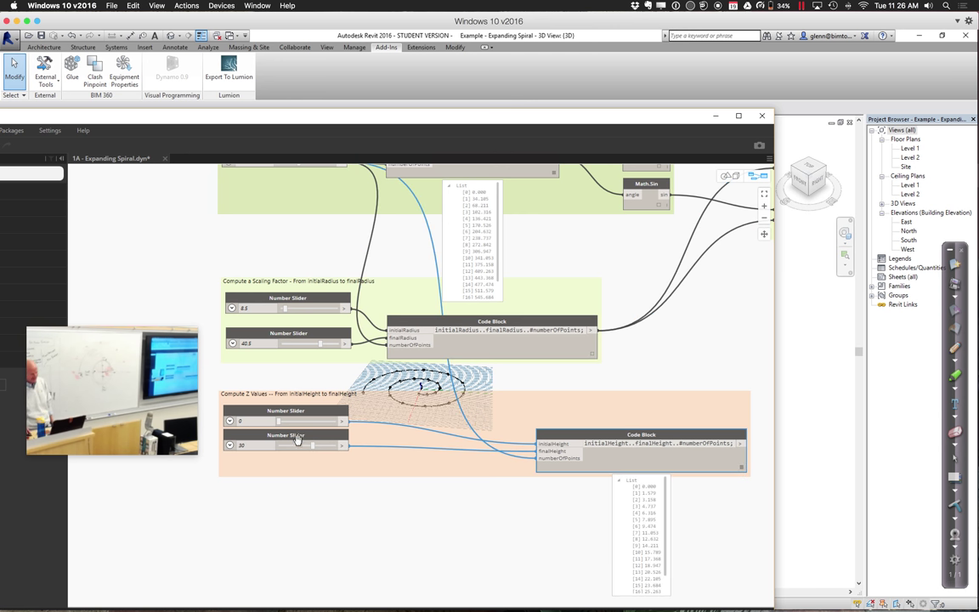
# Step: Set the initialHeight slider to 20 and the finalHeight slider to 50 in the Compute Z Values group
pyautogui.doubleClick(261, 422)
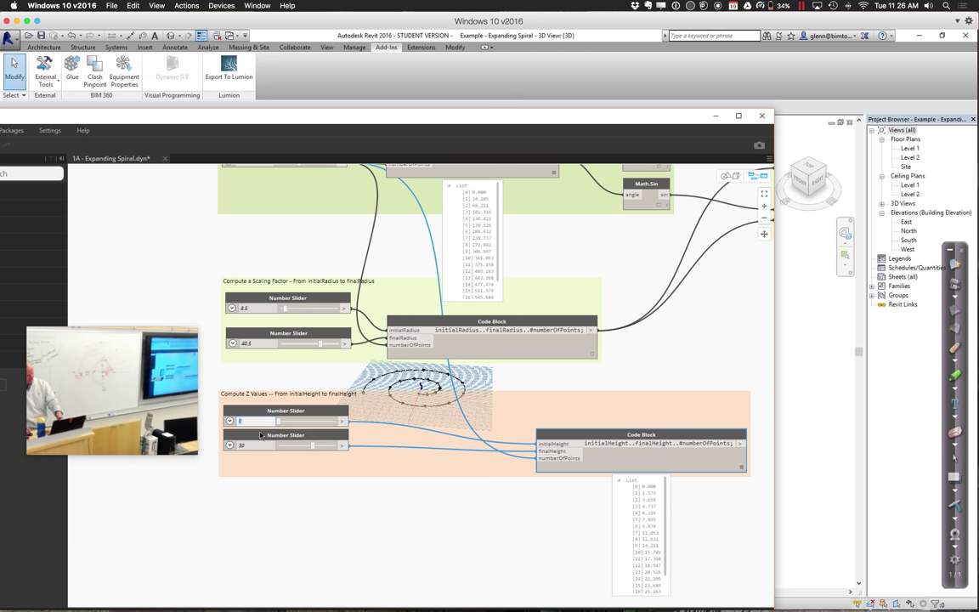
pyautogui.write('20')
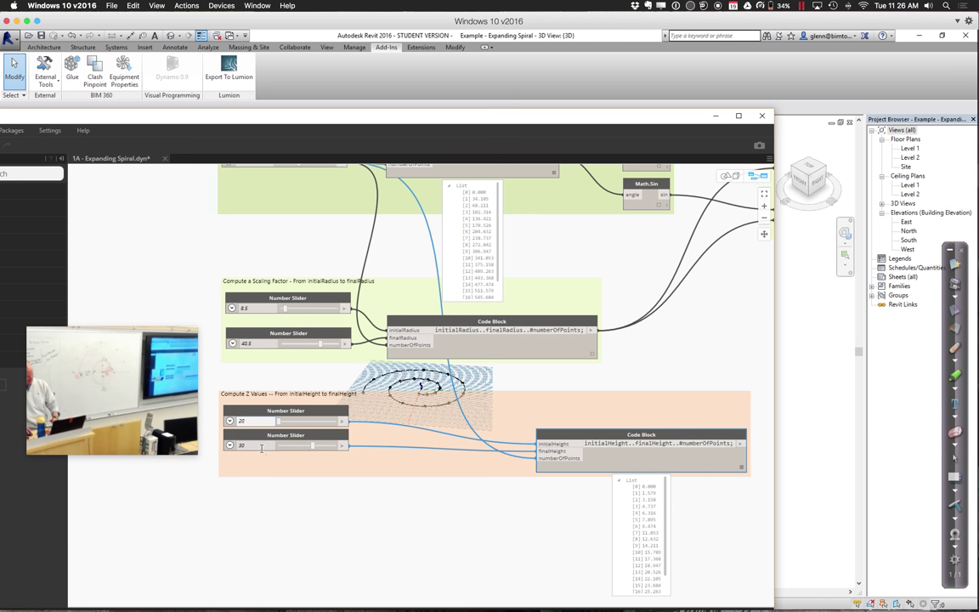
pyautogui.doubleClick(261, 446)
pyautogui.write('5')
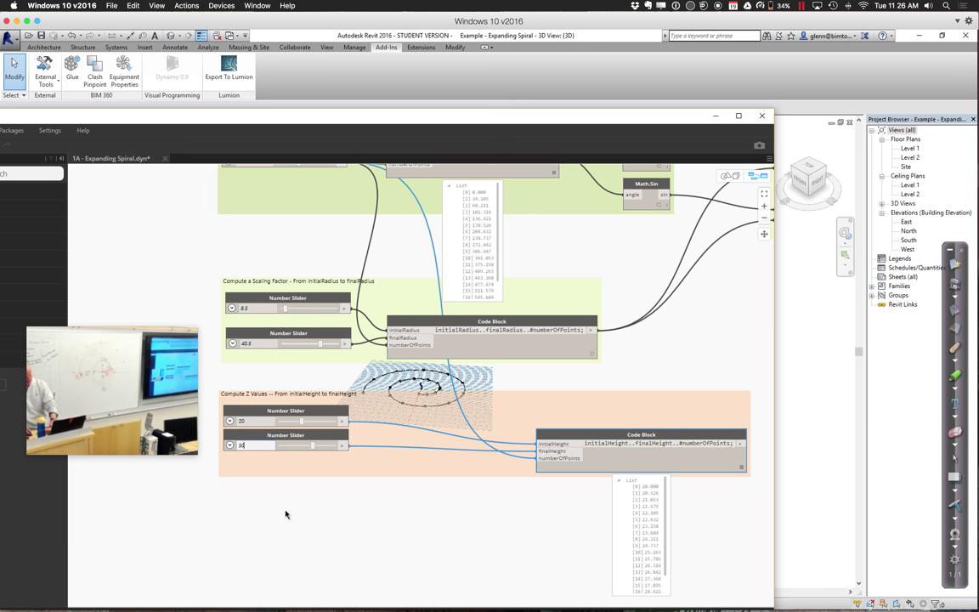
pyautogui.write('0')
pyautogui.press('Return')
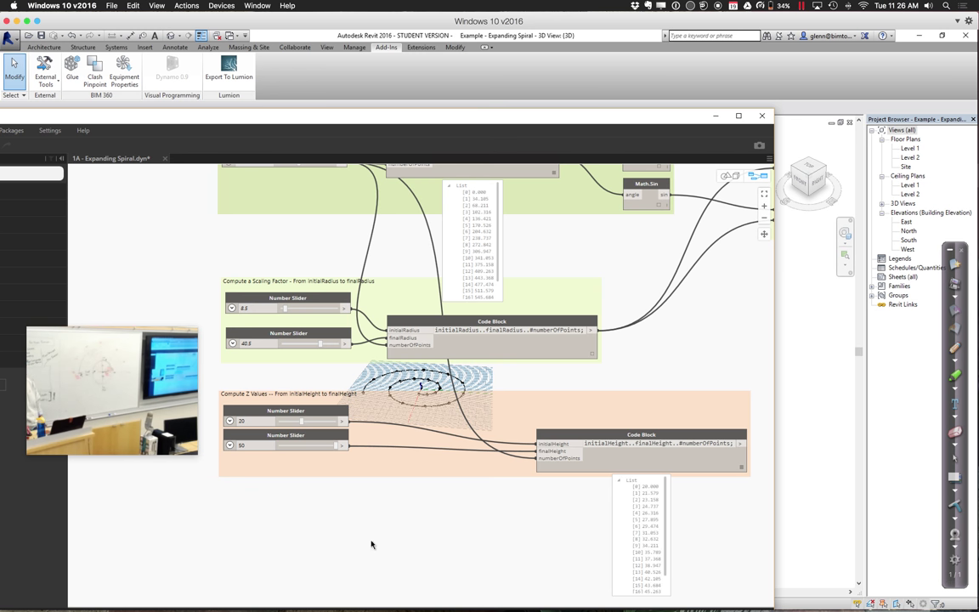
# Step: Connect the output of the initialHeight..finalHeight code block to the z input of Point.ByCoordinates
pyautogui.moveTo(612, 368); pyautogui.dragTo(491, 414, button='middle')
pyautogui.moveTo(622, 393); pyautogui.dragTo(529, 411, button='middle')
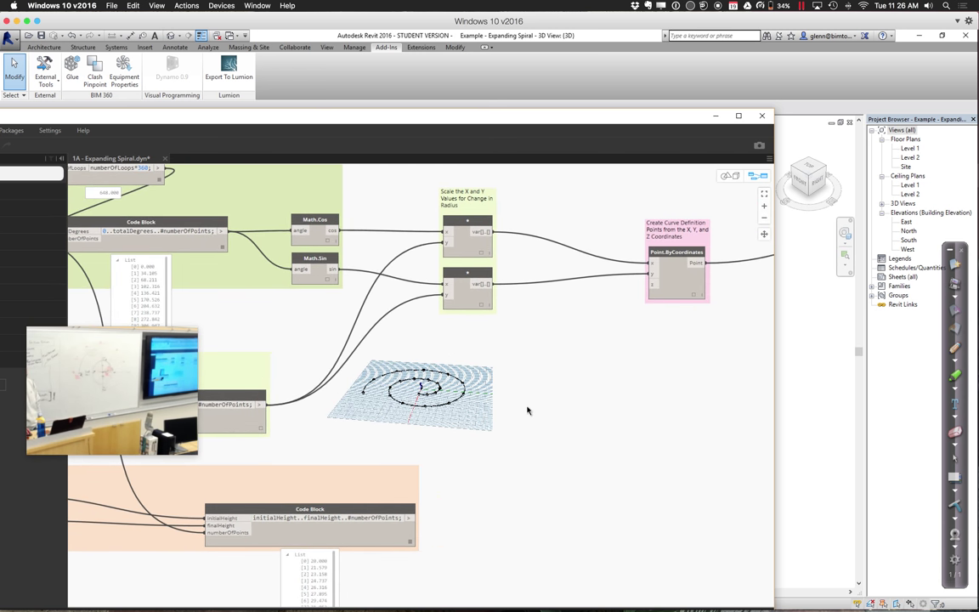
pyautogui.click(409, 517)
pyautogui.click(655, 287)
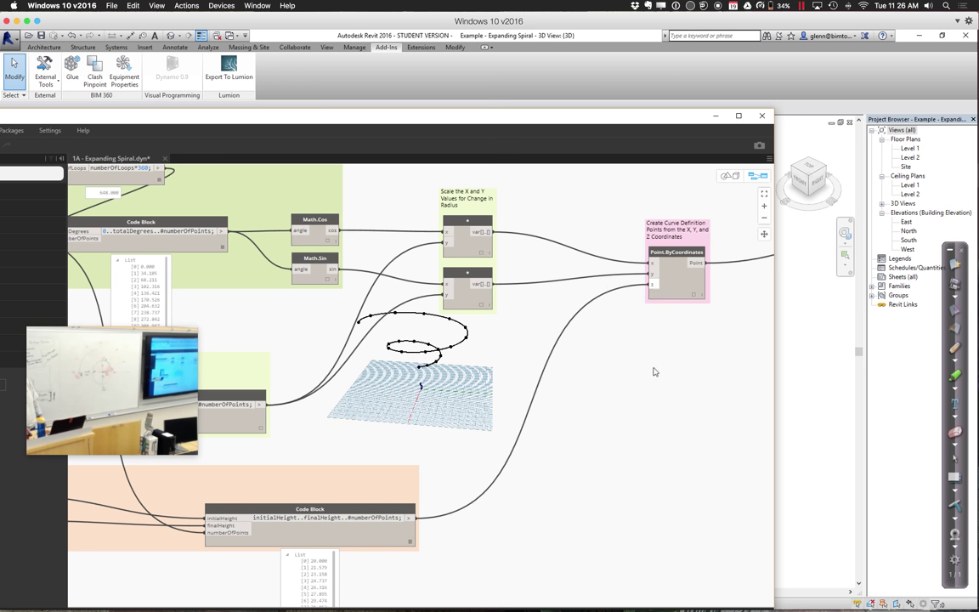
# Step: Inspect the rising spiral in Dynamo's 3D geometry preview, then uncover the Revit 3D view and orbit it to see the curve from the side
pyautogui.click(729, 180)
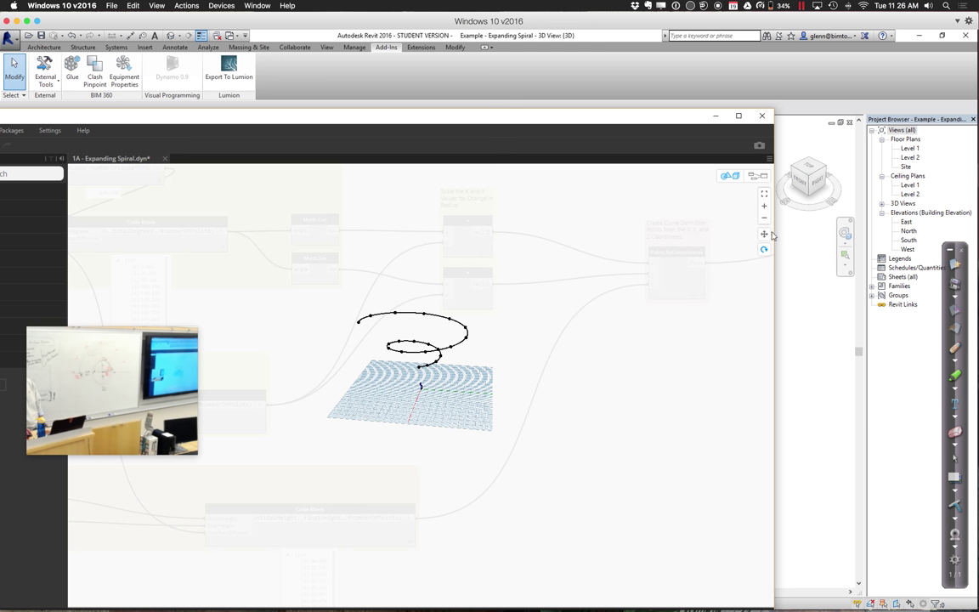
pyautogui.moveTo(625, 315); pyautogui.dragTo(571, 292)
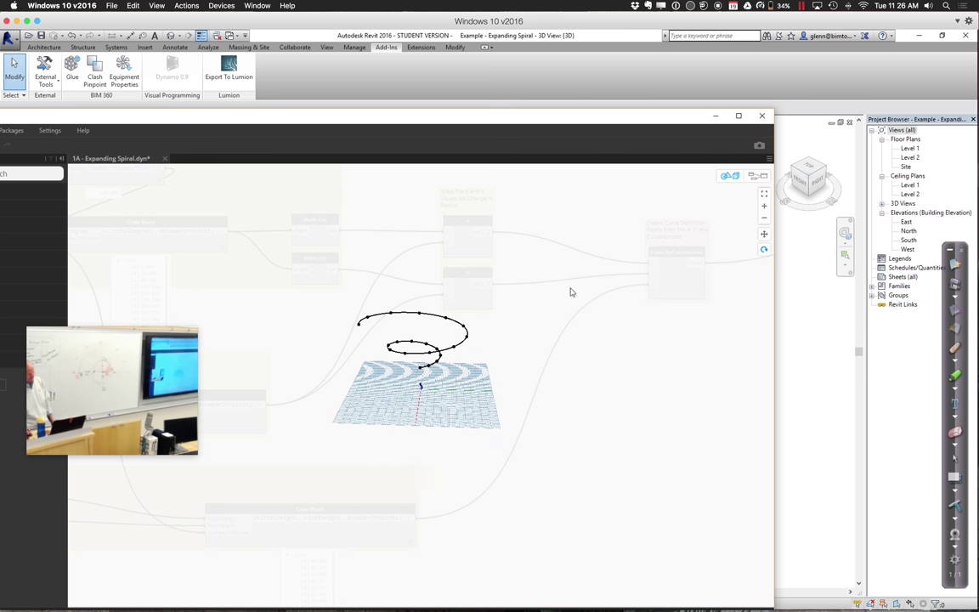
pyautogui.moveTo(493, 121); pyautogui.dragTo(585, 462)
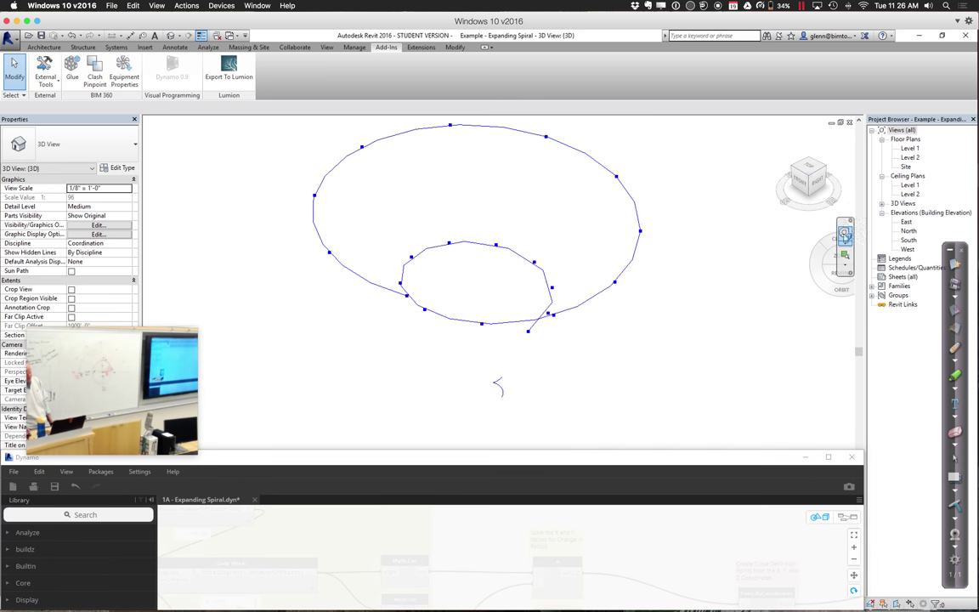
pyautogui.click(846, 233)
pyautogui.moveTo(771, 348); pyautogui.dragTo(712, 319)
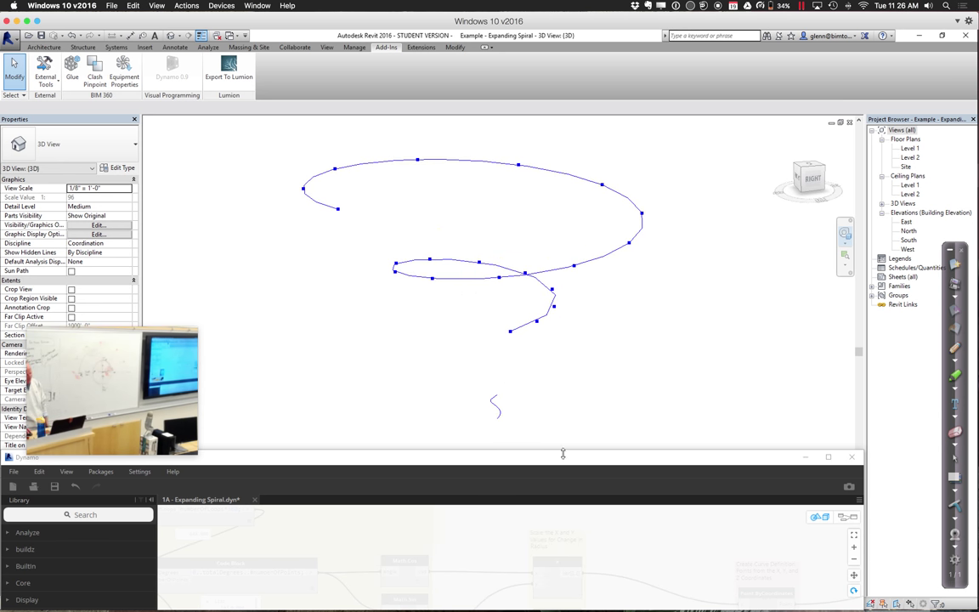
# Step: Return to the node graph, collapse the library and place the Dynamo window beside the spiral in the Revit 3D view, with the sliders visible
pyautogui.moveTo(564, 456); pyautogui.dragTo(624, 150)
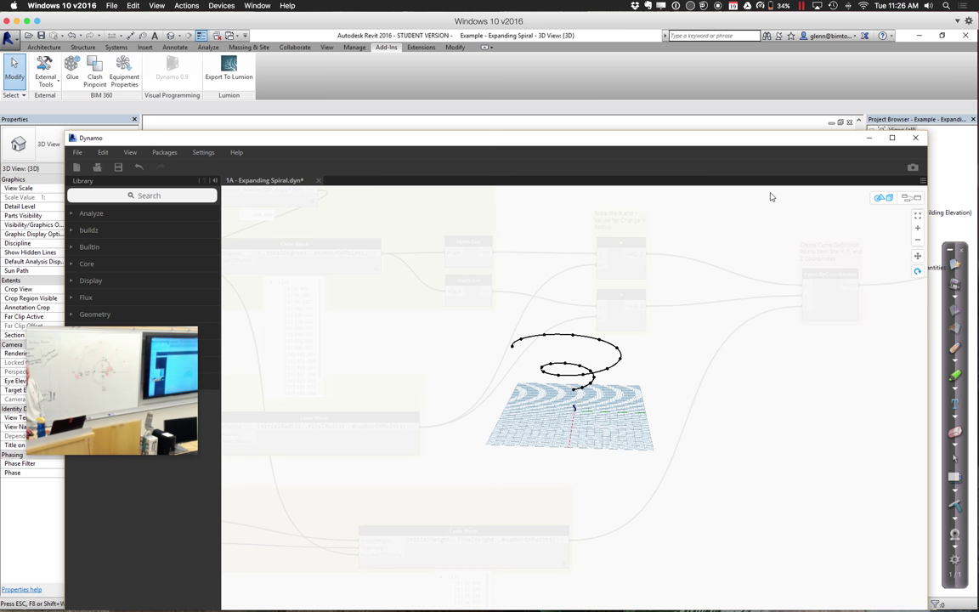
pyautogui.click(881, 198)
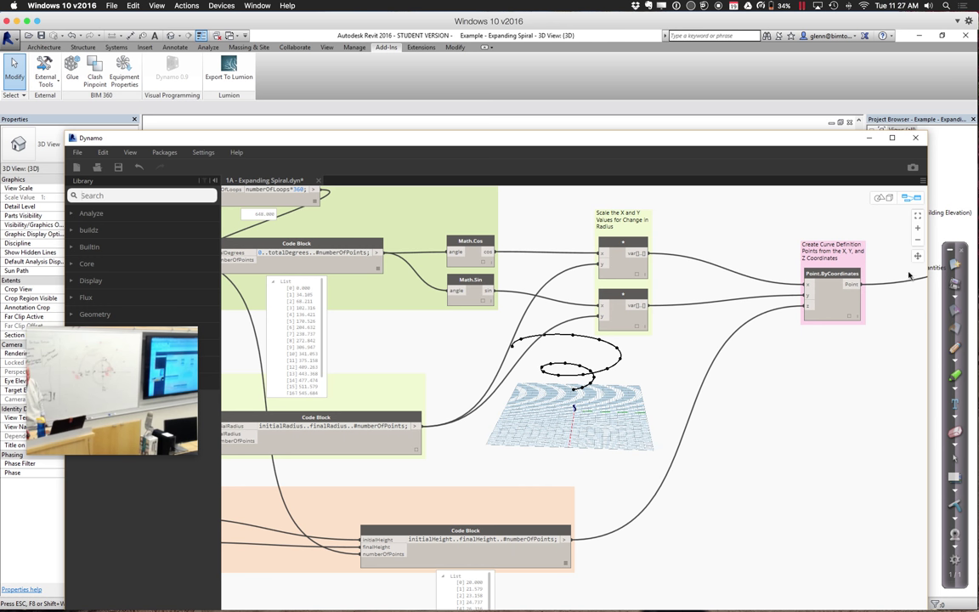
pyautogui.moveTo(404, 368); pyautogui.dragTo(886, 365, button='middle')
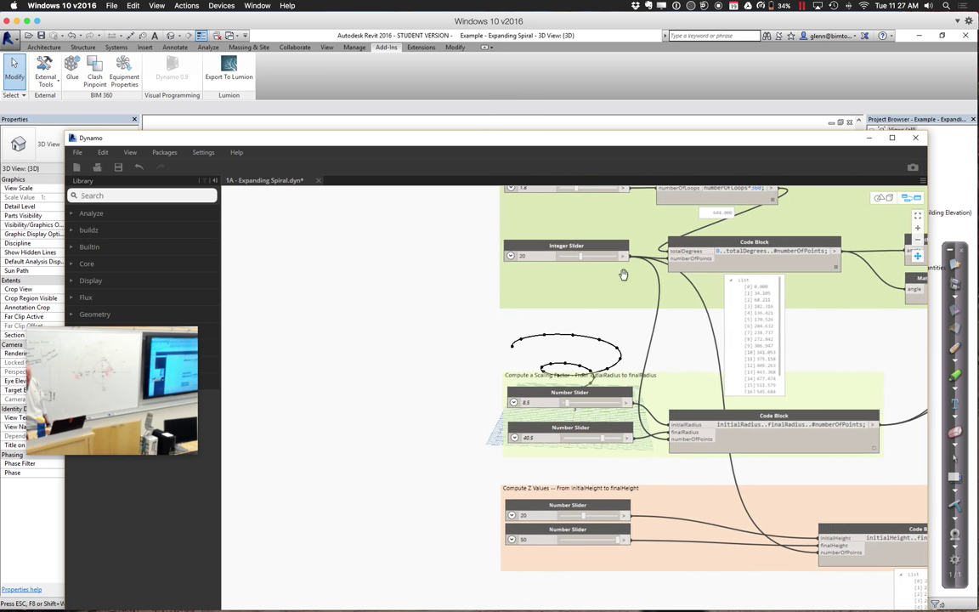
pyautogui.moveTo(402, 141); pyautogui.dragTo(671, 280)
pyautogui.moveTo(759, 393); pyautogui.dragTo(700, 388, button='middle')
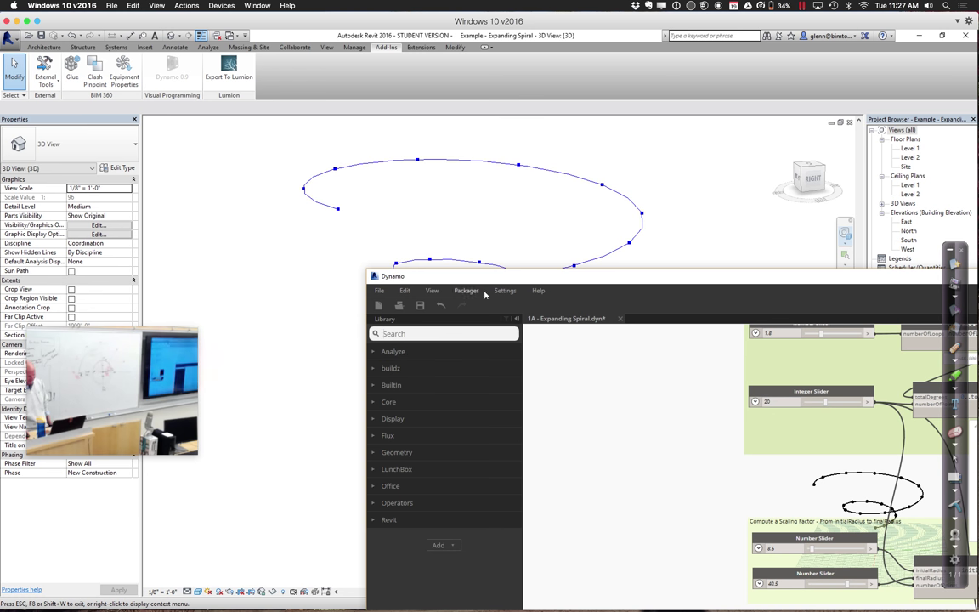
pyautogui.moveTo(477, 273); pyautogui.dragTo(161, 135)
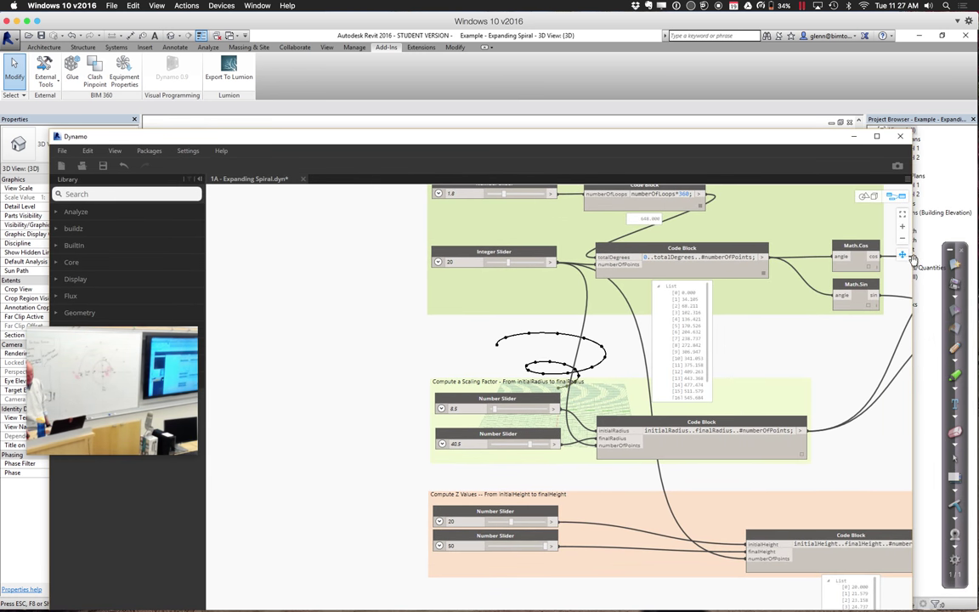
pyautogui.moveTo(748, 381); pyautogui.dragTo(488, 415)
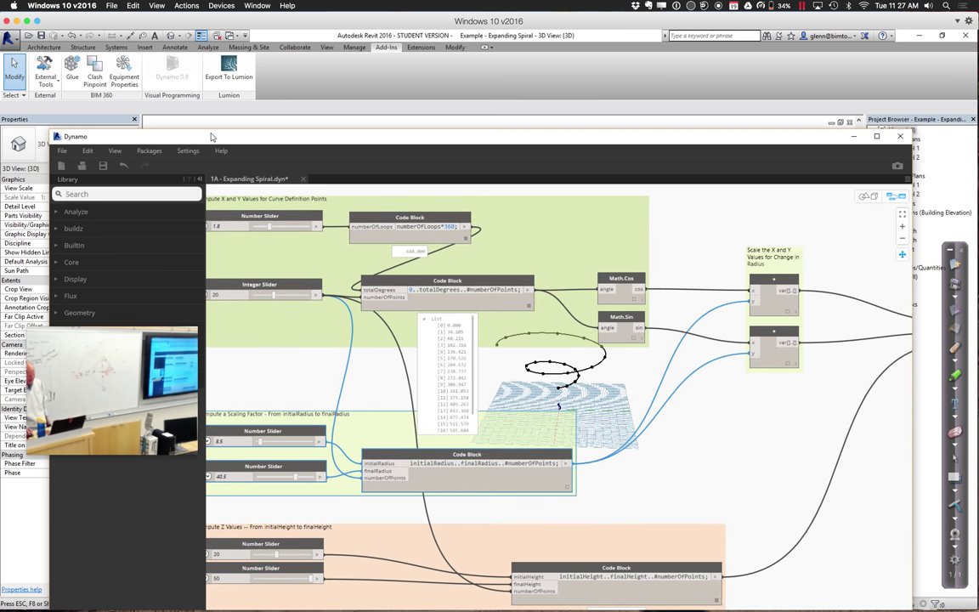
pyautogui.click(201, 178)
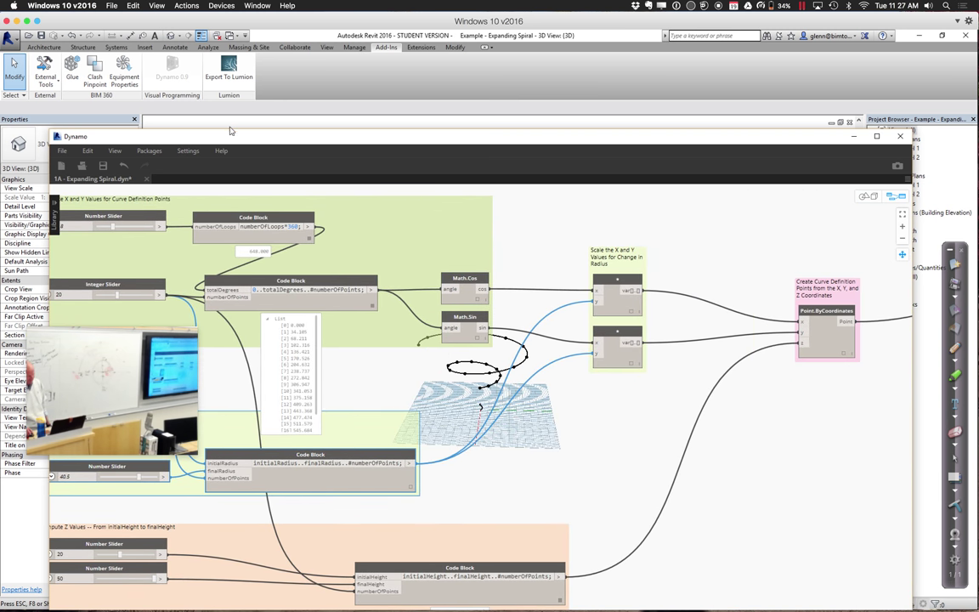
pyautogui.moveTo(227, 140); pyautogui.dragTo(809, 113)
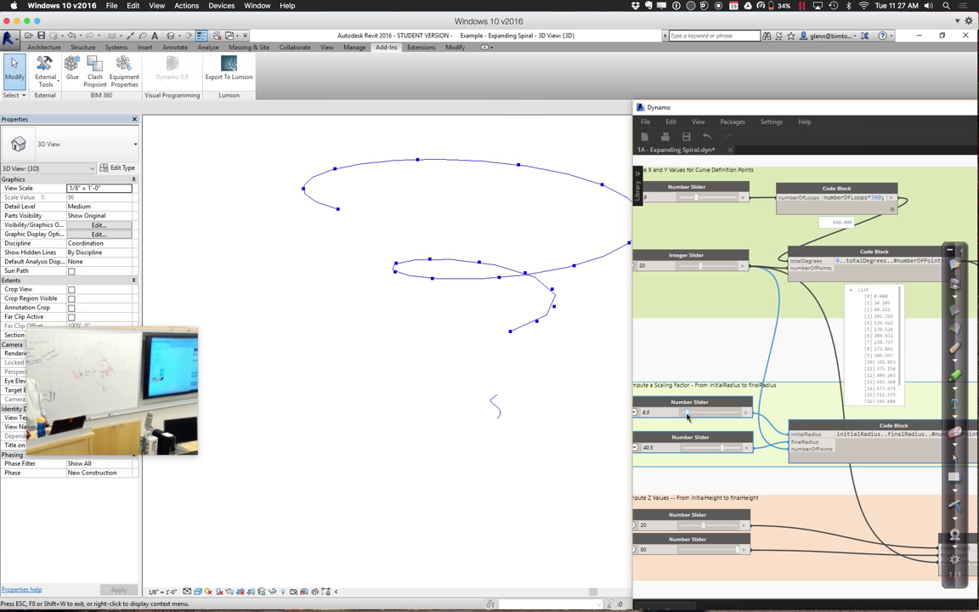
# Step: Try different radii for the spiral, ending with initialRadius at 16 and finalRadius at 21 in the Compute a Scaling Factor group
pyautogui.moveTo(688, 415); pyautogui.dragTo(706, 413)
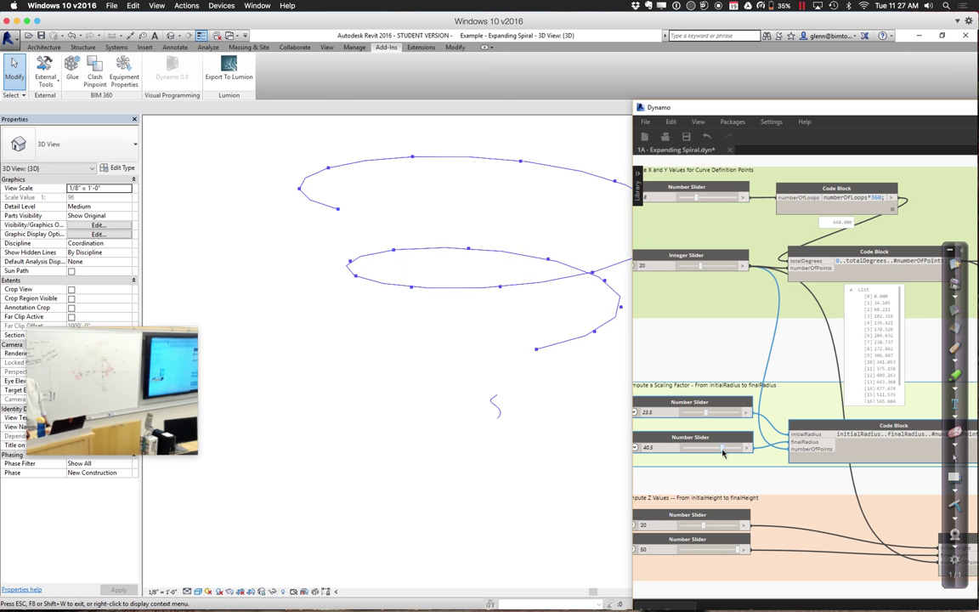
pyautogui.moveTo(722, 449); pyautogui.dragTo(687, 452)
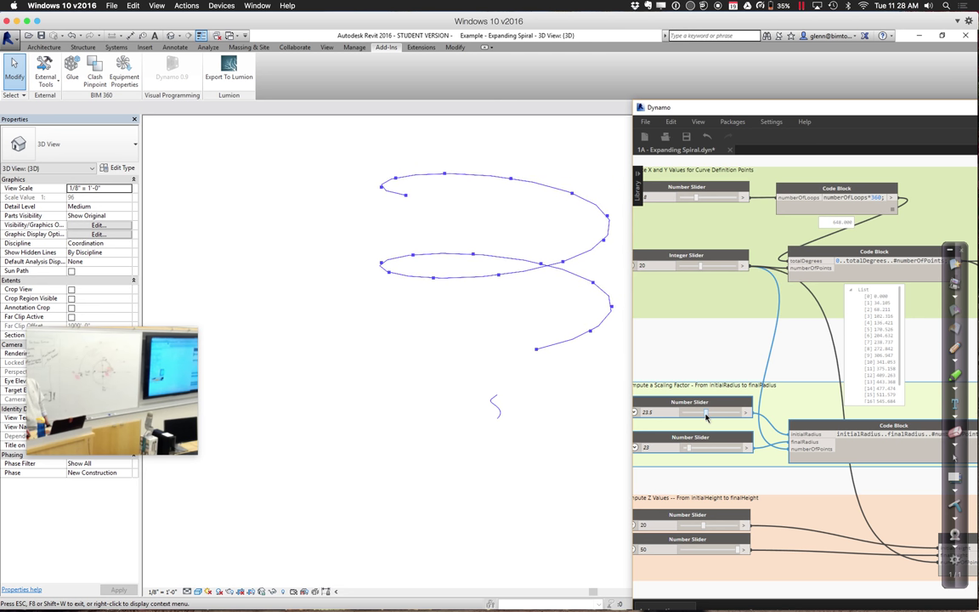
pyautogui.moveTo(710, 417); pyautogui.dragTo(701, 447)
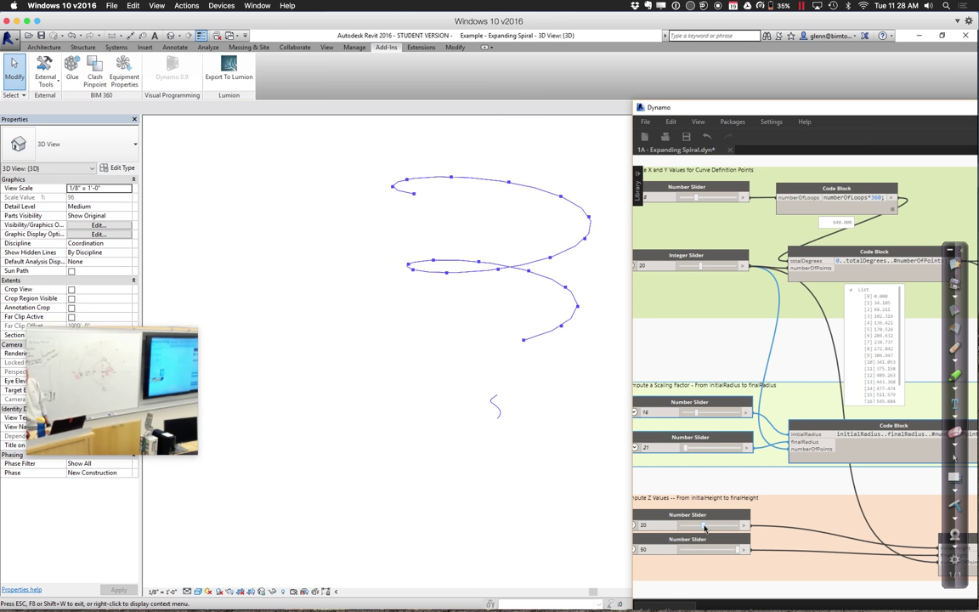
# Step: Lower the initialHeight slider to 0 and the finalHeight slider to 21.9, and return to the Revit 3D view
pyautogui.moveTo(704, 529); pyautogui.dragTo(677, 532)
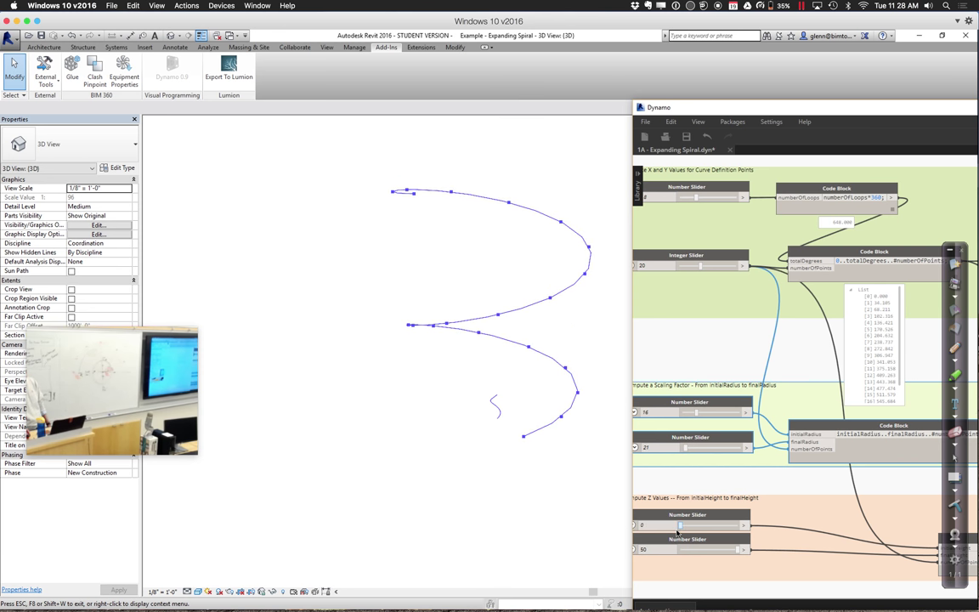
pyautogui.click(736, 551)
pyautogui.moveTo(737, 551); pyautogui.dragTo(705, 554)
pyautogui.click(544, 528)
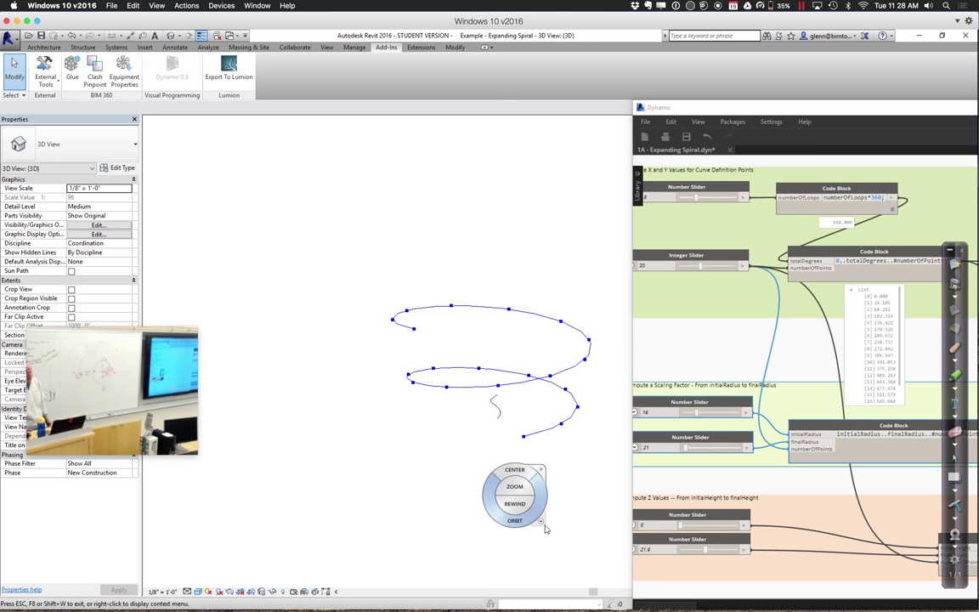